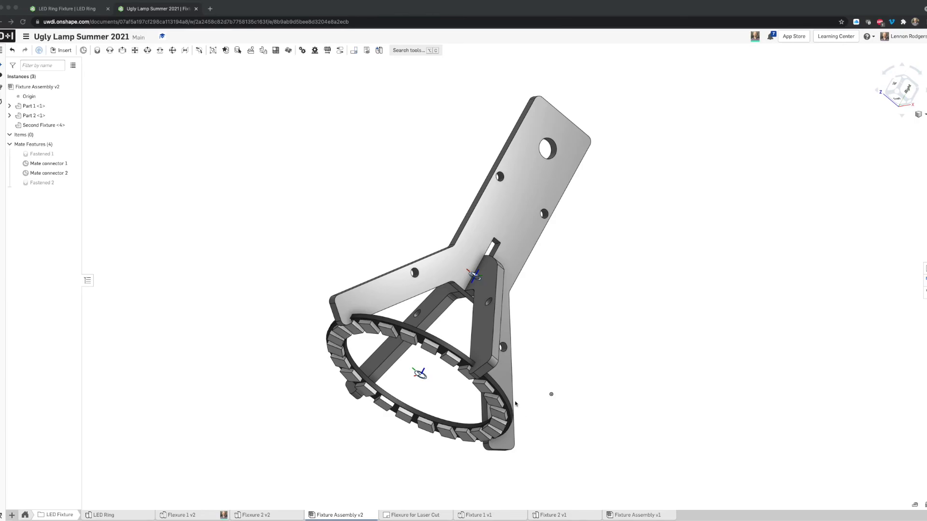
- Examine how the fixture assembly fits together by temporarily hiding and restoring Part 1 (the LED ring) and Part 2
right_drag(476, 277, 455, 295)
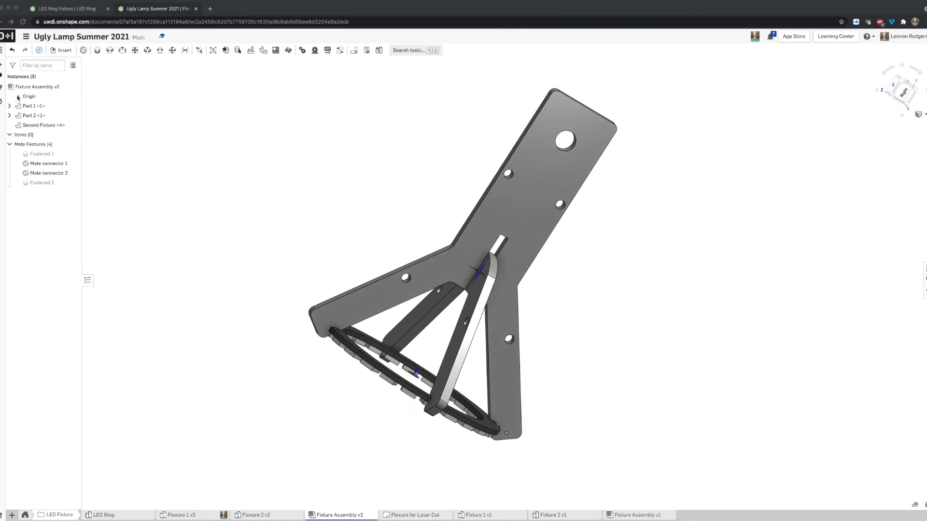
click(66, 106)
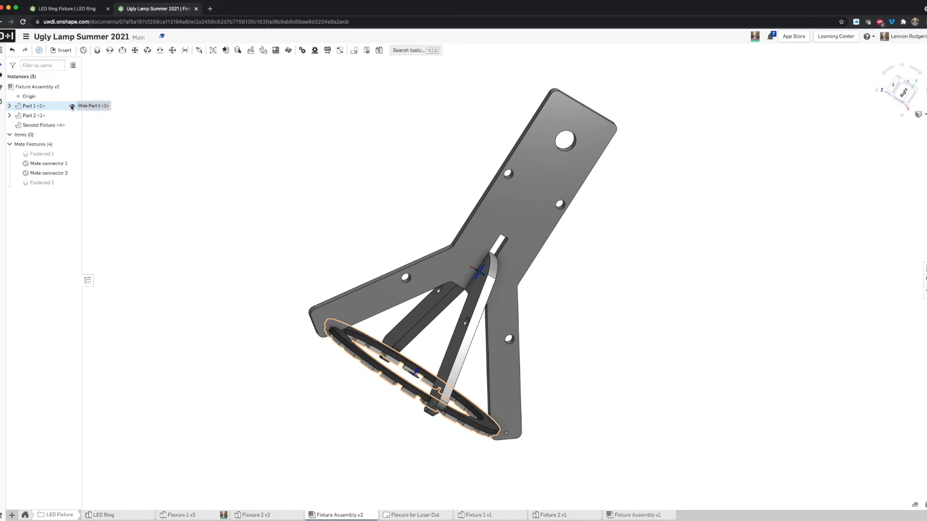
click(72, 107)
right_drag(287, 175, 319, 195)
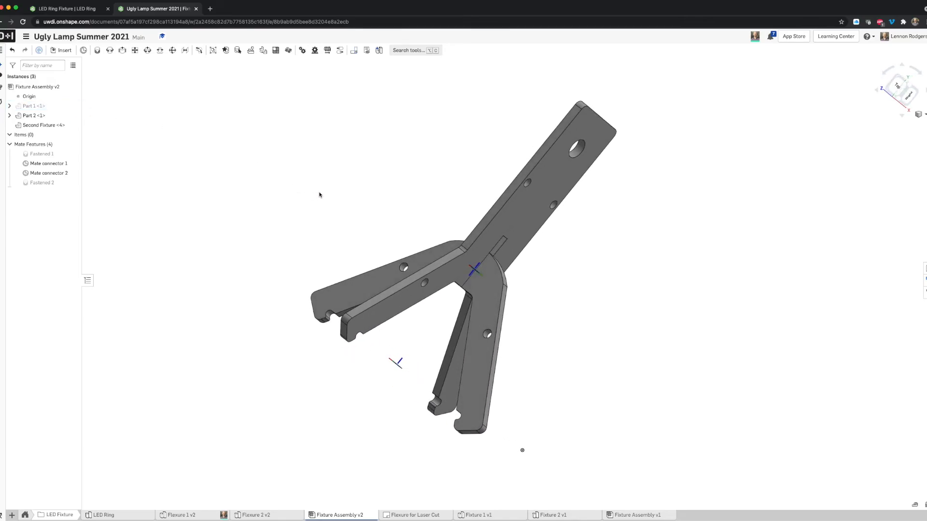
click(71, 116)
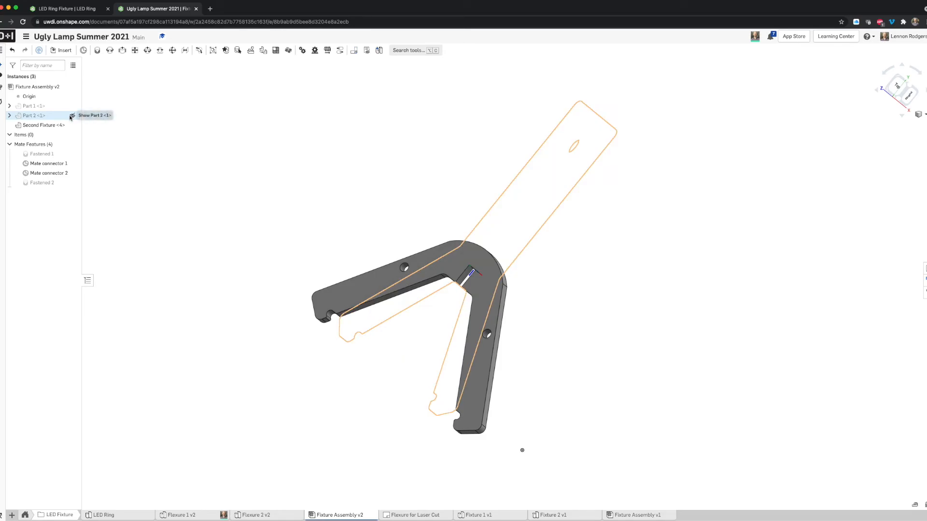
click(71, 115)
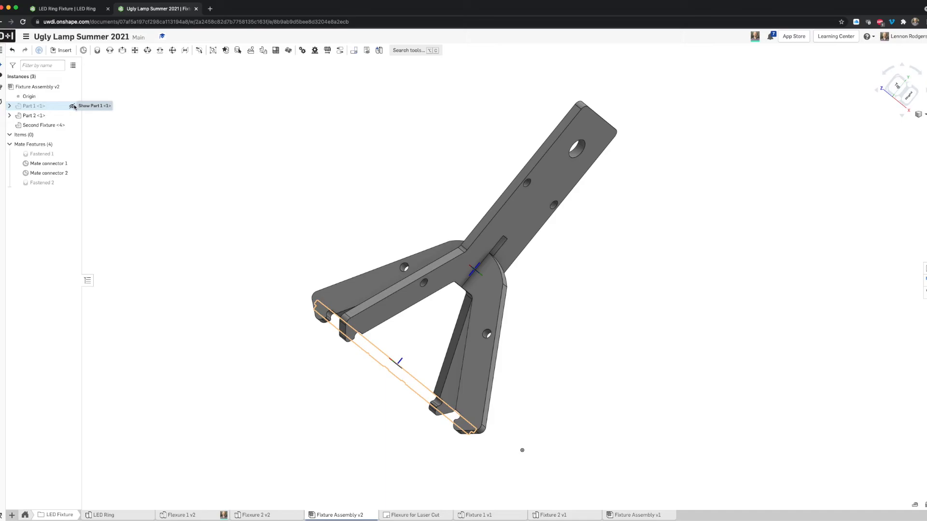
click(72, 106)
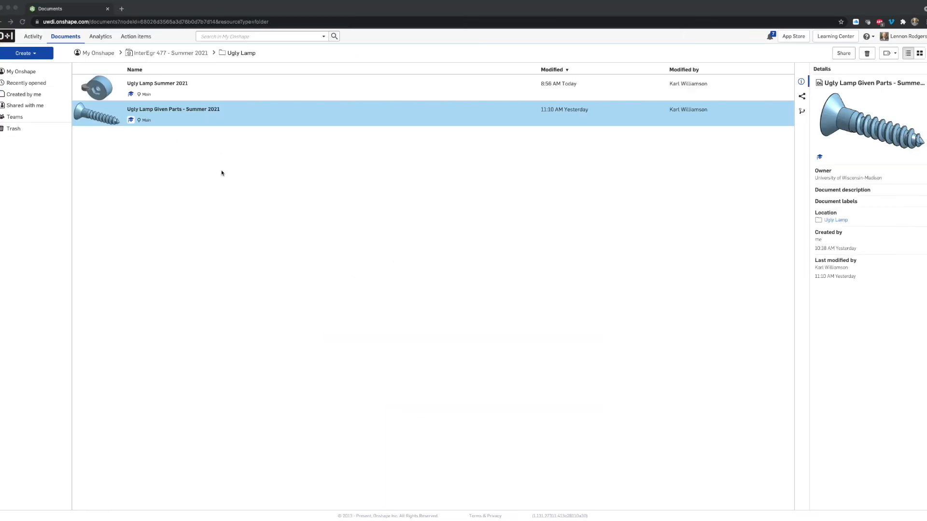
- Open the document Ugly Lamp Given Parts - Summer 2021 and copy its LED Ring part studio to the clipboard
double_click(172, 109)
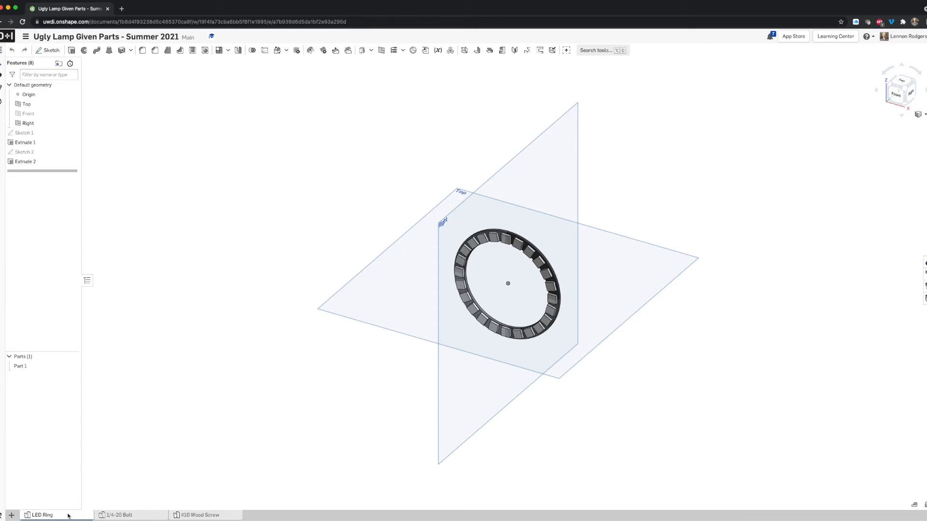
mouse_move(66, 517)
right_click(61, 517)
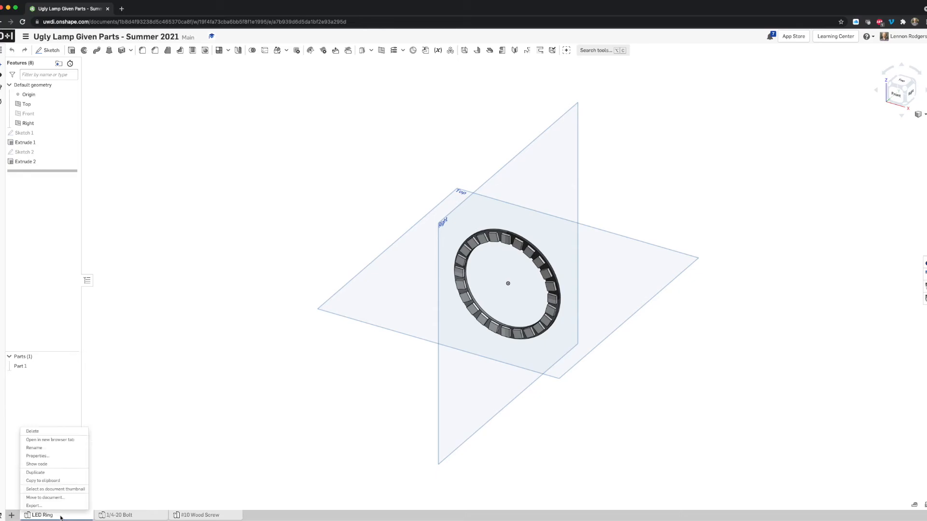
click(66, 481)
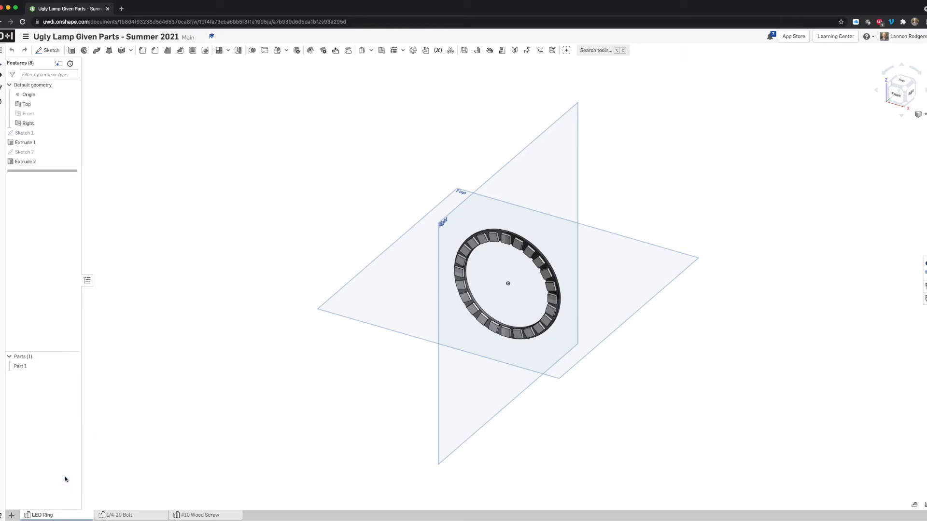
- Create a new document named LED Ring Fixture from a separate browser tab
super+click(10, 37)
click(129, 9)
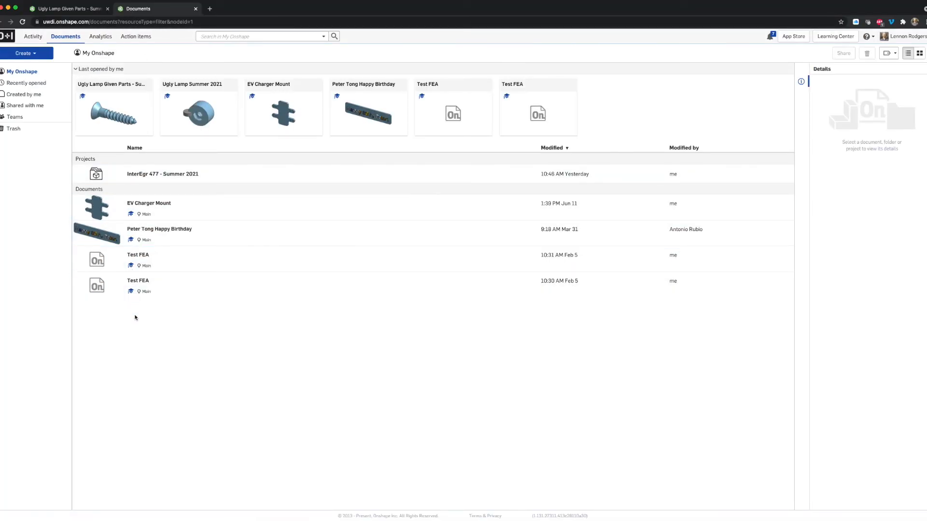
click(42, 56)
click(39, 69)
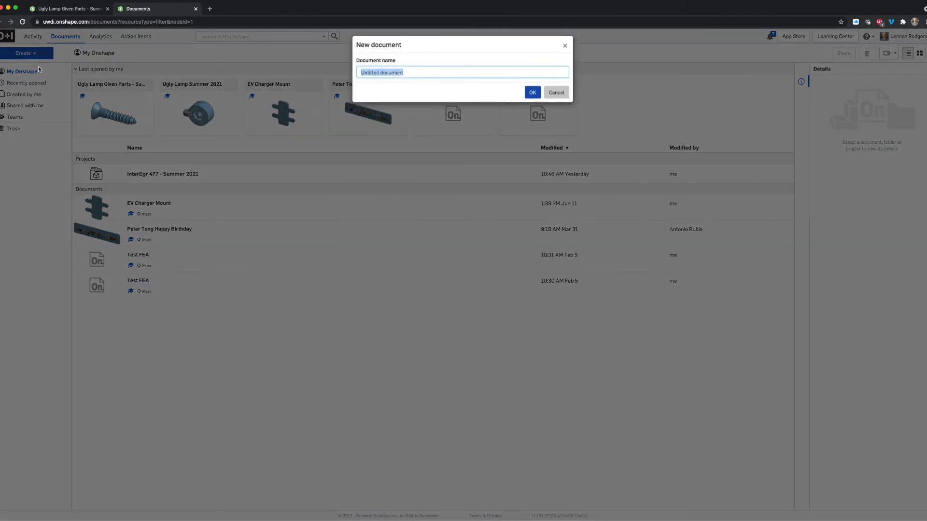
text(LED Ring Fixture)
key(Return)
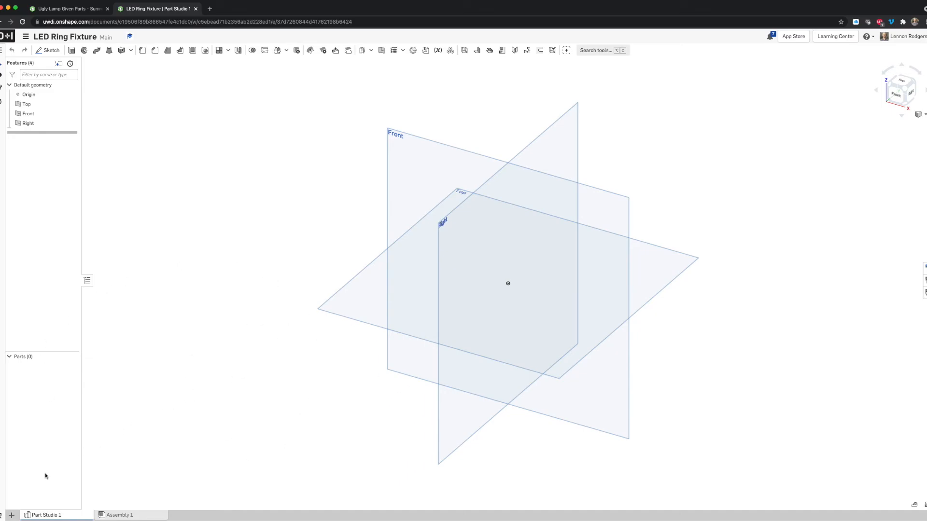
- Paste the copied LED Ring part studio into the LED Ring Fixture document and open it
click(12, 515)
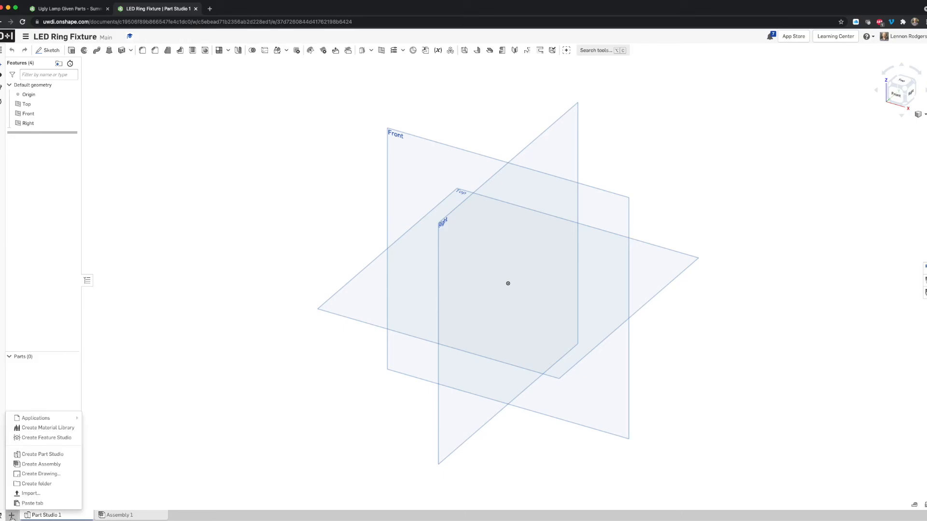
click(25, 503)
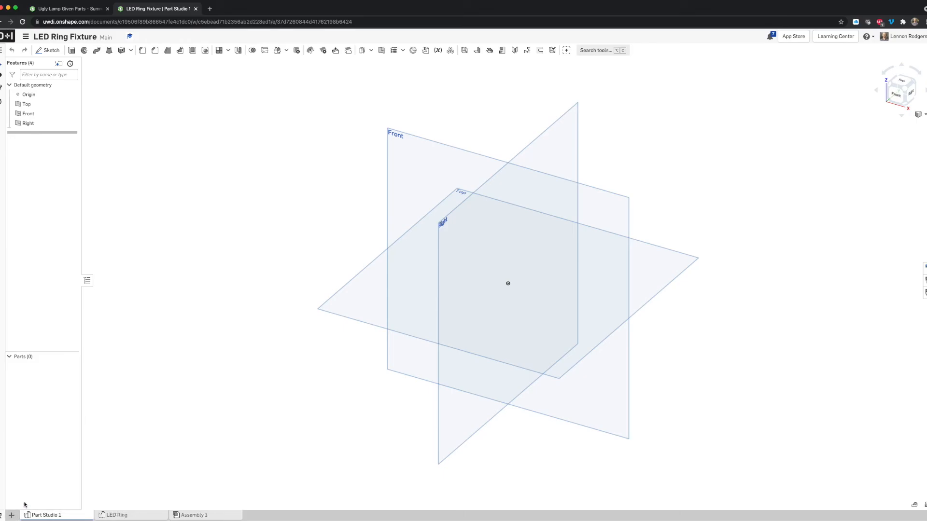
click(111, 515)
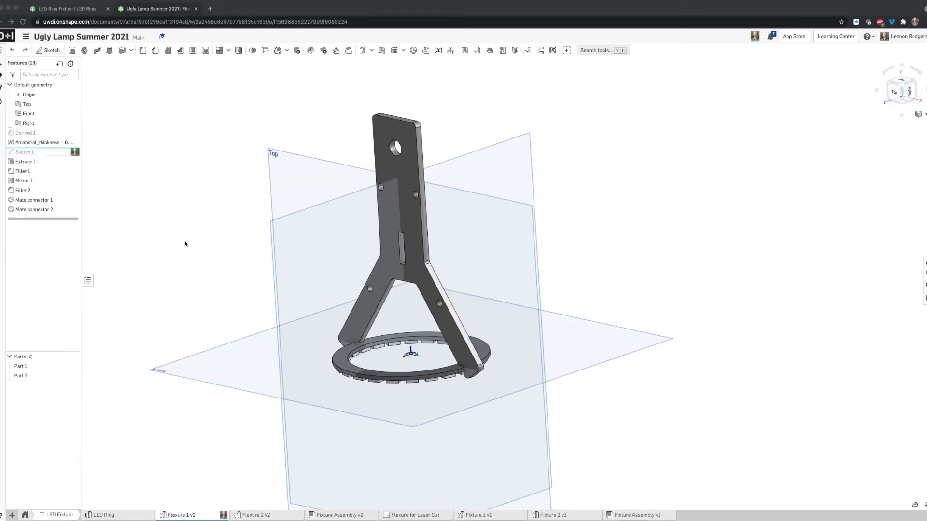
- Examine Sketch 1 of the Flexure 1 v2 part studio from the Top view, including its half profile and dimensions
double_click(25, 153)
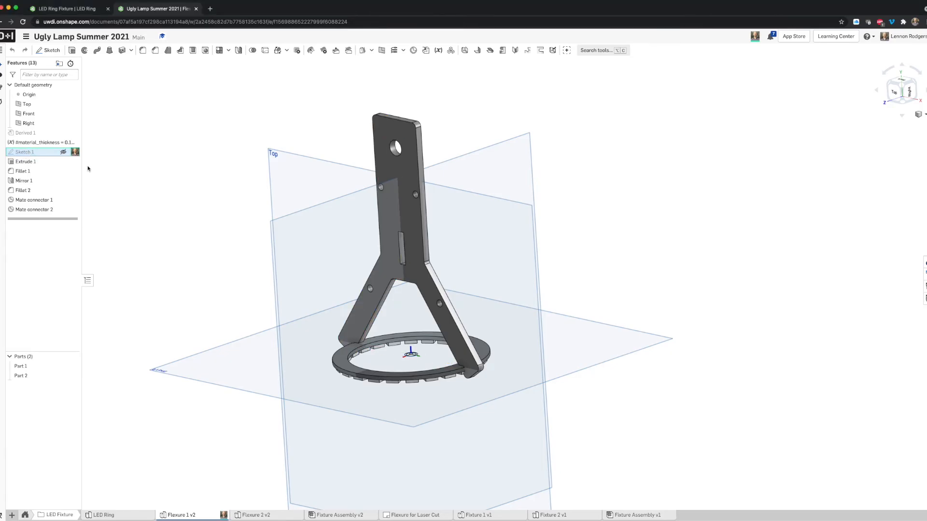
click(897, 92)
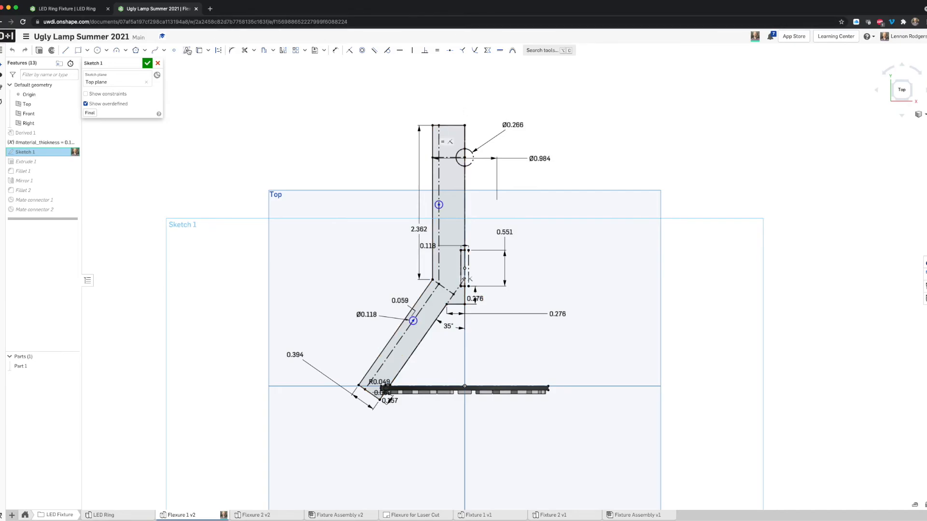
click(147, 63)
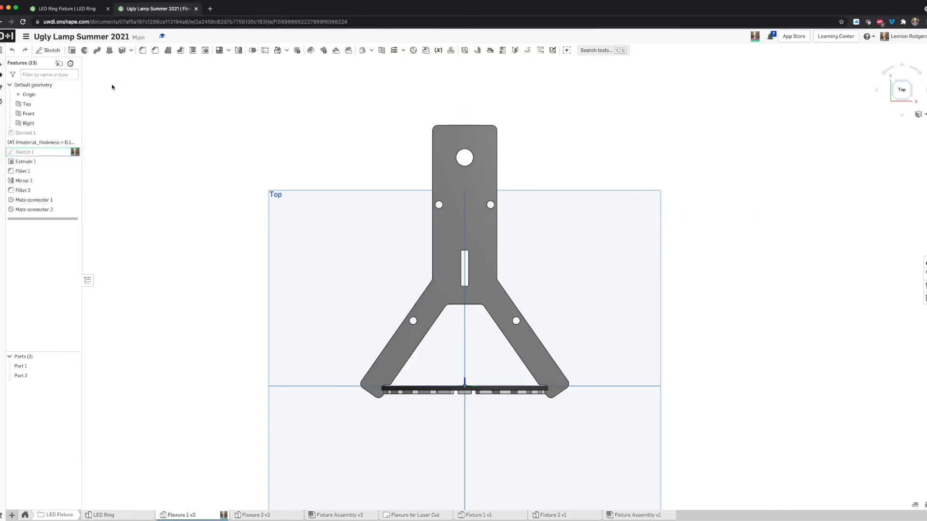
- Roll the feature history back to Sketch 1 and forward to Extrude 1, examining how the half plate is built
right_click(31, 154)
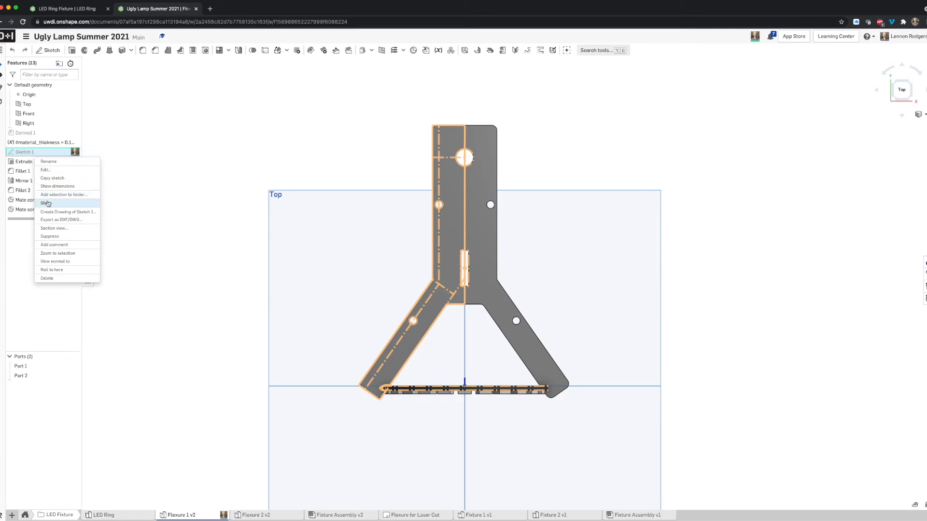
click(53, 269)
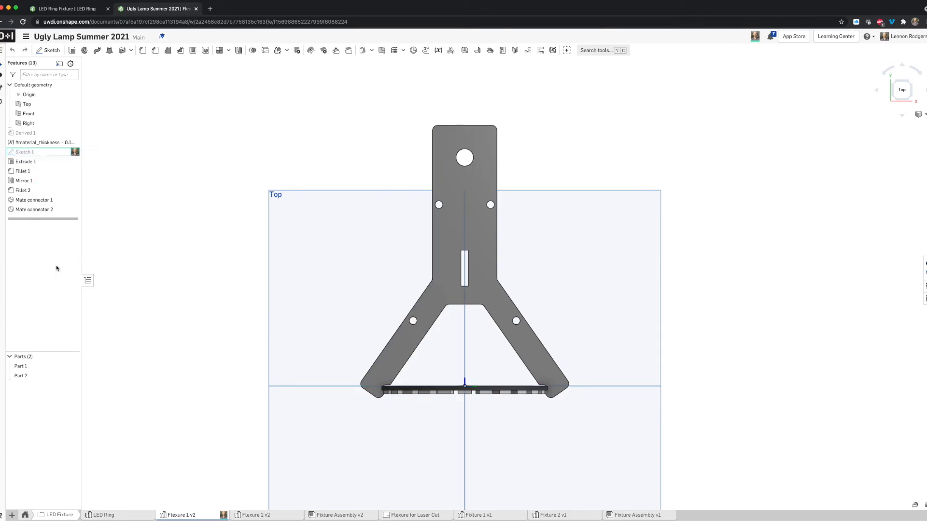
right_click(38, 154)
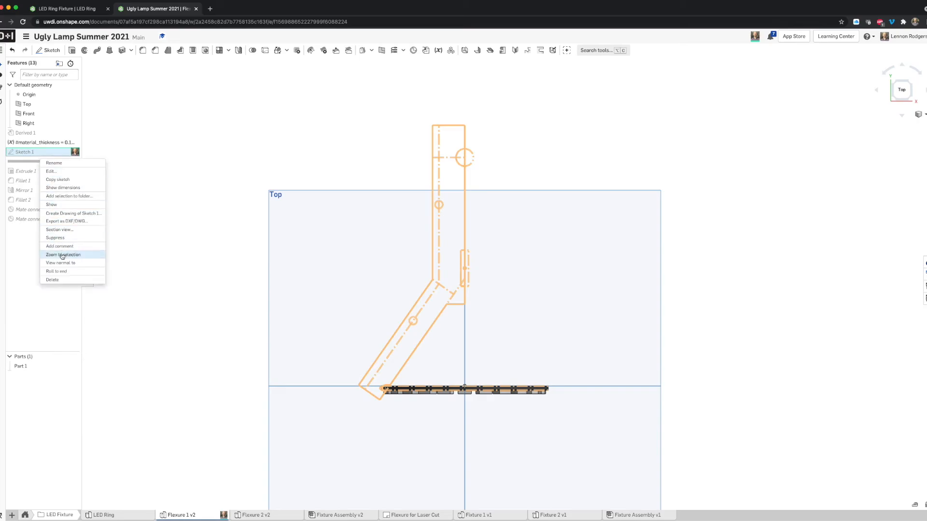
right_click(19, 173)
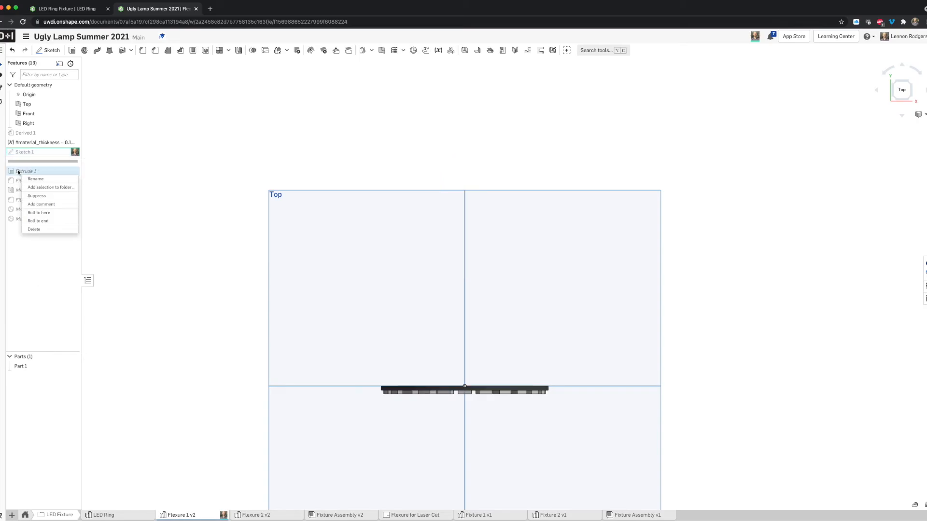
click(38, 213)
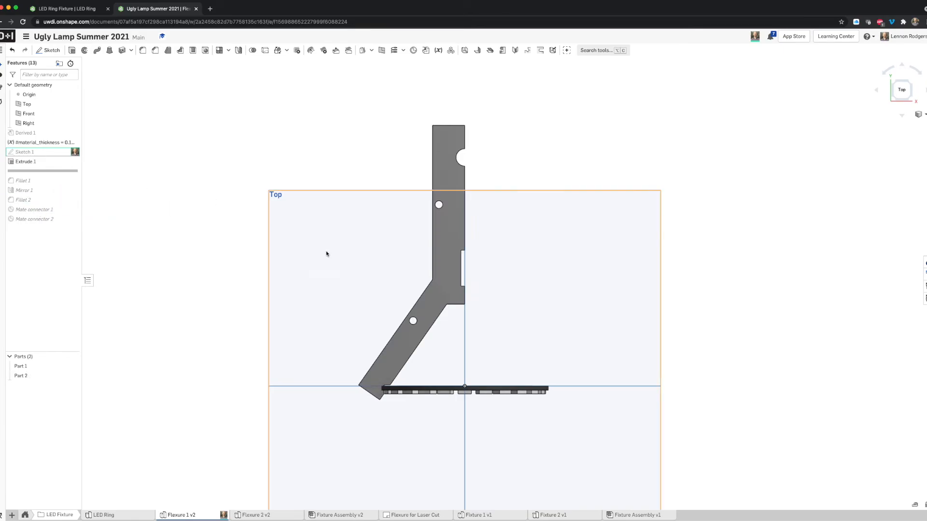
click(37, 163)
key(shift+7)
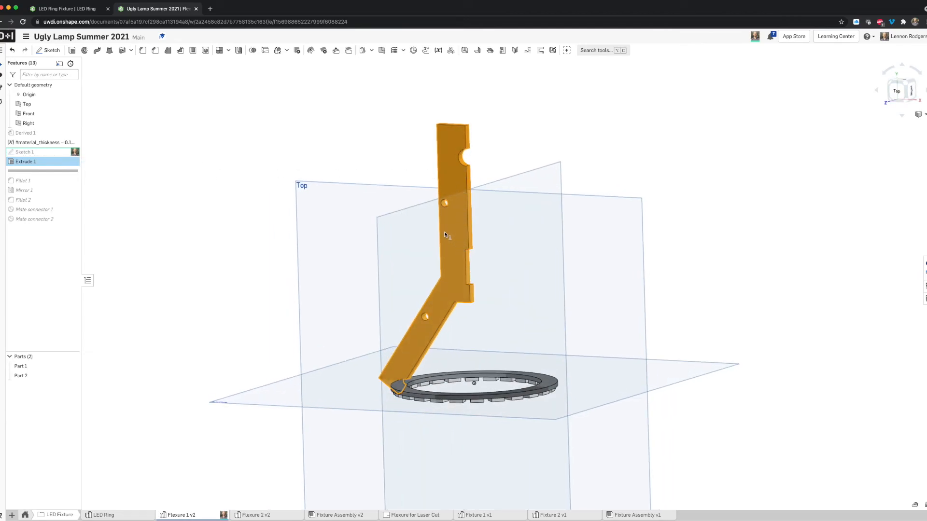
- Roll the feature history to the end and examine the filleted and mirrored fixture plate with its mate connectors
right_click(31, 191)
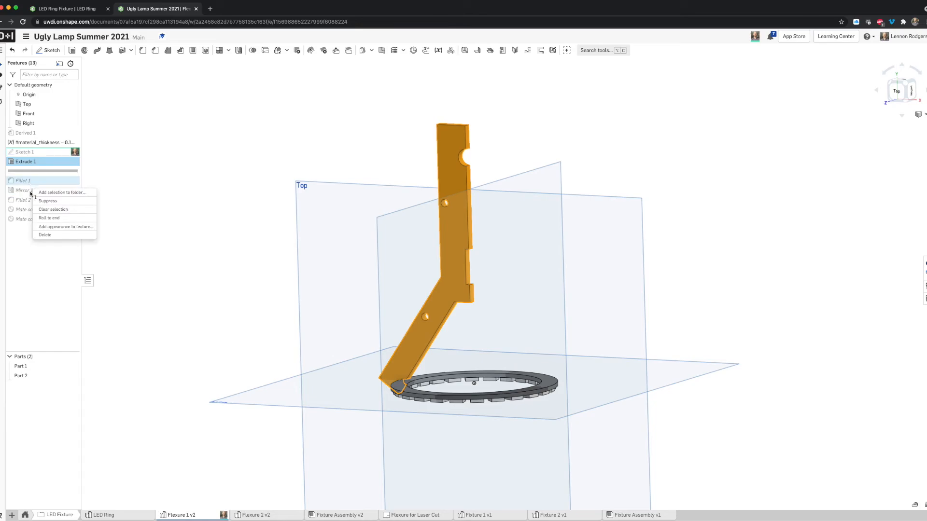
click(55, 217)
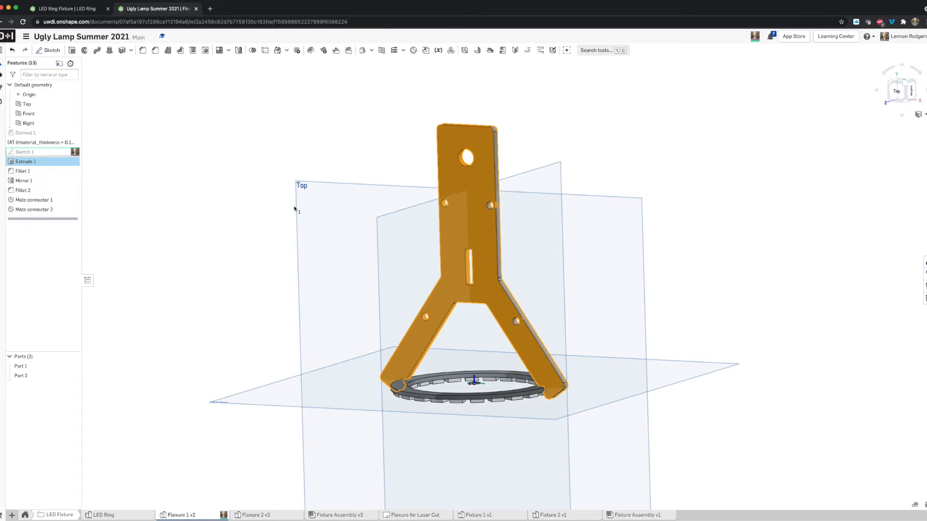
click(259, 174)
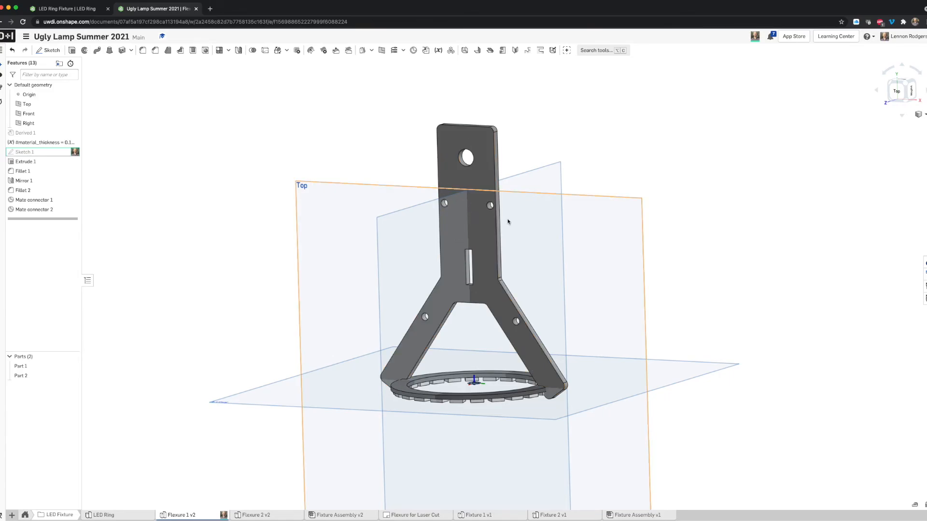
right_drag(534, 151, 538, 152)
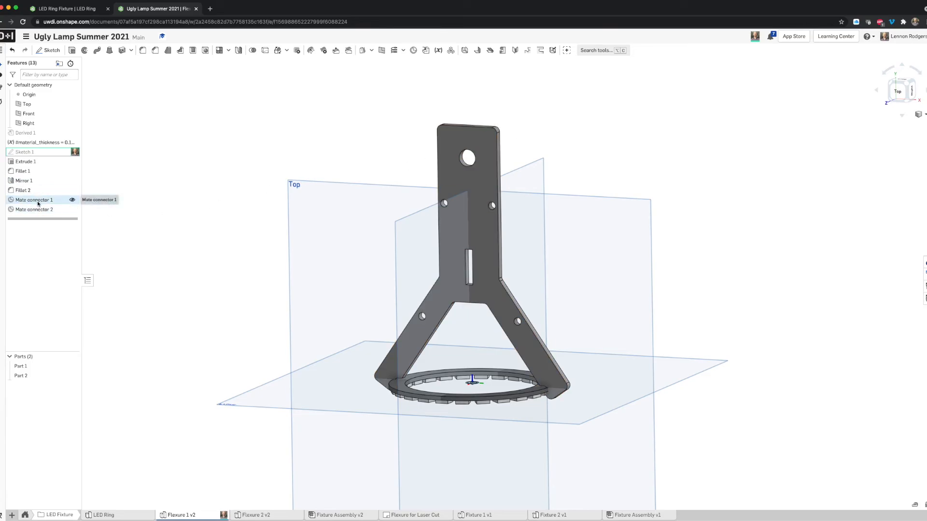
mouse_move(312, 231)
right_down()
mouse_move(332, 225)
mouse_move(316, 231)
right_up()
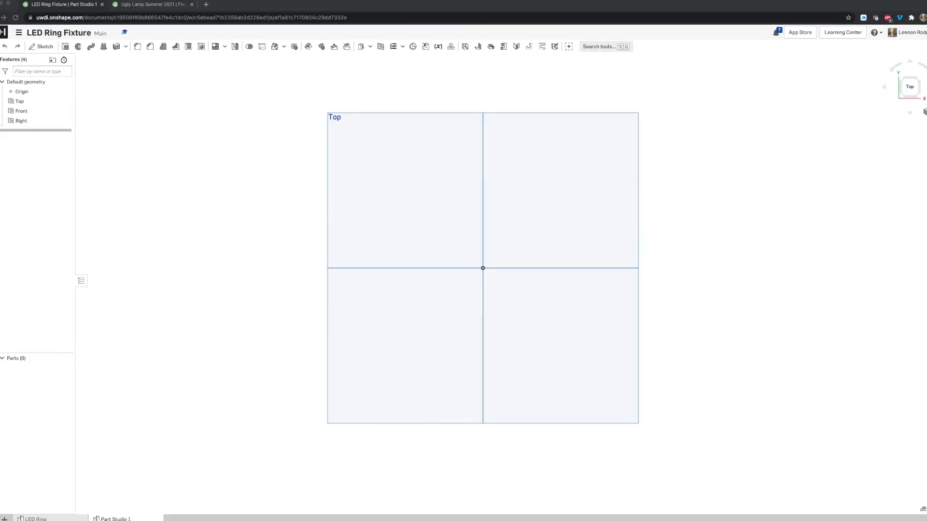
- Create a new part studio in the LED Ring Fixture document and rename it LED Fixture 1
click(4, 518)
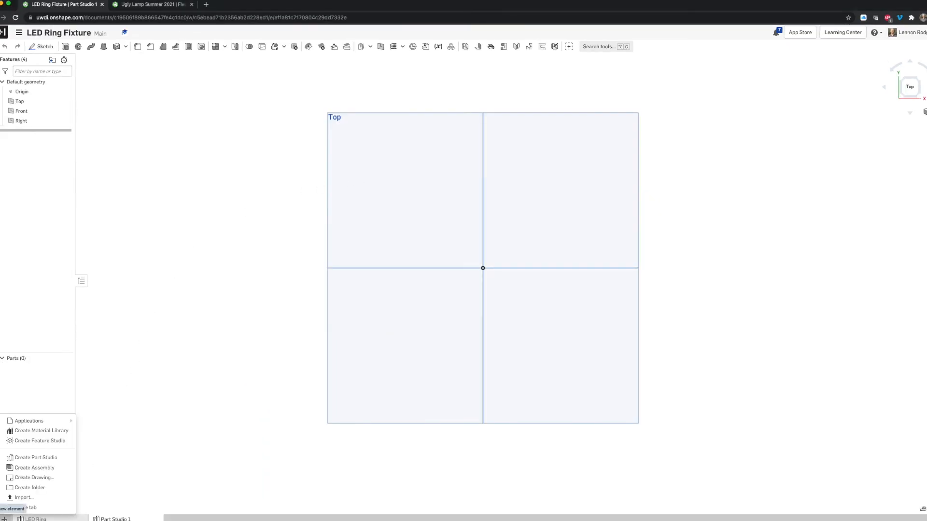
click(21, 457)
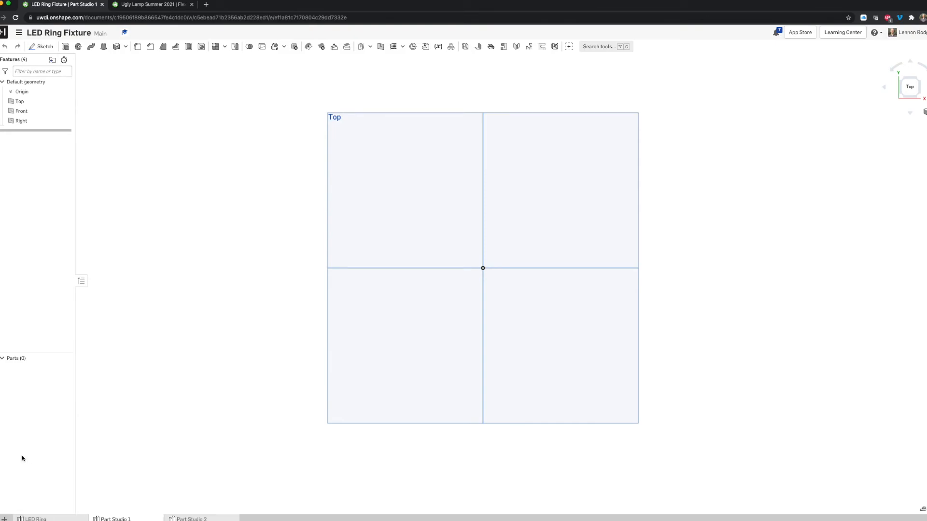
right_click(186, 518)
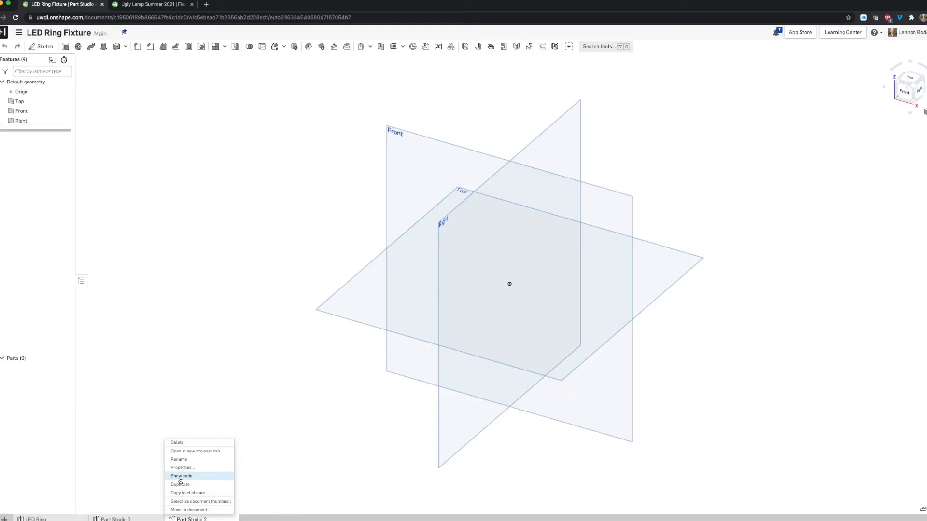
click(180, 461)
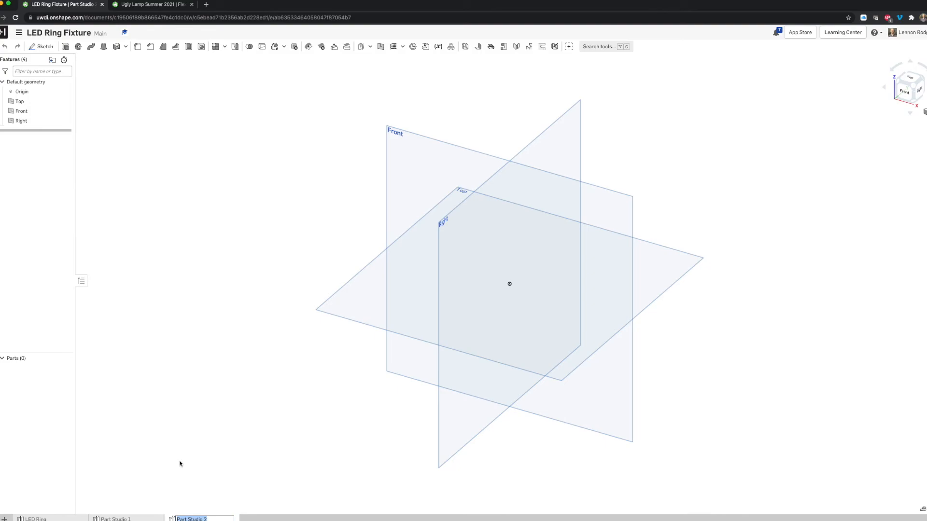
text(LED R)
key(Return)
- Derive the LED Ring from the current document into the LED Fixture 1 part studio as reference geometry
right_drag(531, 204, 497, 186)
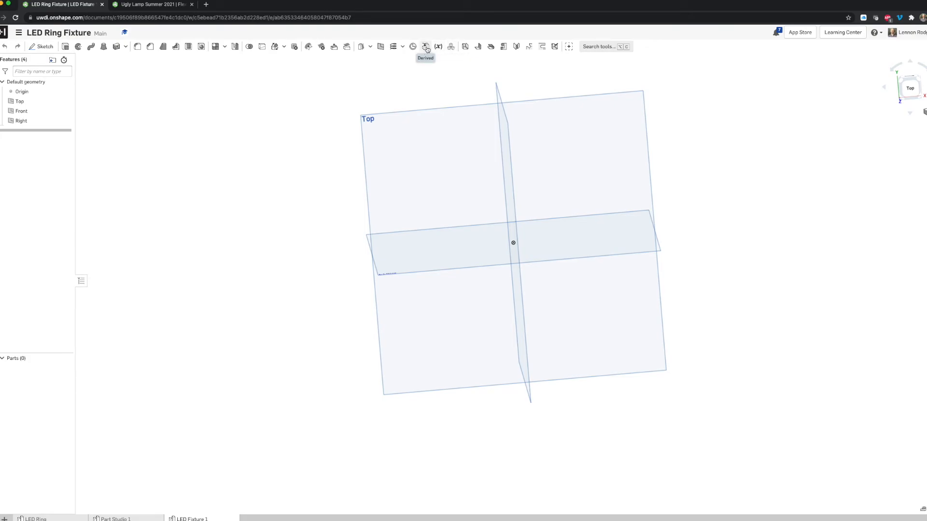
mouse_move(425, 49)
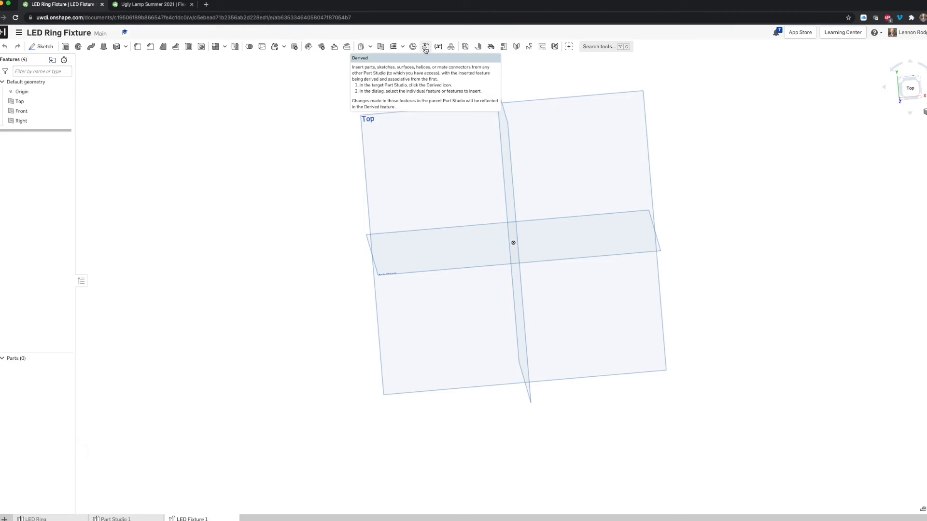
click(425, 47)
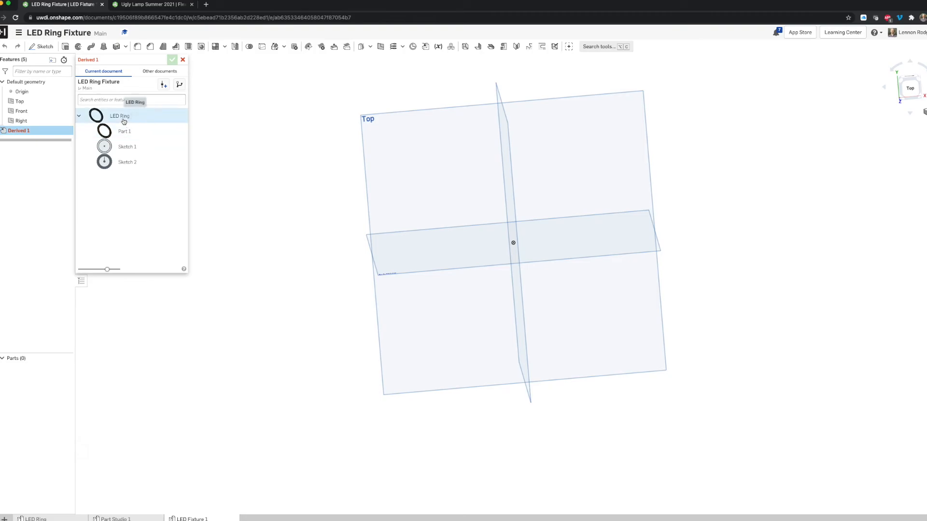
click(124, 120)
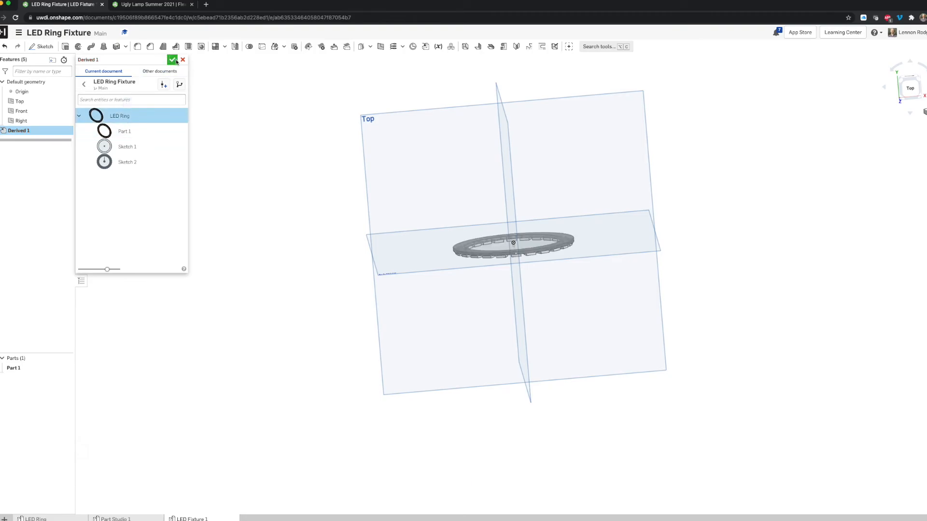
click(176, 62)
mouse_move(459, 163)
right_down()
mouse_move(481, 170)
mouse_move(488, 162)
mouse_move(458, 174)
right_up()
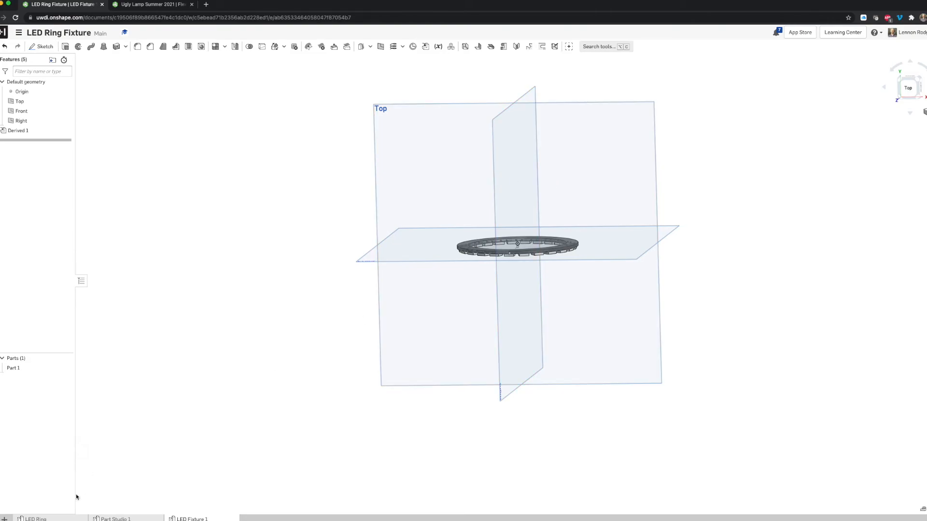
- Start a sketch on the Top plane and view it face-on with the derived LED ring edge-on
mouse_move(48, 519)
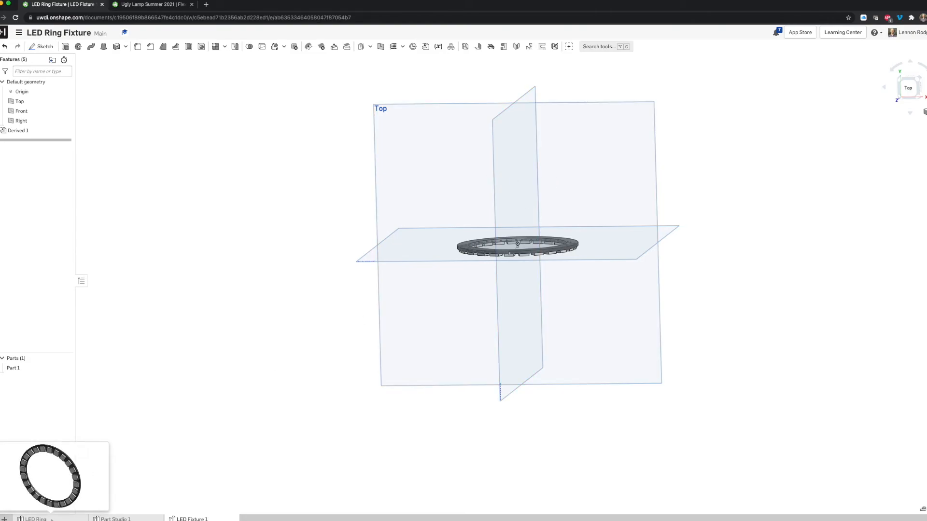
right_drag(594, 210, 592, 215)
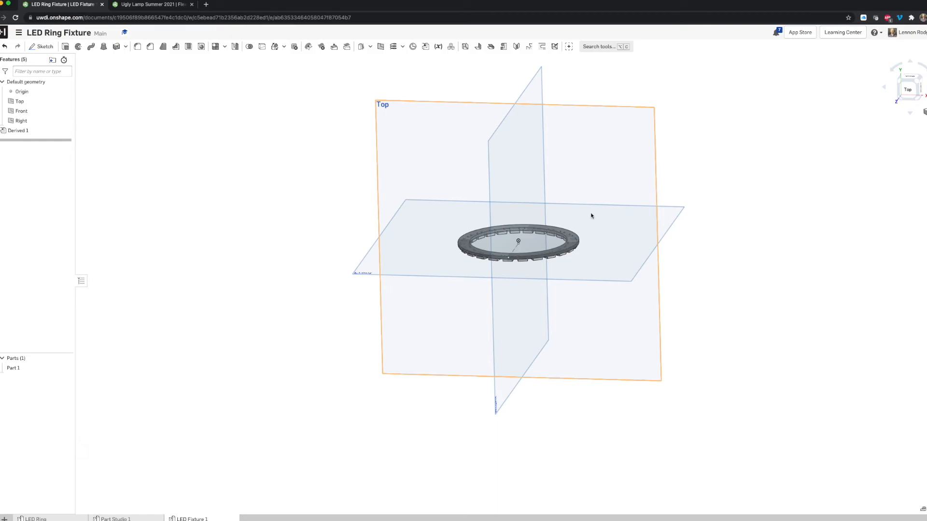
click(903, 90)
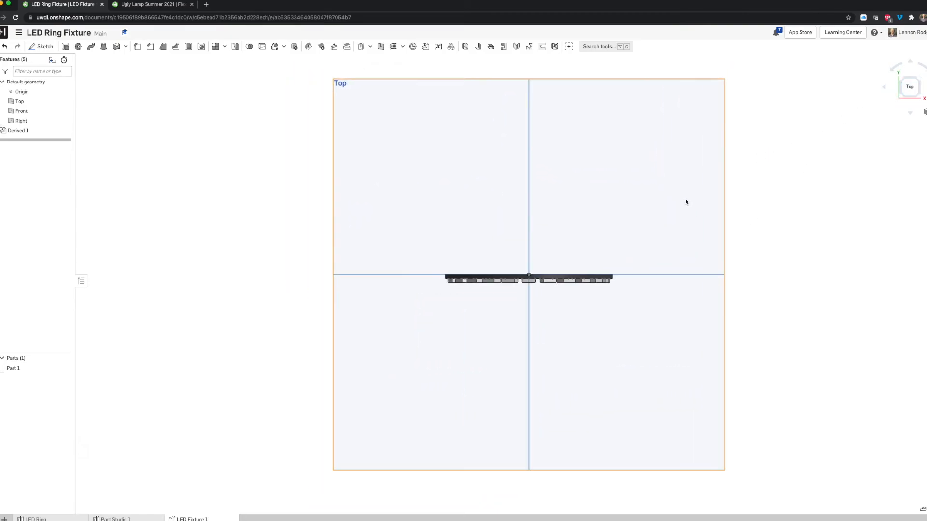
middle_drag(626, 203, 586, 201)
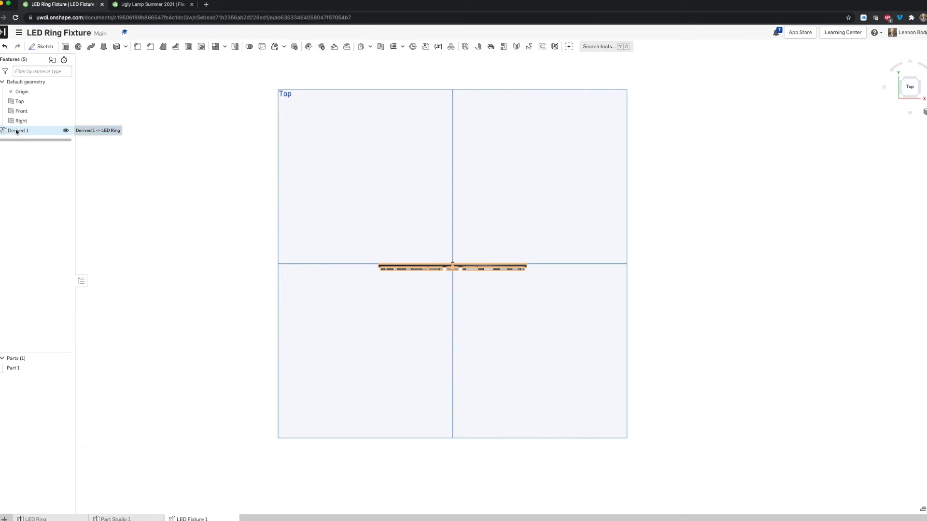
click(42, 47)
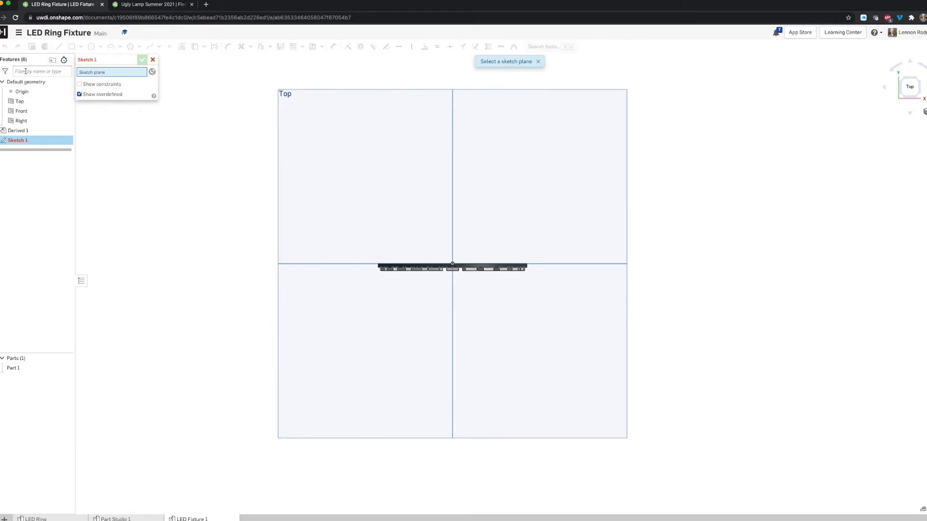
right_drag(282, 96, 293, 103)
click(290, 98)
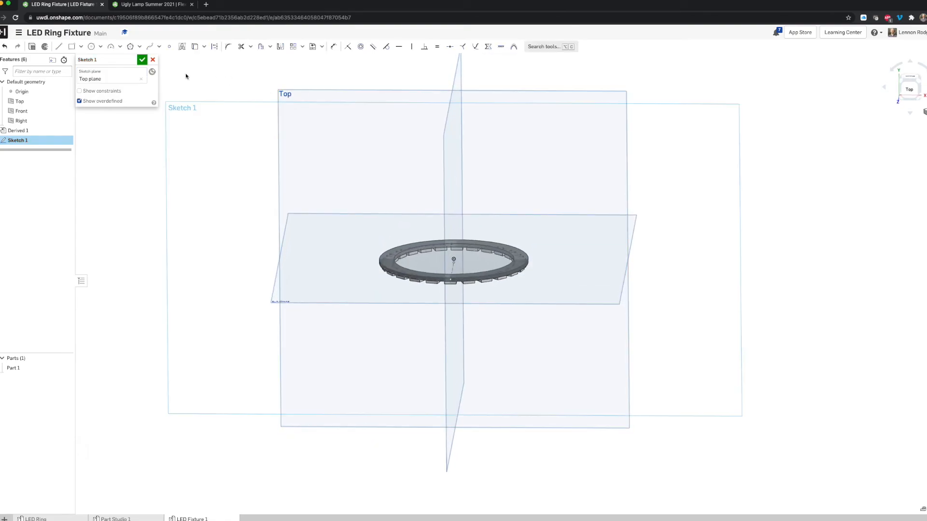
click(909, 94)
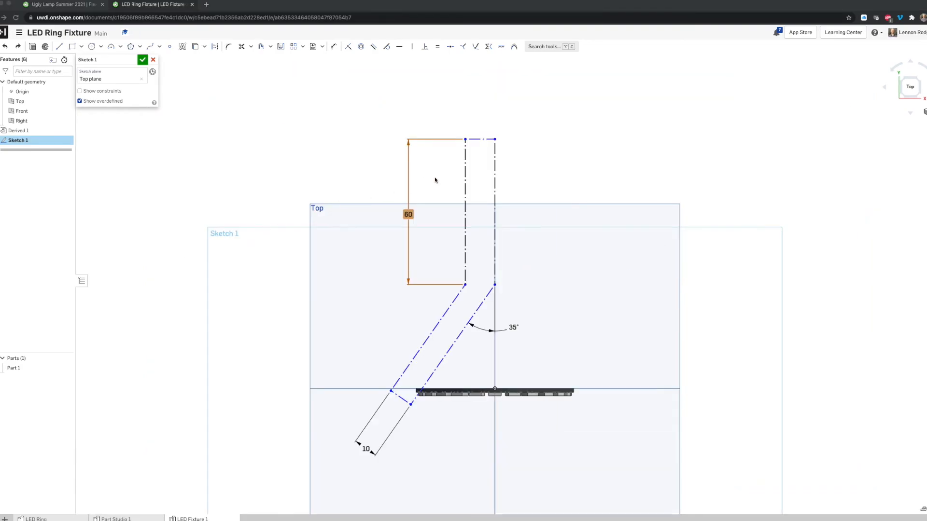
click(58, 47)
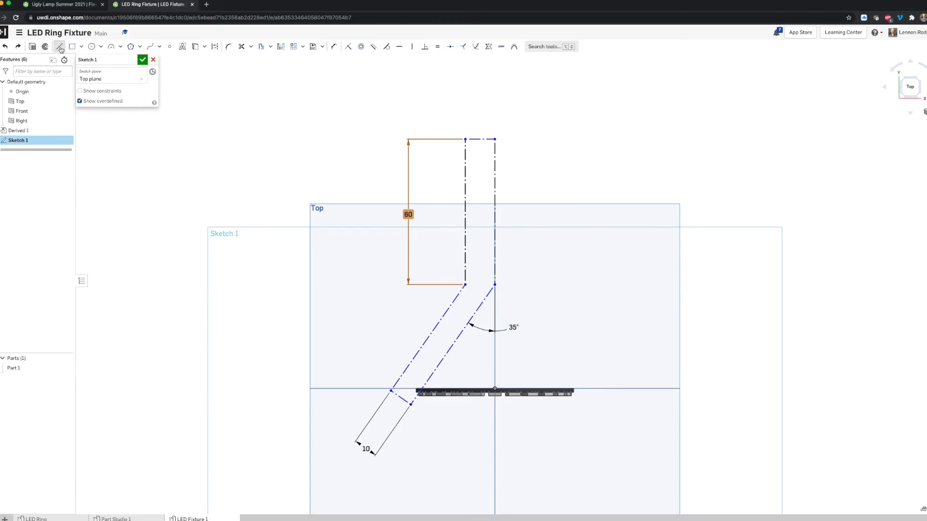
click(216, 48)
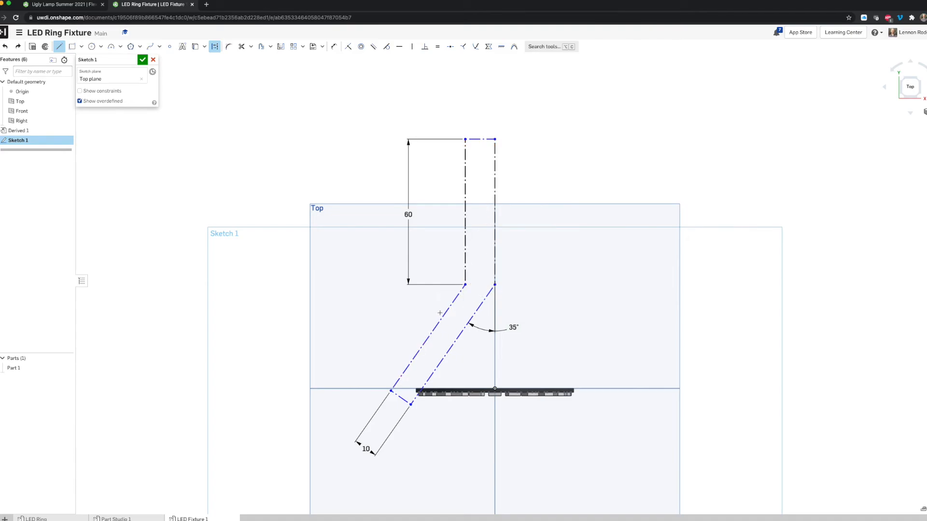
key(Escape)
- Set the workspace's default length unit to millimeter
click(19, 32)
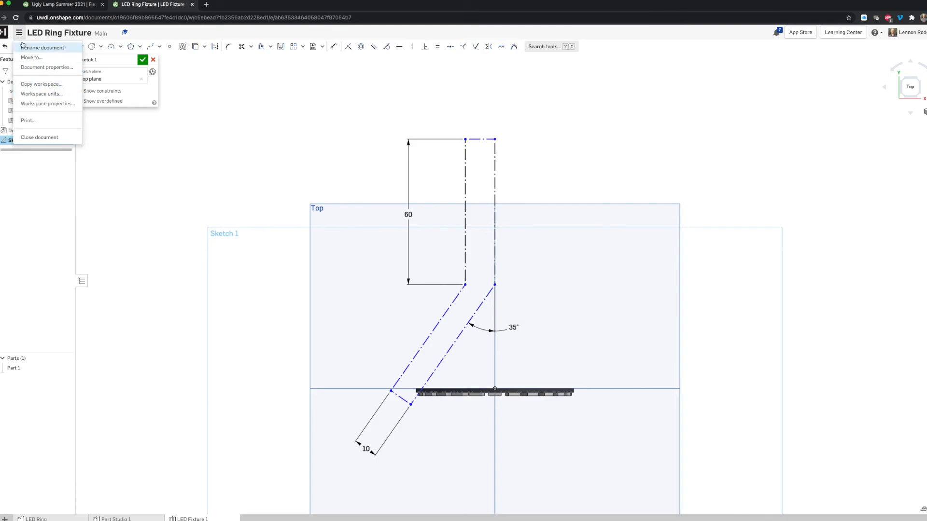
click(23, 94)
click(131, 81)
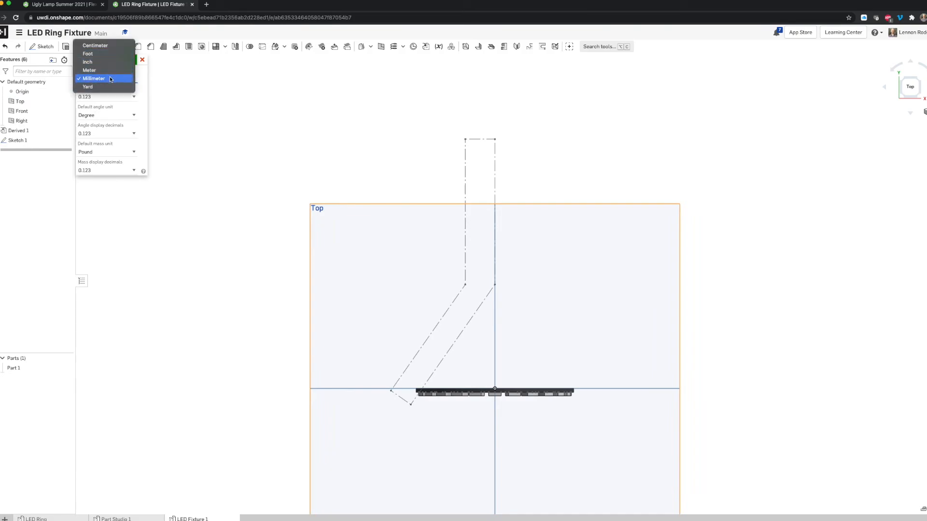
click(111, 78)
click(129, 59)
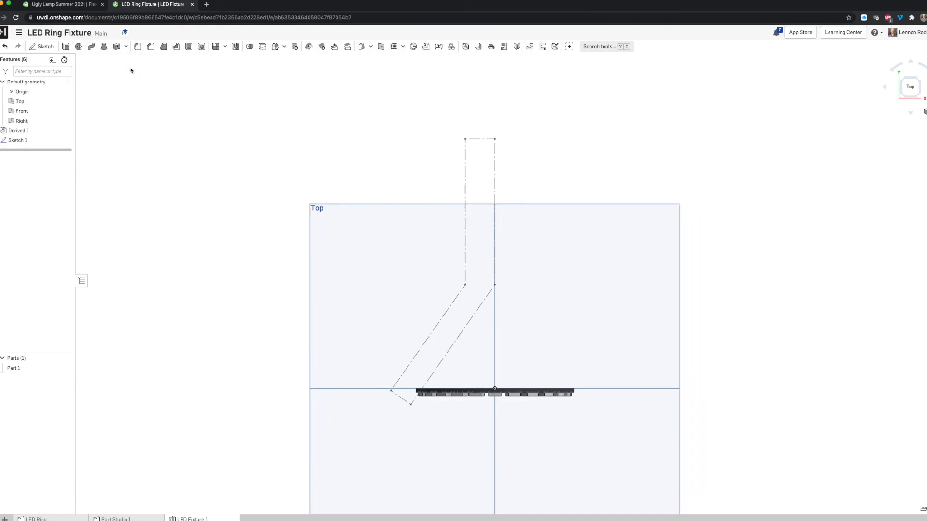
- Reopen Sketch 1 and apply an Equal constraint to the two vertical construction lines of the profile
double_click(20, 141)
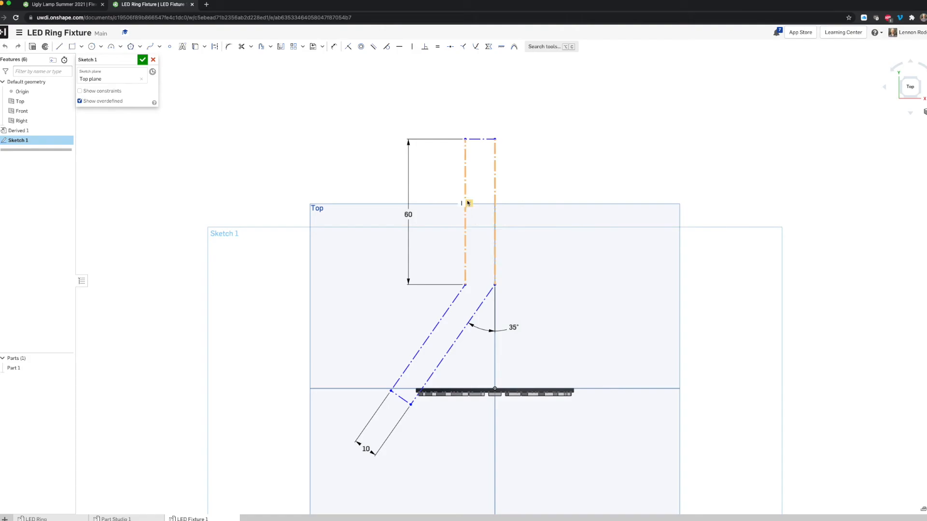
click(495, 187)
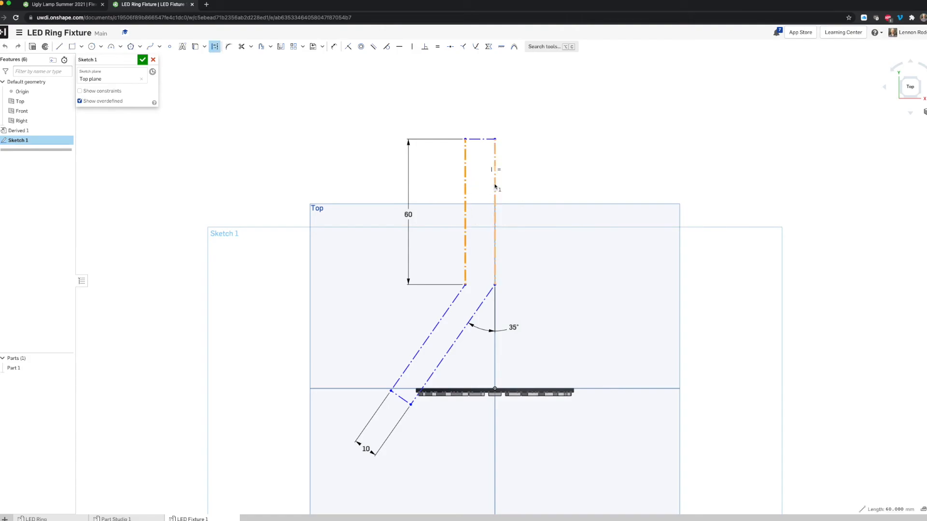
click(495, 186)
key(e)
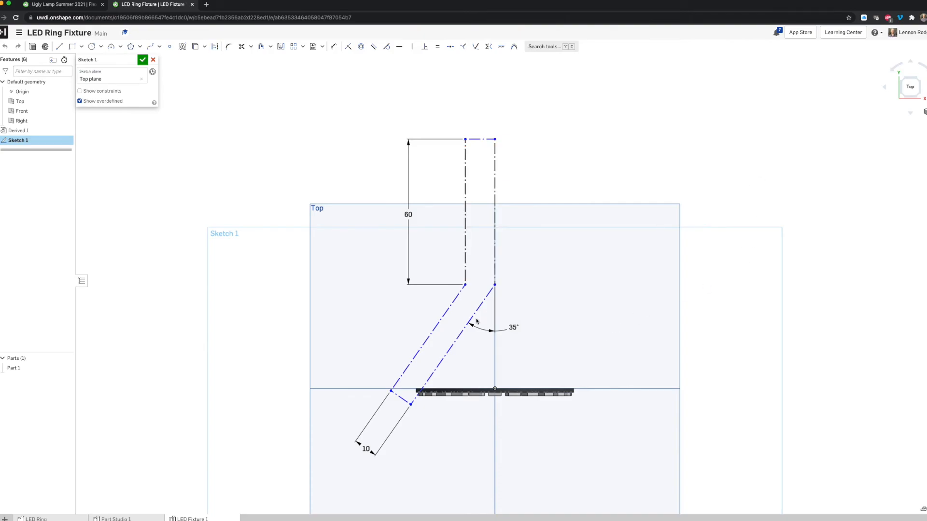
- Delete the length dimension of the outer vertical construction line and dimension that line again at 60 mm
click(409, 215)
key(Delete)
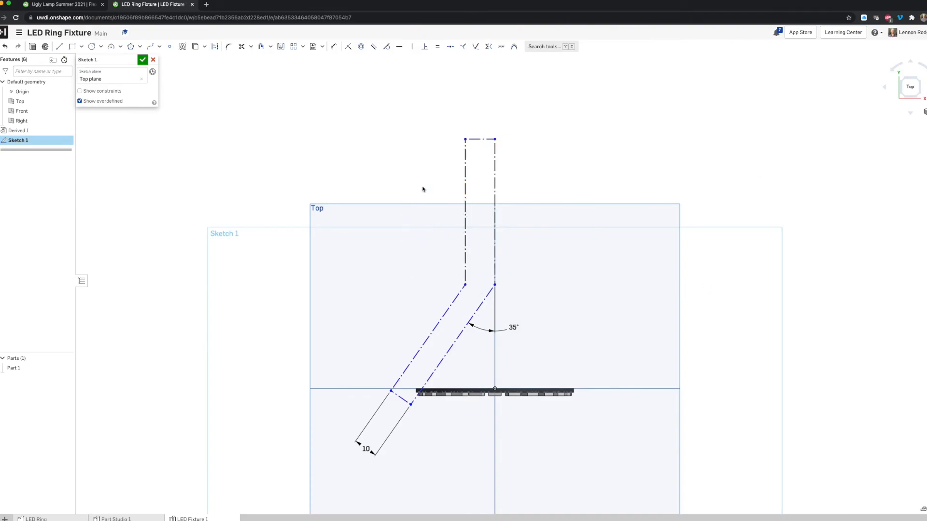
click(334, 46)
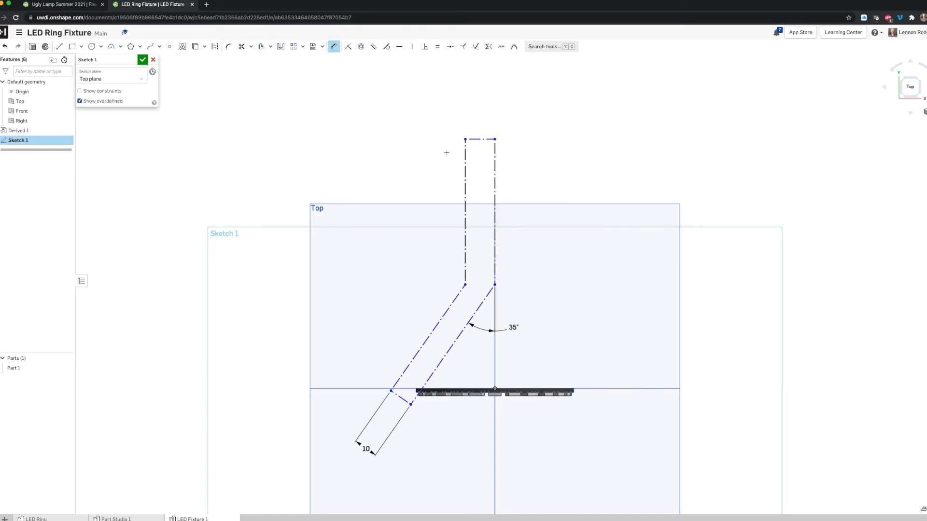
click(464, 170)
click(431, 177)
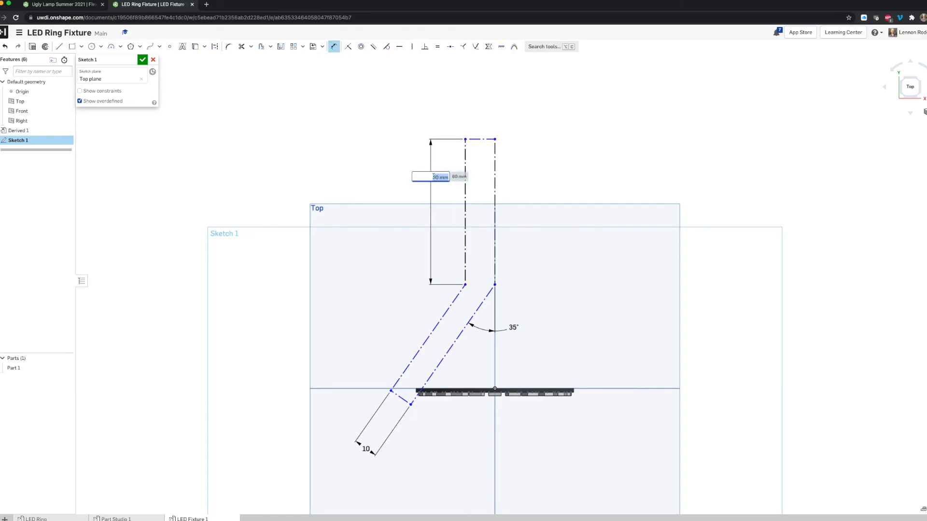
key(Return)
key(Escape)
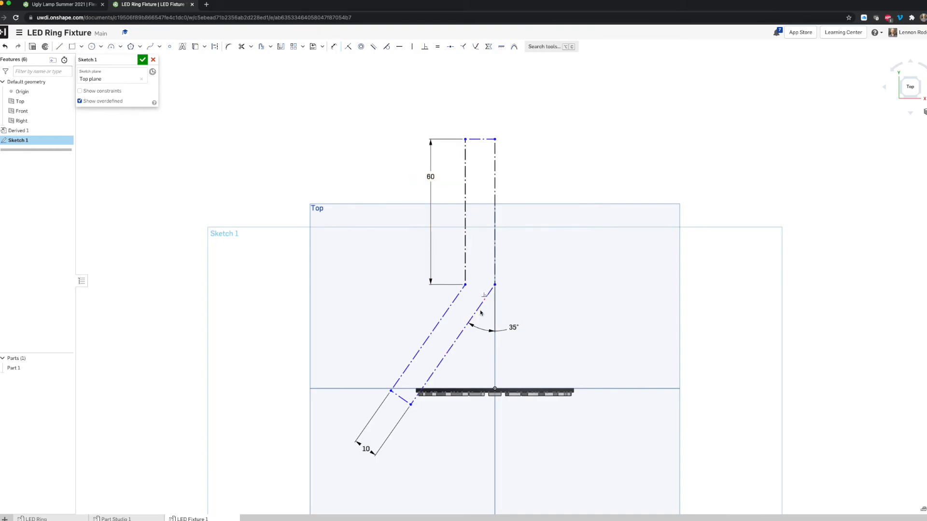
- Delete the angle dimension of the slanted leg and dimension its inner line again at 35° from the vertical centerline
click(333, 46)
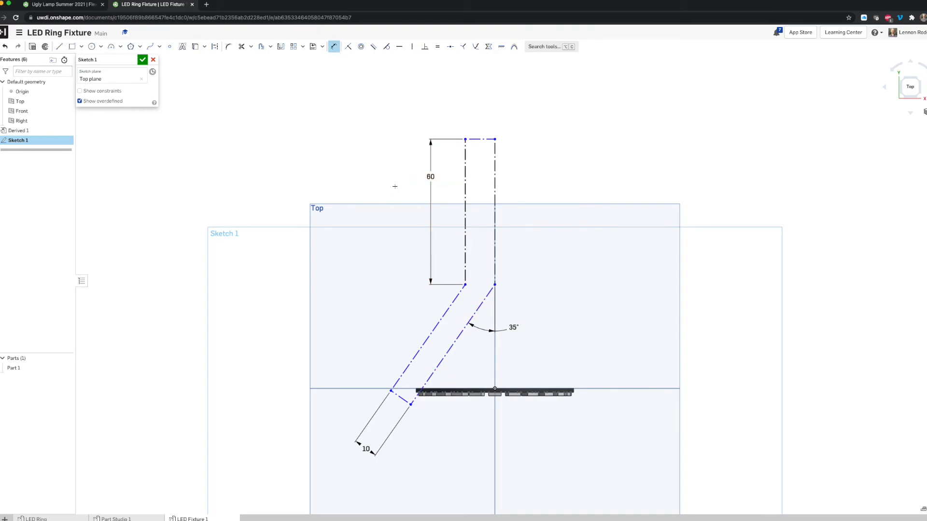
key(Escape)
click(502, 330)
key(Delete)
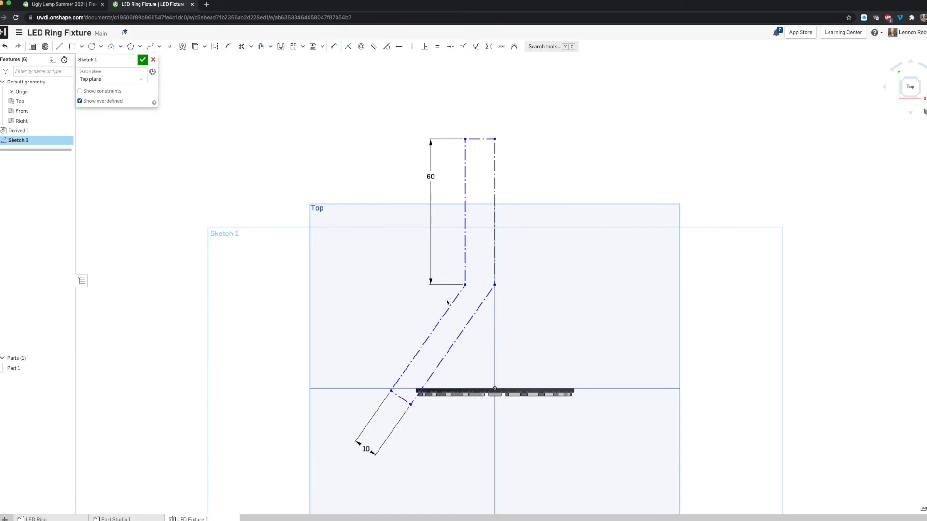
click(335, 49)
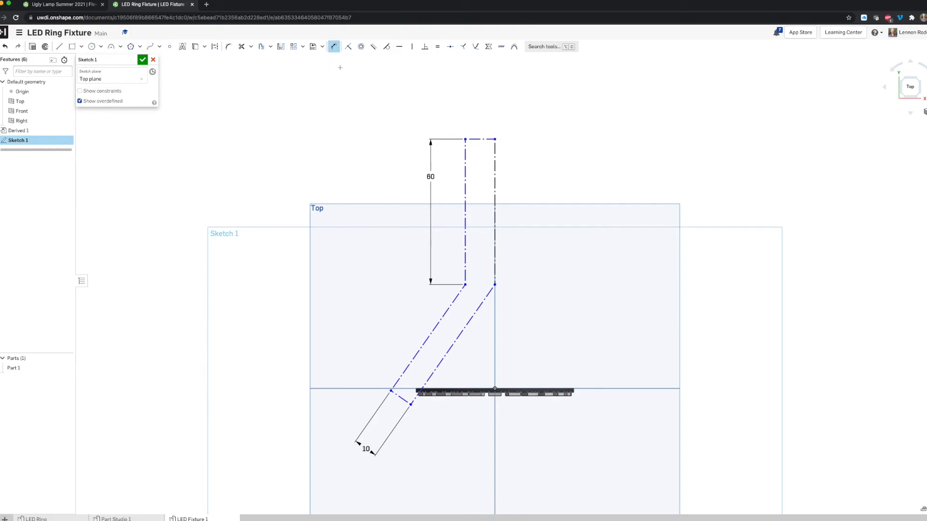
click(476, 320)
click(495, 333)
click(478, 347)
text(35)
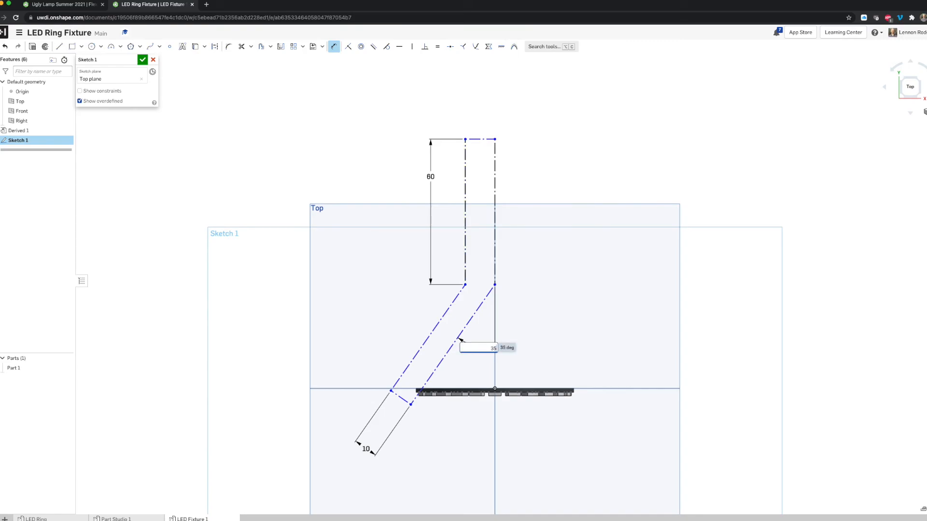
key(Return)
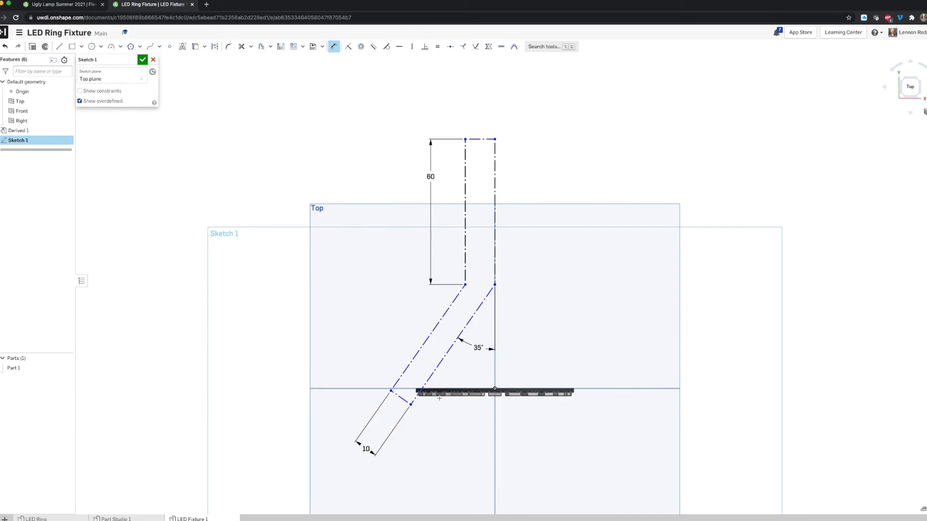
- Reposition the under-defined profile by pulling the slanted leg's lower corner down past the LED ring and moving the short top line
key(Escape)
drag(412, 404, 395, 428)
mouse_move(480, 139)
mouse_down()
mouse_move(484, 204)
mouse_move(487, 121)
mouse_move(490, 162)
mouse_move(509, 101)
mouse_move(508, 143)
mouse_up()
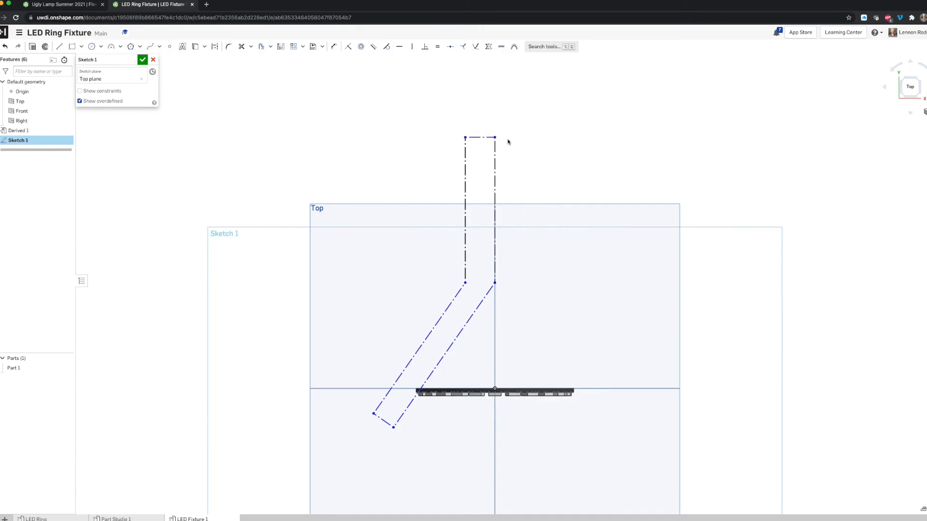
- Project the LED ring's outer side edge nearest the slanted leg into the sketch and convert it to a construction line
scroll(458, 355, up, 5)
scroll(432, 433, up, 8)
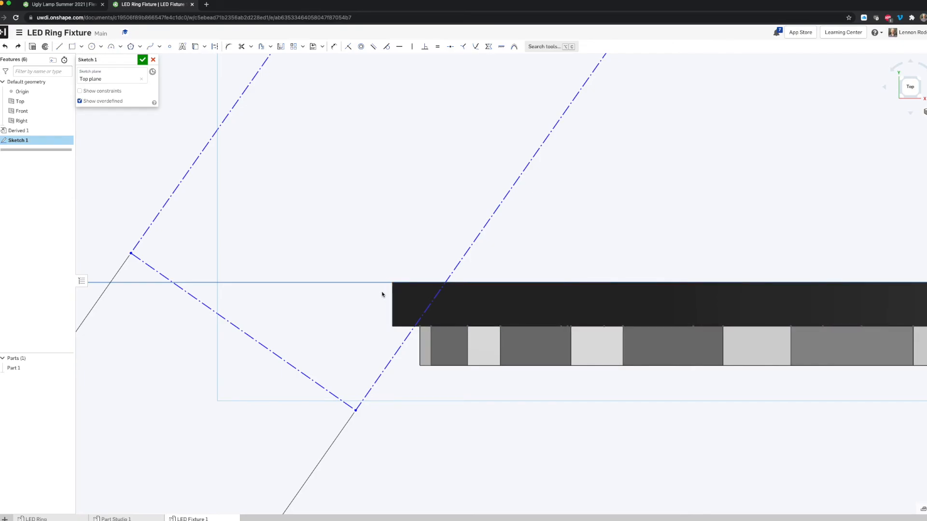
click(195, 47)
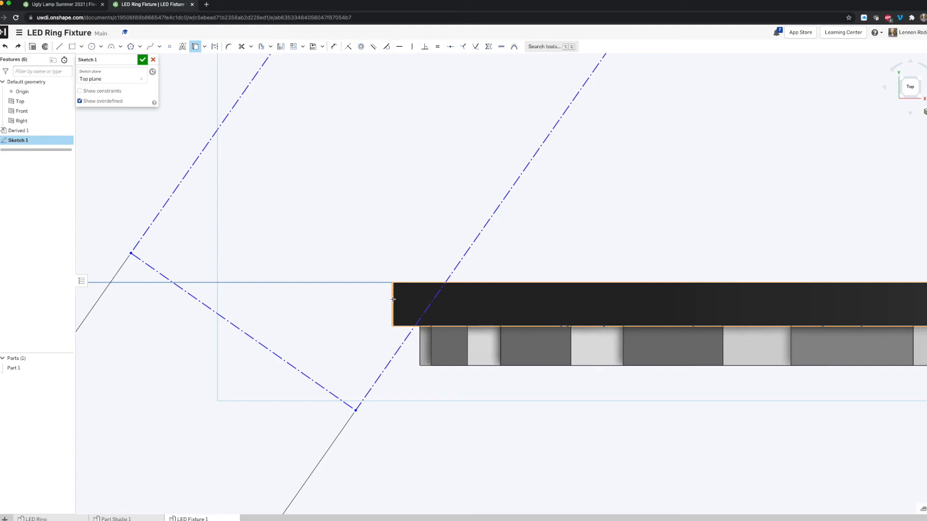
click(393, 300)
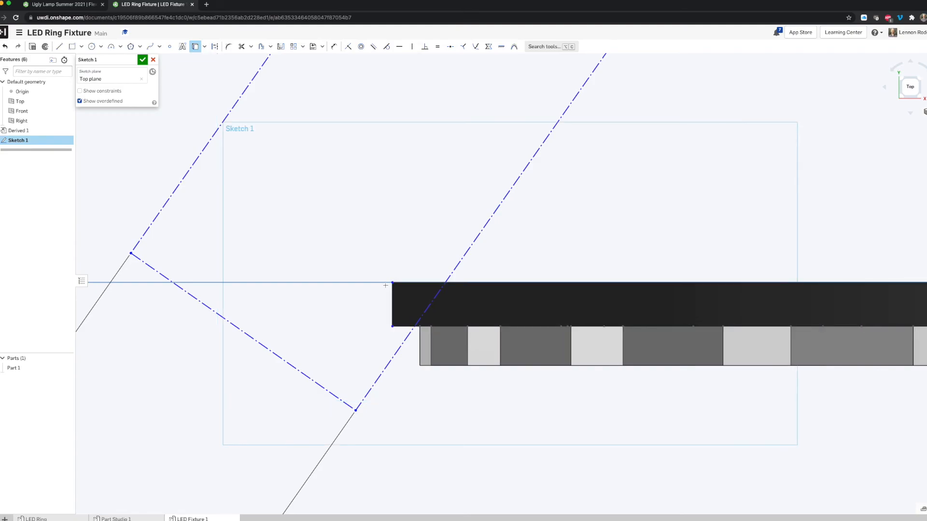
key(Escape)
click(391, 303)
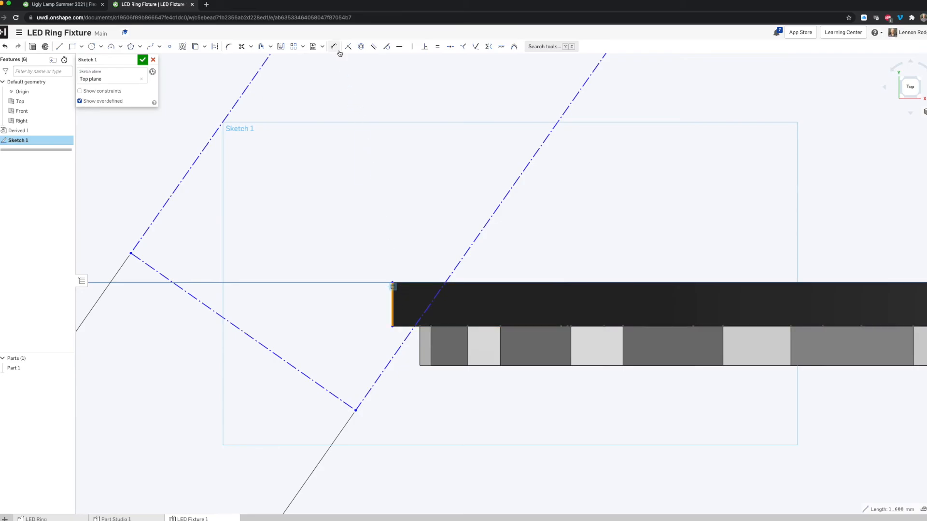
click(214, 46)
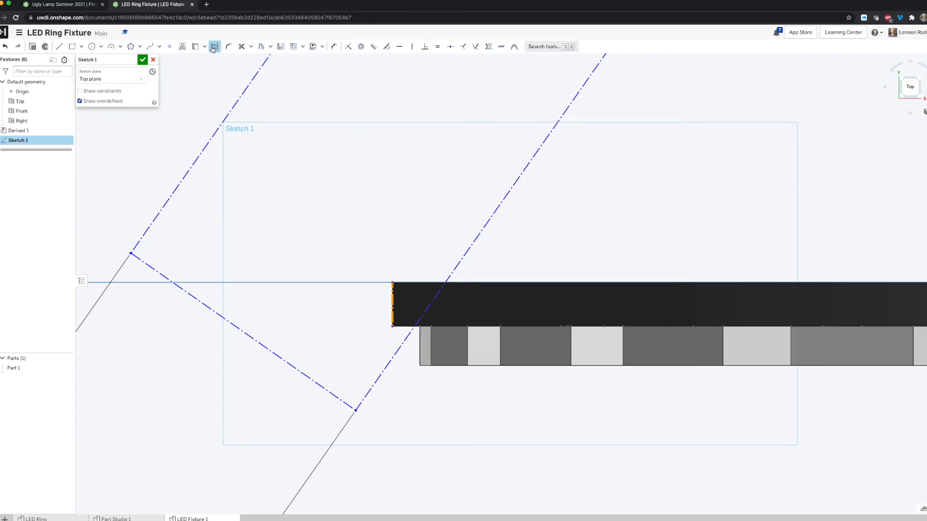
- Examine the projected side edge on the LED ring from a tilted view and return to the top view
key(Escape)
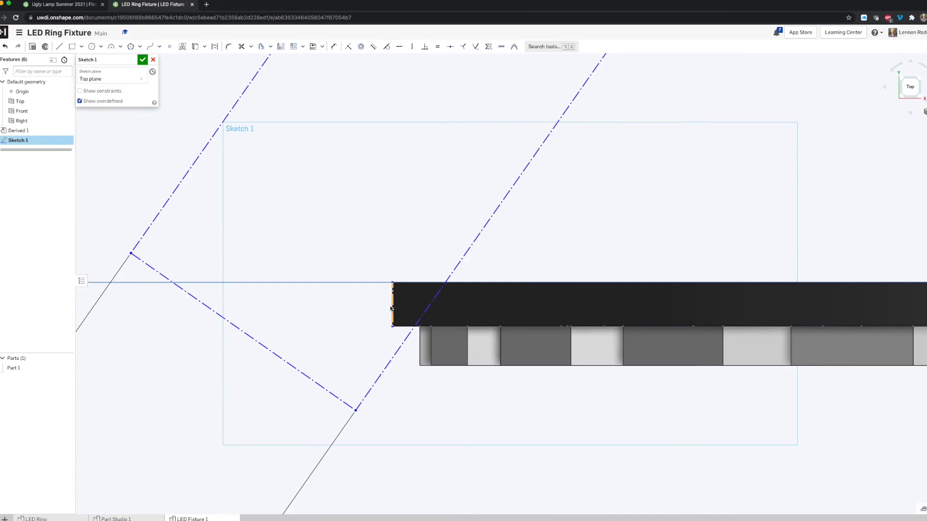
scroll(527, 316, down, 2)
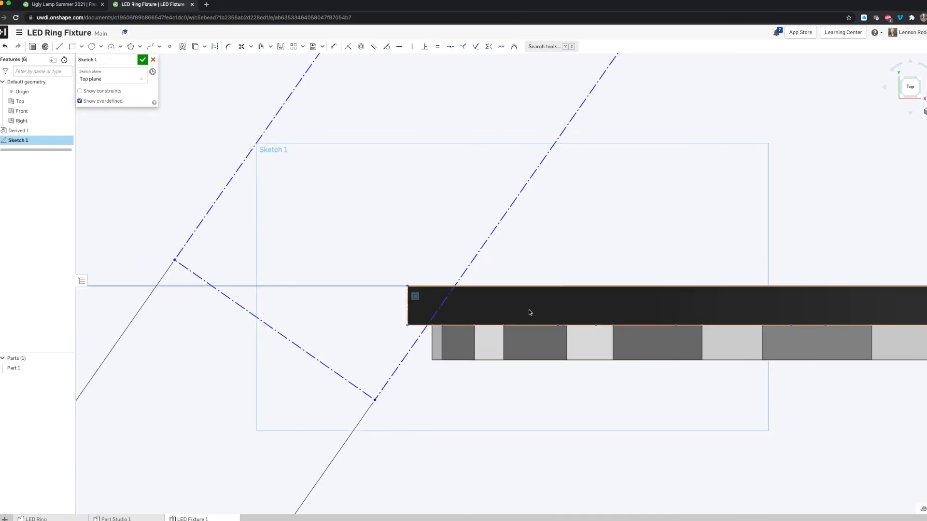
right_drag(521, 324, 513, 333)
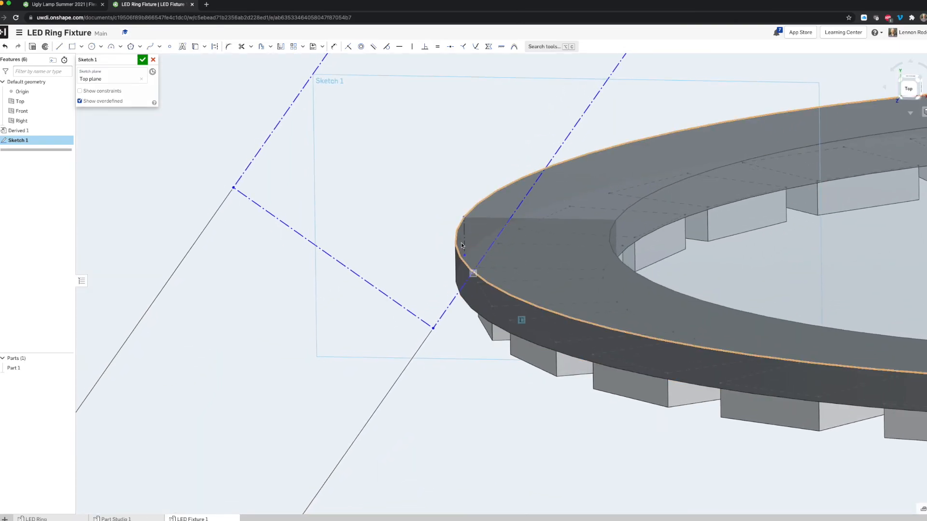
scroll(526, 219, down, 5)
scroll(526, 219, down, 5)
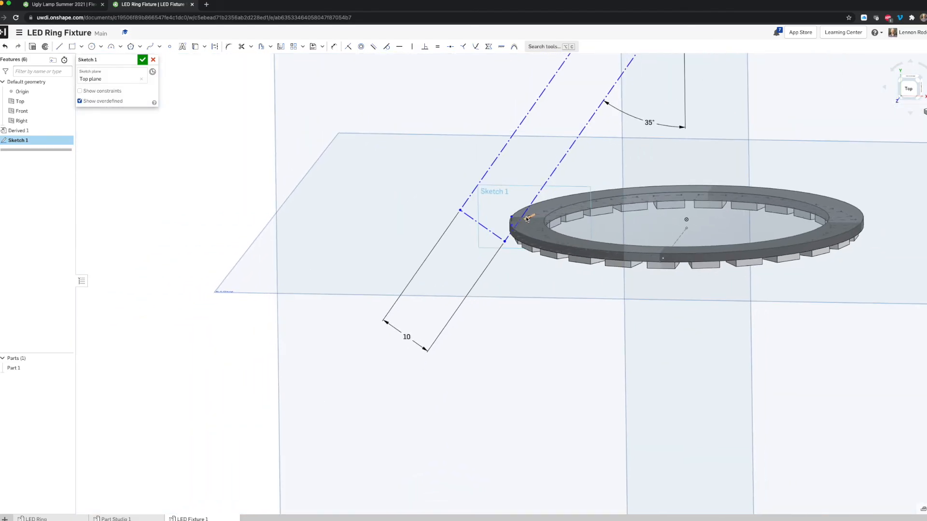
scroll(526, 220, up, 5)
scroll(526, 219, up, 3)
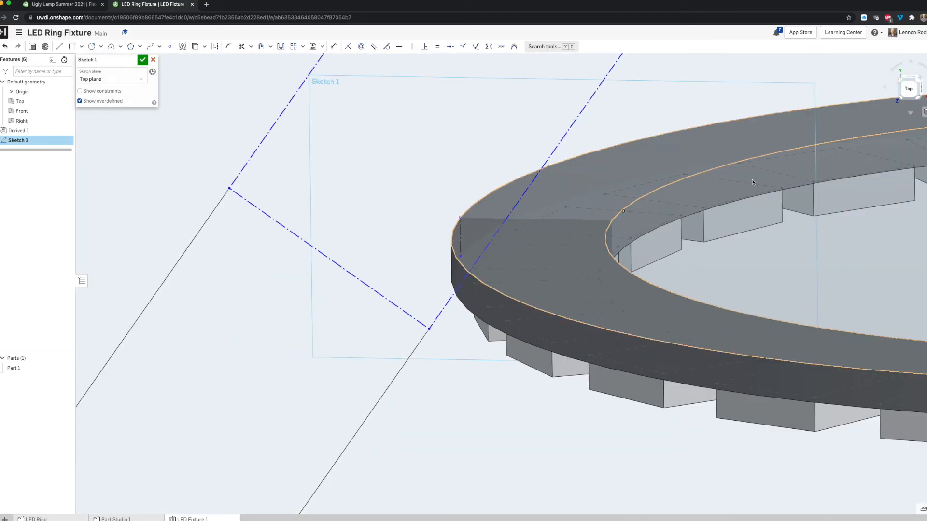
click(909, 87)
scroll(502, 291, up, 10)
scroll(405, 300, up, 8)
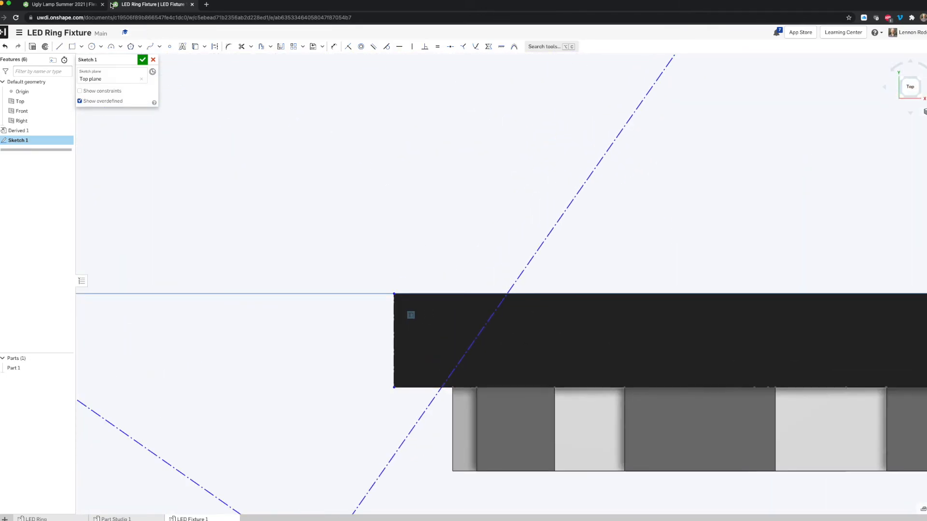
- Consult the reference sketch in Ugly Lamp Summer 2021, then draw a three-point arc of about 1.35 mm radius around the ring's edge, starting on the leg's inner line
key(ctrl+Tab)
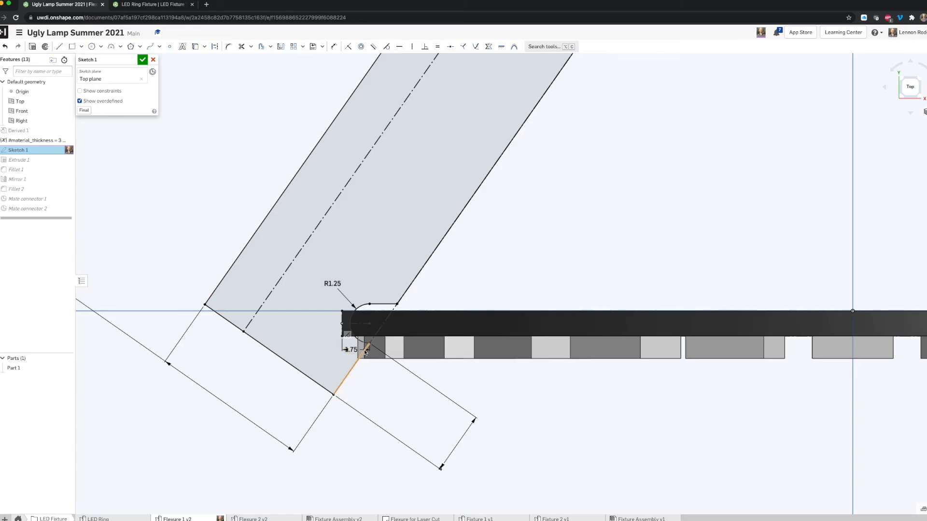
click(136, 7)
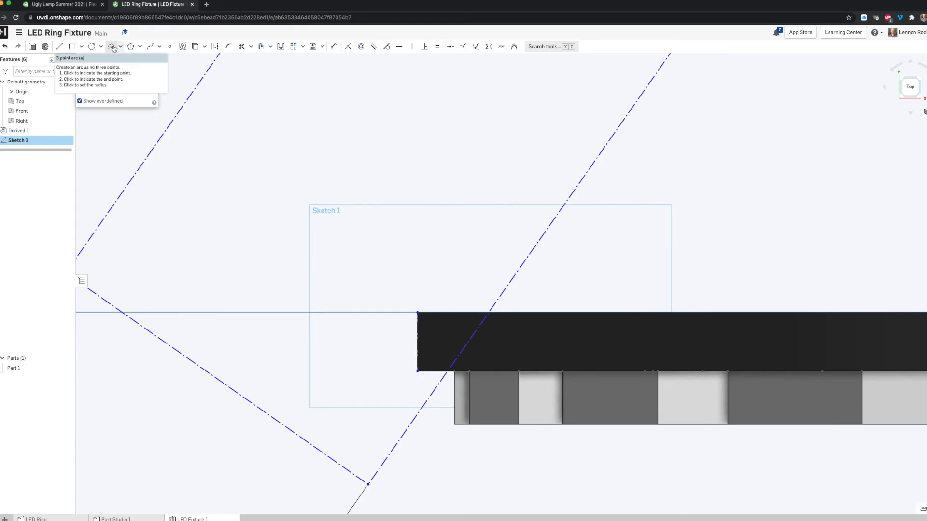
click(119, 47)
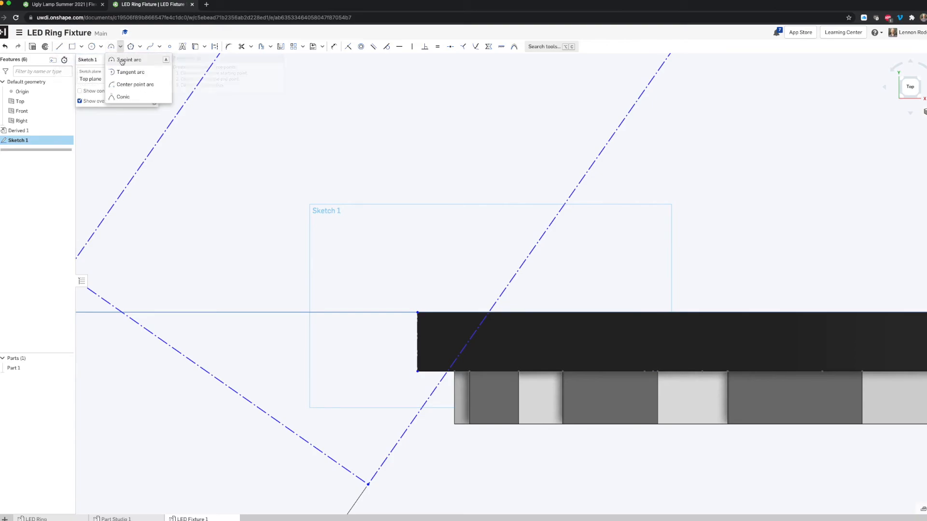
click(122, 60)
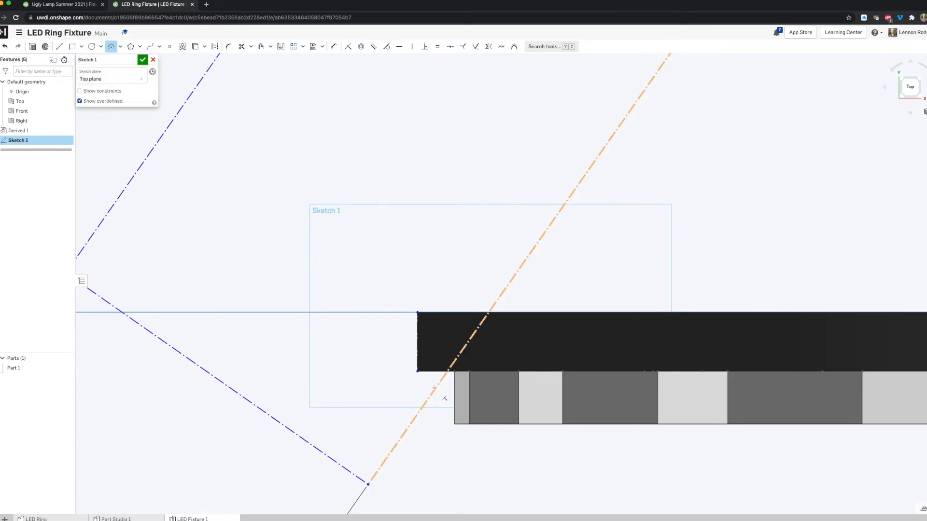
click(436, 387)
click(447, 289)
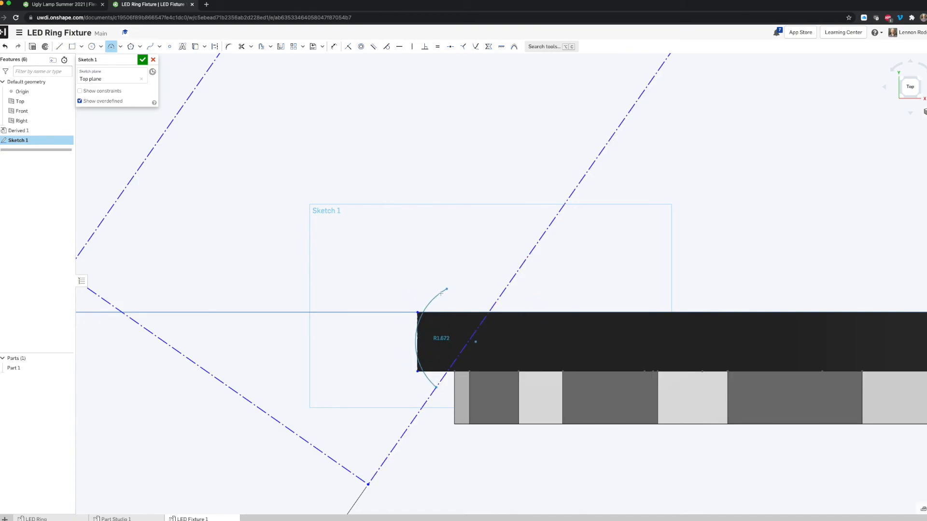
click(412, 304)
key(Escape)
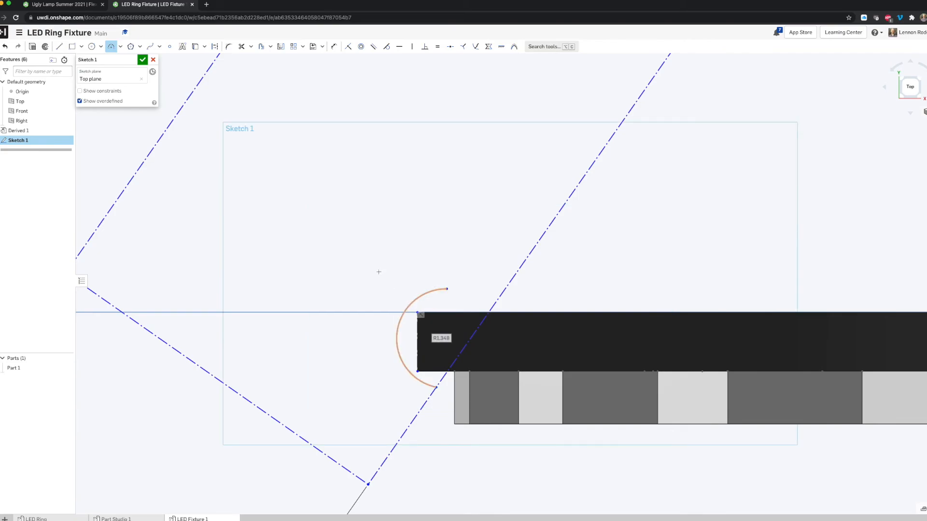
- Draw a construction line from the midpoint of the projected ring edge to the arc's center, make it horizontal, and shift the center slightly toward the edge
key(ctrl+shift+Tab)
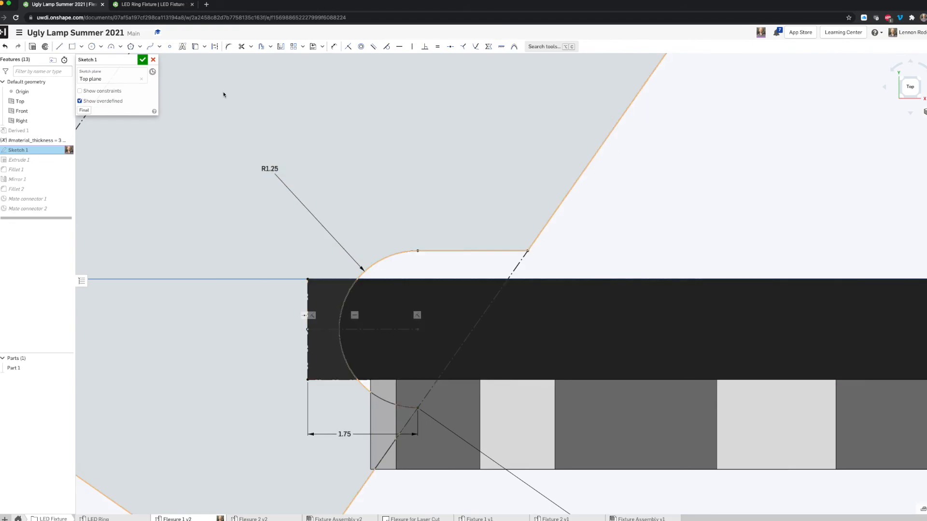
click(145, 4)
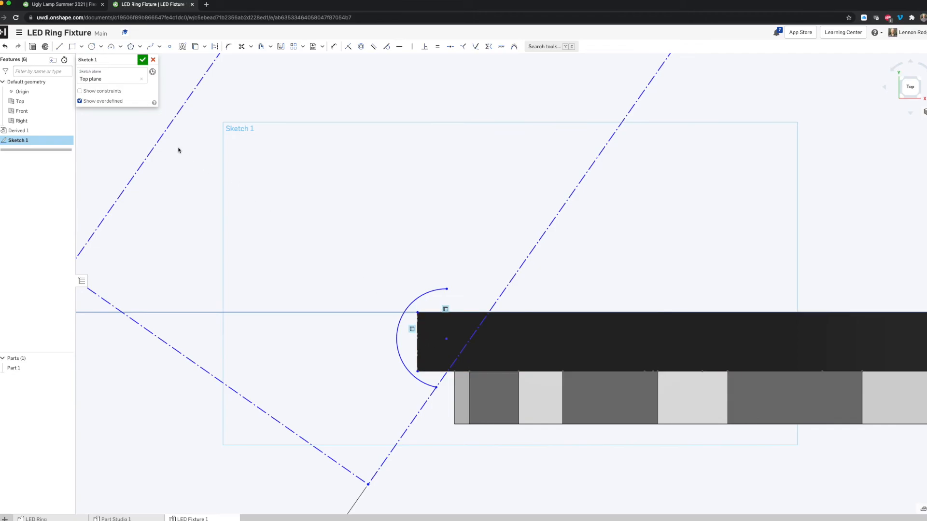
click(59, 46)
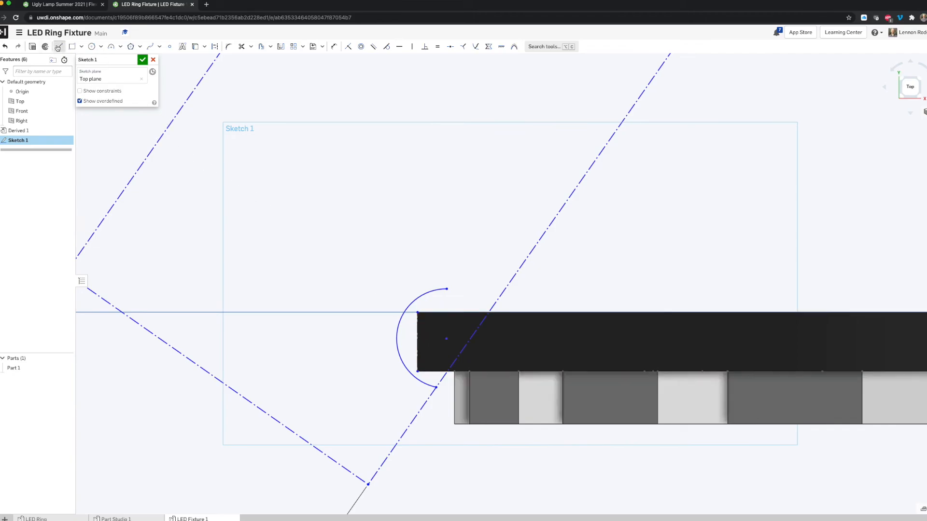
click(215, 47)
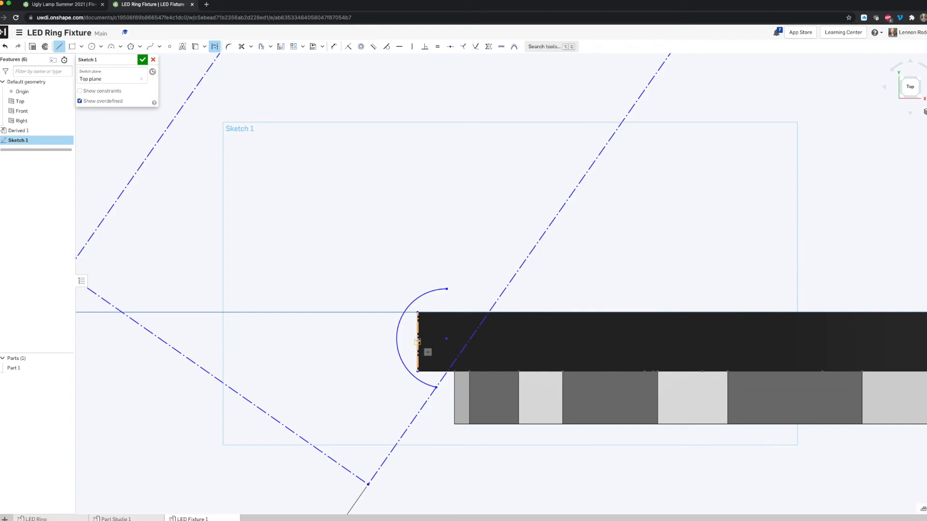
click(417, 342)
click(446, 339)
key(Escape)
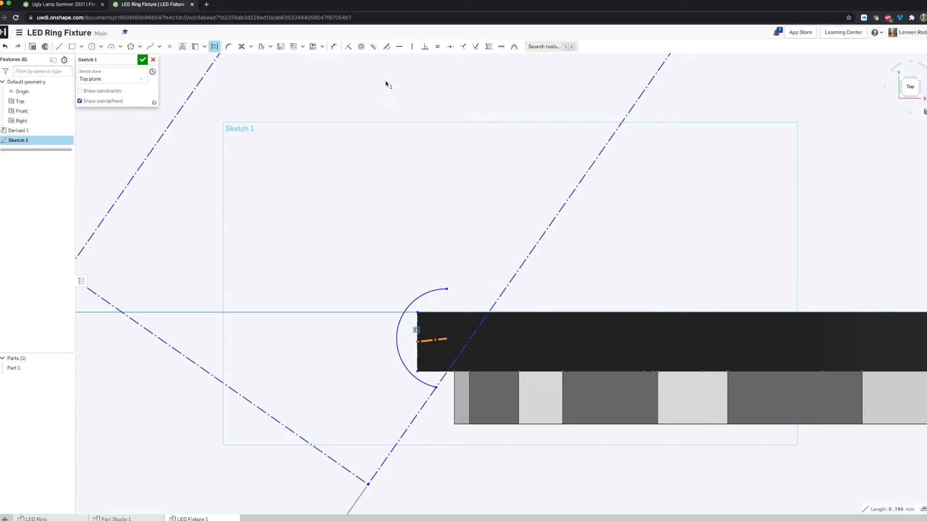
click(399, 48)
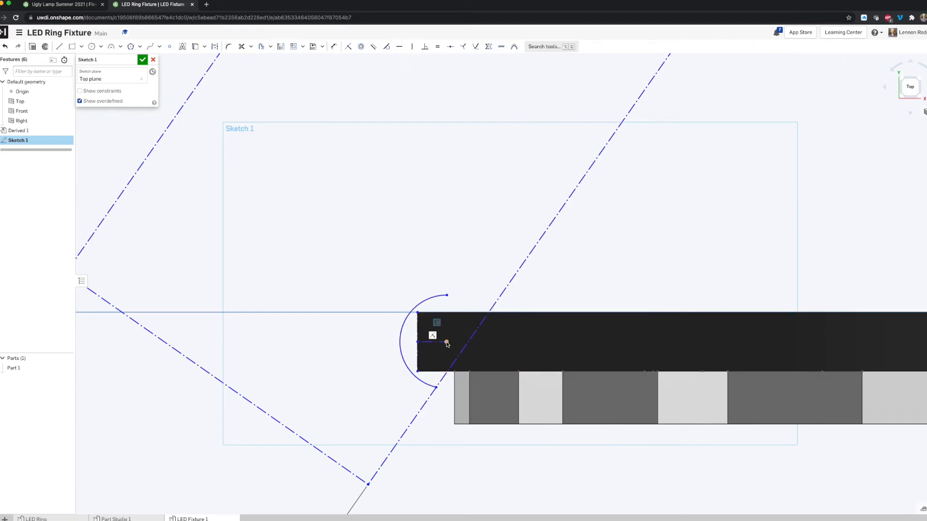
mouse_move(447, 343)
mouse_down()
mouse_move(456, 343)
mouse_move(431, 344)
mouse_move(441, 345)
mouse_up()
- Dimension the arc's radius at 1.25 mm, following the reference sketch
click(93, 10)
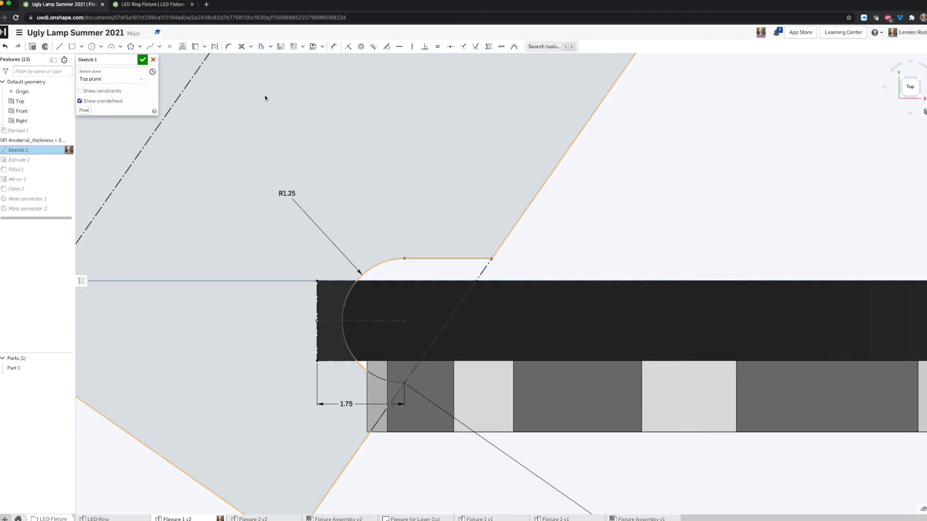
click(166, 4)
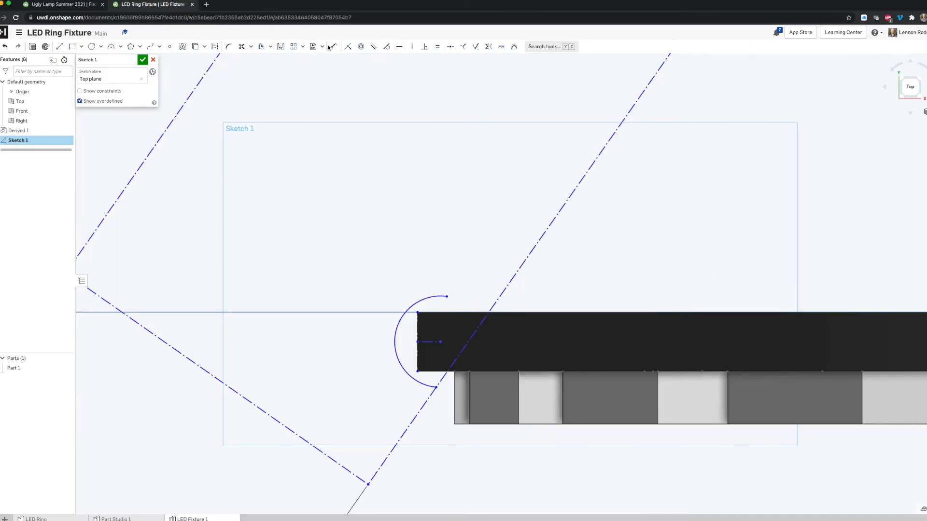
click(426, 301)
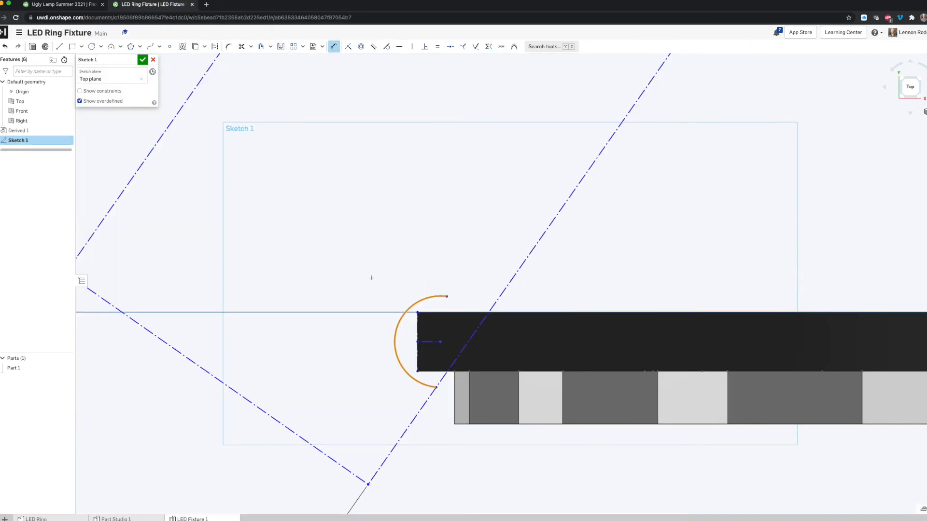
click(343, 288)
key(BackSpace)
text(1.25)
key(Return)
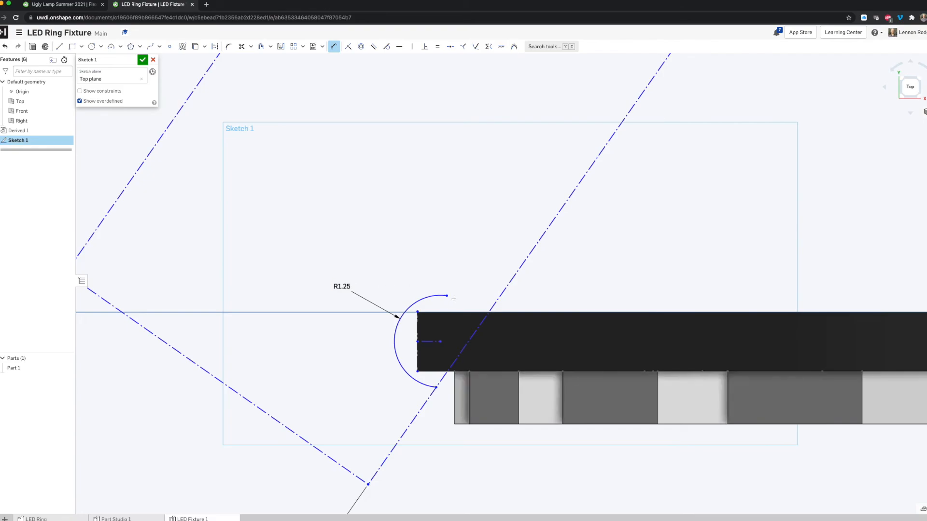
- Draw a horizontal line from the arc's upper end to the leg's inner construction line and make it tangent to the arc
key(l)
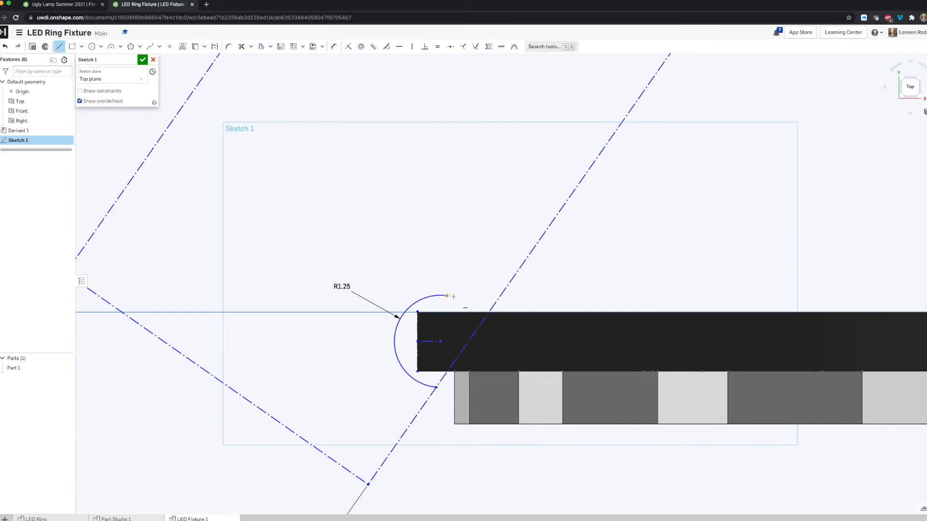
click(501, 296)
key(Escape)
click(46, 8)
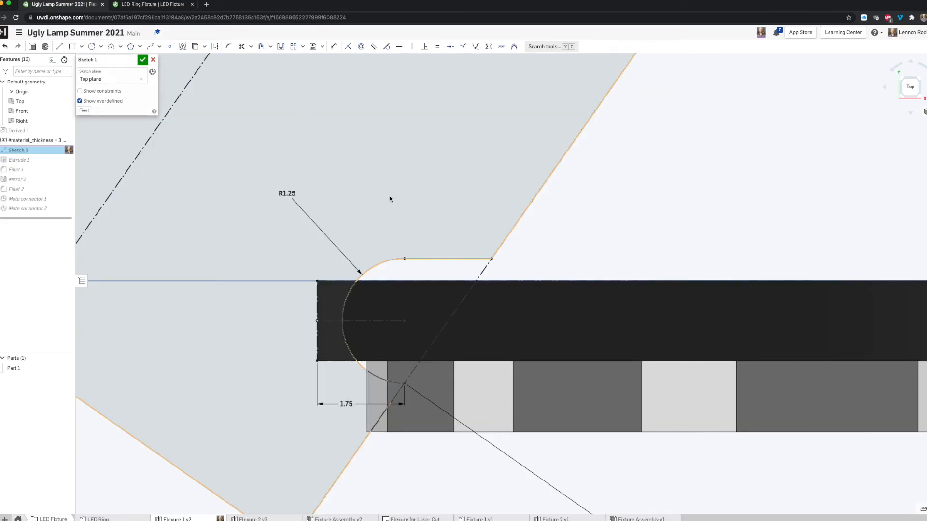
click(141, 5)
click(458, 298)
click(433, 298)
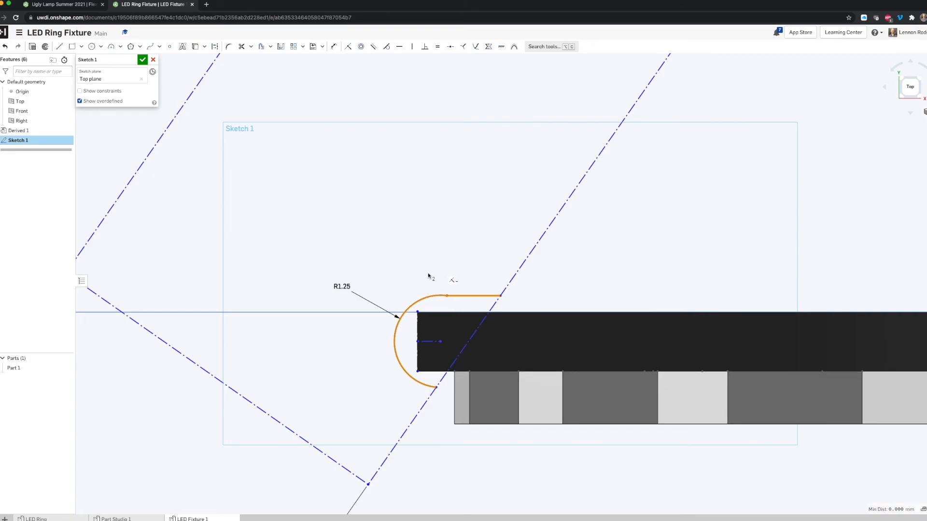
click(385, 48)
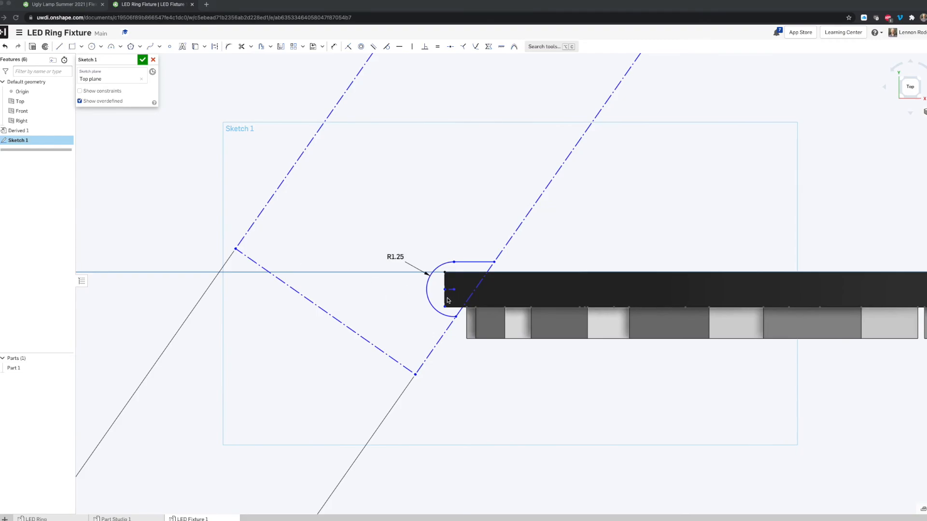
- Pull the loose lower endpoint of the projected edge line and constrain it coincident with the underside edge of the ring's black board
click(448, 300)
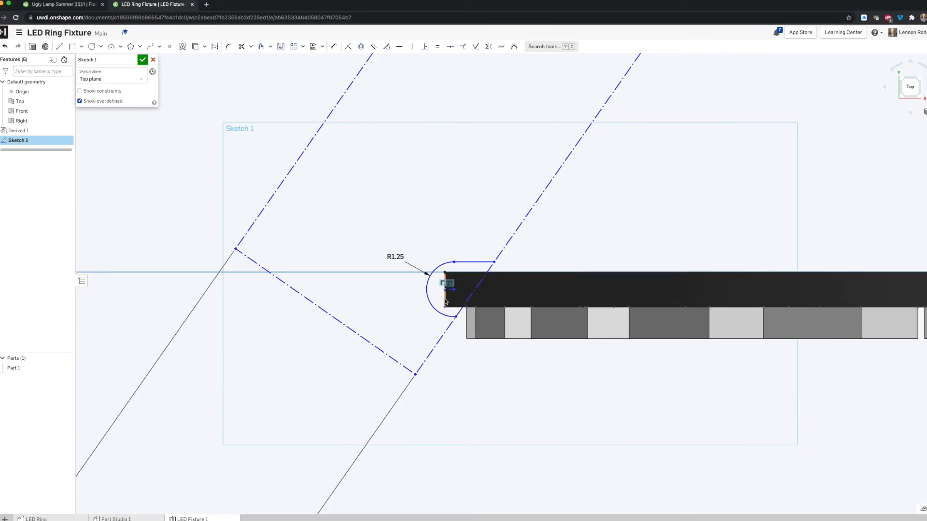
drag(445, 307, 445, 301)
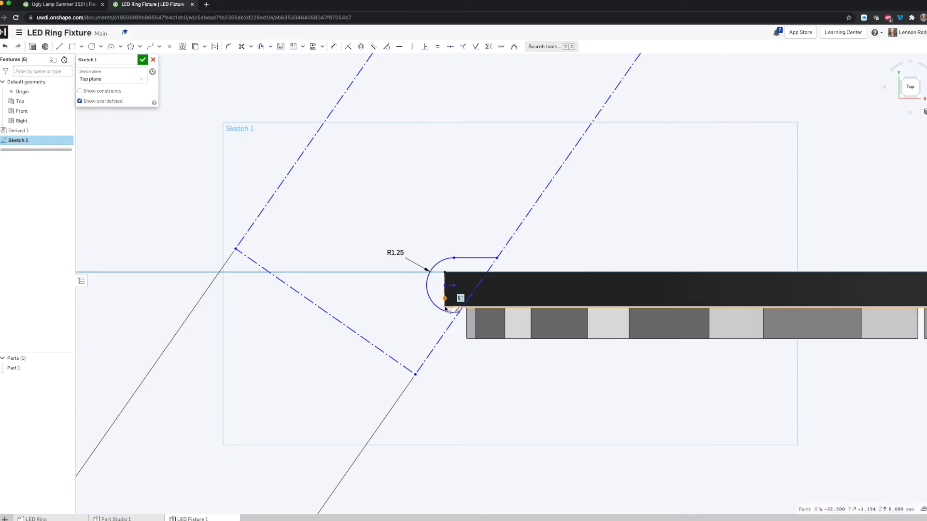
click(445, 308)
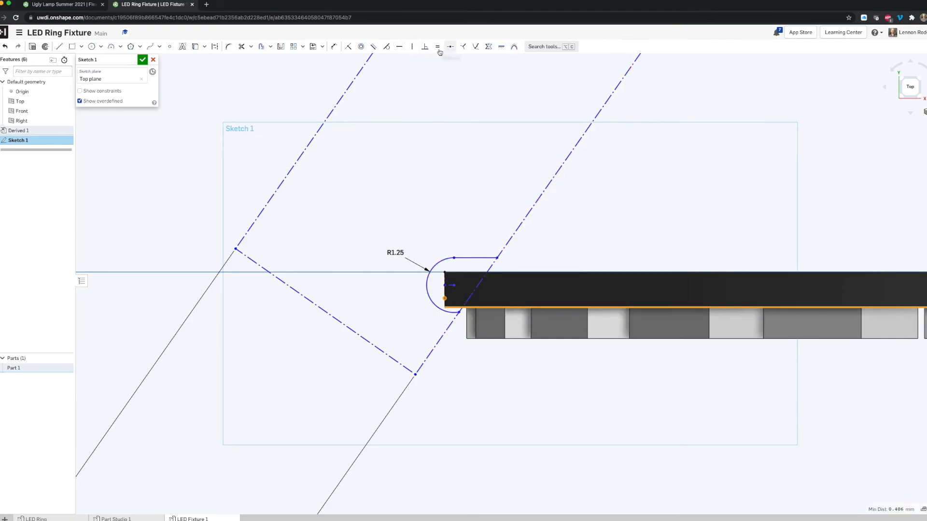
click(349, 49)
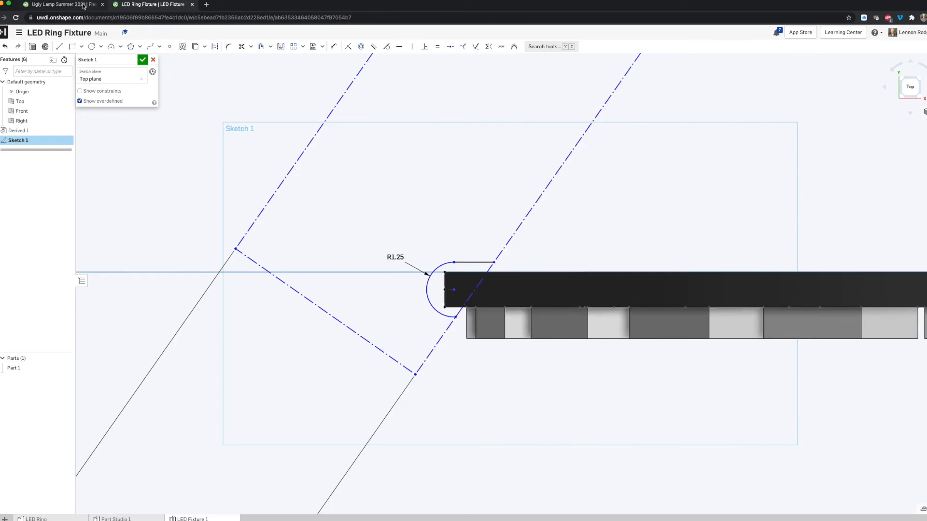
- Check the reference sketch and draw a solid line from the arc's lower end along the slanted leg to its lower inner corner
click(83, 5)
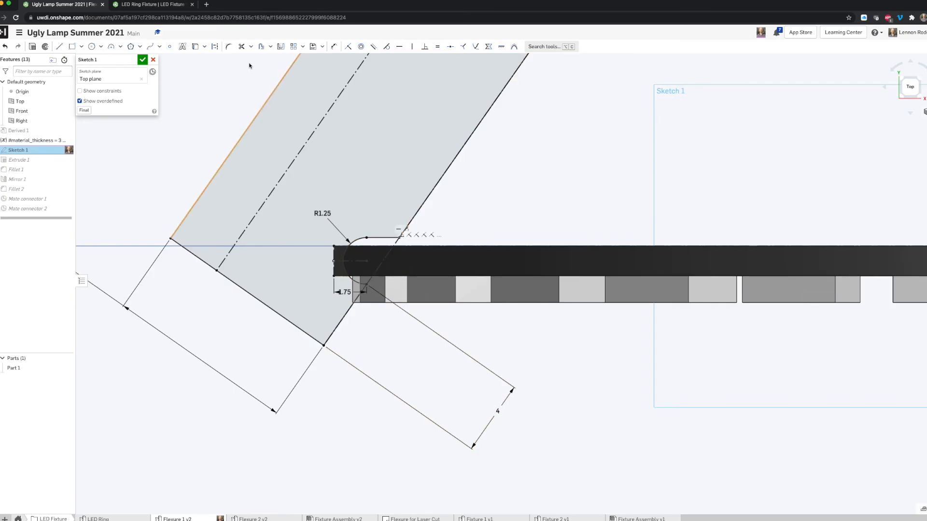
click(159, 5)
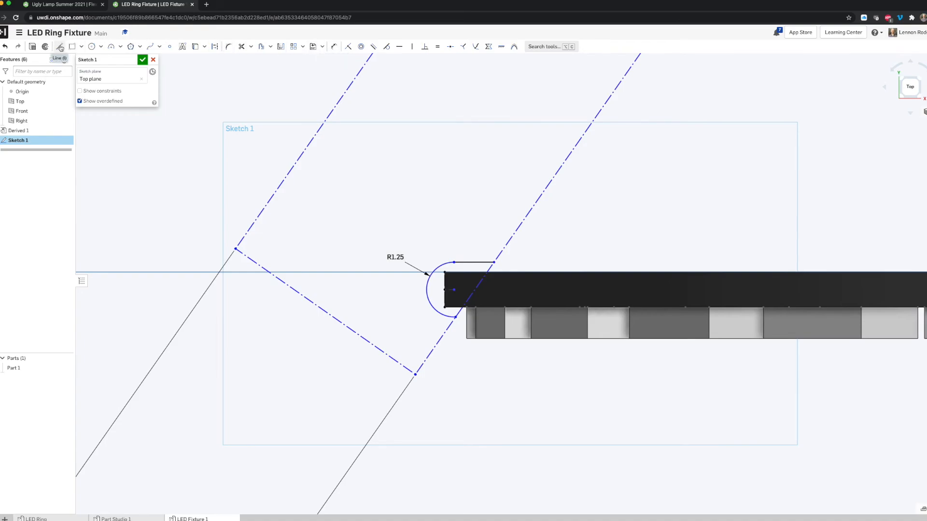
click(60, 47)
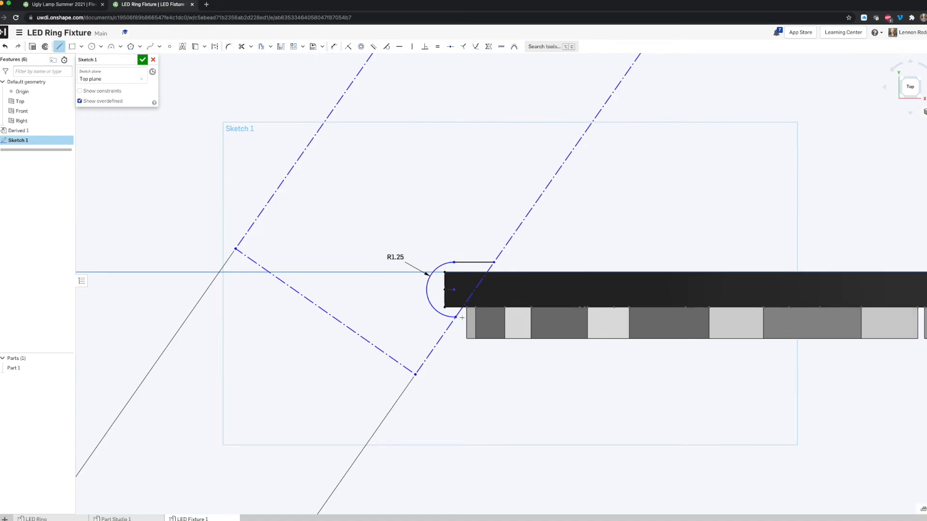
click(456, 317)
key(Escape)
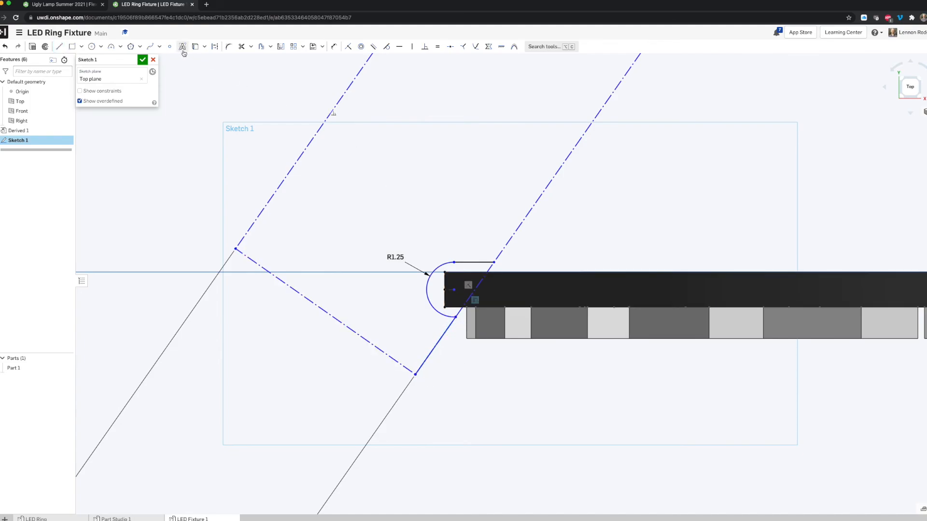
- Dimension the solid line between the arc's lower end and the leg's lower inner corner at 4 mm
click(334, 47)
click(454, 319)
click(455, 317)
click(415, 374)
click(452, 370)
text(4)
key(Return)
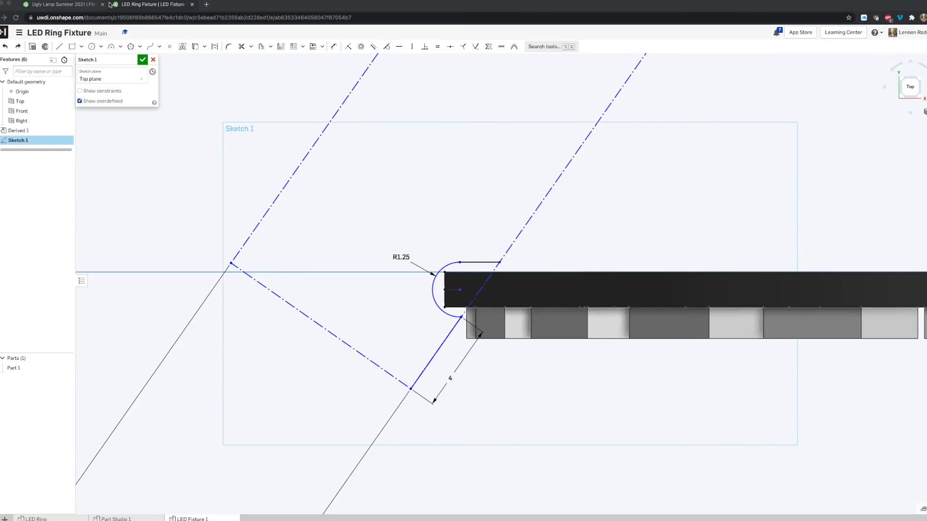
- Draw a construction line between the arc's upper and lower endpoints, make it vertical, and test the arc's remaining freedom by moving its lower end
click(59, 47)
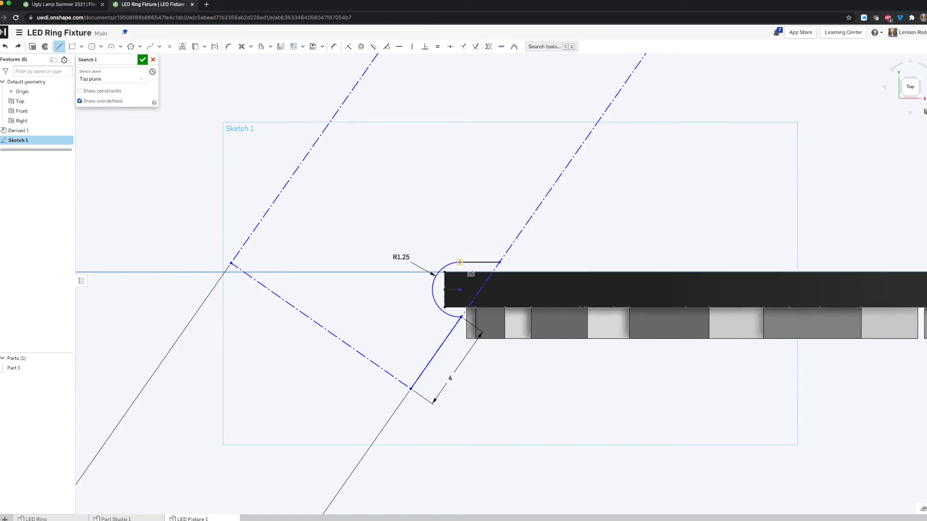
click(215, 47)
click(460, 263)
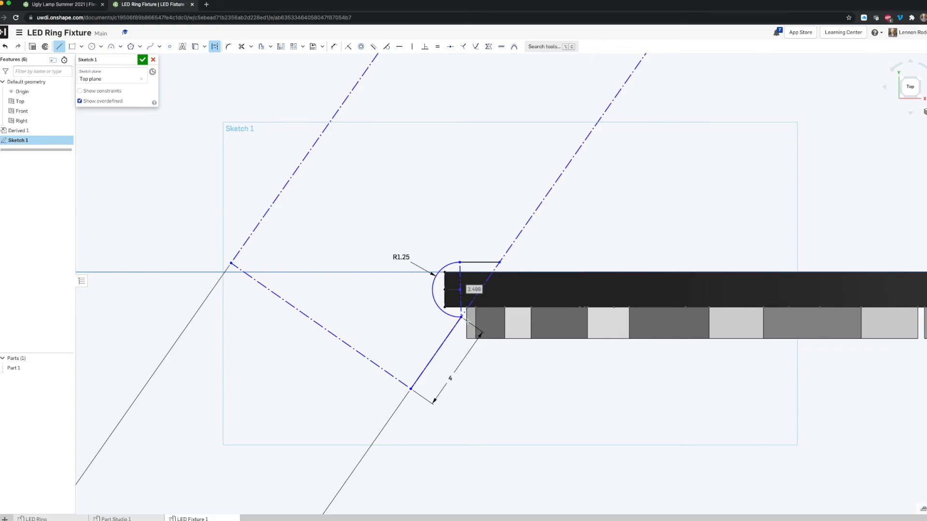
click(462, 317)
key(Escape)
click(461, 272)
click(413, 47)
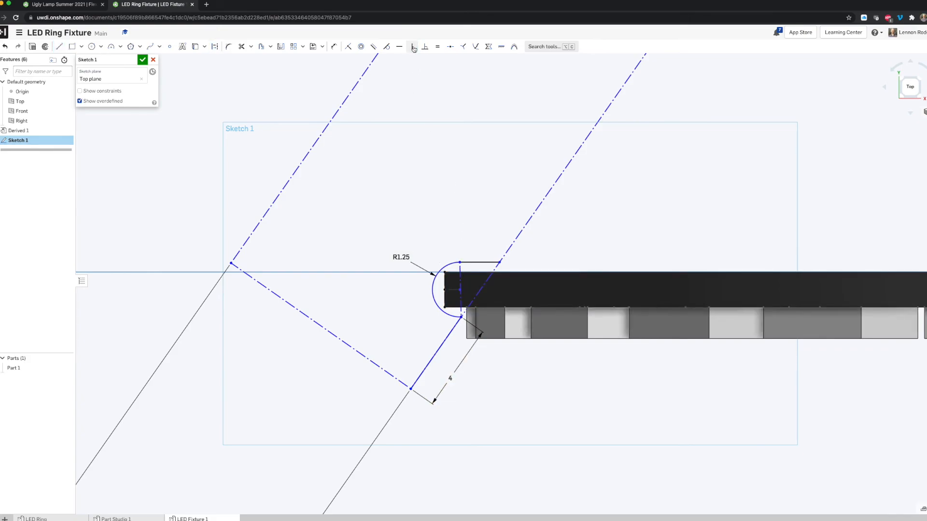
drag(461, 317, 457, 321)
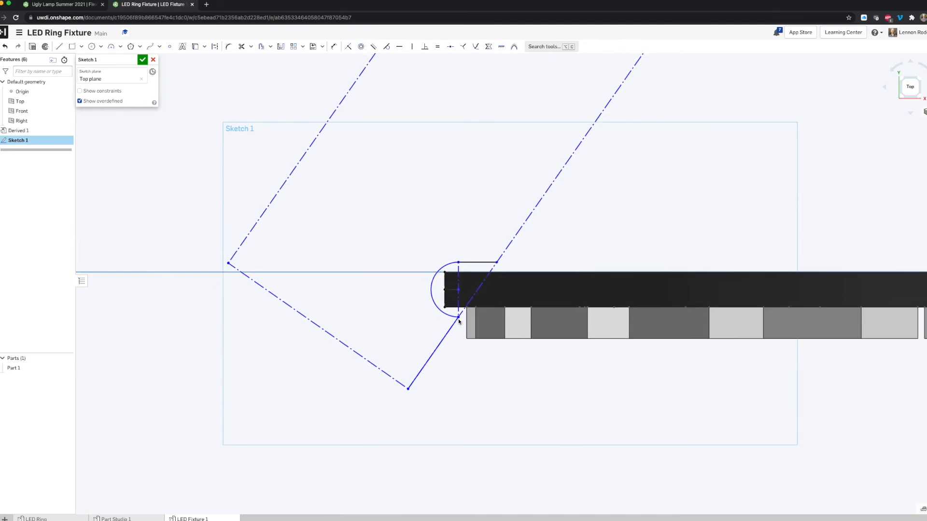
drag(458, 320, 458, 320)
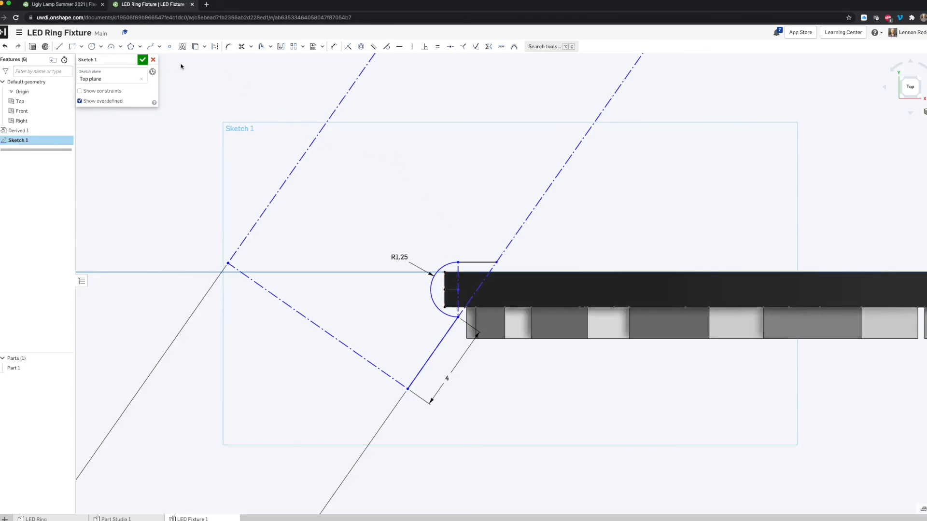
- Dimension the horizontal distance from the black board's outer edge to the arc's vertical construction line at 1.75 mm
click(333, 46)
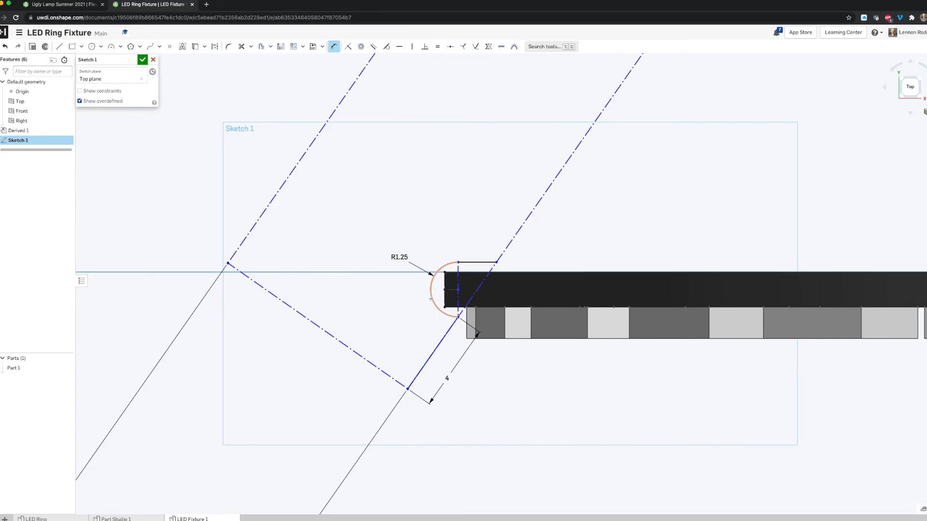
click(445, 308)
click(446, 248)
text(1)
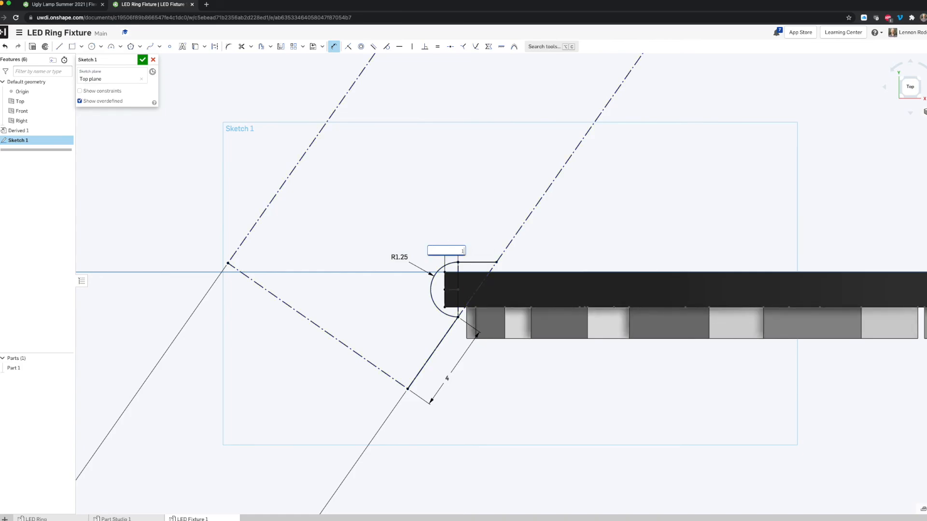
text(.75mm)
key(Return)
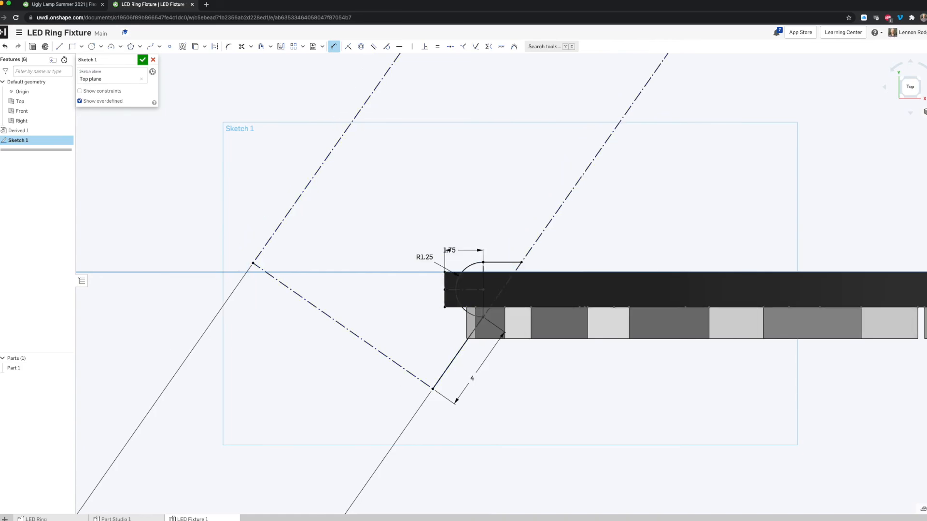
- Examine the notch around the ring's edge up close and in relation to the whole leg profile
scroll(569, 368, up, 3)
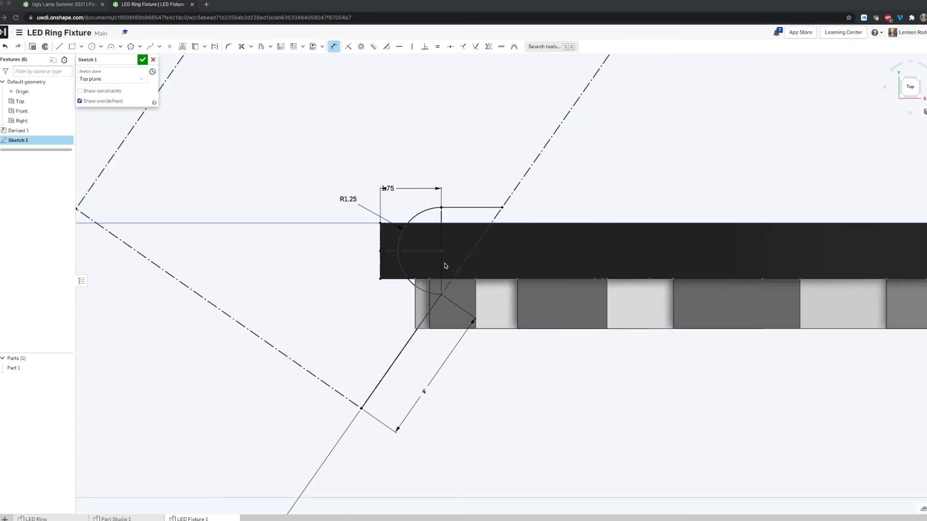
scroll(445, 266, down, 5)
scroll(494, 188, down, 3)
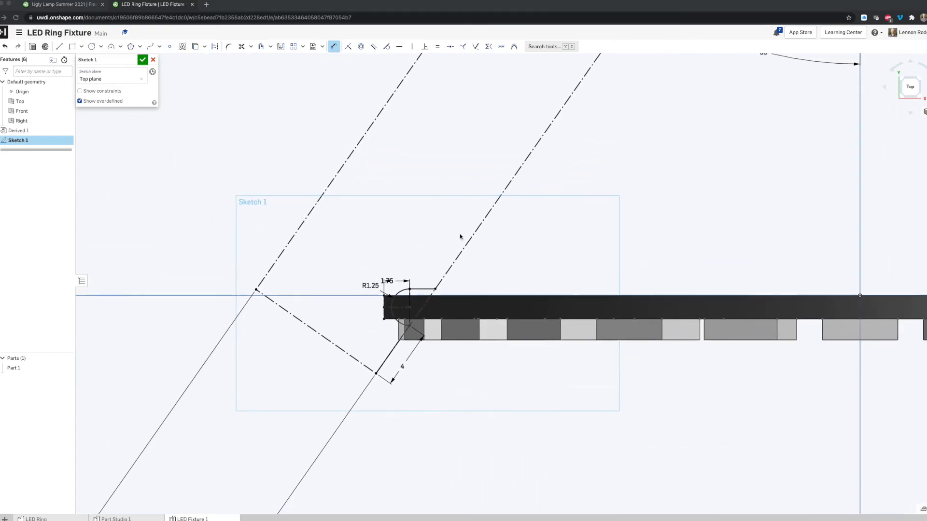
scroll(440, 280, down, 3)
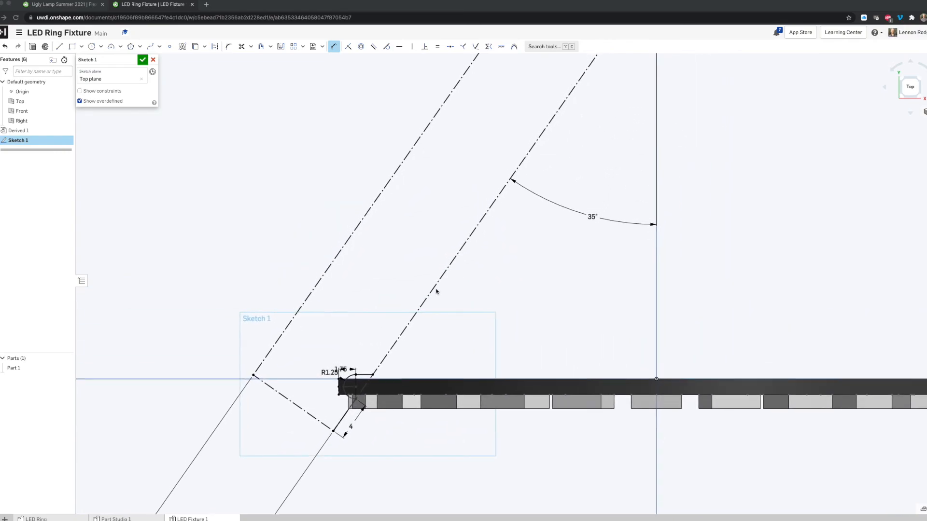
scroll(440, 279, down, 3)
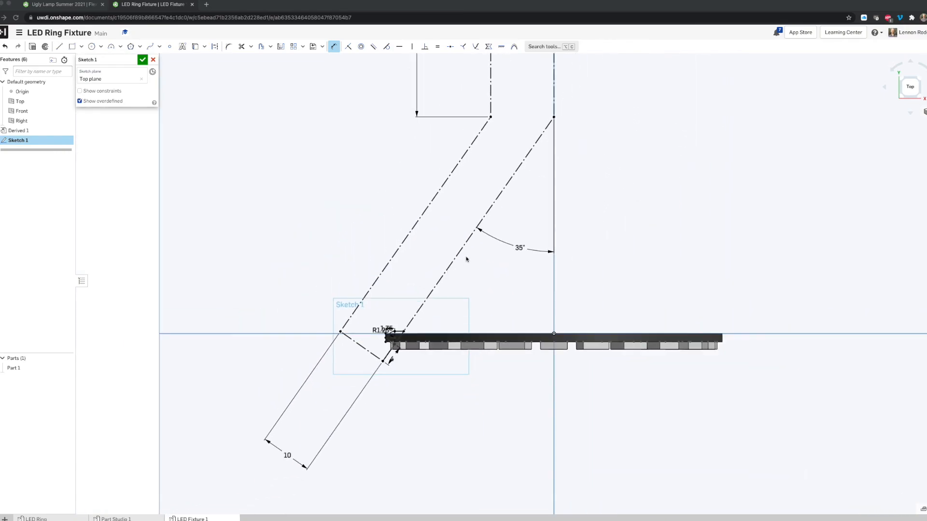
scroll(491, 244, down, 4)
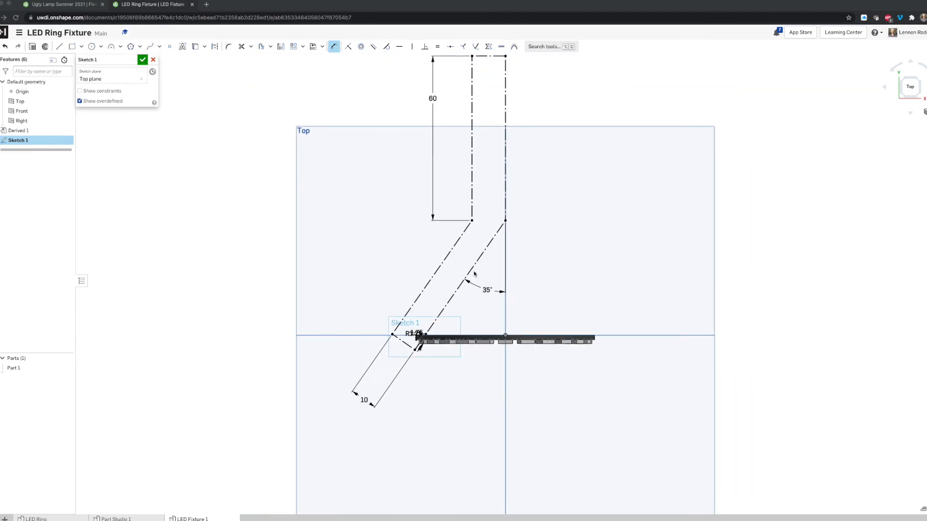
scroll(418, 333, up, 5)
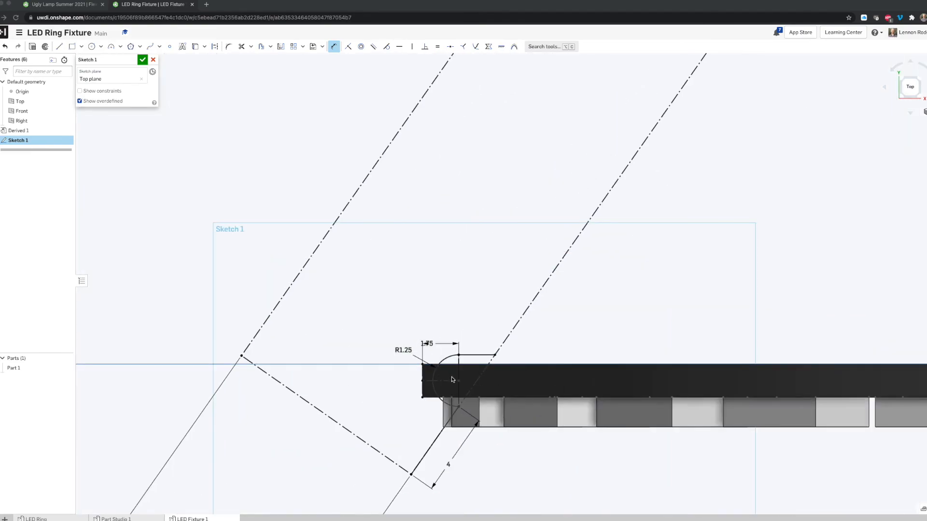
scroll(440, 374, down, 2)
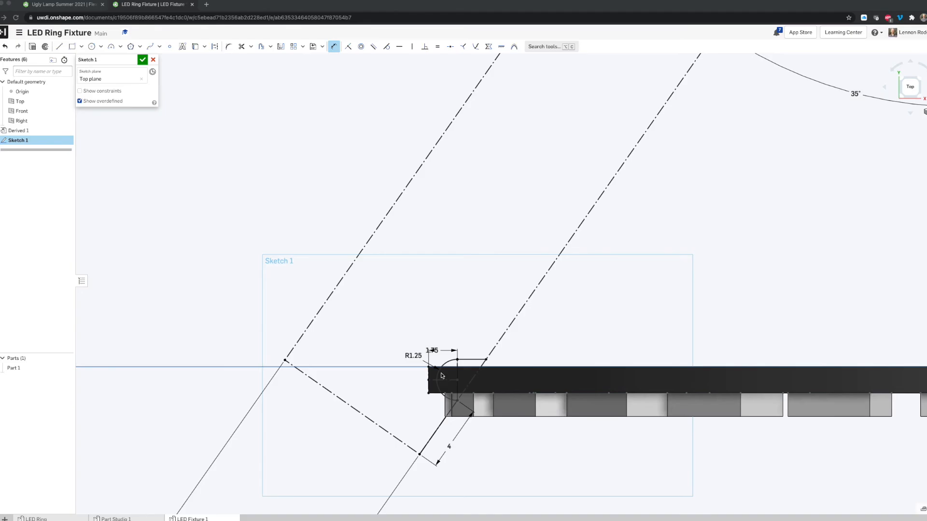
scroll(444, 373, down, 3)
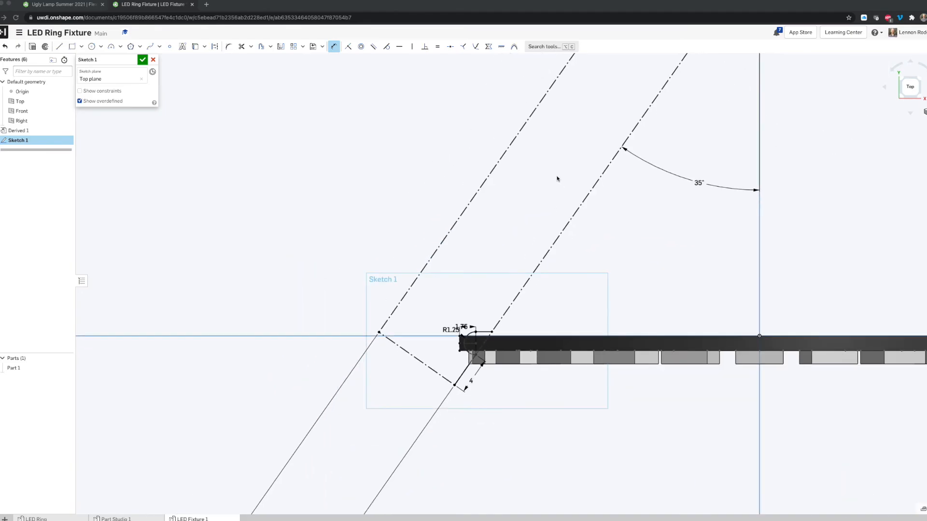
- Study the reference sketch in Ugly Lamp Summer 2021 and draw a horizontal line about 6.5 mm long from the leg's inner construction line to the vertical centreline
click(60, 5)
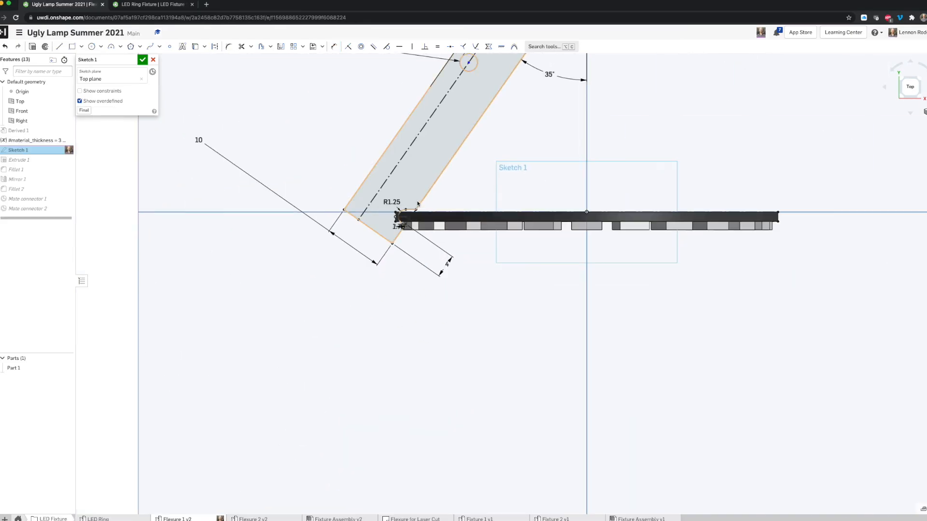
scroll(491, 180, down, 2)
middle_drag(515, 163, 467, 255)
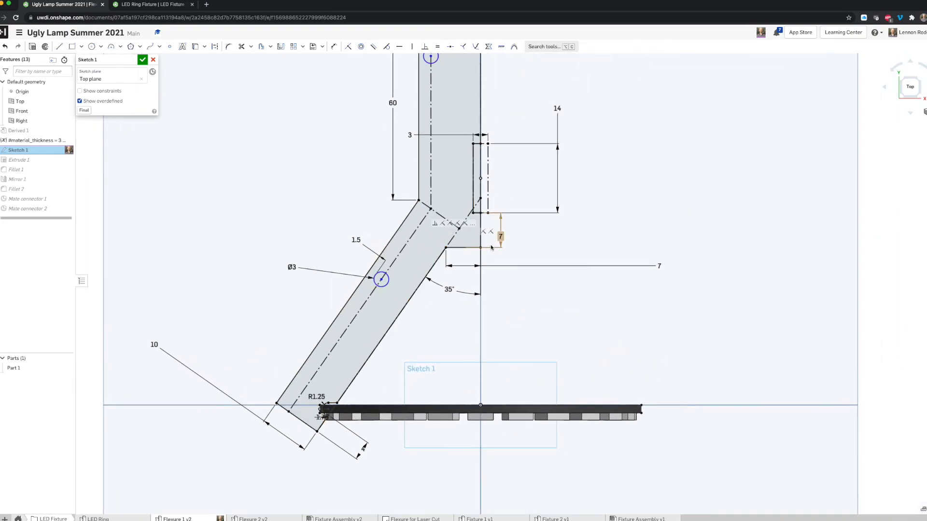
scroll(467, 190, down, 2)
middle_drag(467, 236, 450, 280)
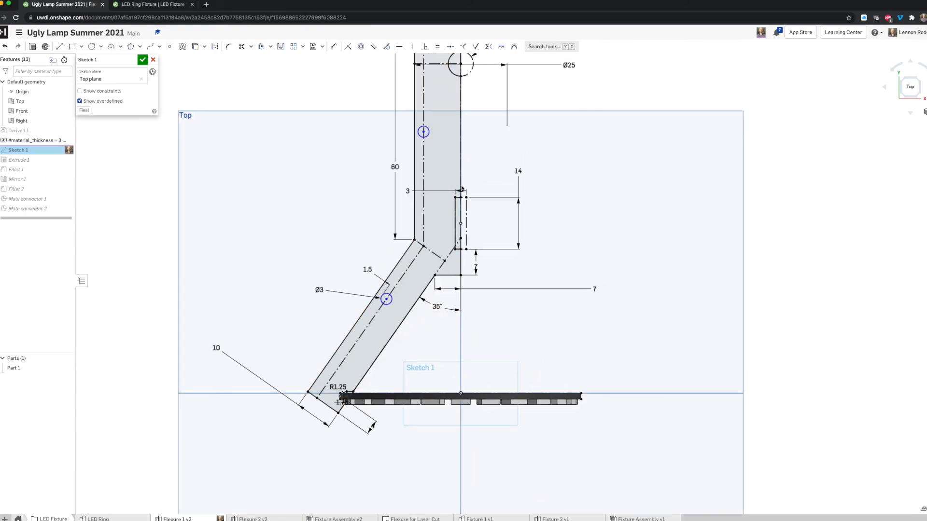
middle_drag(458, 188, 440, 286)
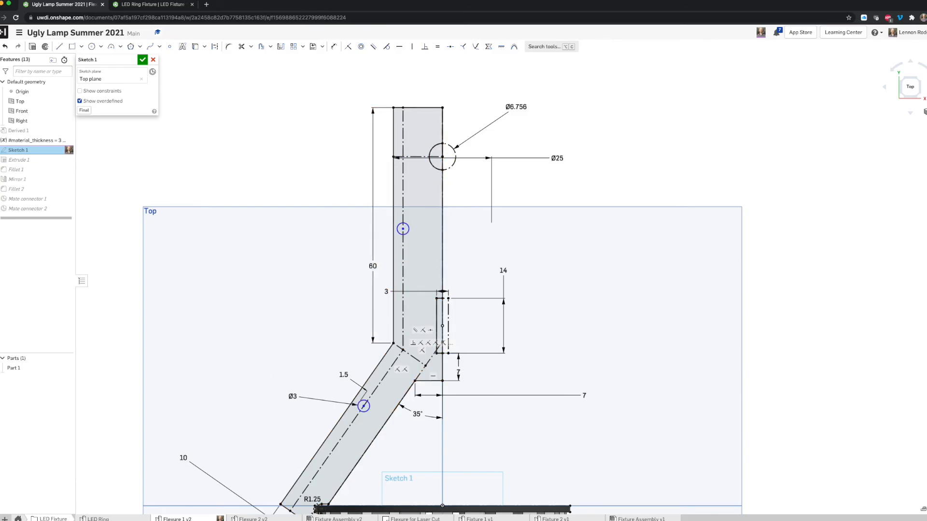
click(139, 6)
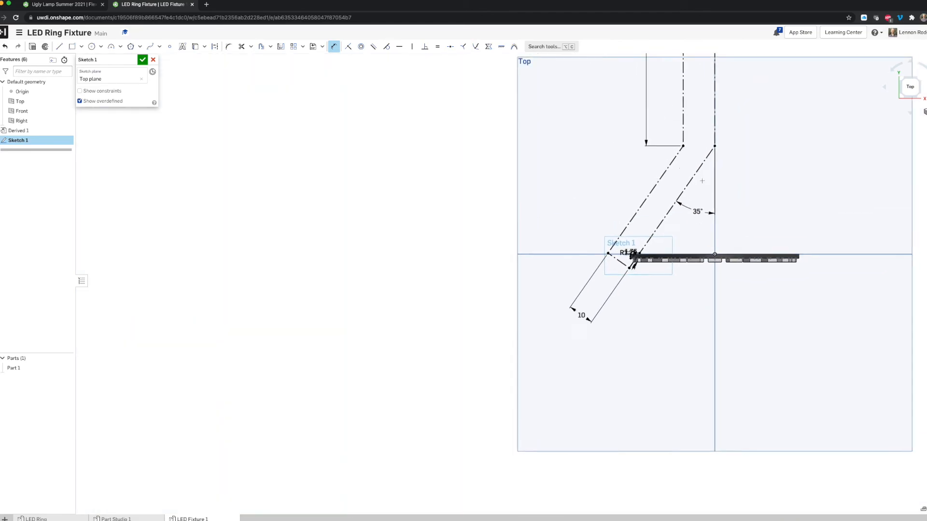
click(59, 47)
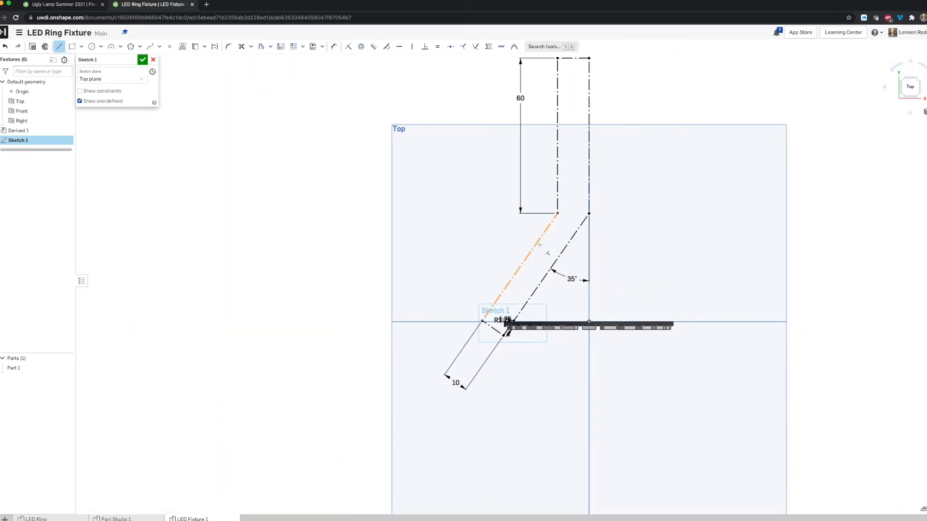
click(574, 236)
click(589, 237)
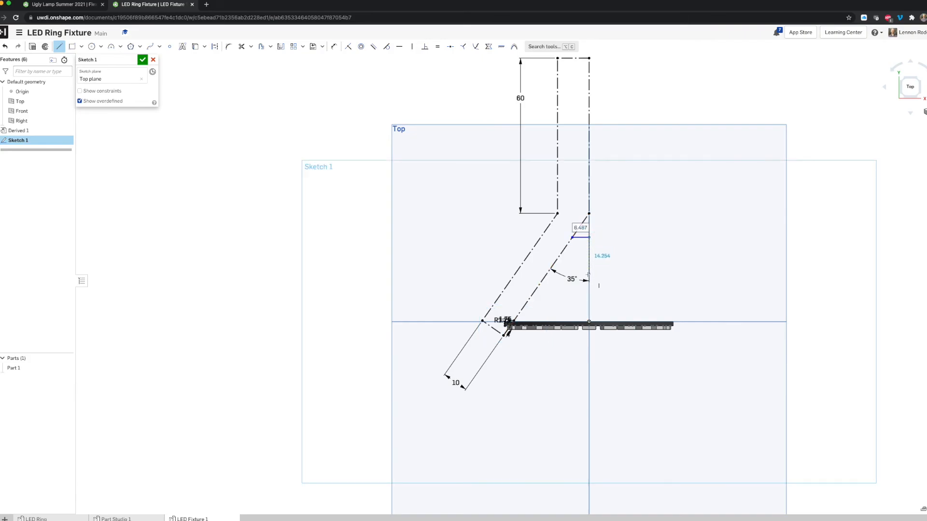
key(Escape)
- Check the reference sketch and dimension the short horizontal line below the bend at 7 mm
click(83, 5)
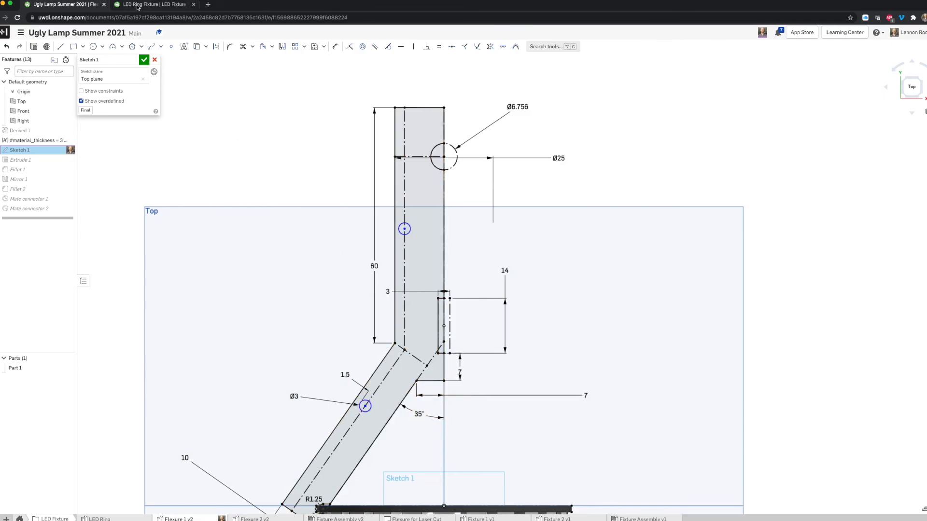
key(ctrl+Tab)
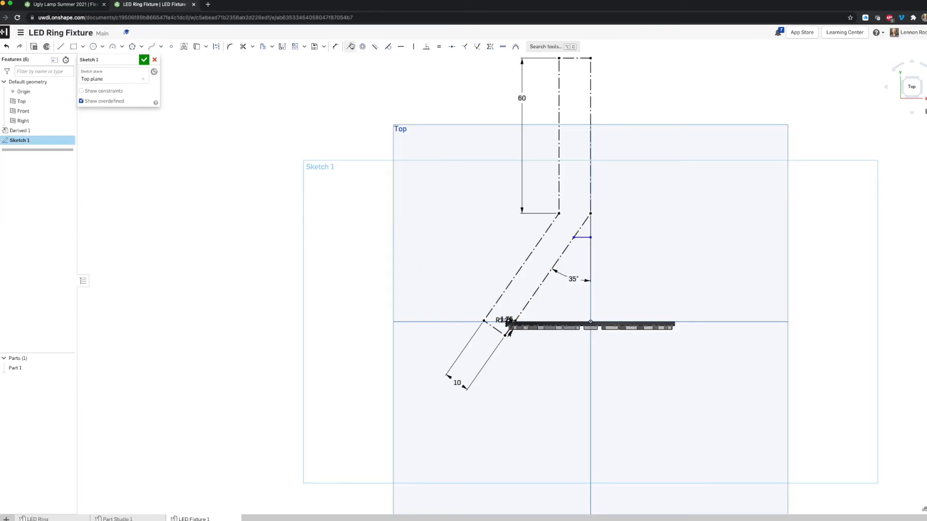
click(335, 46)
click(582, 237)
click(613, 254)
text(7)
key(Return)
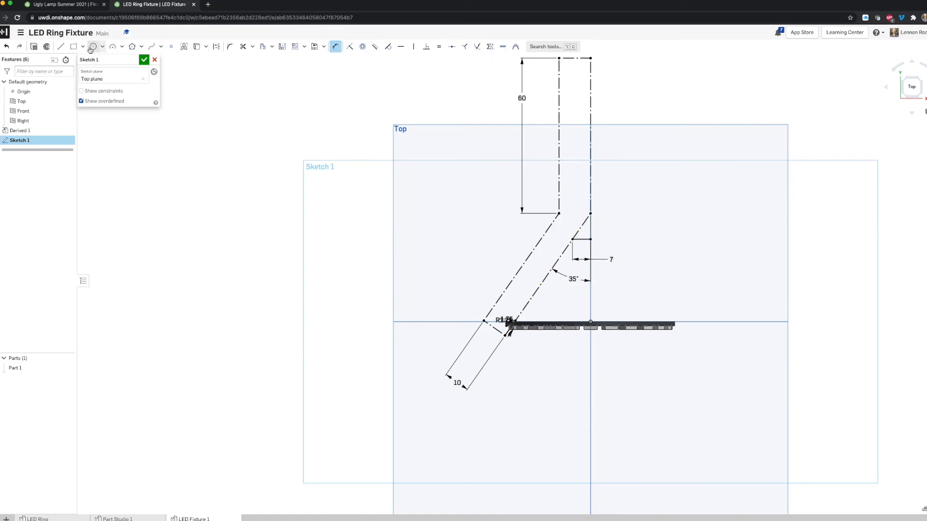
- Following the reference sketch, draw a construction circle about 6.4 mm in diameter on the centreline near the profile's upper end and compare it with the reference
click(83, 6)
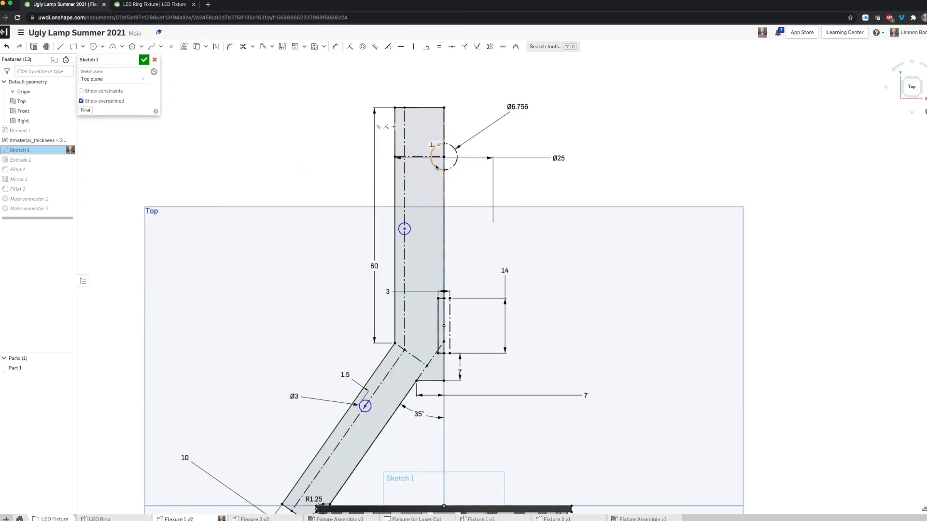
scroll(447, 157, up, 5)
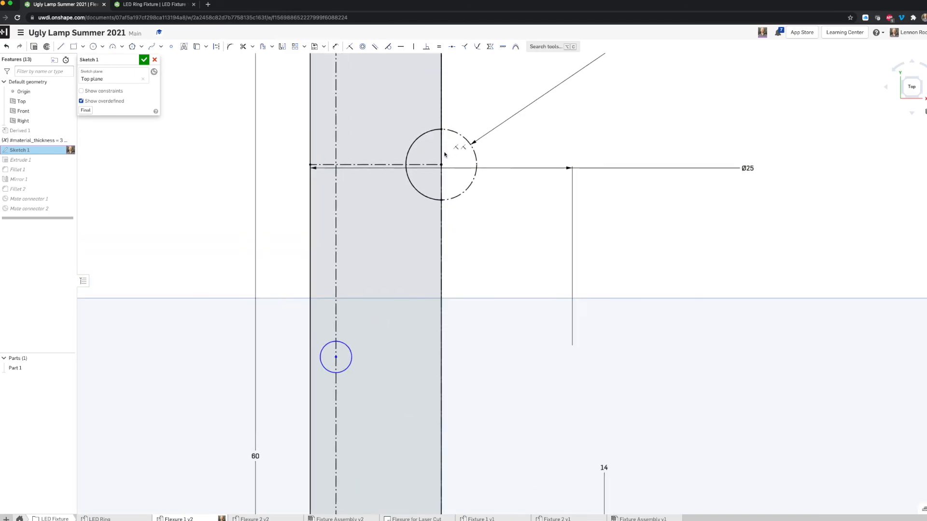
scroll(443, 155, down, 4)
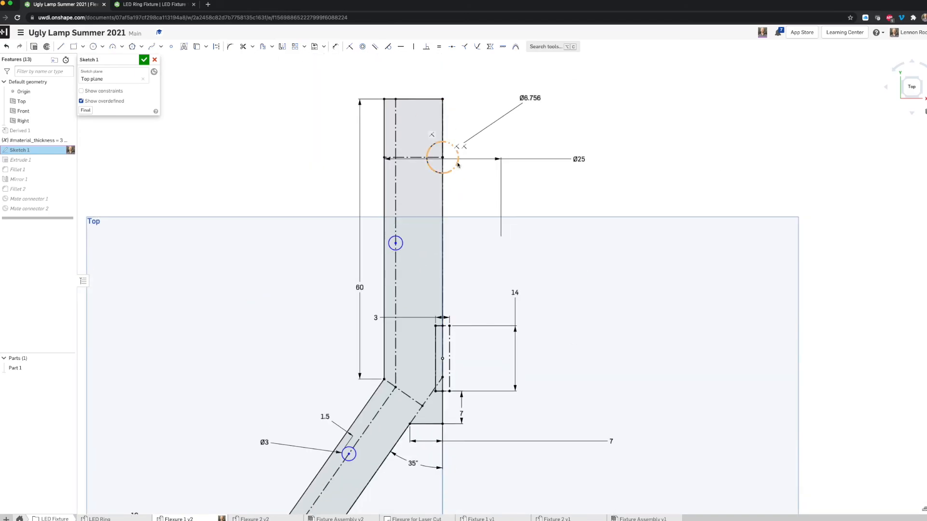
click(138, 8)
scroll(471, 139, up, 2)
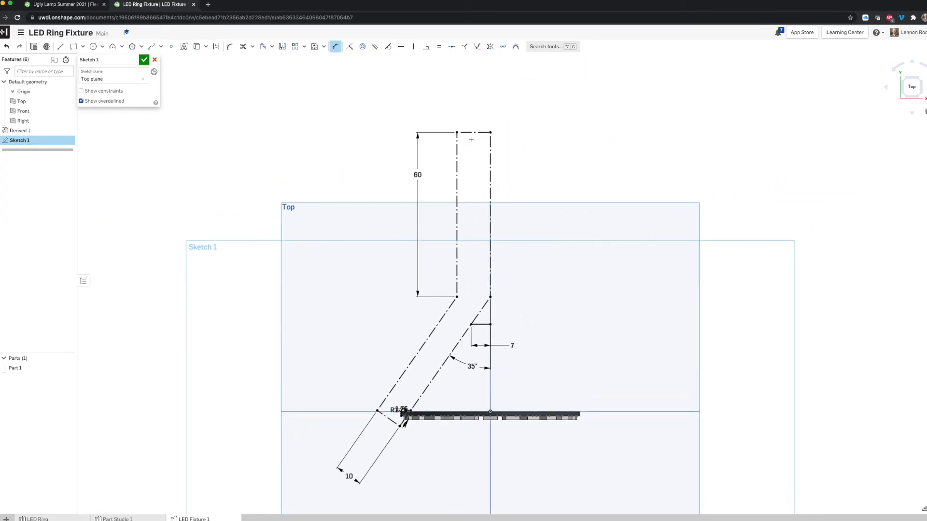
click(93, 46)
click(216, 47)
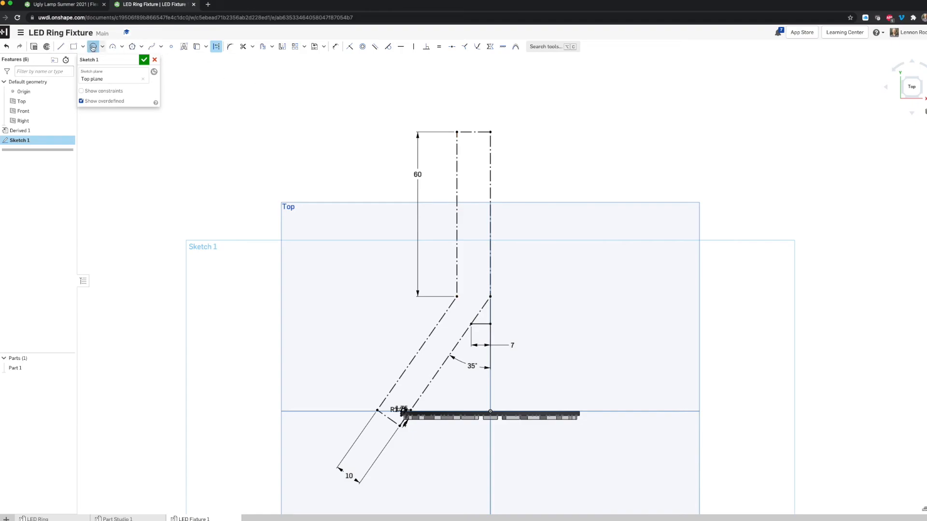
click(490, 163)
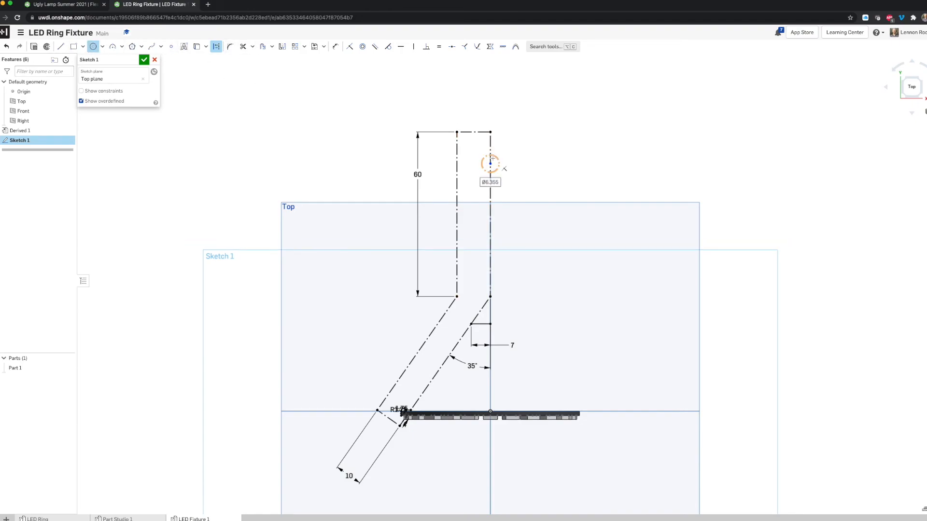
click(494, 156)
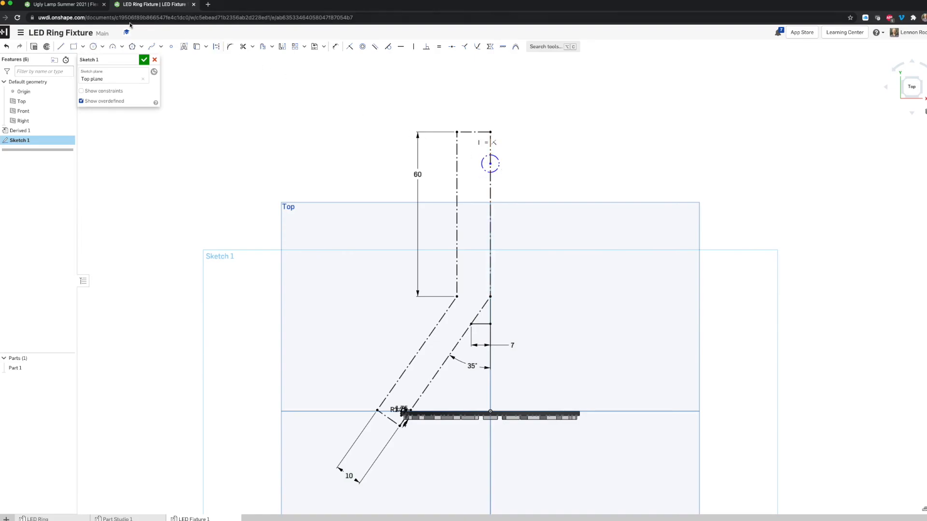
click(50, 6)
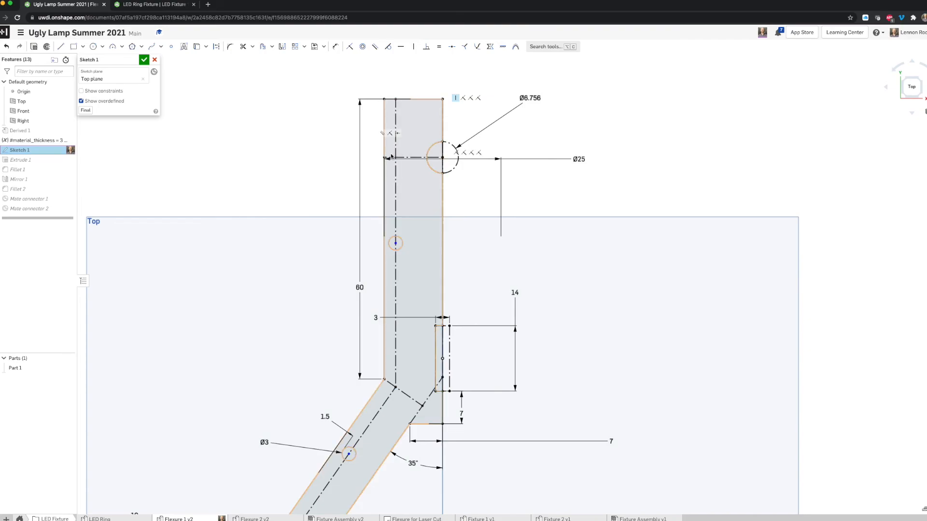
click(140, 4)
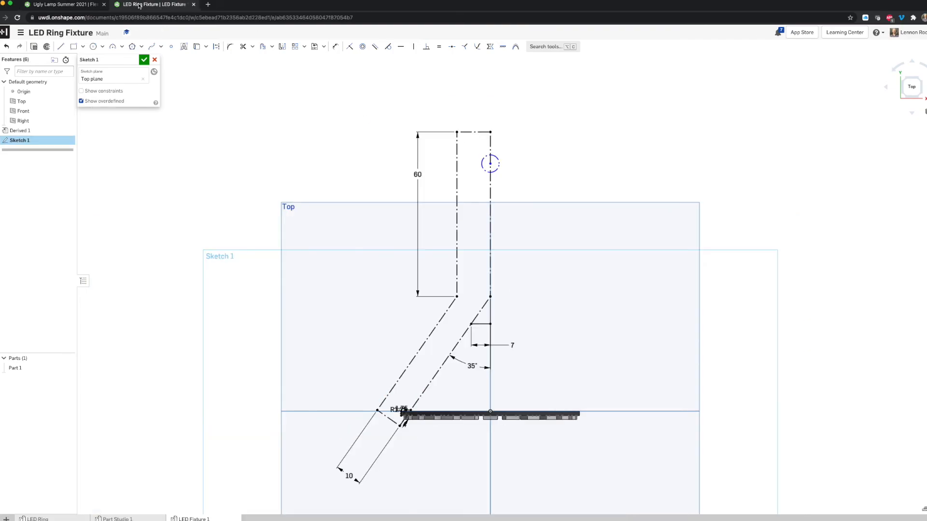
- Draw a horizontal construction line from the upper circle's centre to the profile's outer vertical line
click(64, 48)
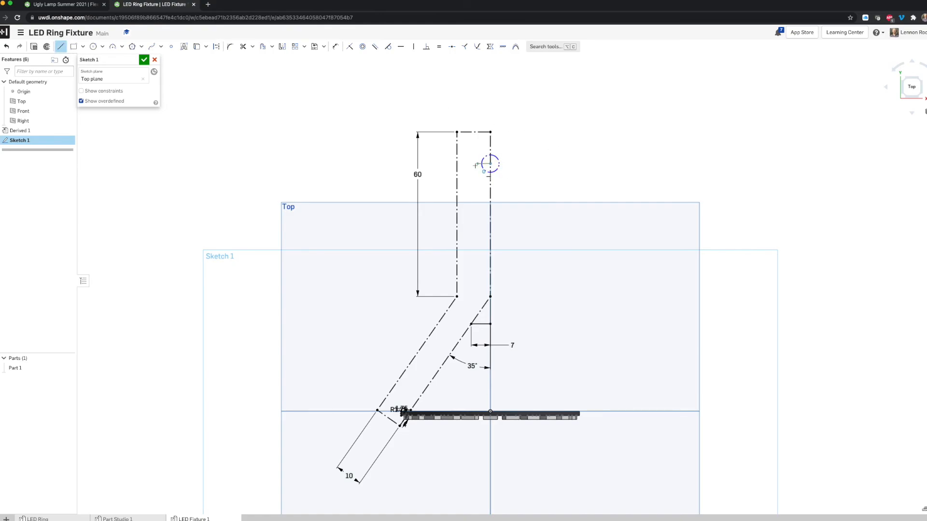
click(457, 164)
key(Escape)
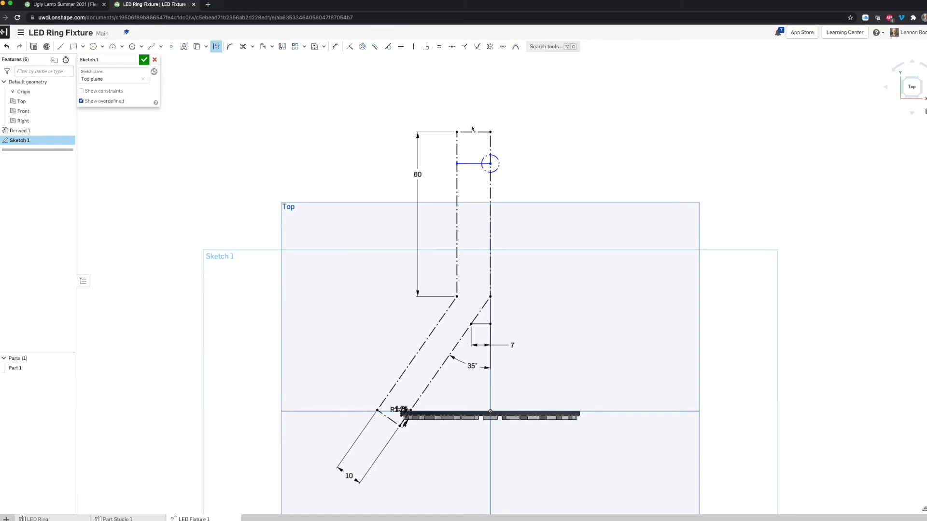
click(472, 165)
click(216, 46)
- Draw a vertical construction line from the circle's centre to the profile's upper corner and make it equal to the horizontal construction line
click(60, 47)
click(490, 164)
click(490, 133)
key(Escape)
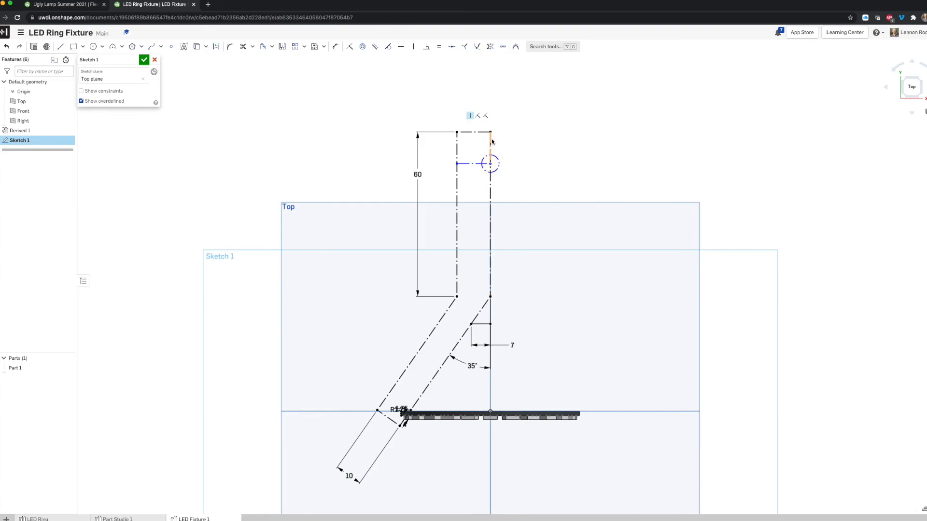
click(491, 142)
click(475, 165)
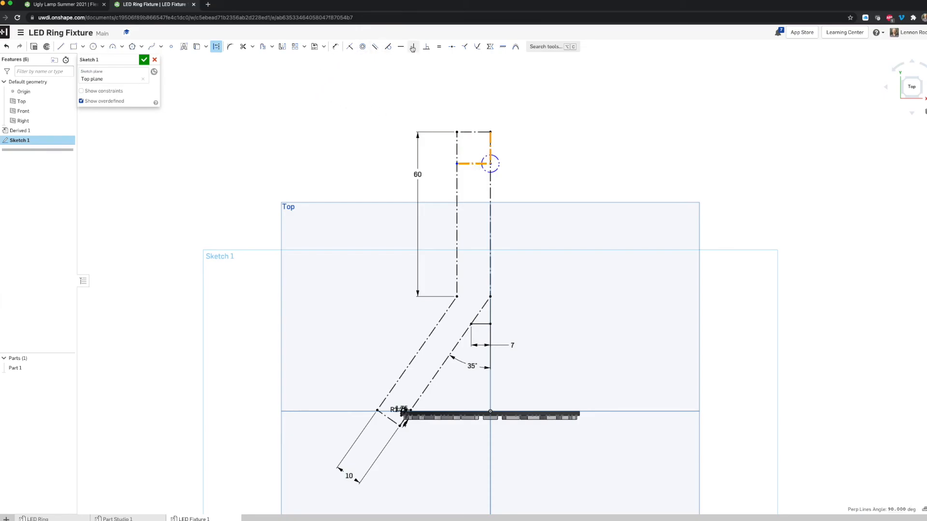
click(439, 48)
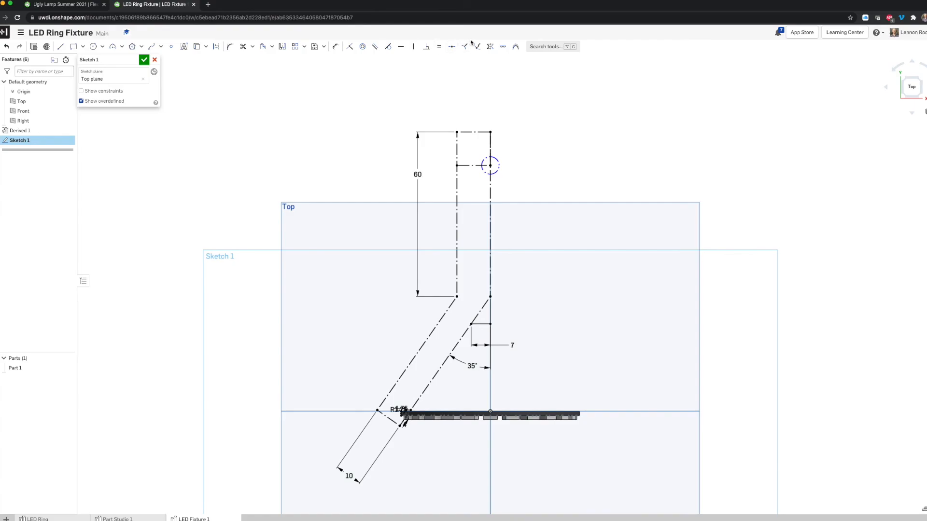
- Look up the upper circle's diameter in the Ugly Lamp Summer 2021 reference and dimension the circle at 0.2660 in
mouse_move(497, 170)
mouse_down()
mouse_move(507, 173)
mouse_move(498, 173)
mouse_up()
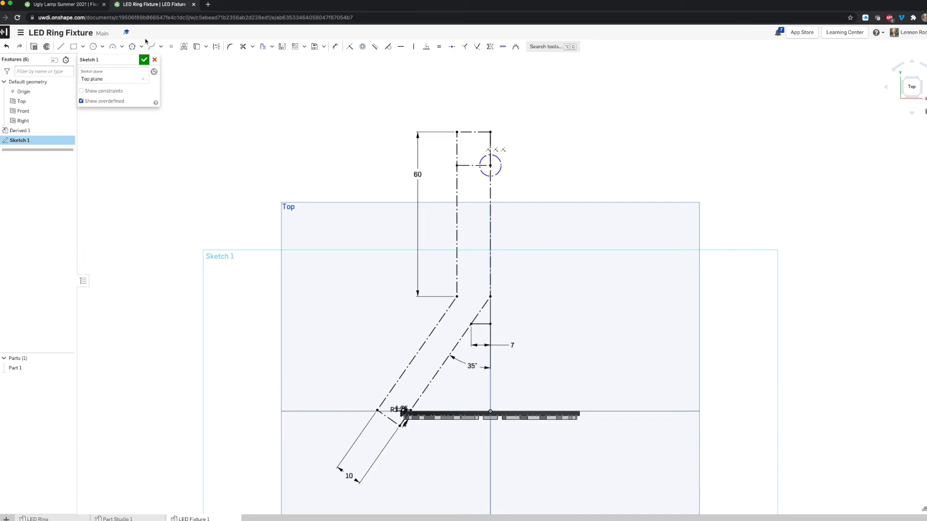
click(93, 4)
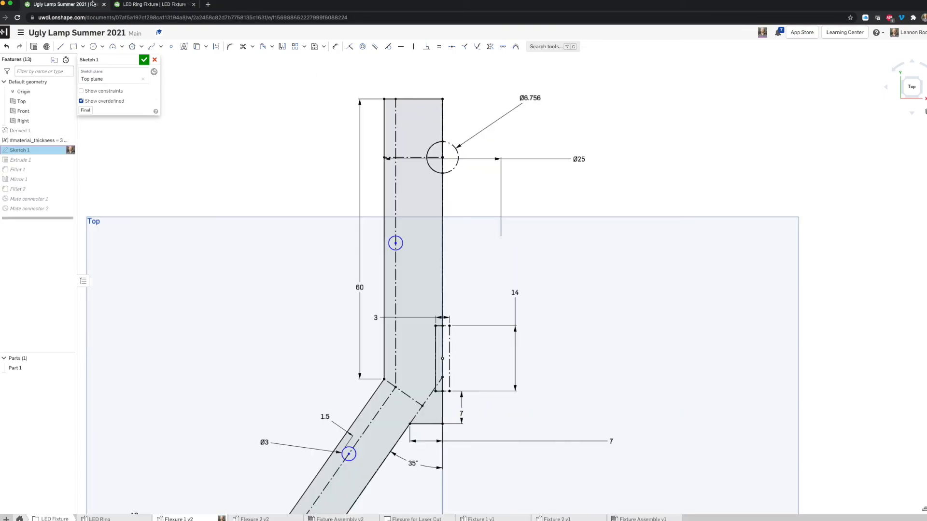
double_click(542, 99)
click(166, 7)
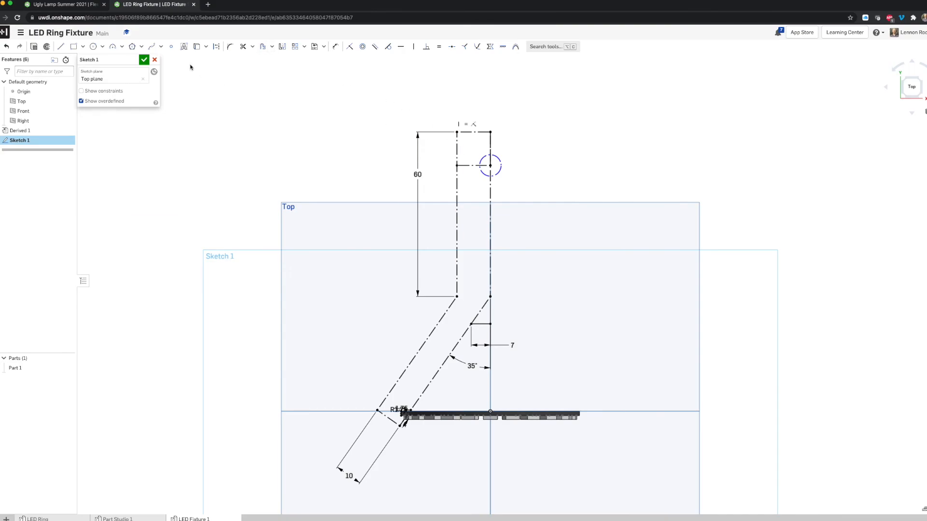
click(331, 47)
click(489, 166)
click(511, 140)
text(0.2860 in)
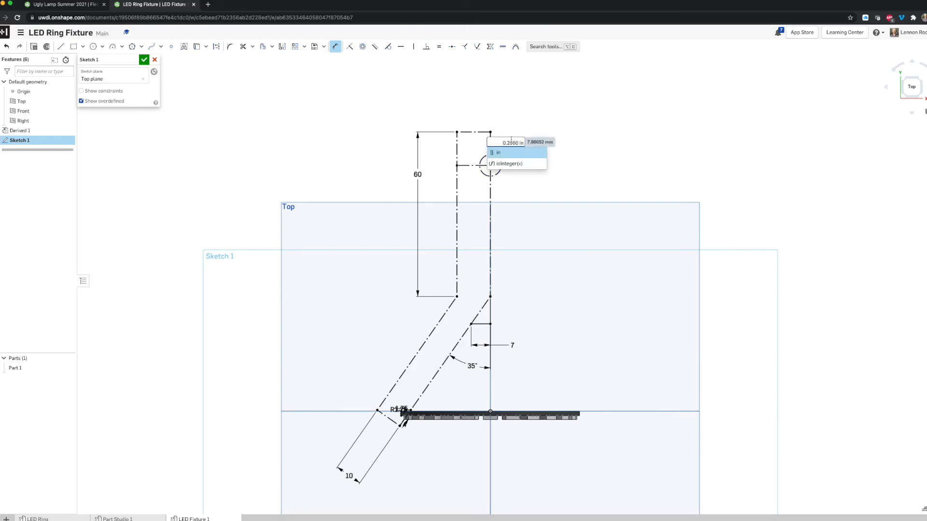
key(Return)
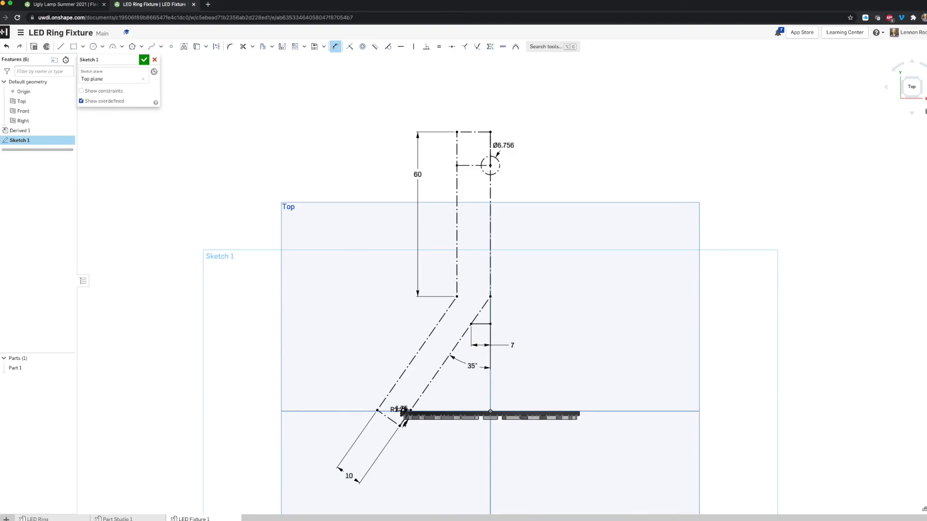
drag(504, 145, 518, 143)
- Following the reference sketch, draw a centre-point construction rectangle about 5.1 mm wide and 23.5 mm high on the centreline near the bend
click(95, 5)
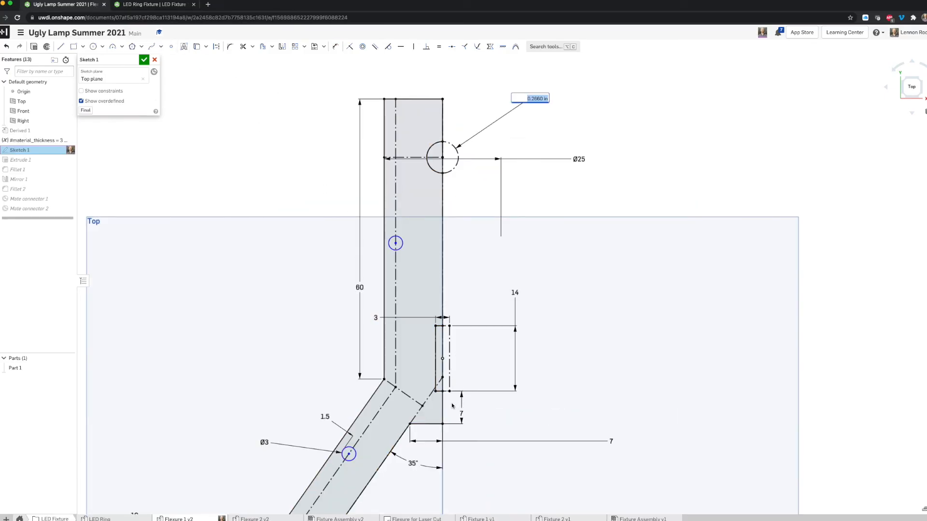
scroll(453, 406, up, 5)
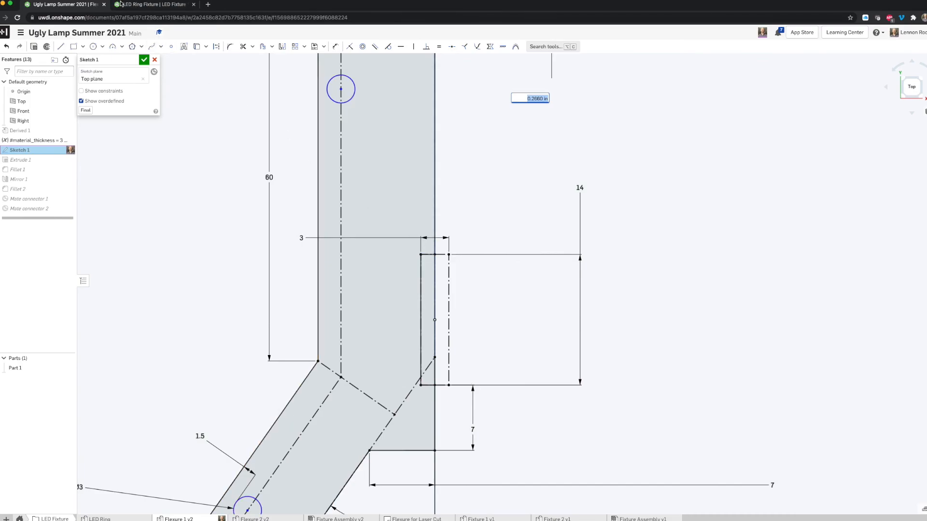
click(121, 4)
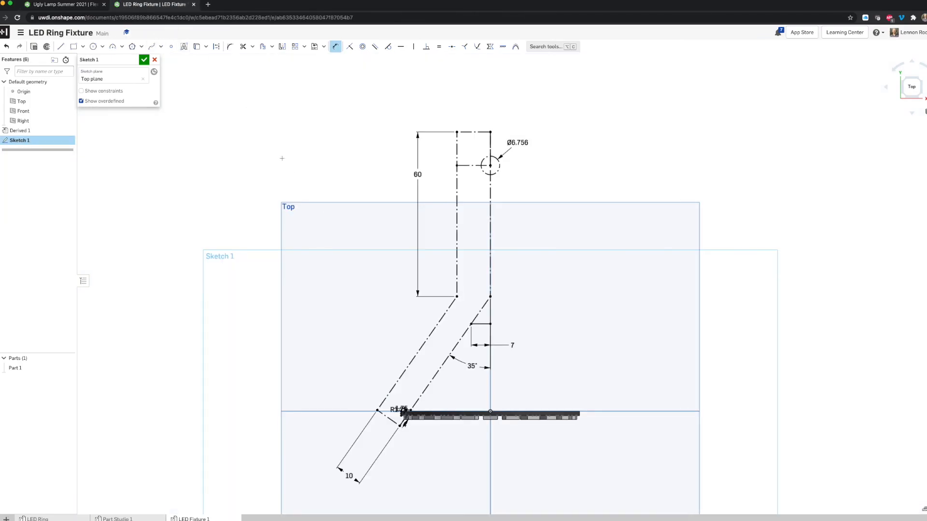
click(83, 48)
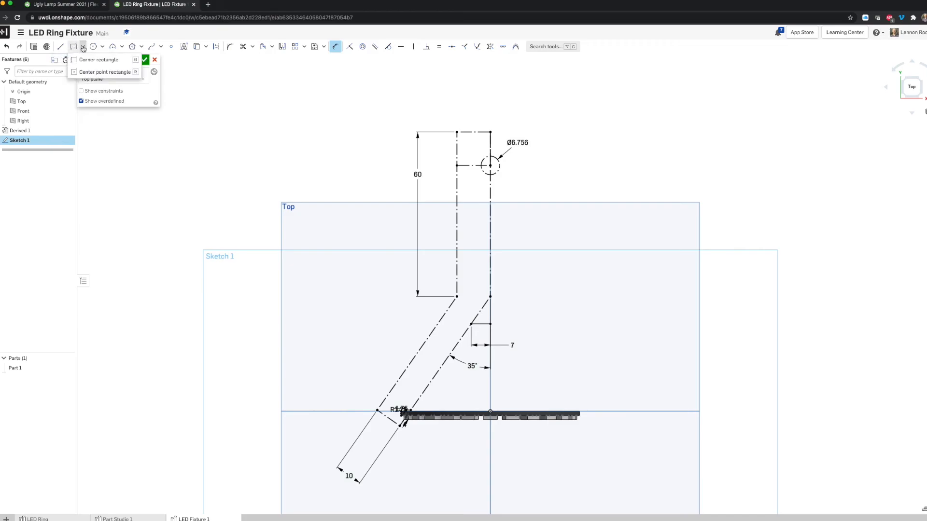
click(88, 73)
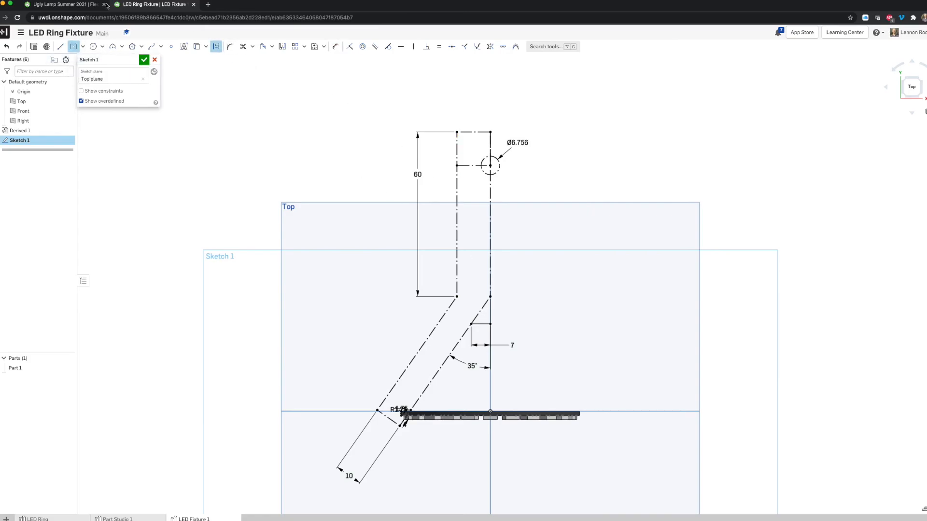
click(81, 7)
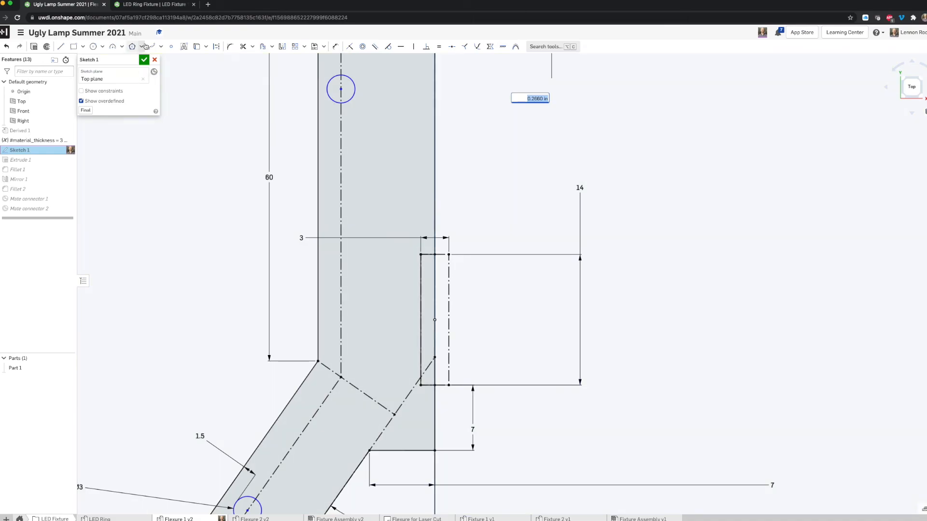
click(152, 6)
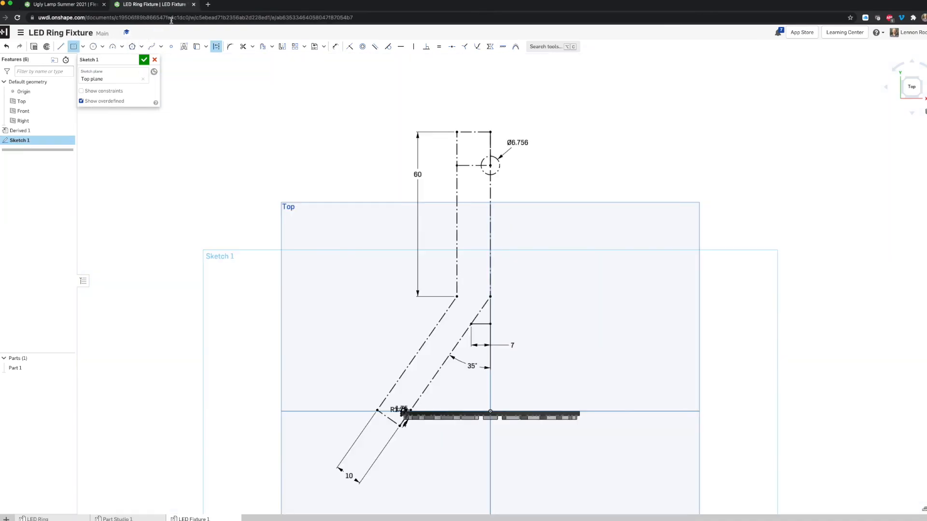
click(490, 273)
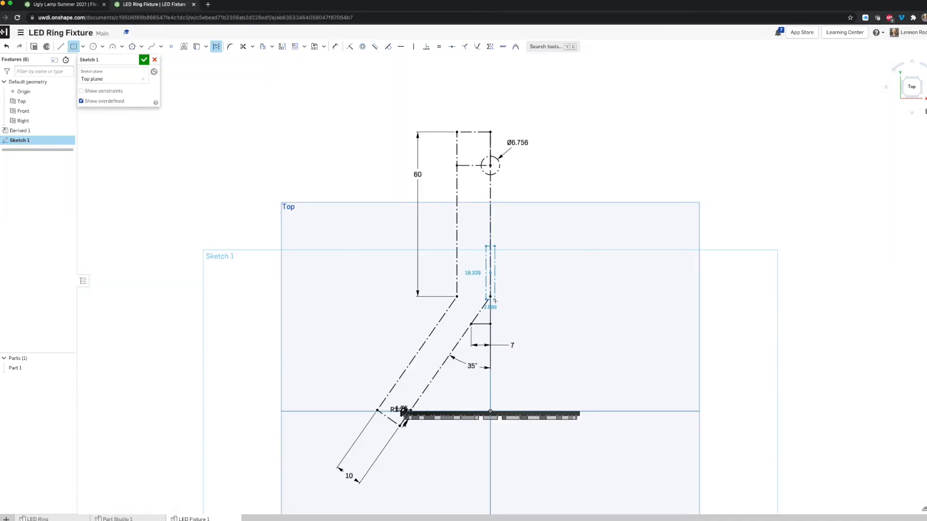
click(497, 305)
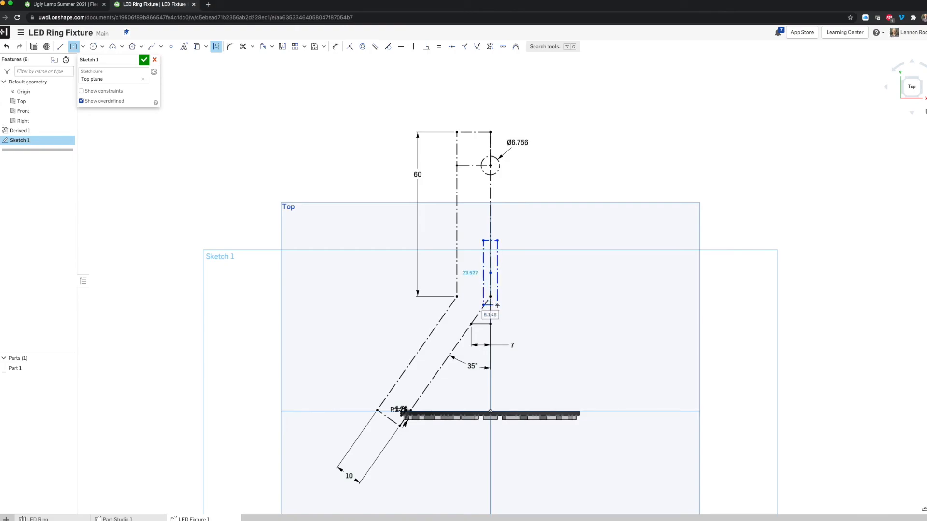
key(Escape)
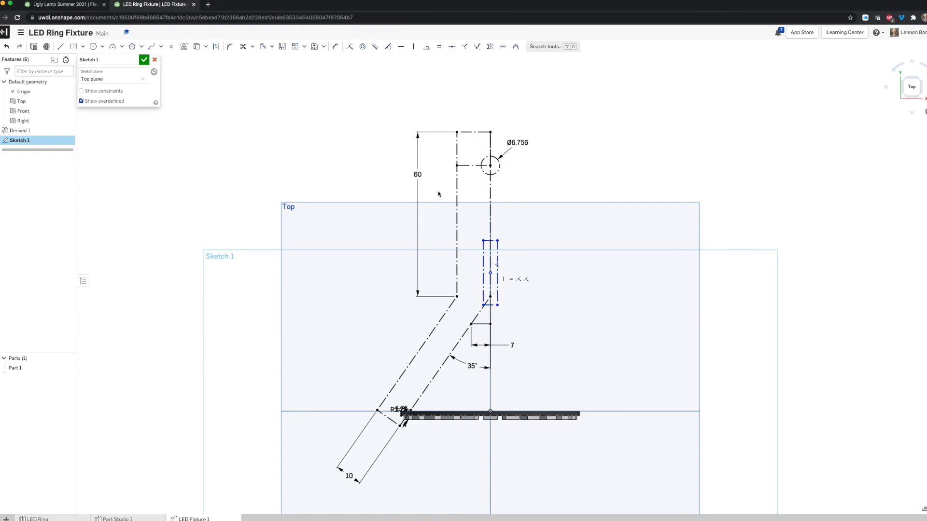
- Check the reference and dimension the gap between the rectangle's lower edge and the short horizontal line at 7 mm
click(91, 8)
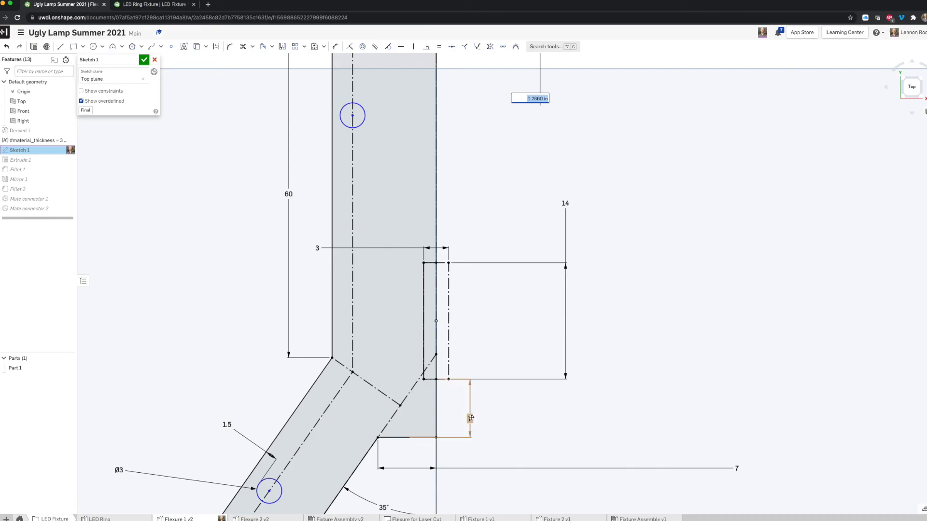
click(143, 5)
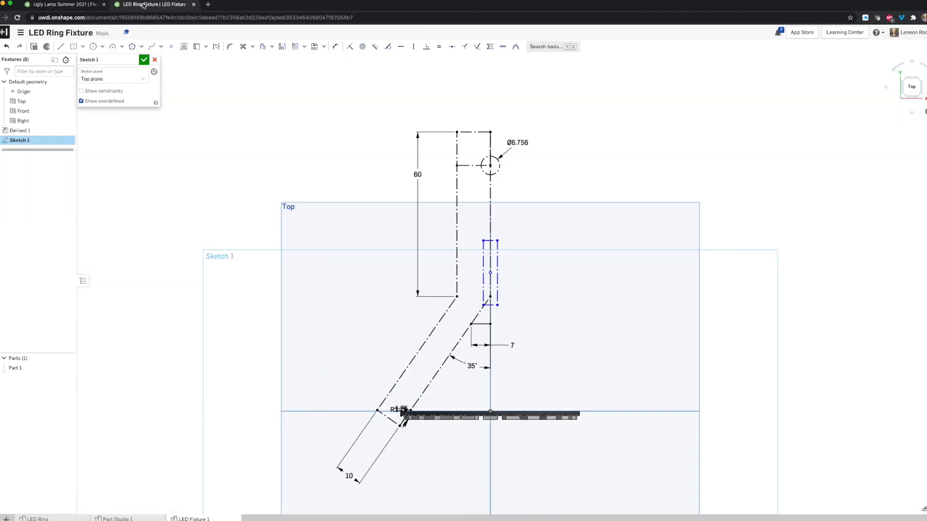
scroll(515, 335, up, 1)
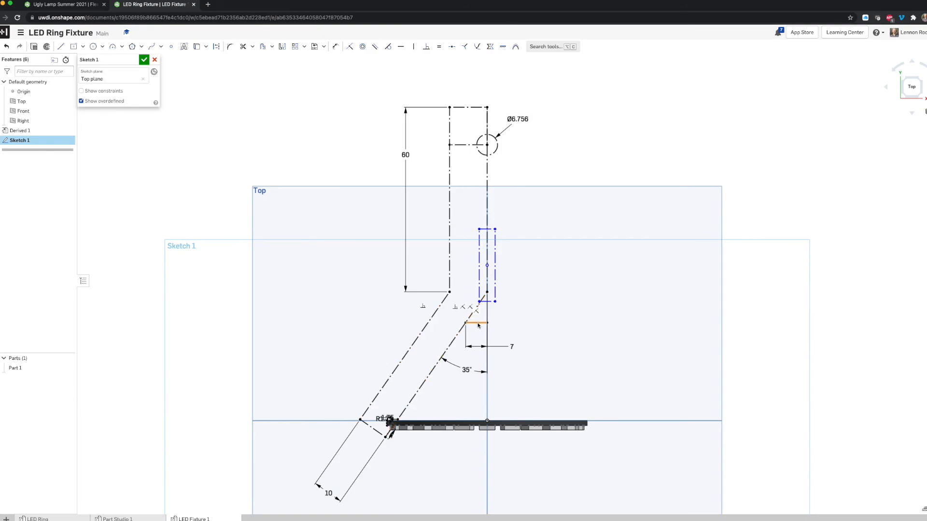
click(335, 46)
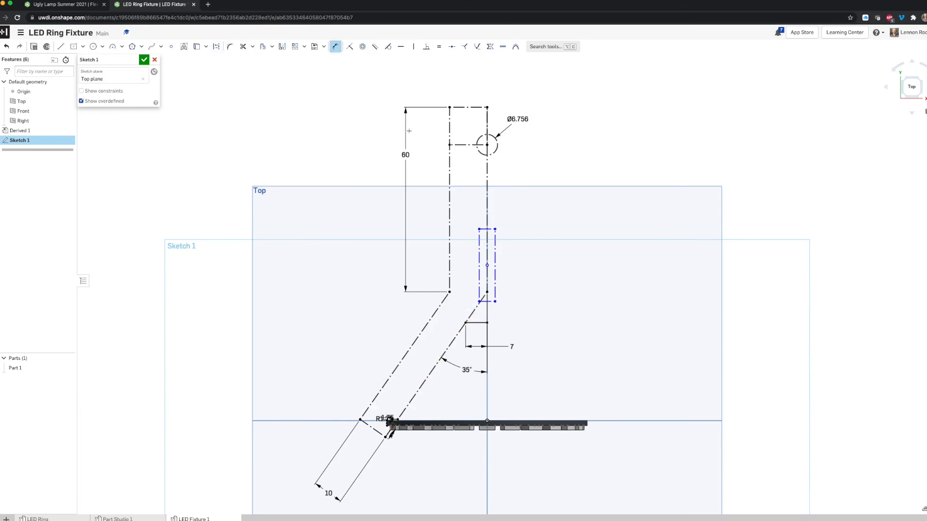
click(490, 302)
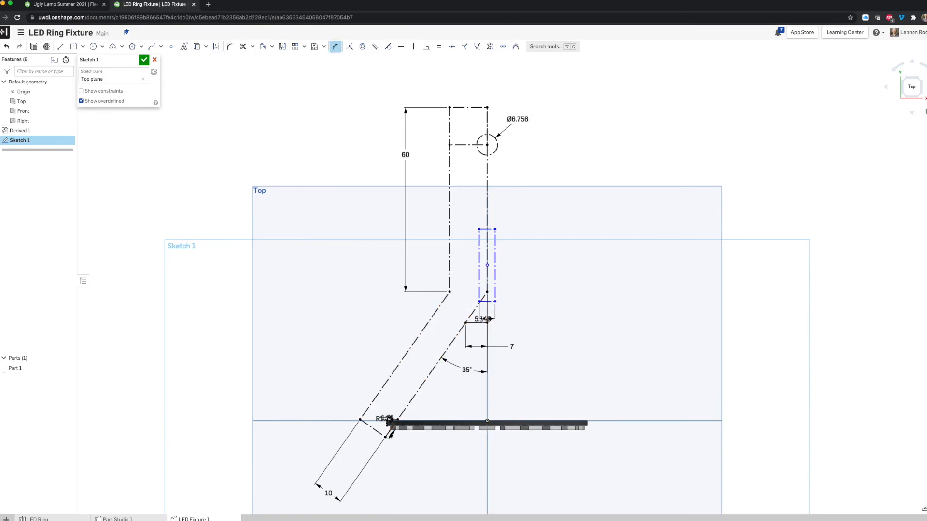
click(475, 323)
click(513, 313)
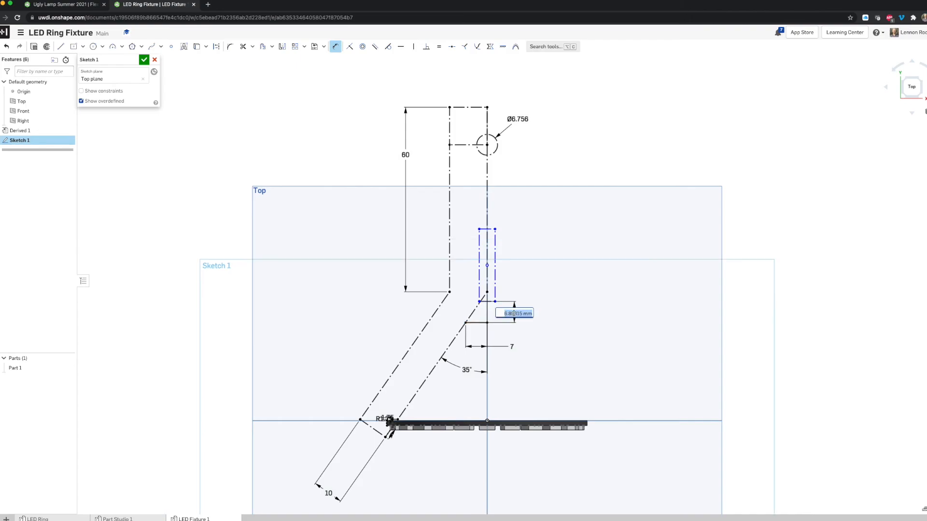
key(Return)
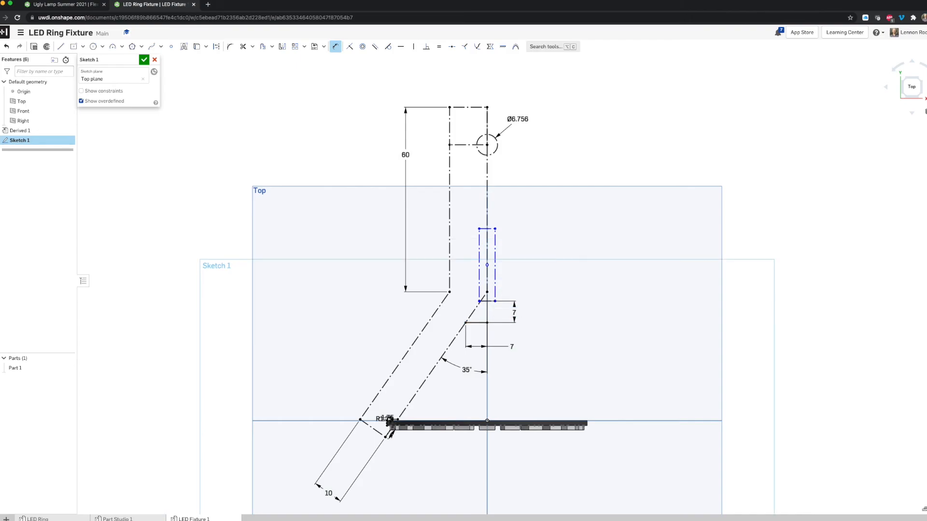
- Check the reference sketch and dimension the construction rectangle's height at 14 mm
click(80, 4)
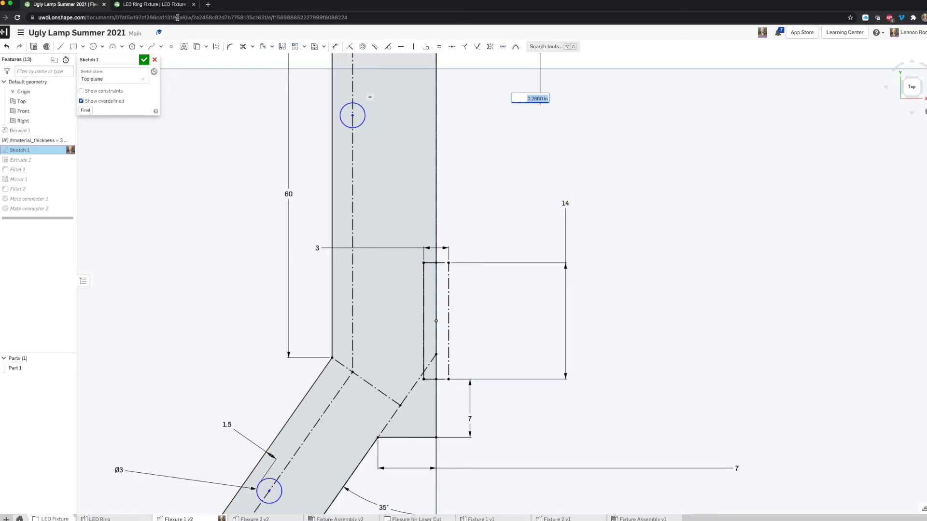
click(159, 4)
click(495, 251)
click(545, 249)
text(14mm)
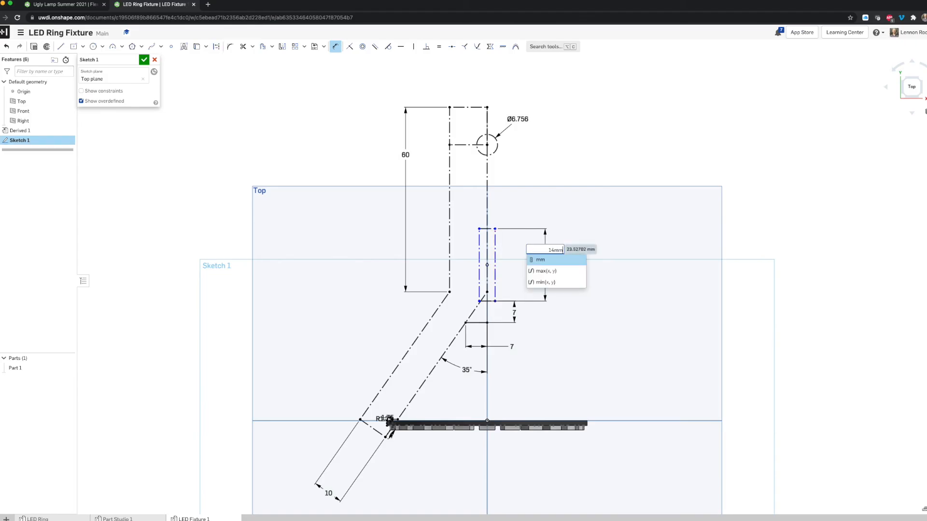
key(Return)
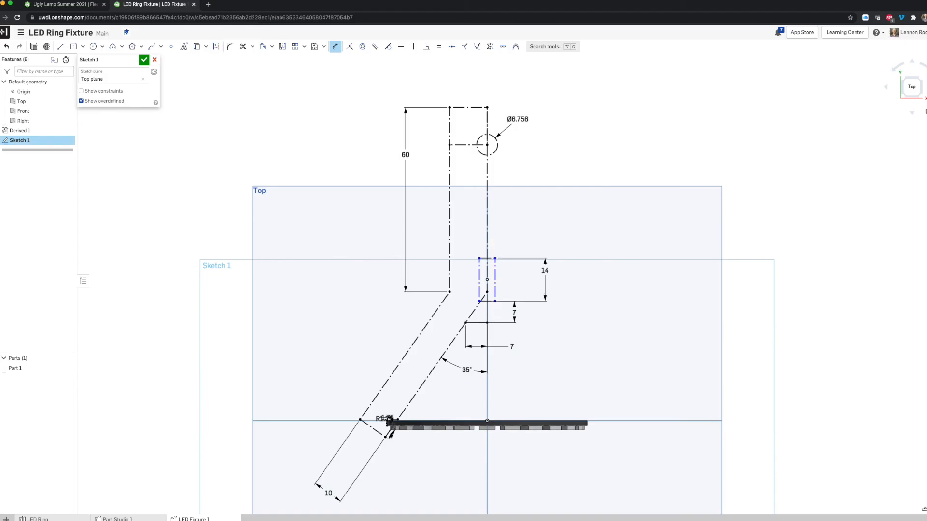
- Following the reference sketch, dimension the construction rectangle's width at 3 mm and review the whole reference profile
click(82, 3)
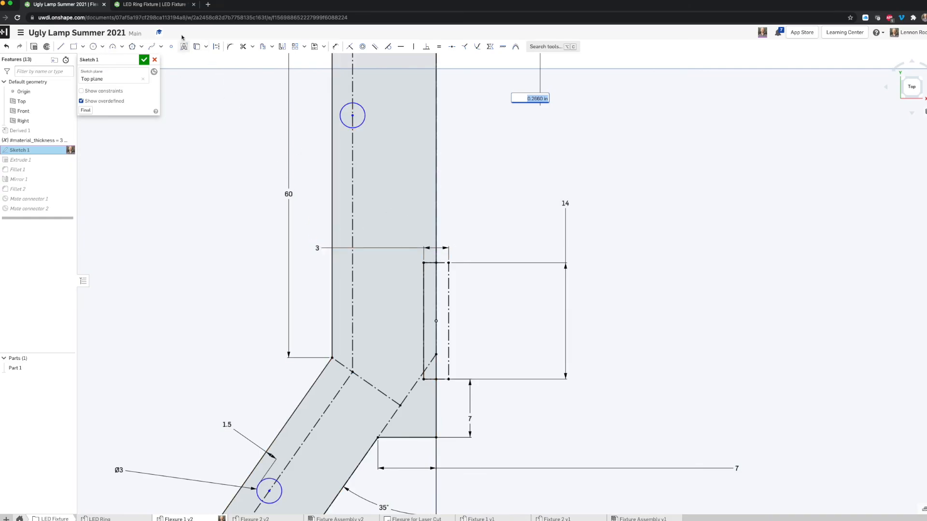
click(134, 8)
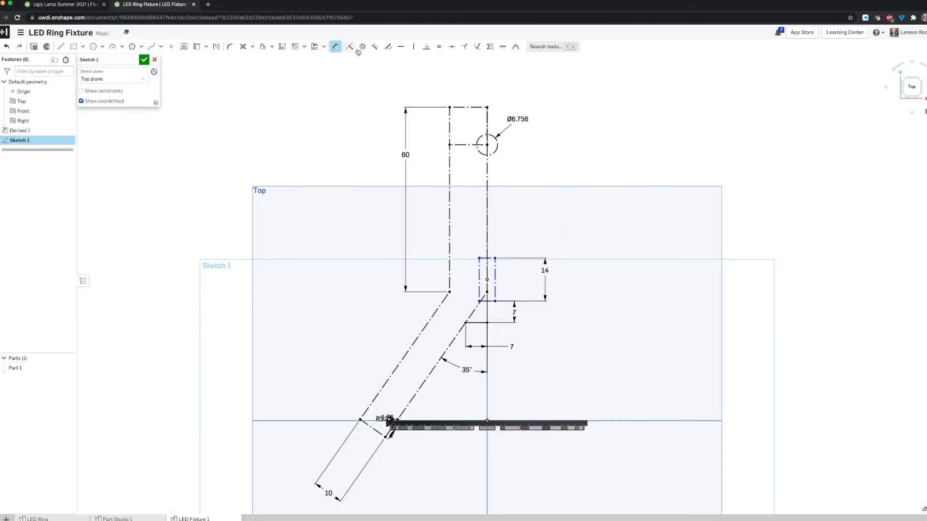
click(486, 258)
click(492, 240)
text(3mm)
key(Return)
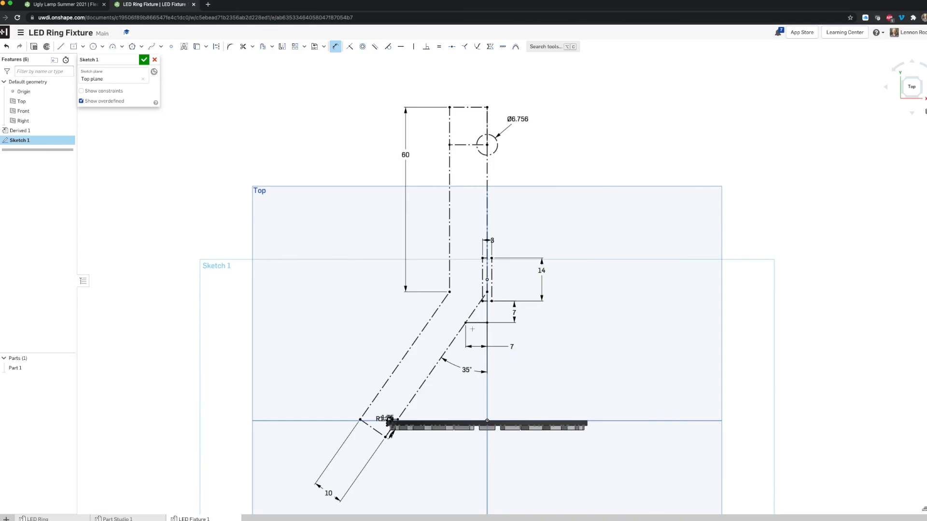
click(90, 4)
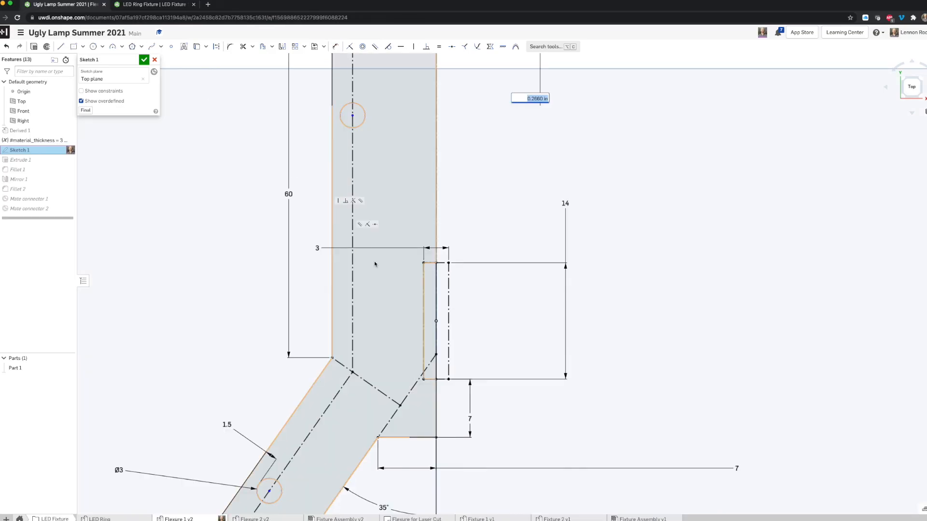
scroll(375, 261, up, 5)
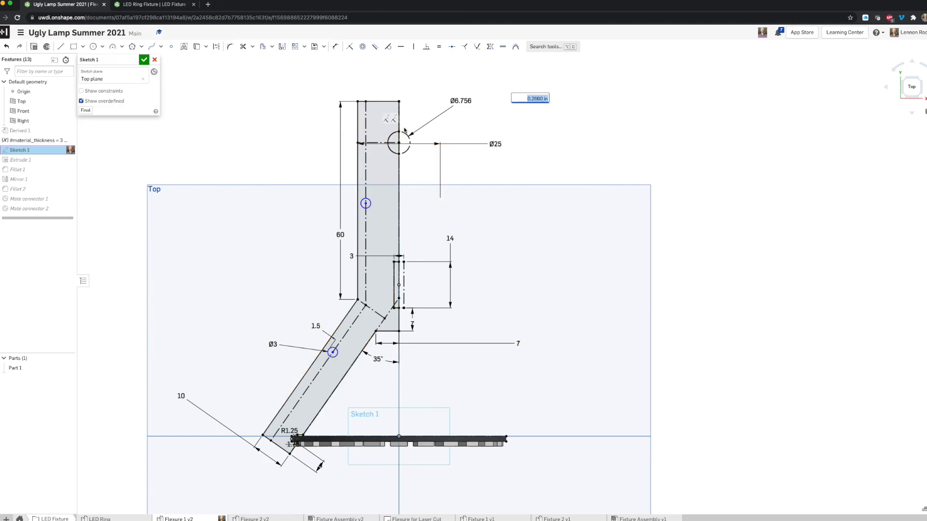
- In the LED Ring Fixture sketch, trace solid lines over the profile's top edge, outer vertical edge, outer angled edge and 10 mm end edge
click(133, 6)
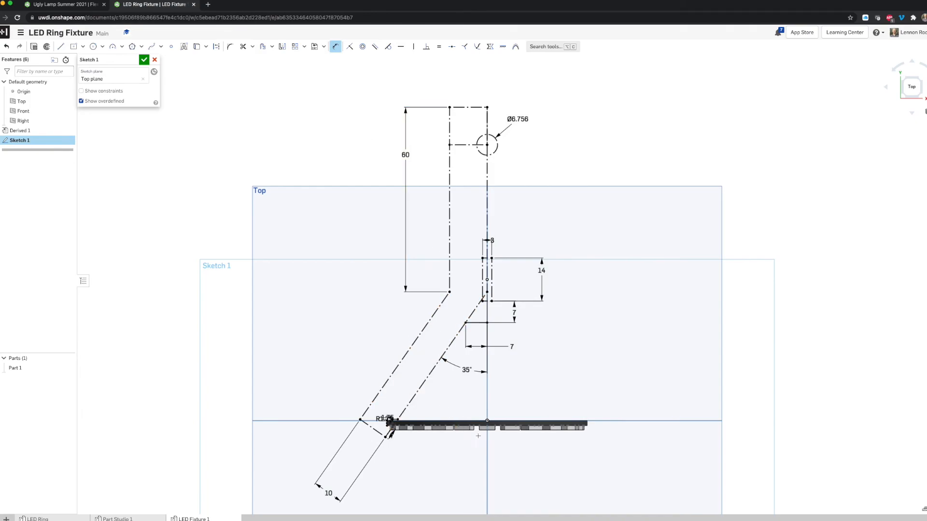
scroll(484, 302, up, 3)
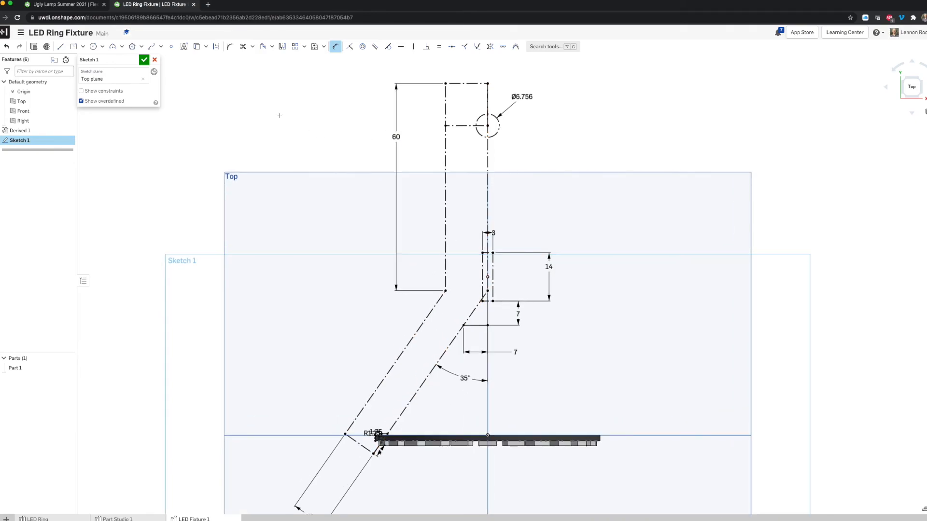
click(61, 46)
drag(487, 83, 445, 83)
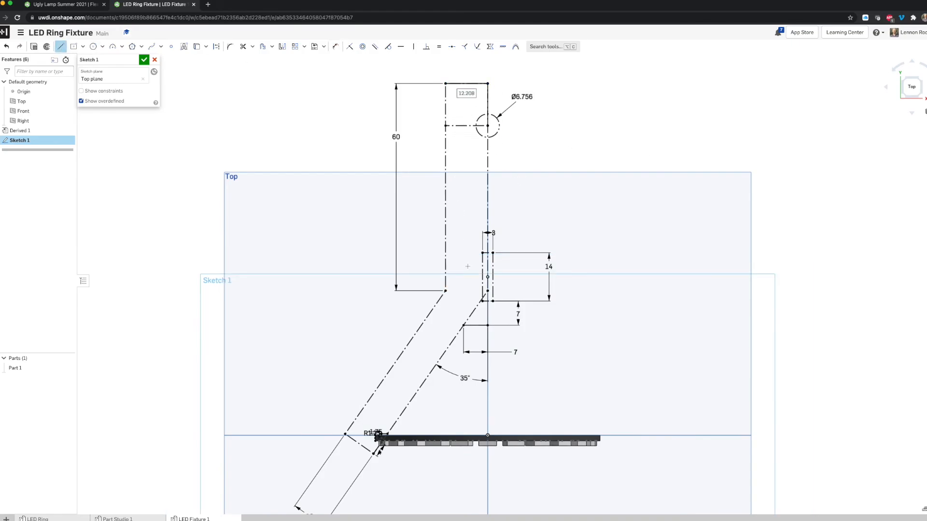
mouse_move(445, 83)
mouse_down()
mouse_move(443, 290)
mouse_move(345, 434)
mouse_up()
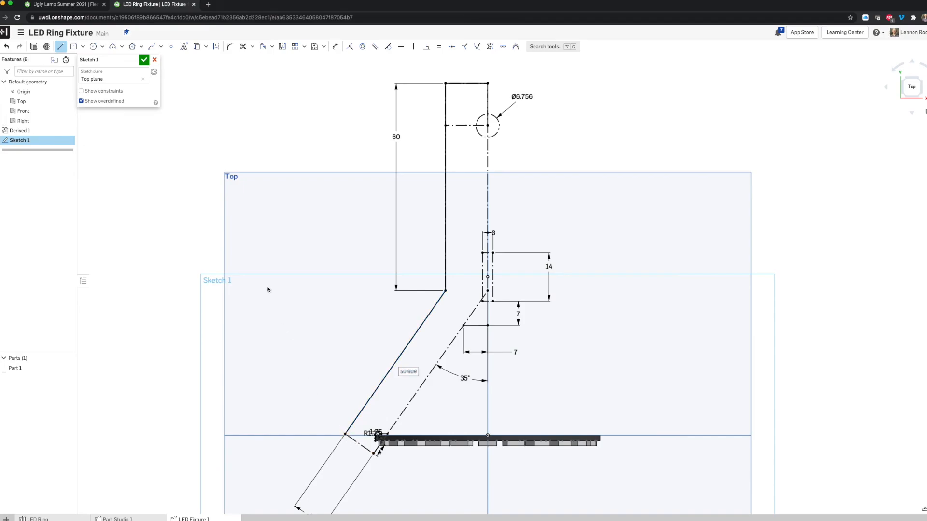
drag(344, 434, 373, 453)
- Trace a solid line along the inner angled edge from the ring ledge's end to the outer end of the short horizontal line
scroll(378, 455, up, 5)
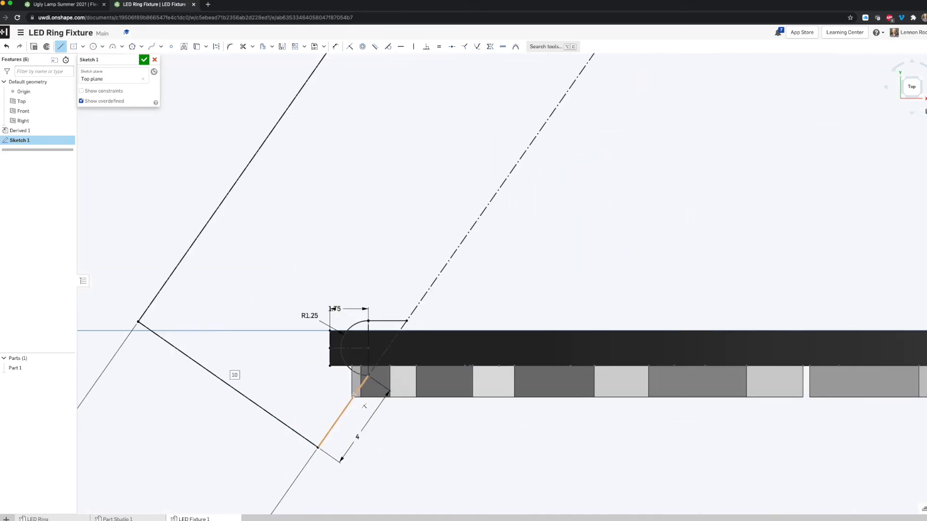
scroll(460, 285, down, 3)
scroll(519, 231, up, 1)
middle_drag(519, 232, 383, 345)
scroll(383, 346, down, 2)
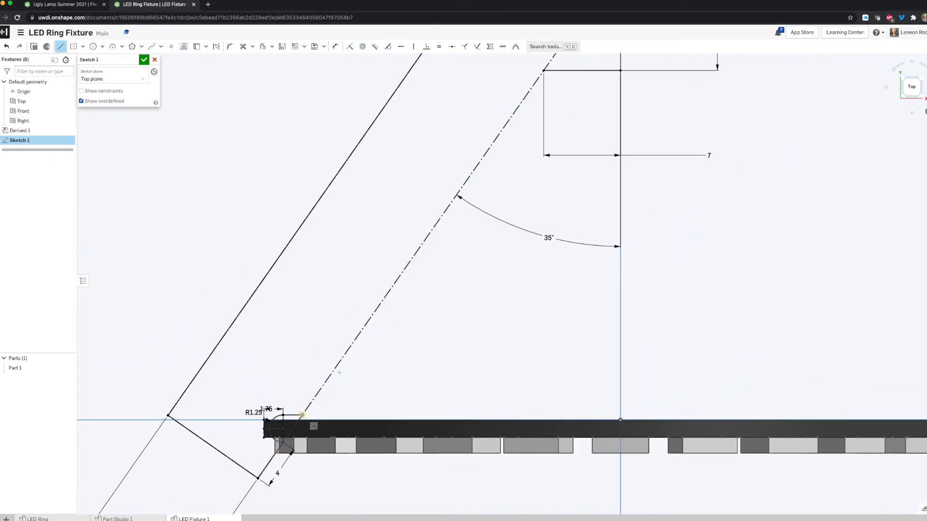
click(303, 414)
scroll(451, 310, down, 2)
middle_drag(485, 262, 391, 396)
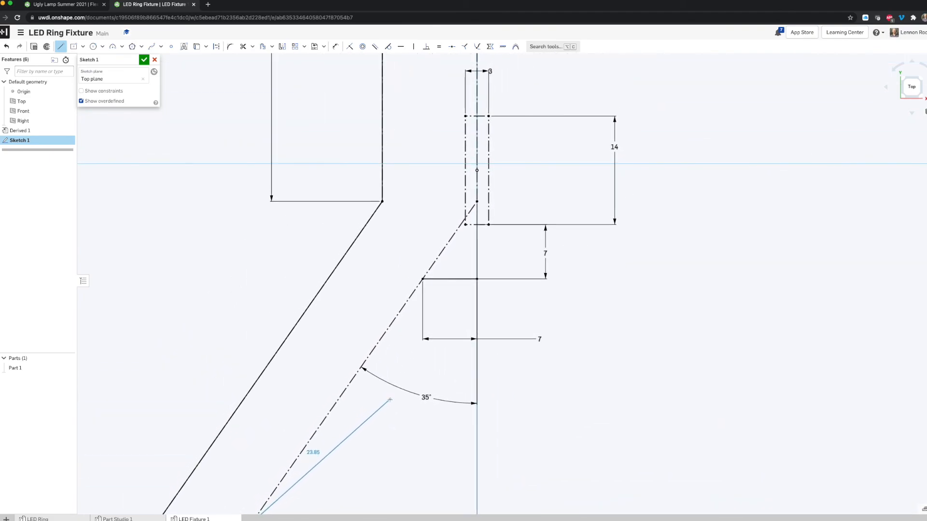
click(421, 279)
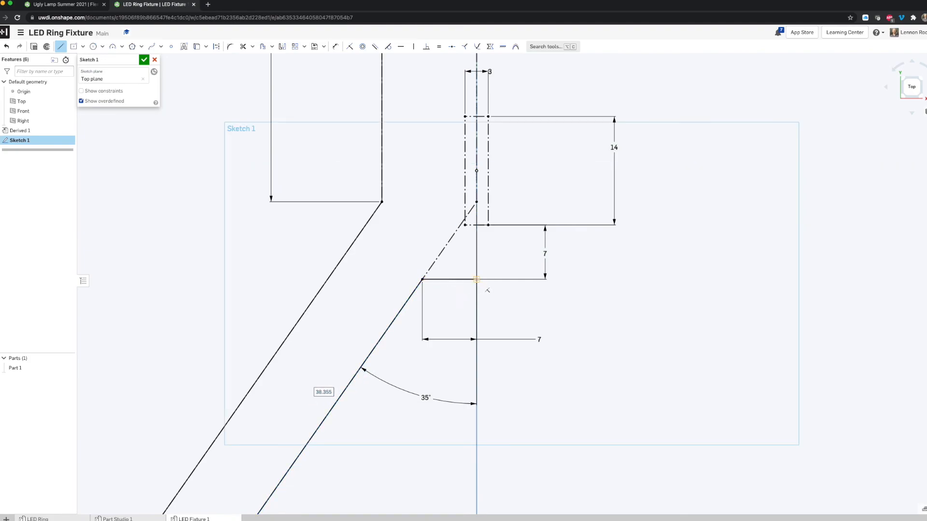
- Trace lines from the short horizontal line up the centreline to the construction rectangle, and along its lower edge to the near corner
click(477, 279)
click(476, 225)
click(465, 226)
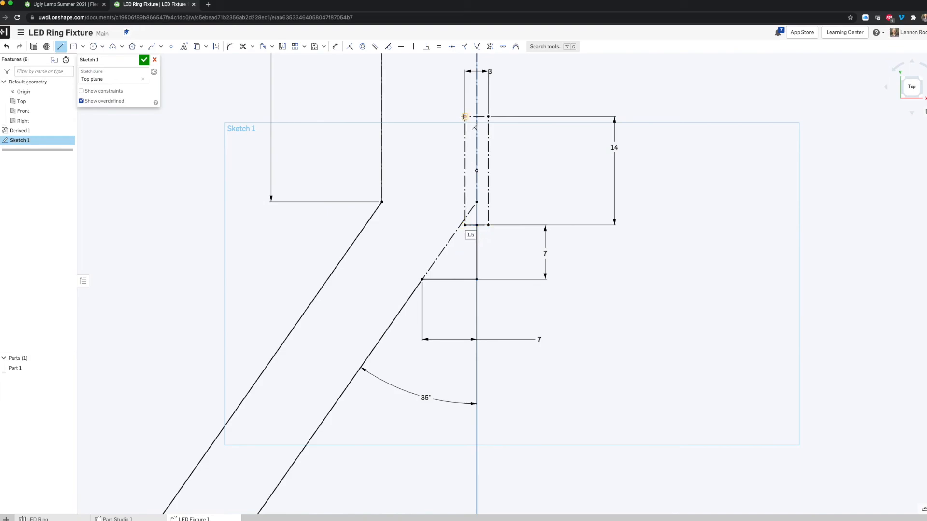
key(Escape)
- Trace a solid line 14 mm long up the side of the construction rectangle that lies within the profile
click(63, 48)
scroll(462, 209, up, 3)
click(465, 225)
click(479, 245)
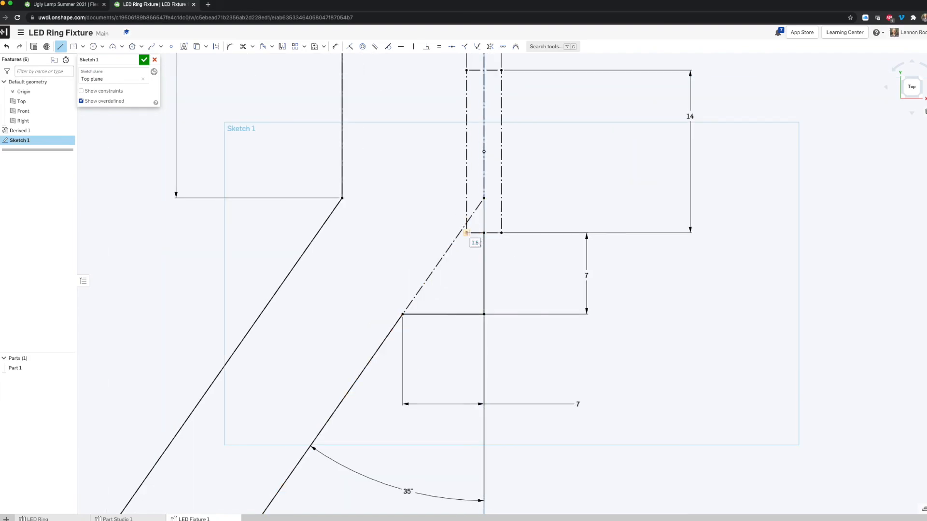
scroll(467, 210, down, 1)
middle_drag(467, 210, 449, 336)
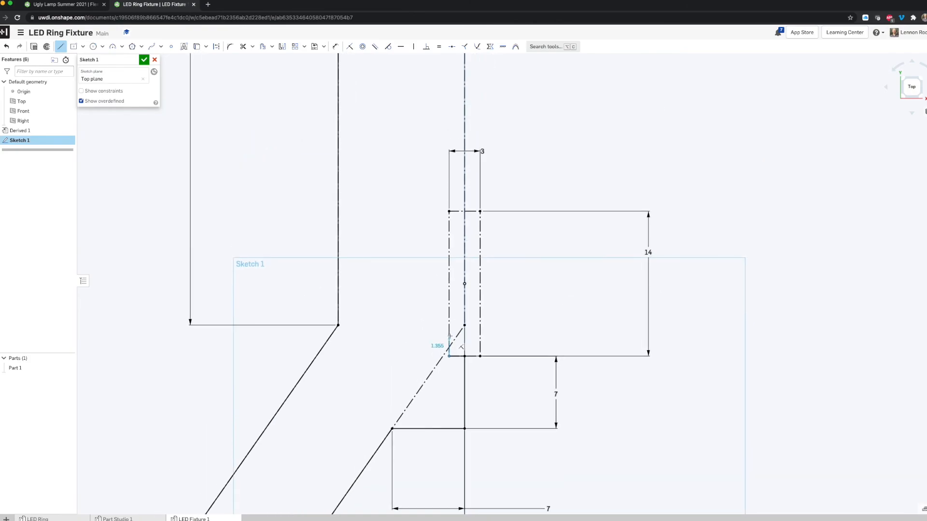
click(449, 211)
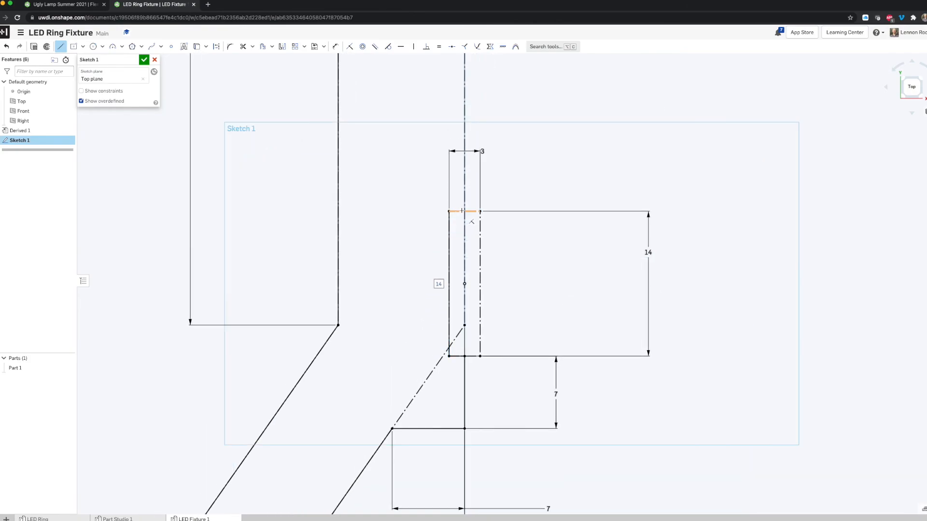
- Trace the centreline with a solid line from the rectangle's upper edge to the lowest point of the construction circle
scroll(464, 211, down, 1)
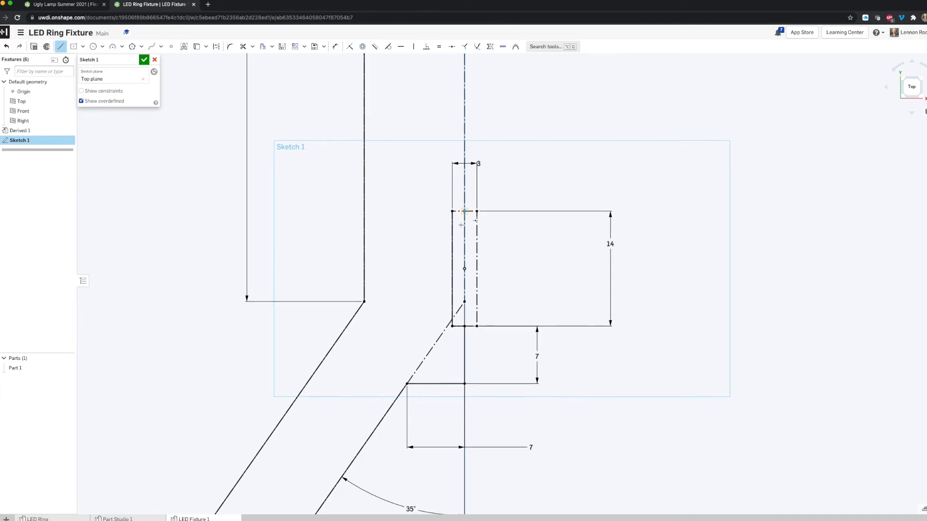
middle_drag(464, 211, 466, 367)
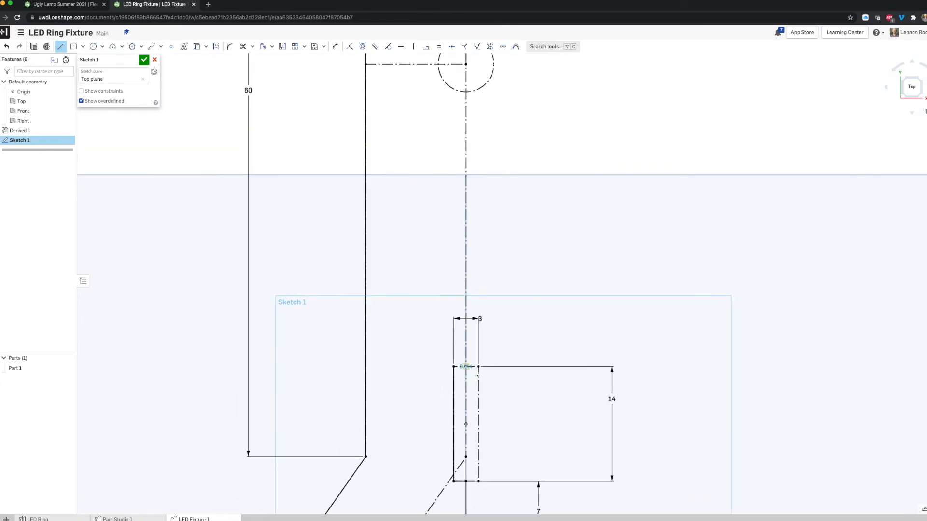
click(466, 92)
scroll(465, 92, down, 2)
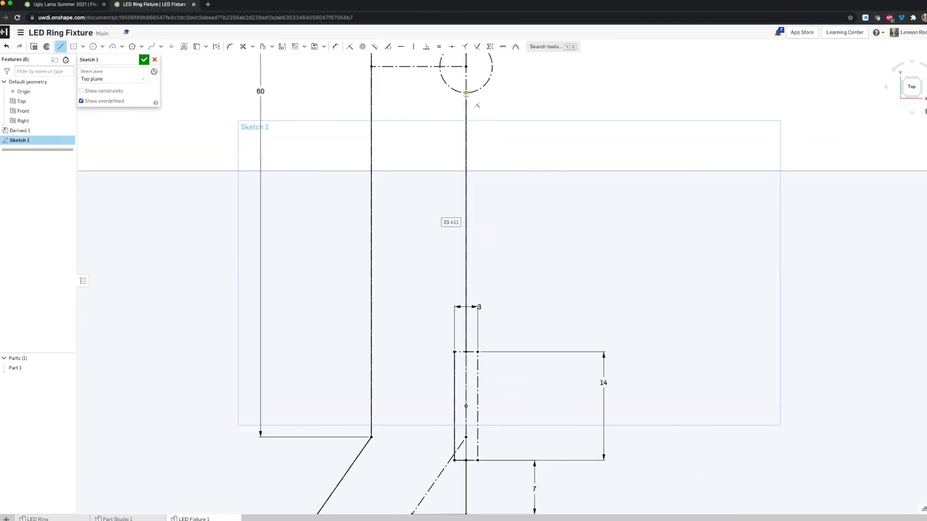
middle_drag(466, 92, 474, 263)
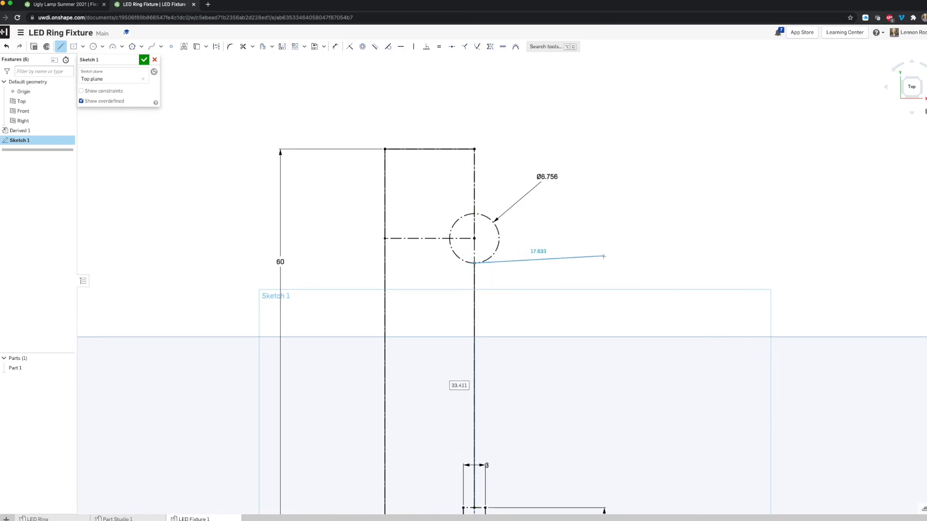
key(Escape)
- Trace the centreline with a solid line from the profile's top corner down to the highest point of the construction circle
click(60, 46)
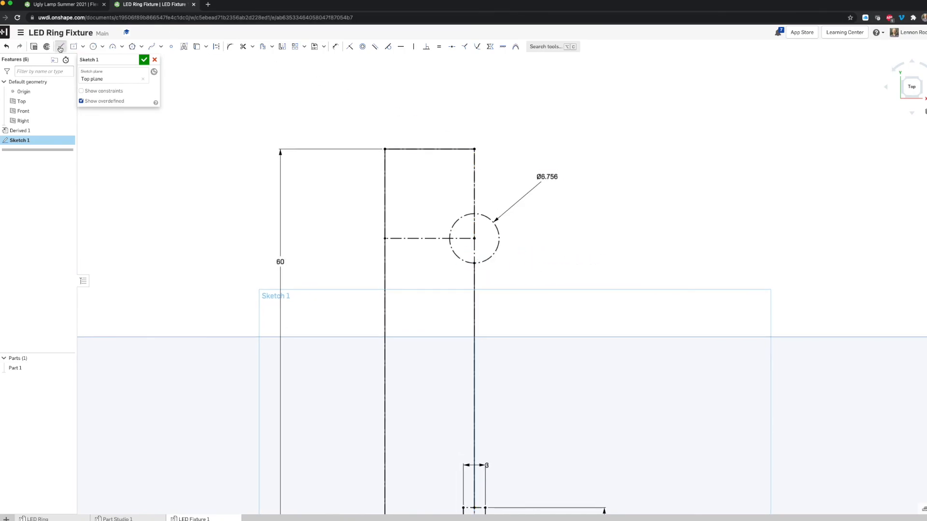
click(475, 150)
click(474, 214)
key(Escape)
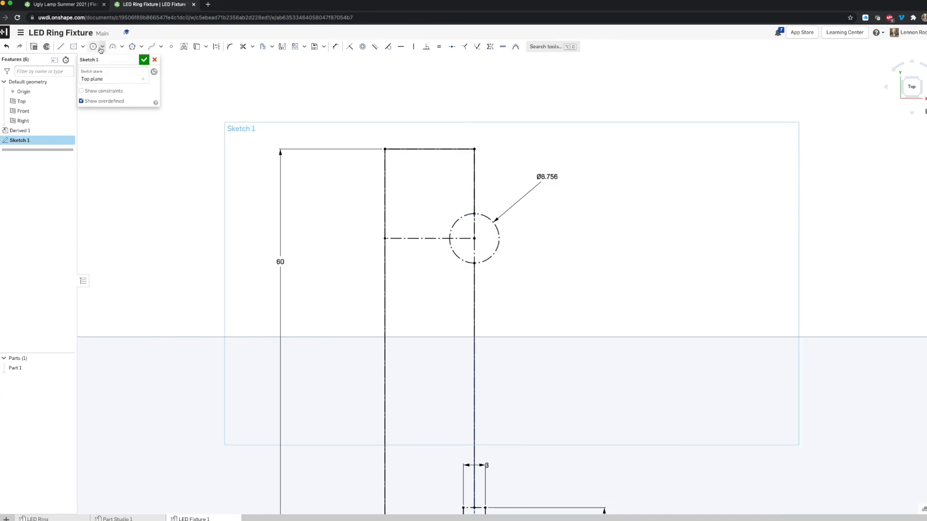
click(124, 47)
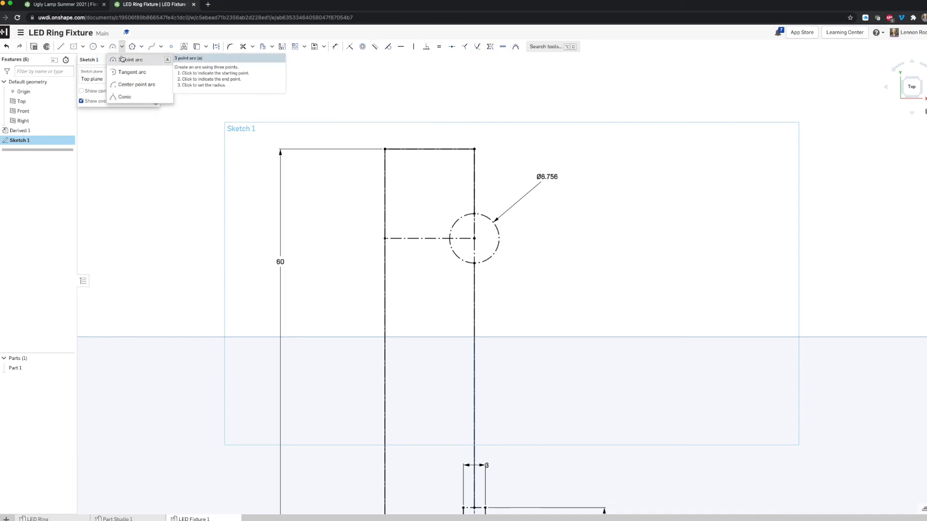
click(122, 59)
click(473, 238)
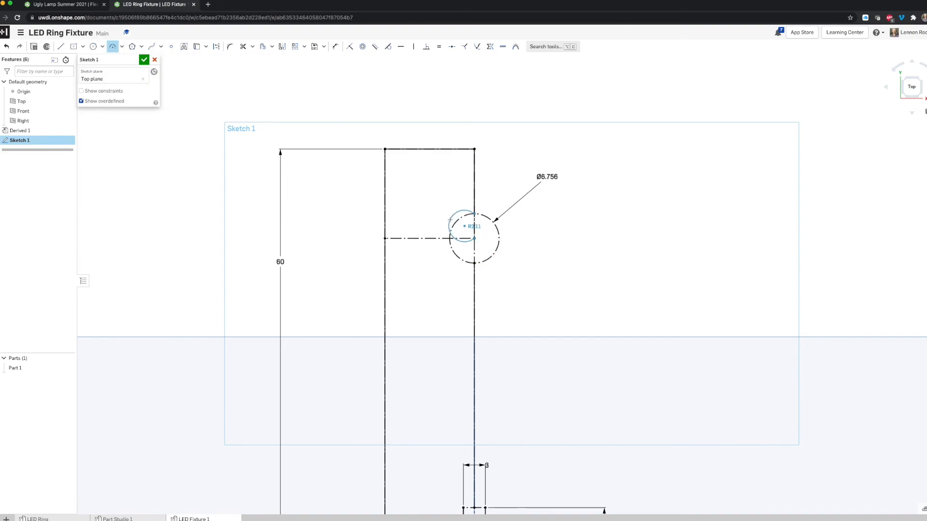
key(Escape)
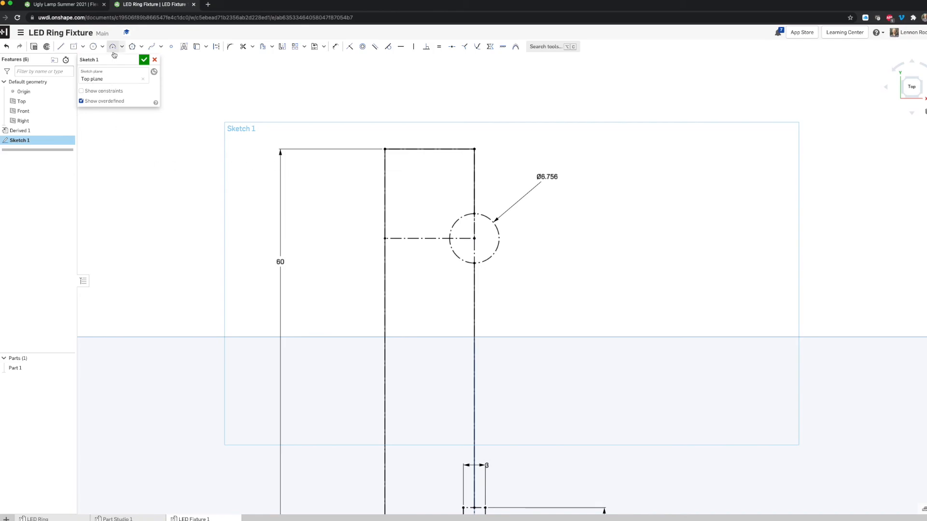
click(113, 47)
click(474, 263)
key(Escape)
- Draw a three-point arc between the circle's two centreline points and make its centre coincident with the circle's centre, forming the inner semicircle
click(113, 47)
click(474, 263)
click(474, 214)
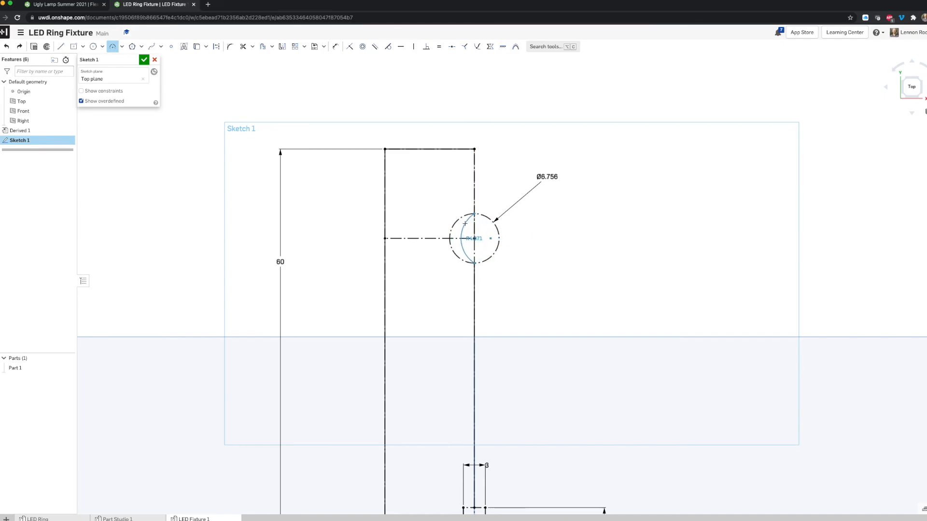
click(459, 238)
key(Escape)
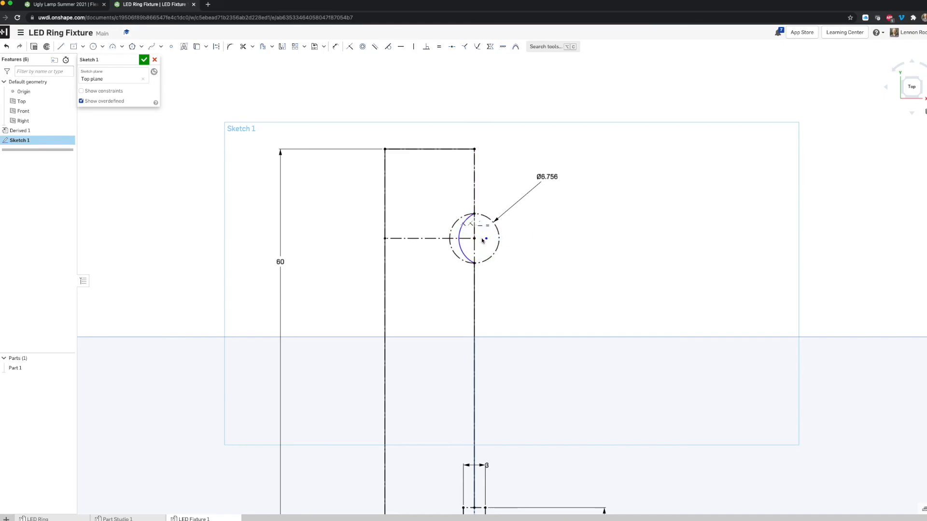
drag(485, 240, 474, 239)
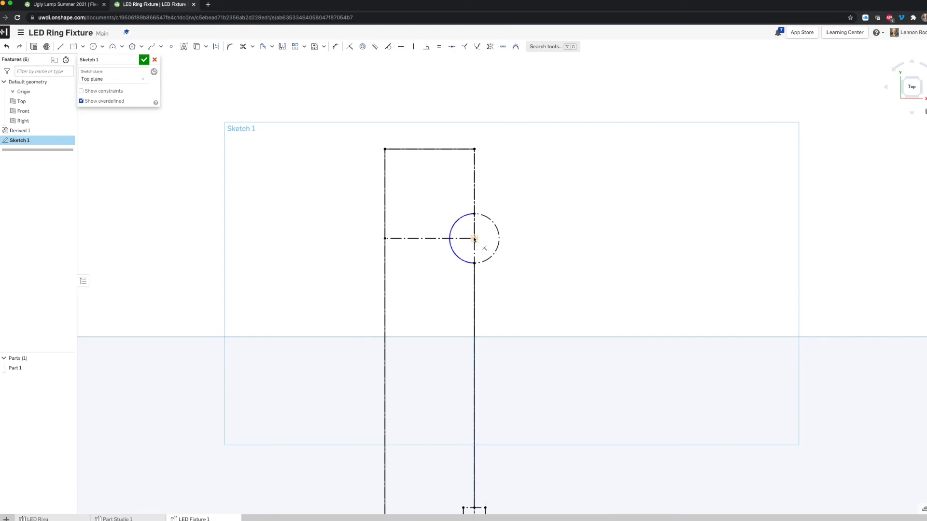
scroll(571, 271, down, 5)
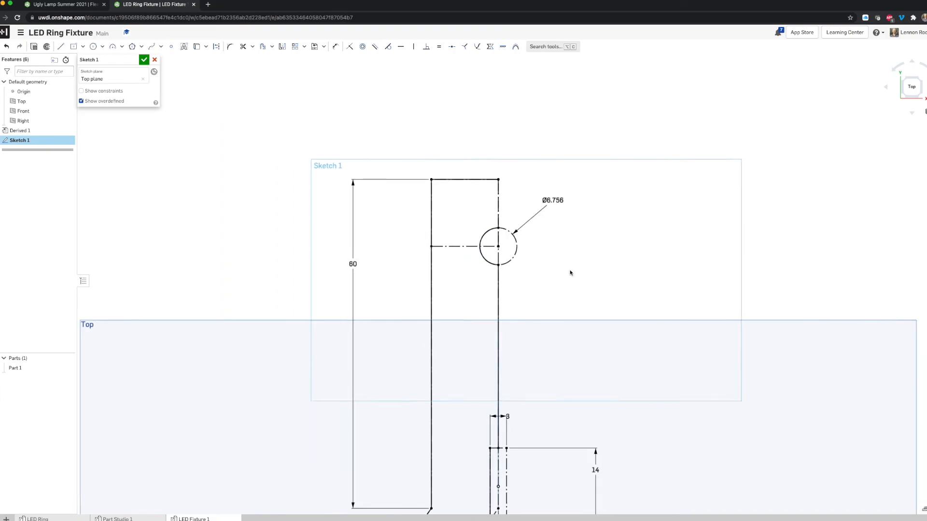
mouse_move(544, 443)
middle_down()
mouse_move(507, 379)
mouse_move(482, 357)
middle_up()
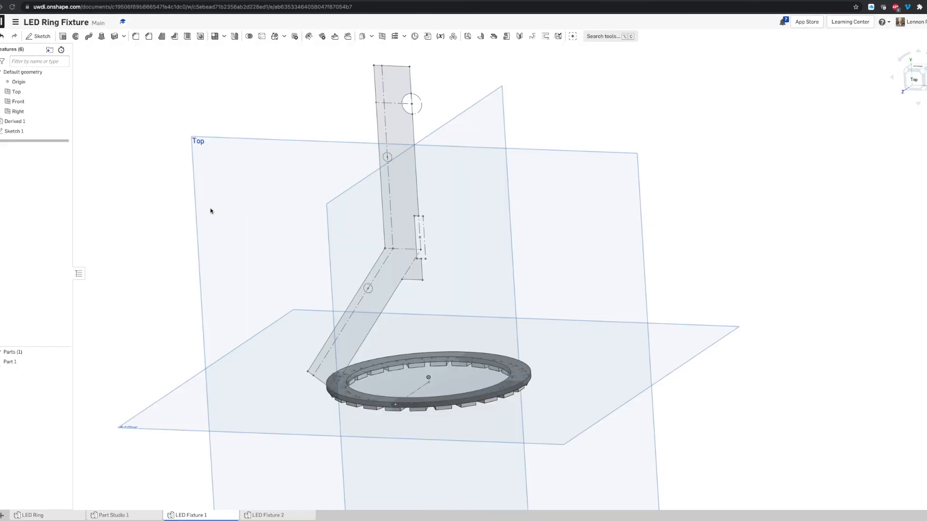
right_drag(409, 192, 408, 193)
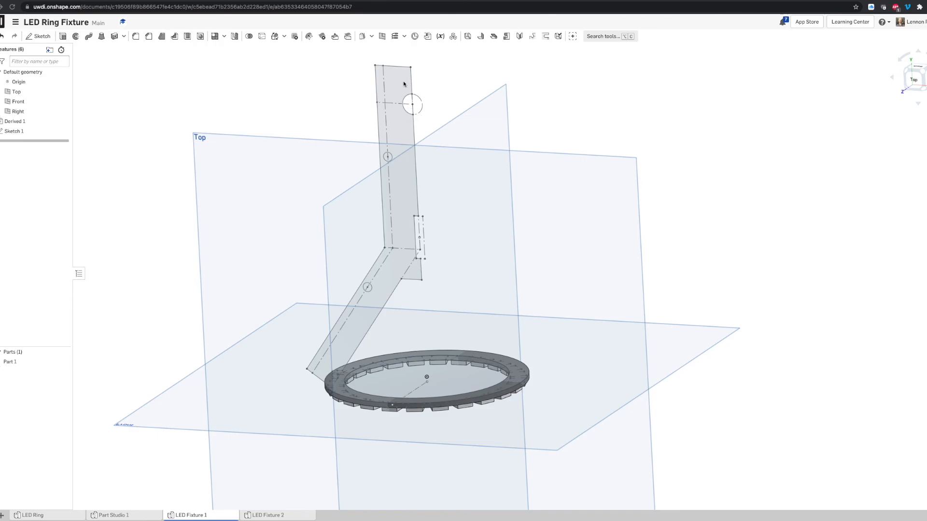
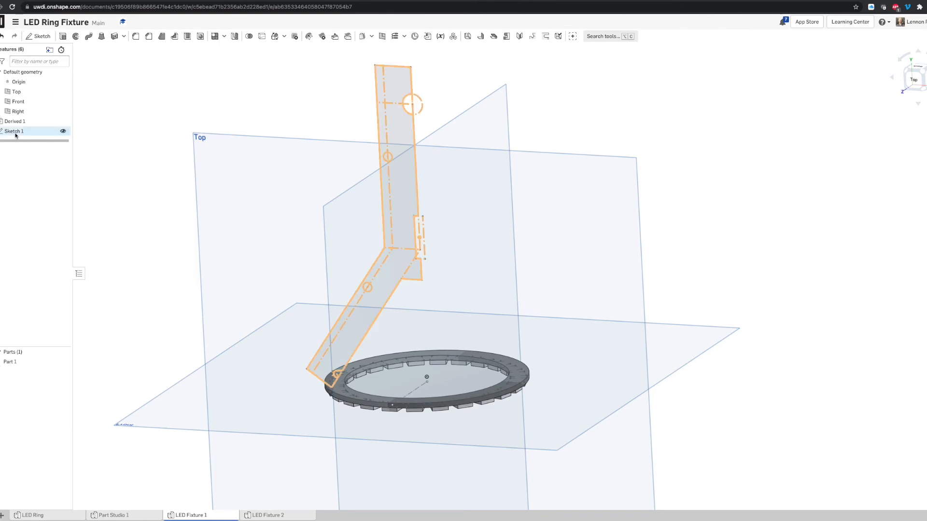
- Start a new solid blind extrude and set its depth to 2.5 mm
click(63, 36)
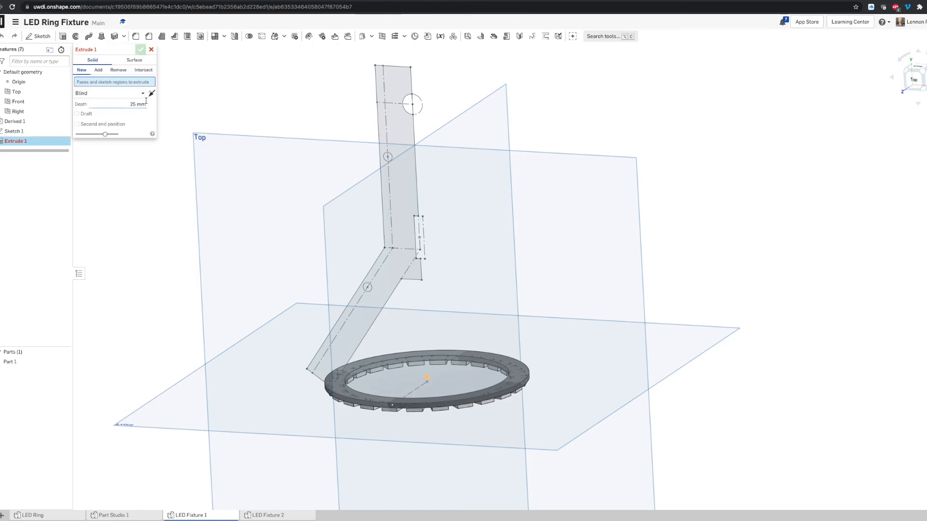
right_drag(336, 86, 331, 93)
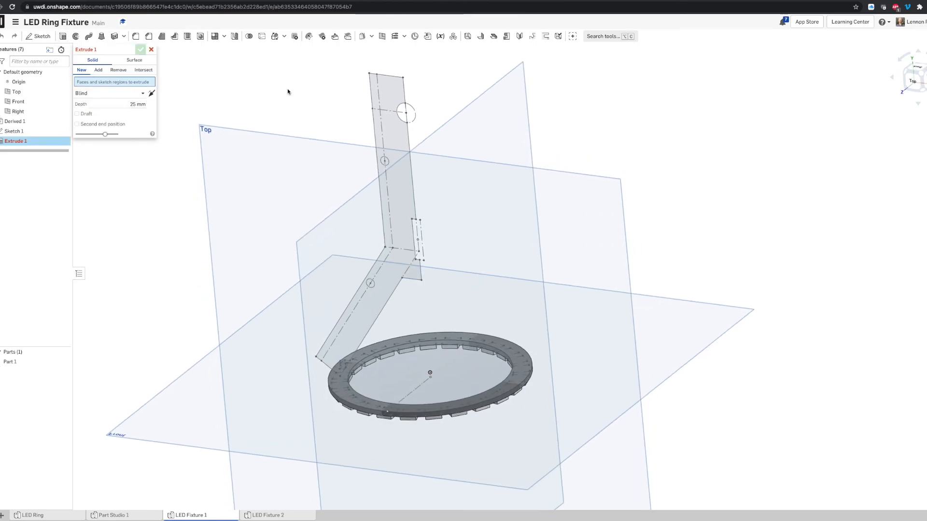
click(96, 71)
click(82, 71)
click(122, 105)
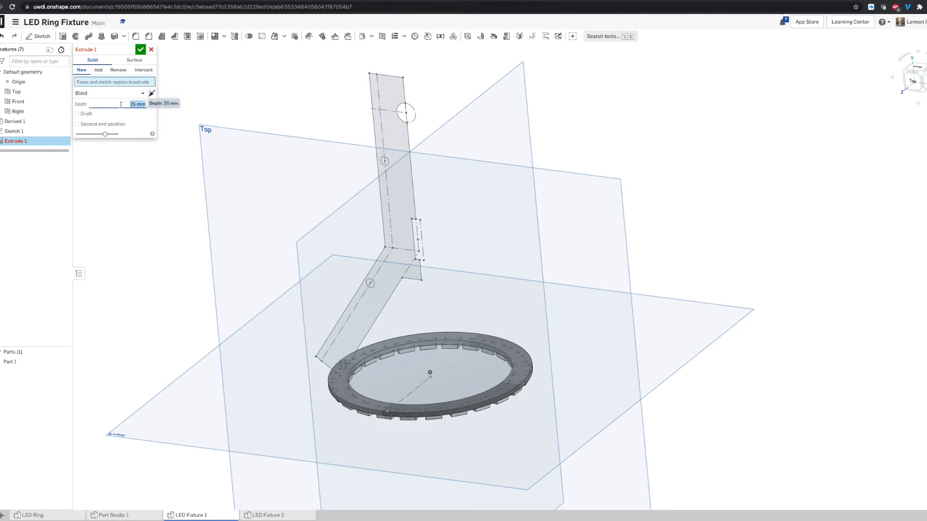
text(2.5)
key(Tab)
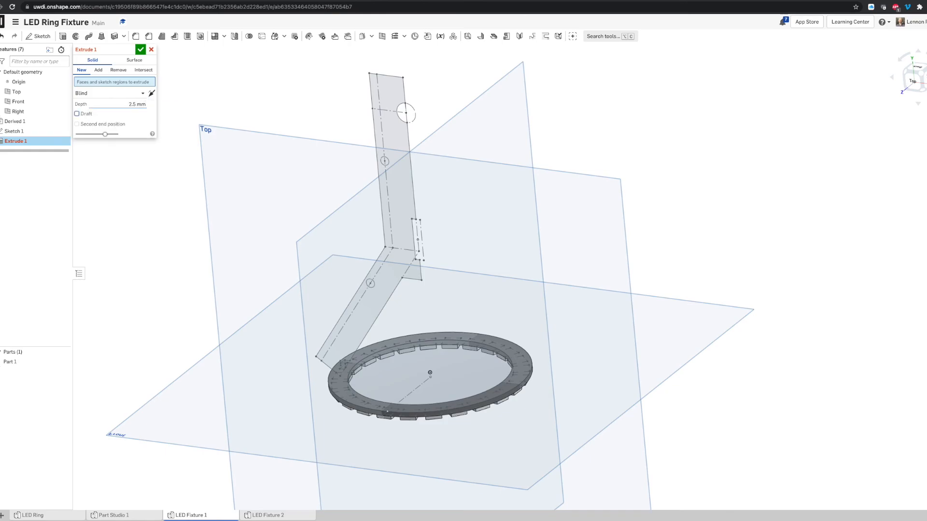
- Add a second blind end position of 2.5 mm to the extrude and apply it to the traced half-profile region
click(78, 125)
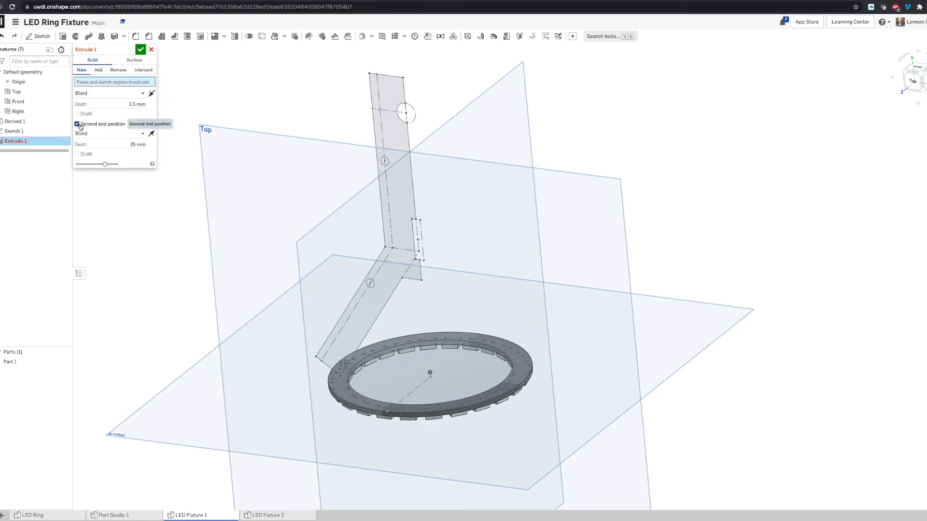
click(117, 142)
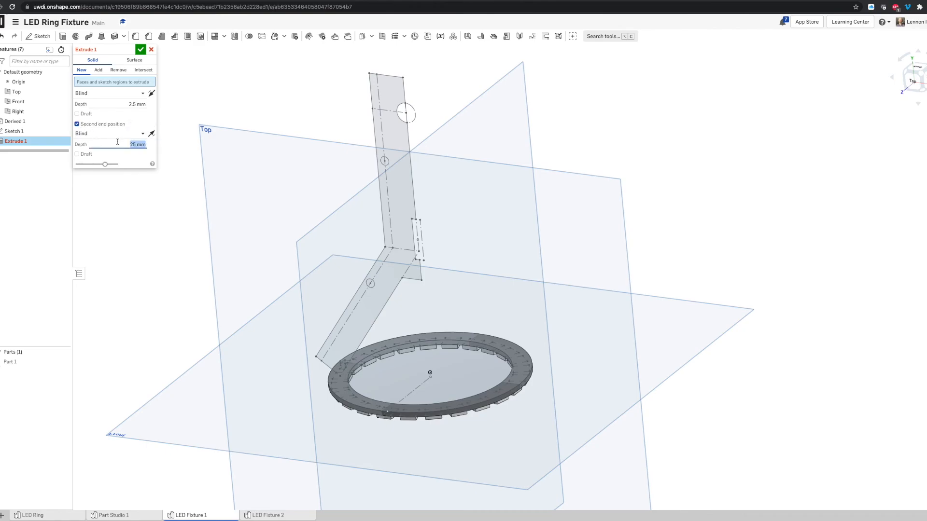
text(2.5)
key(Tab)
click(389, 129)
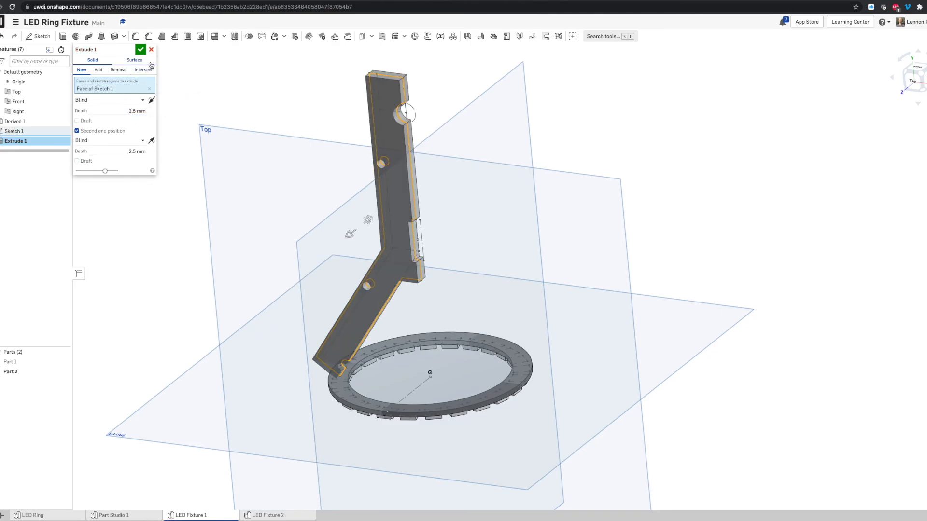
click(140, 50)
right_drag(344, 131, 340, 151)
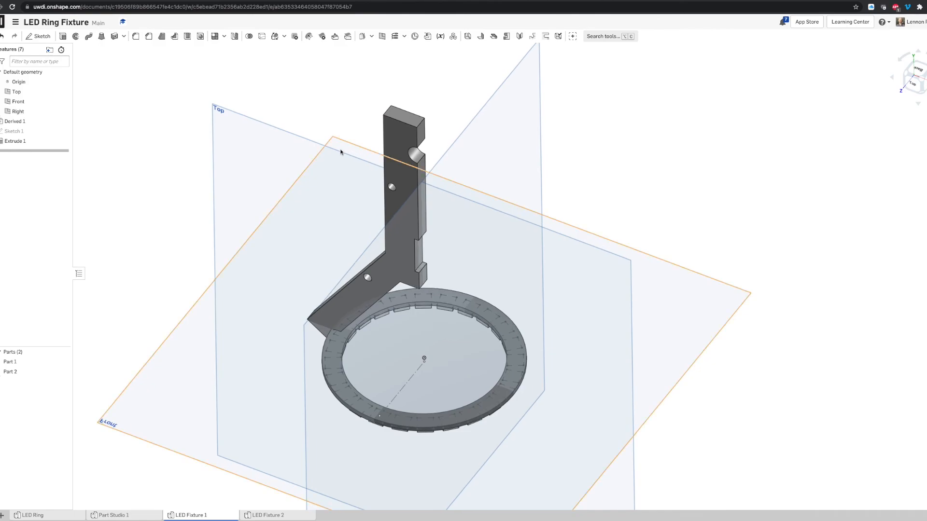
double_click(17, 142)
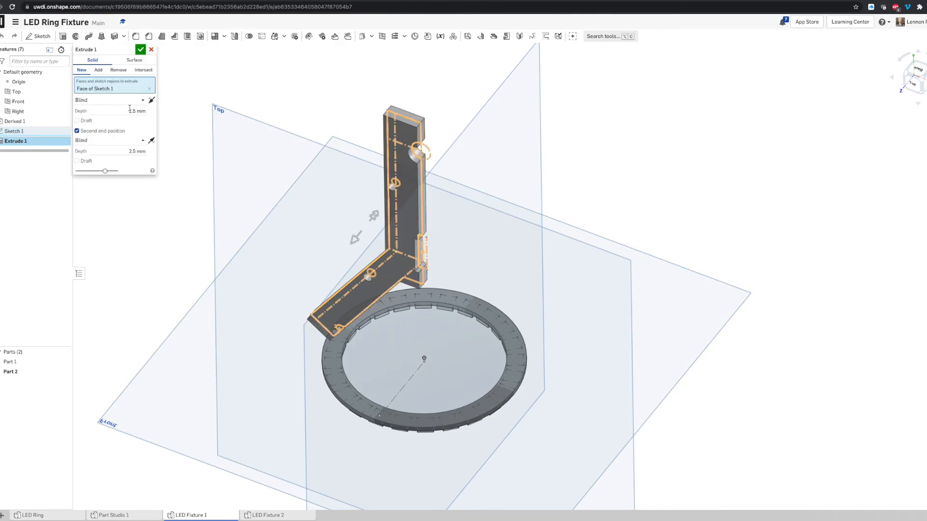
click(141, 50)
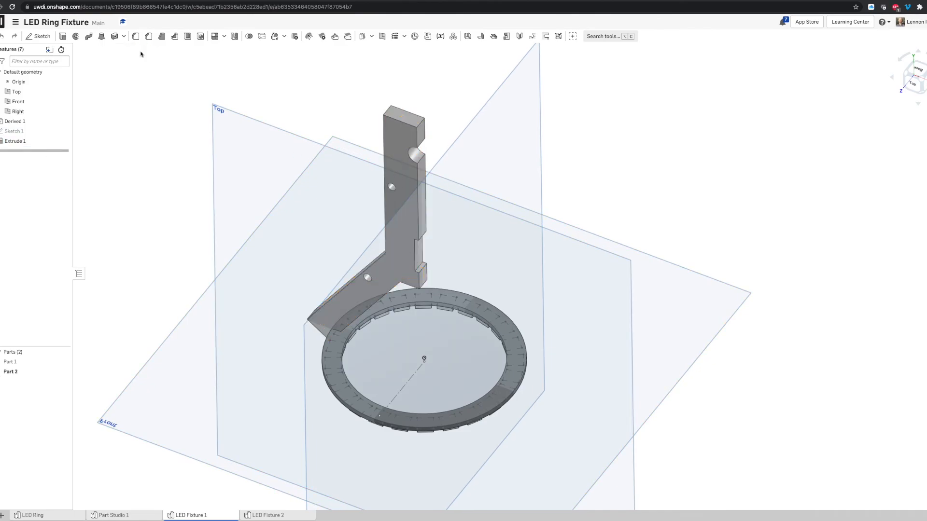
right_drag(202, 203, 204, 194)
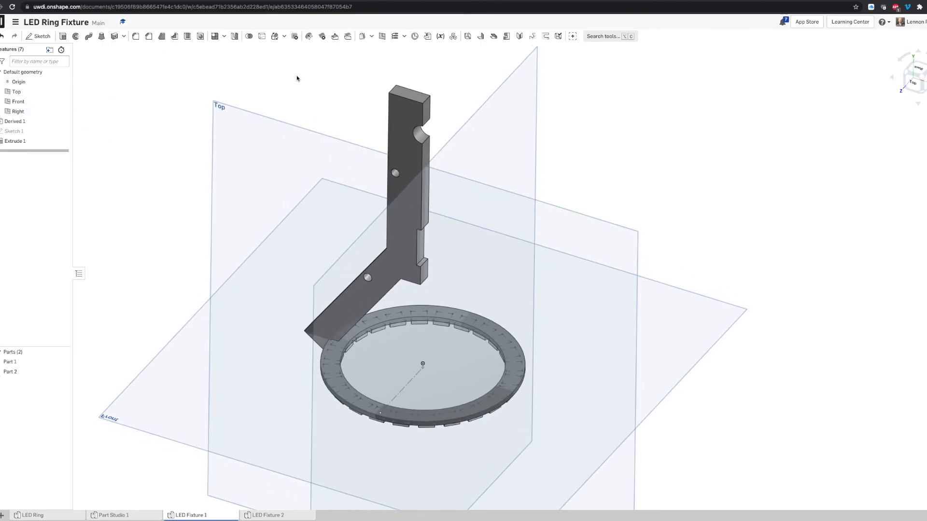
- Mirror the extruded half bracket about the Right plane with a part mirror, as a new part
click(235, 37)
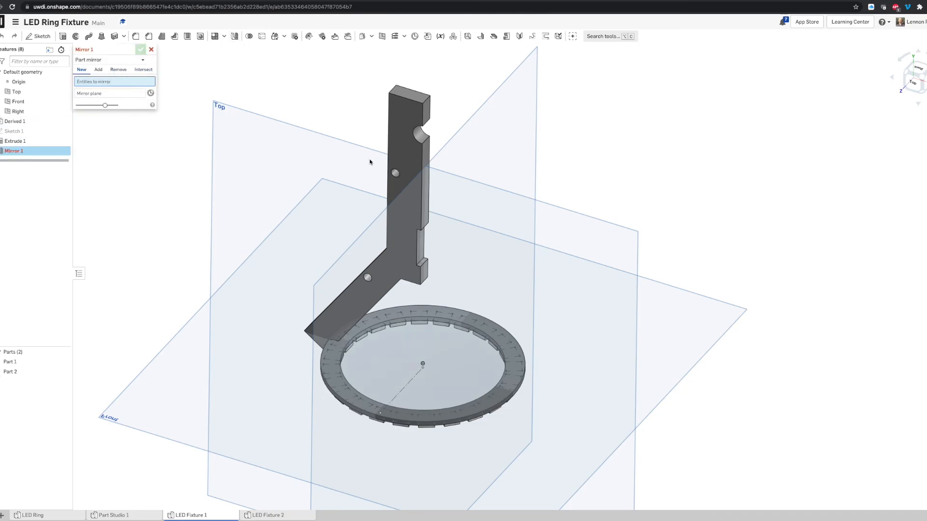
click(398, 148)
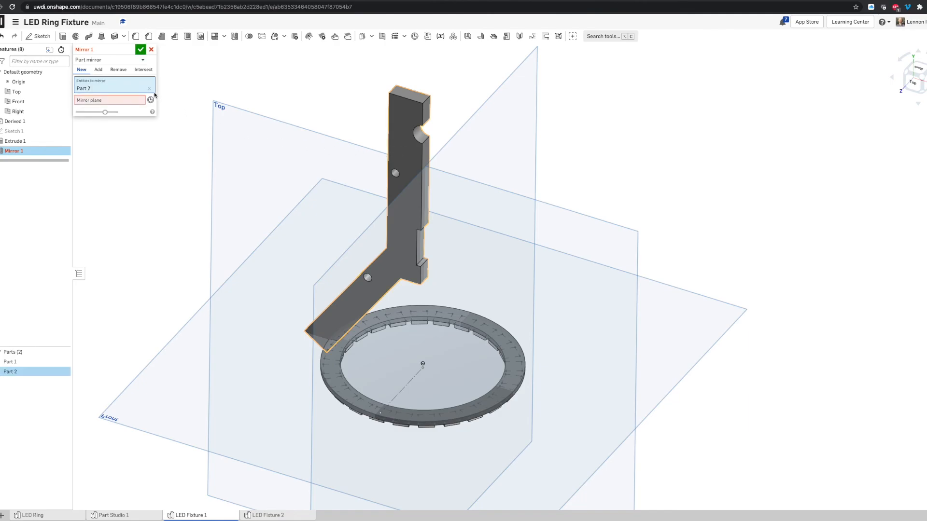
click(476, 121)
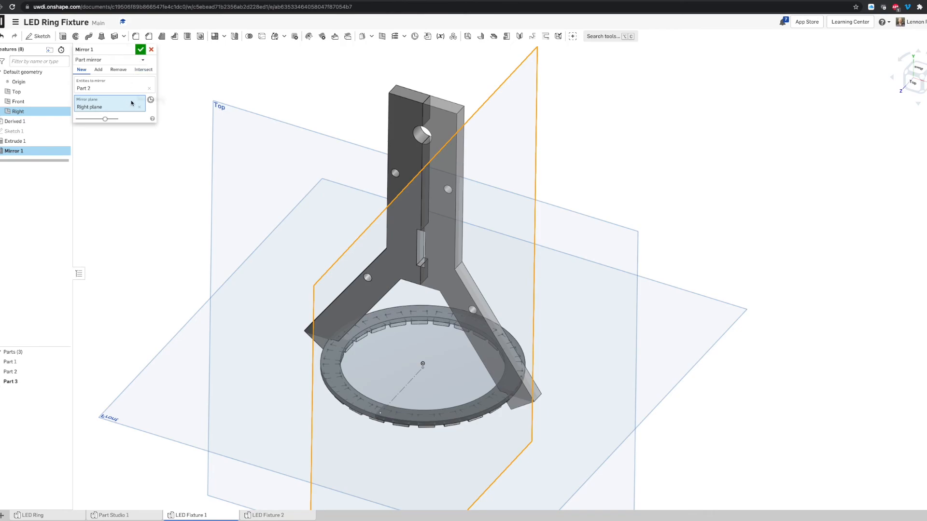
click(140, 51)
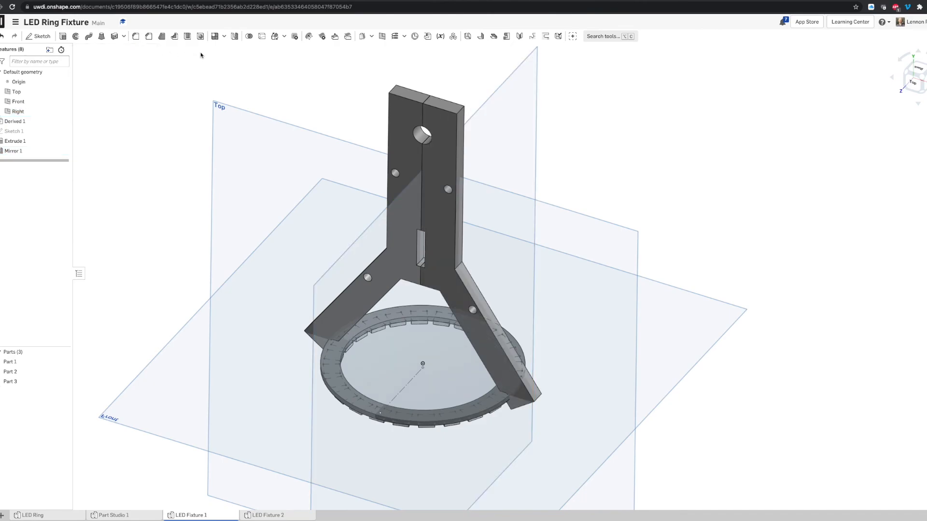
right_drag(373, 129, 363, 128)
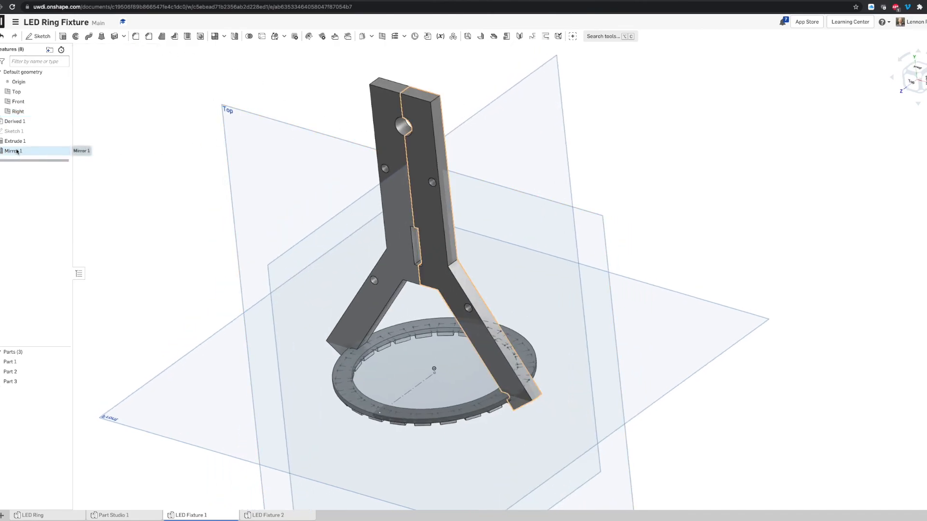
- Change the bracket mirror's result from New to Add, with Part 2 as the merge scope
double_click(55, 150)
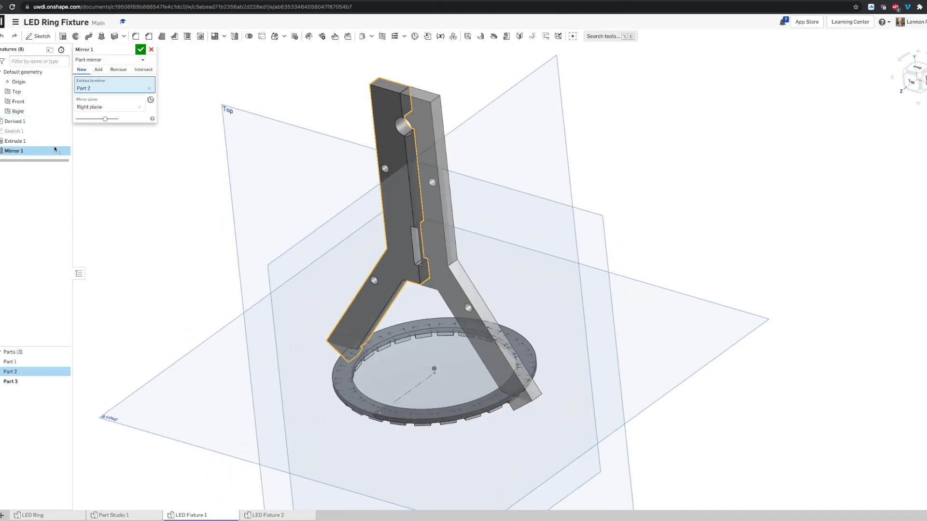
click(98, 70)
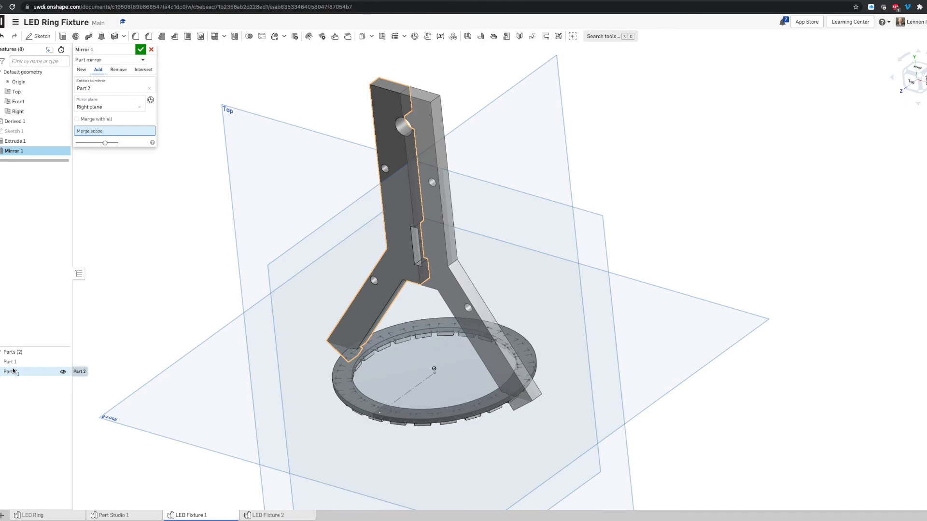
click(11, 372)
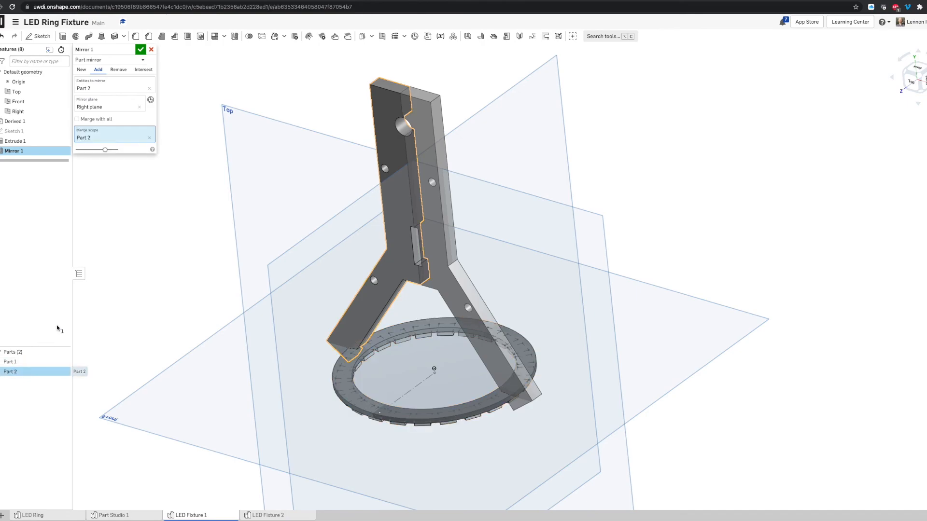
click(140, 49)
right_drag(337, 93, 348, 105)
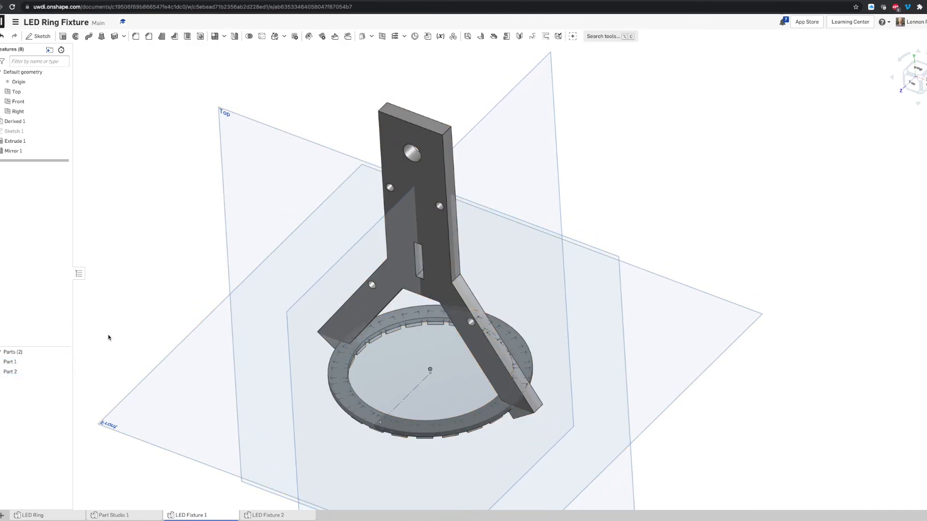
click(12, 361)
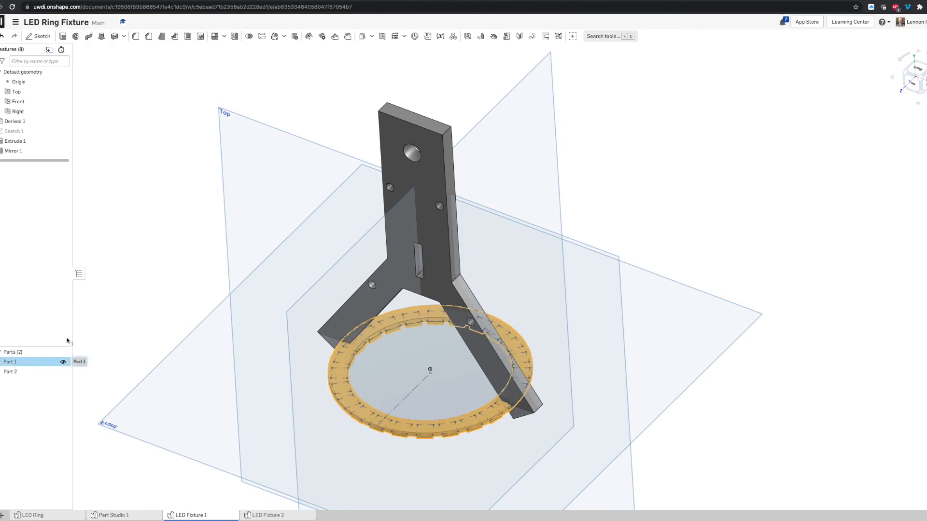
click(22, 372)
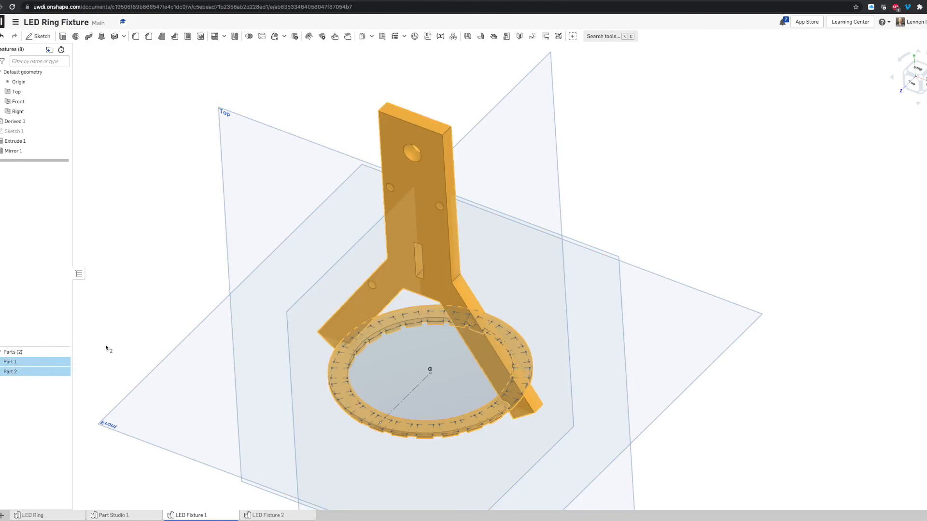
click(125, 339)
right_drag(309, 216, 311, 210)
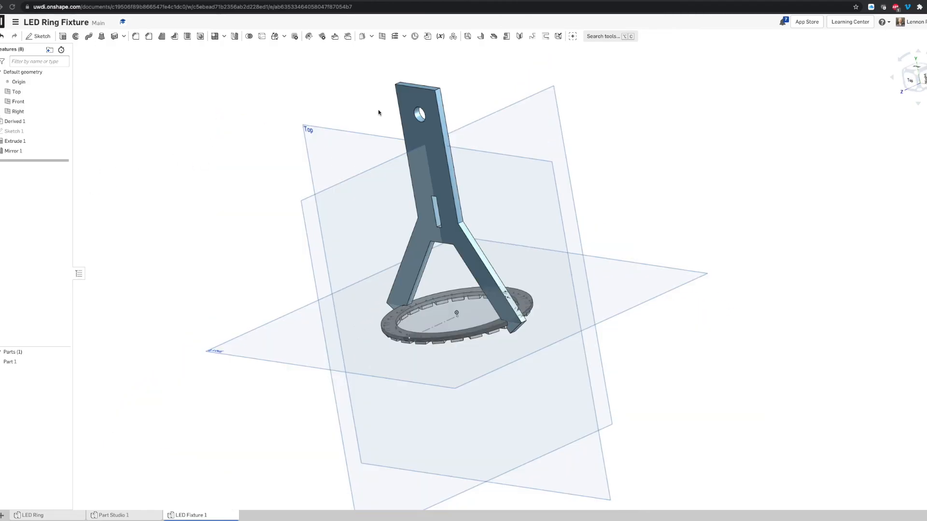
- Start a circular edge fillet on the upper outer corner of the bracket's mirrored half and open its radius for editing
click(139, 39)
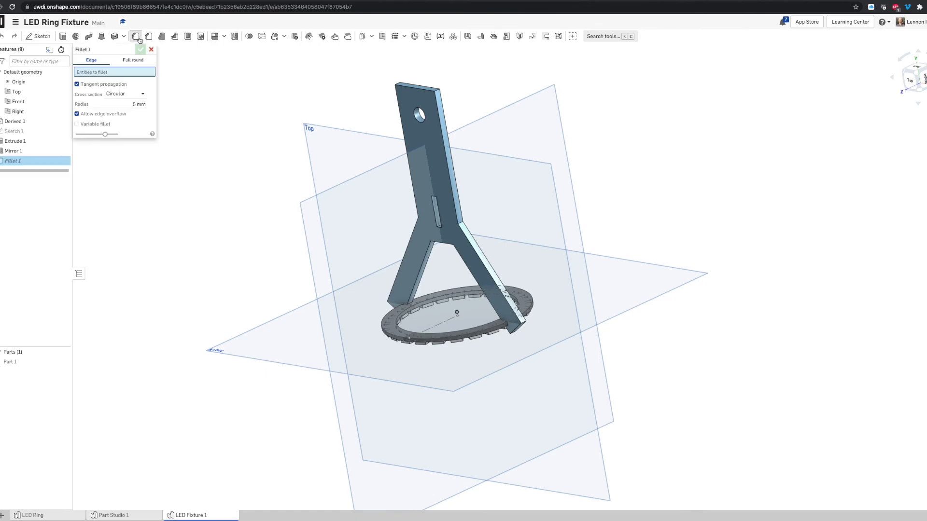
scroll(475, 88, up, 1)
scroll(476, 89, up, 3)
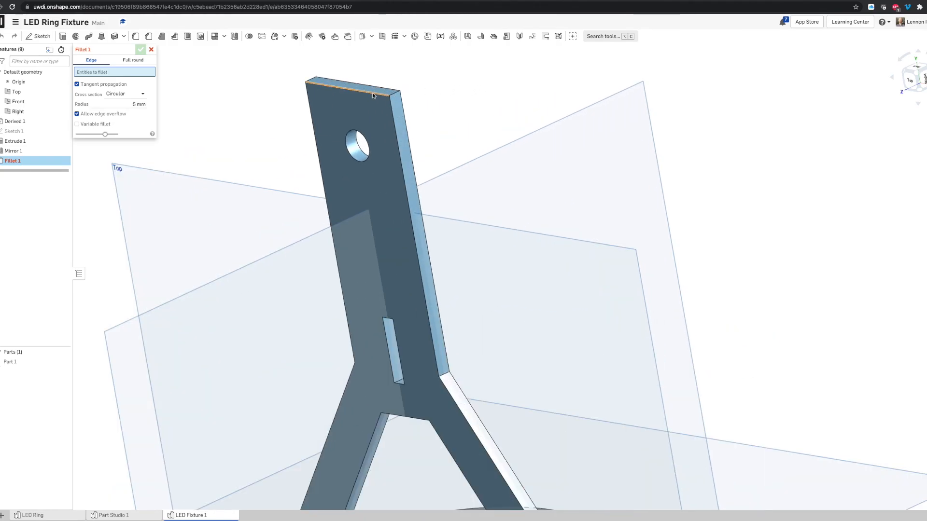
click(391, 94)
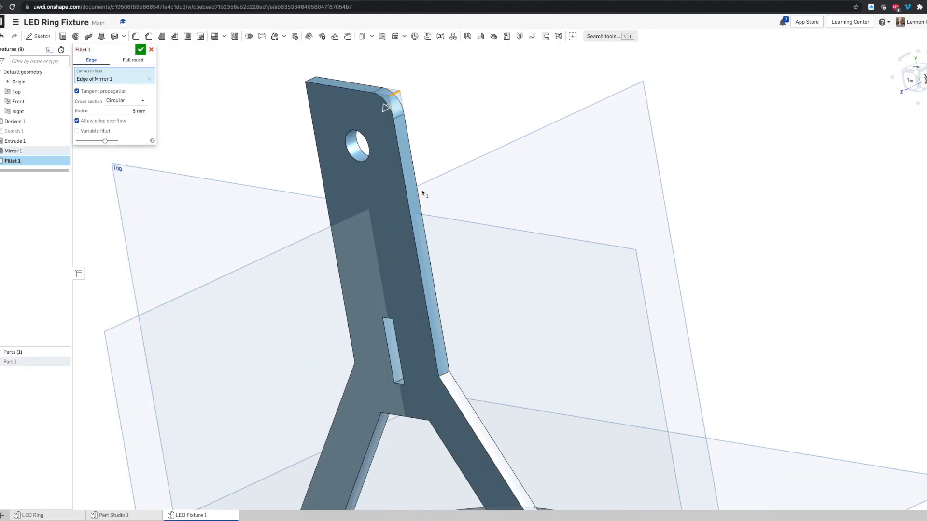
scroll(416, 206, down, 3)
click(128, 110)
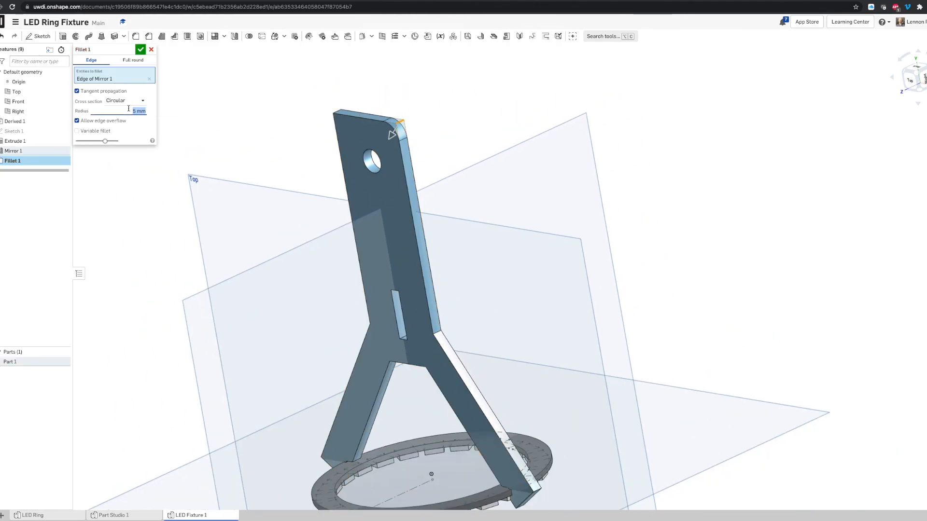
- Set the fillet radius to 2 mm and add the mirrored half's shoulder edge and both foot corner edges
key(Return)
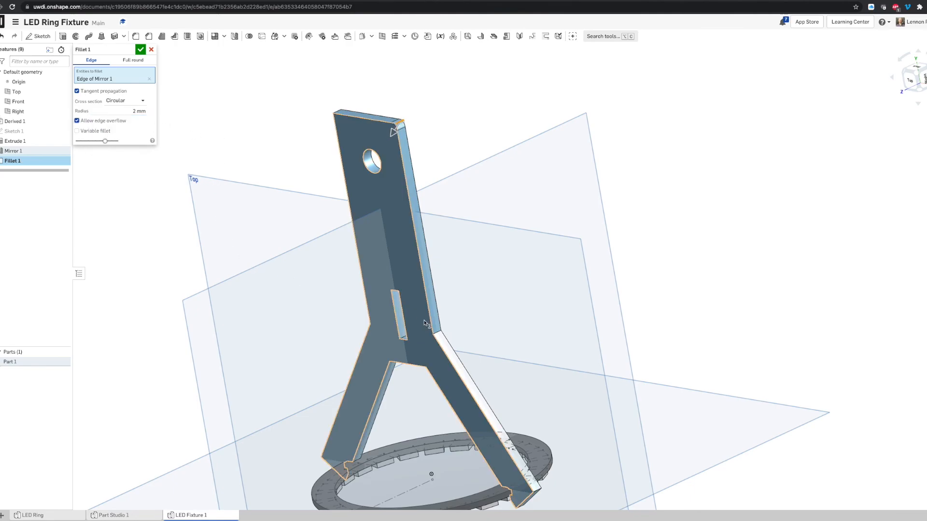
click(438, 333)
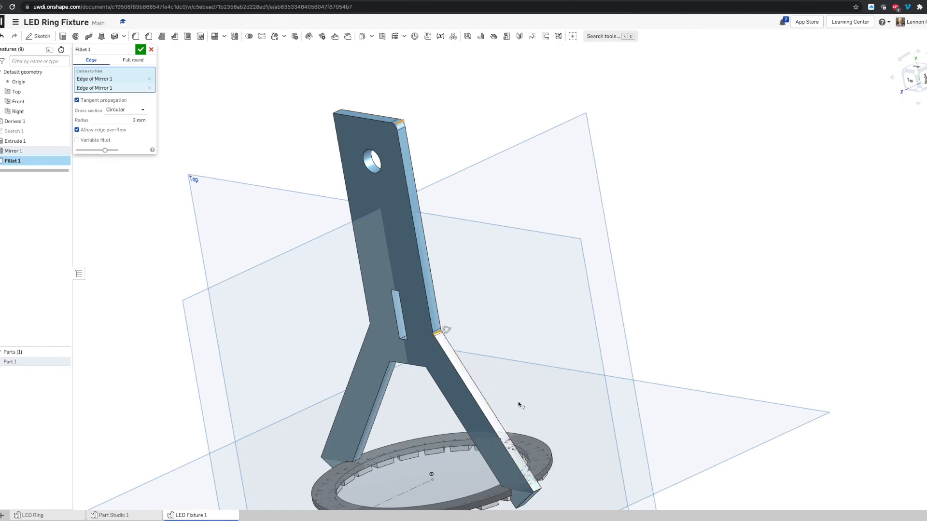
middle_drag(528, 484, 516, 346)
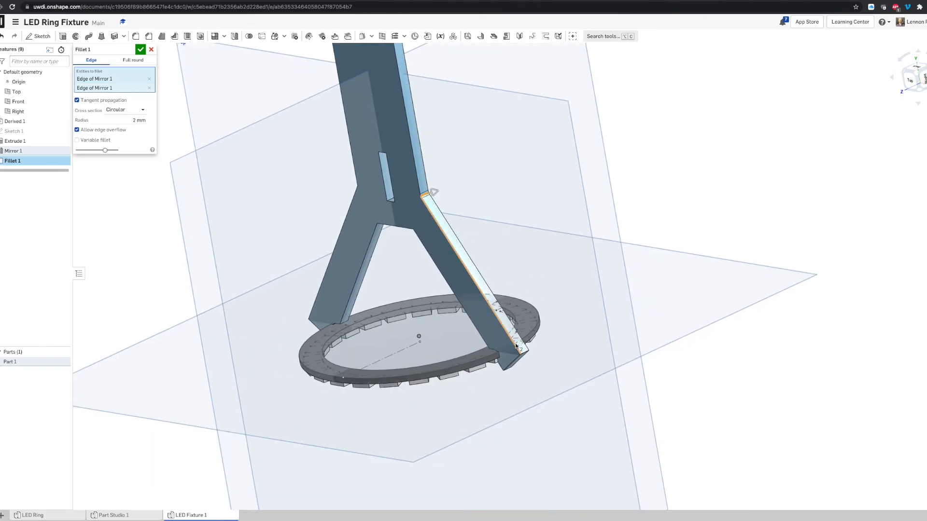
scroll(516, 346, down, 2)
click(530, 357)
right_drag(519, 378, 570, 309)
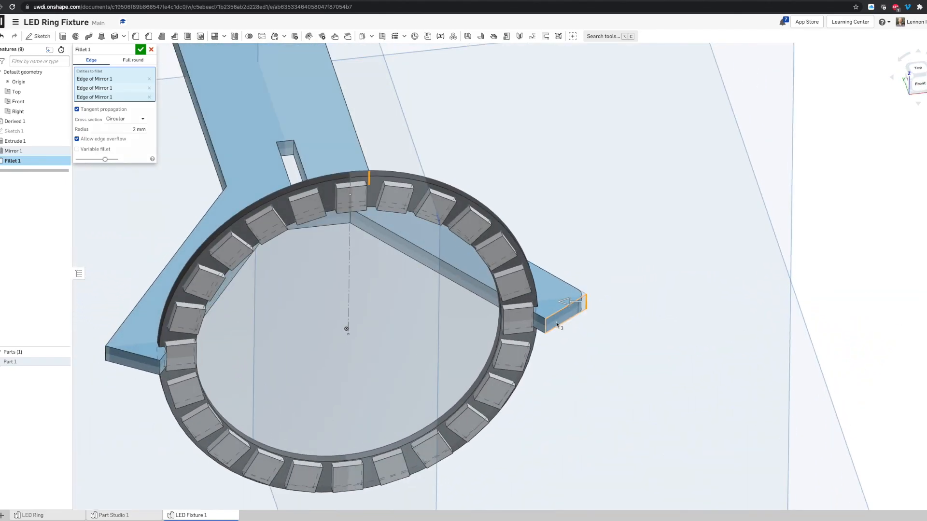
click(546, 325)
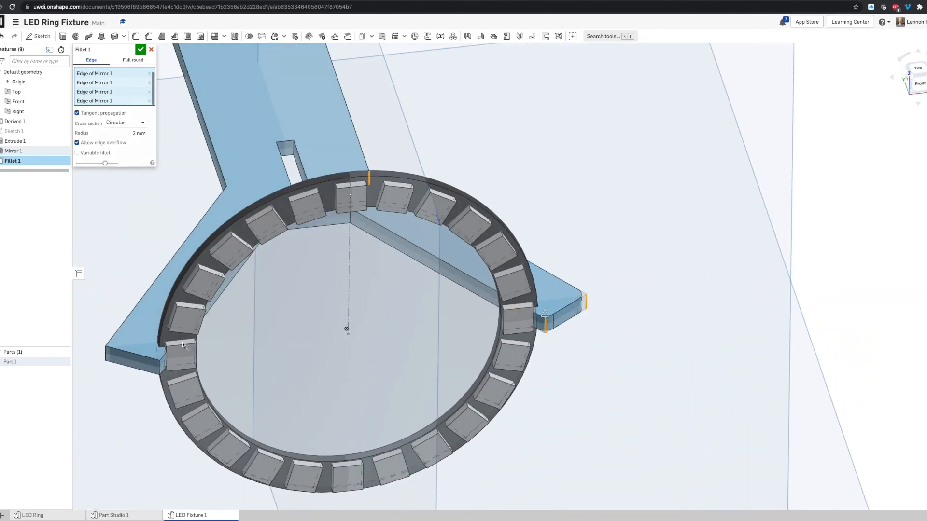
- Add the two foot corner edges of the original leg to the fillet
click(156, 365)
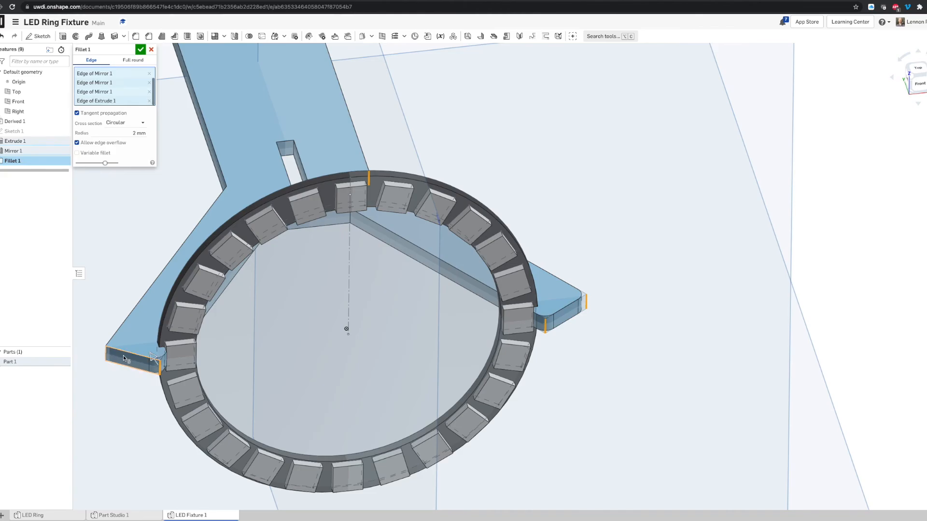
click(105, 356)
scroll(139, 303, up, 1)
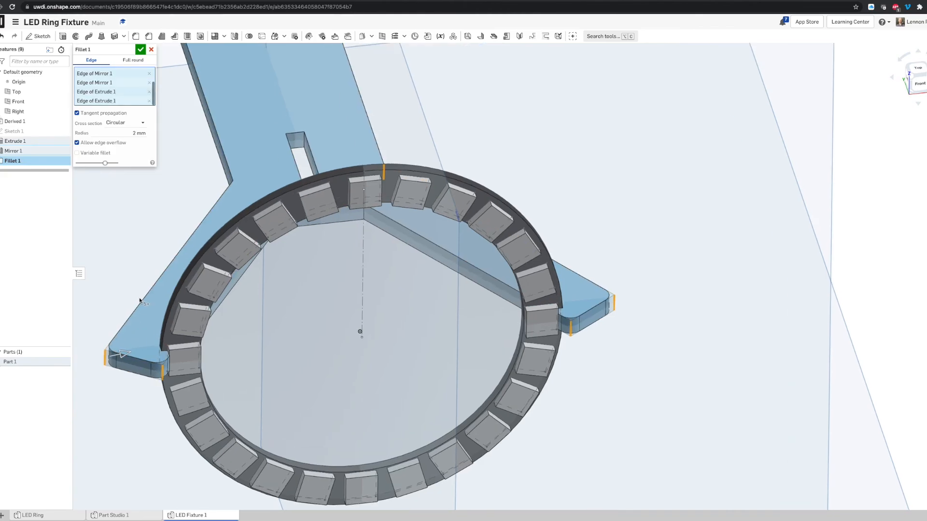
- Add the original half's outer shoulder edge and the two inner corner edges between the legs to the fillet
scroll(138, 303, down, 1)
middle_drag(139, 302, 154, 352)
right_drag(154, 352, 225, 395)
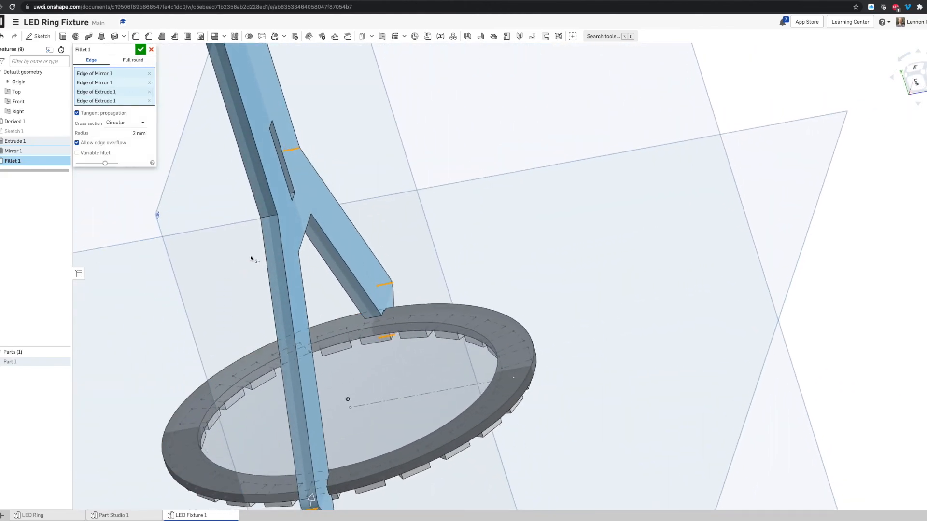
click(273, 219)
right_drag(273, 218, 264, 259)
click(336, 250)
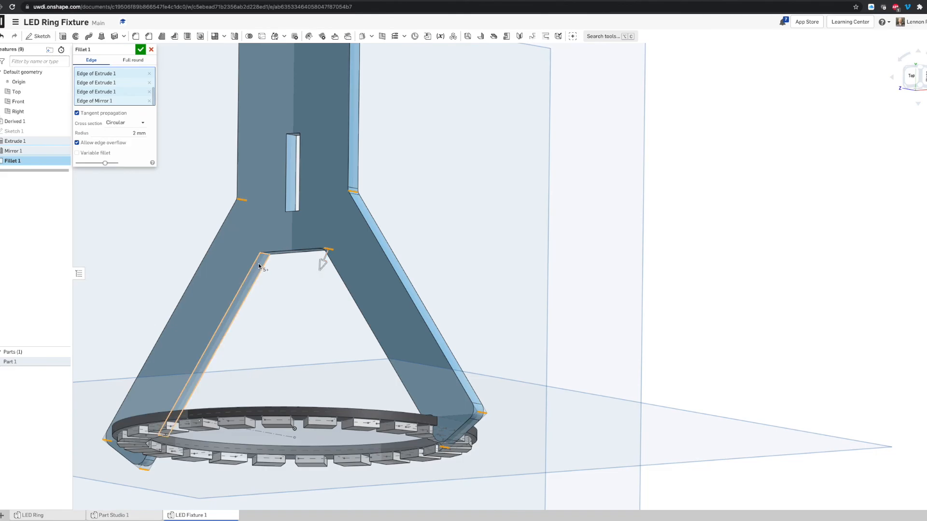
click(265, 255)
- Add the remaining corner edge at the bracket's upper end and complete the 2 mm fillet
scroll(270, 259, down, 5)
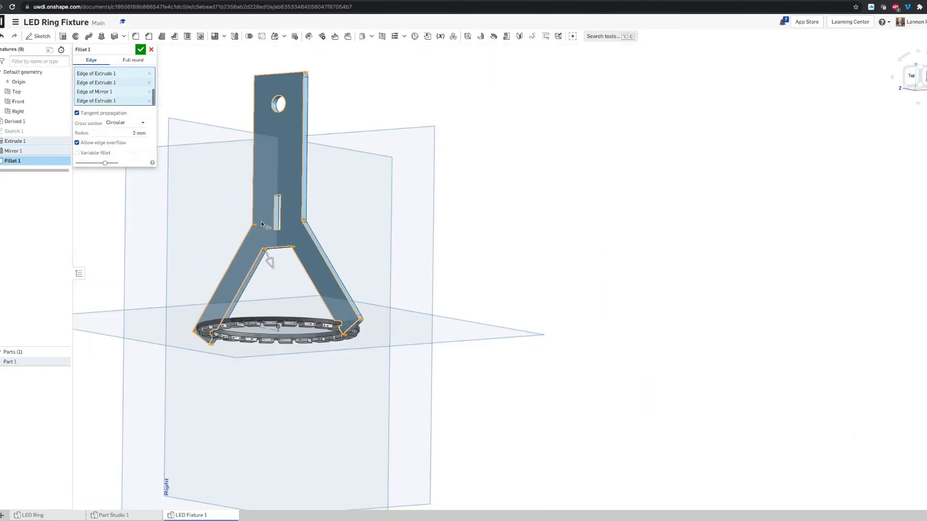
right_drag(307, 228, 302, 174)
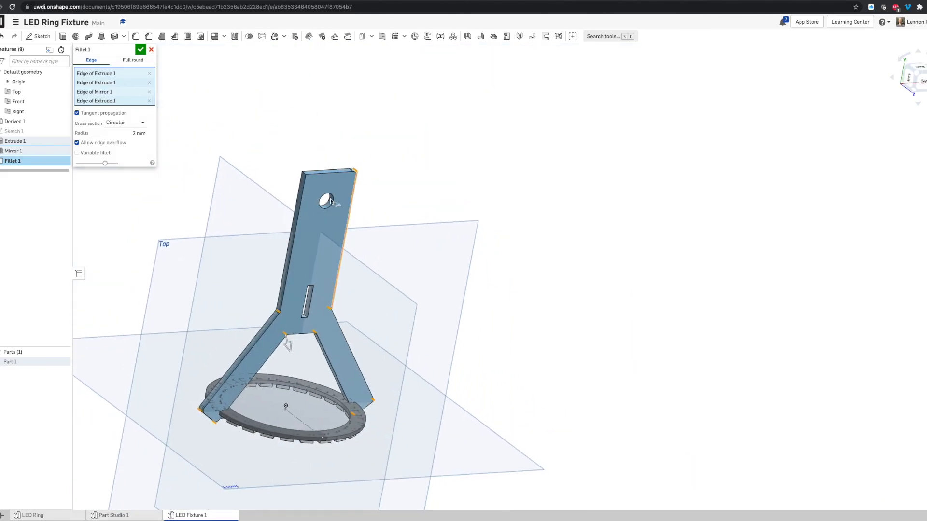
scroll(294, 156, up, 5)
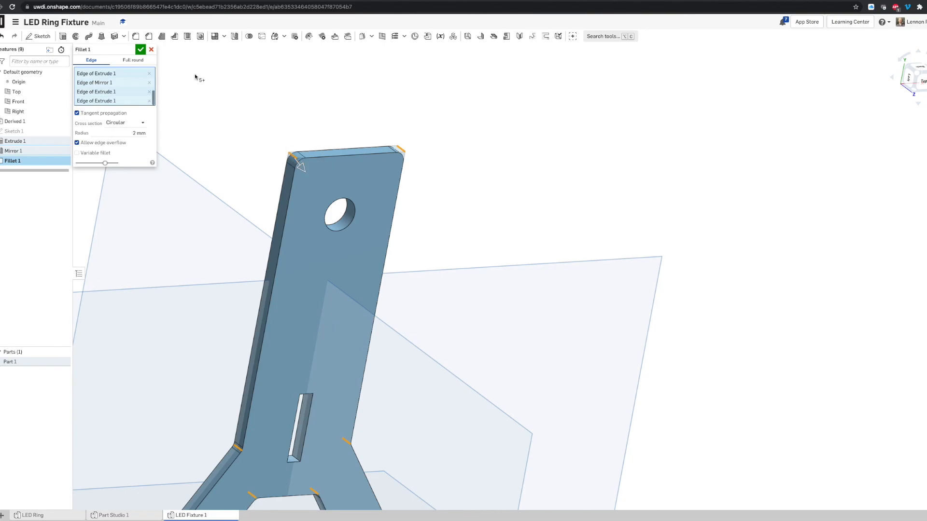
click(140, 50)
scroll(299, 267, down, 5)
right_drag(300, 268, 306, 274)
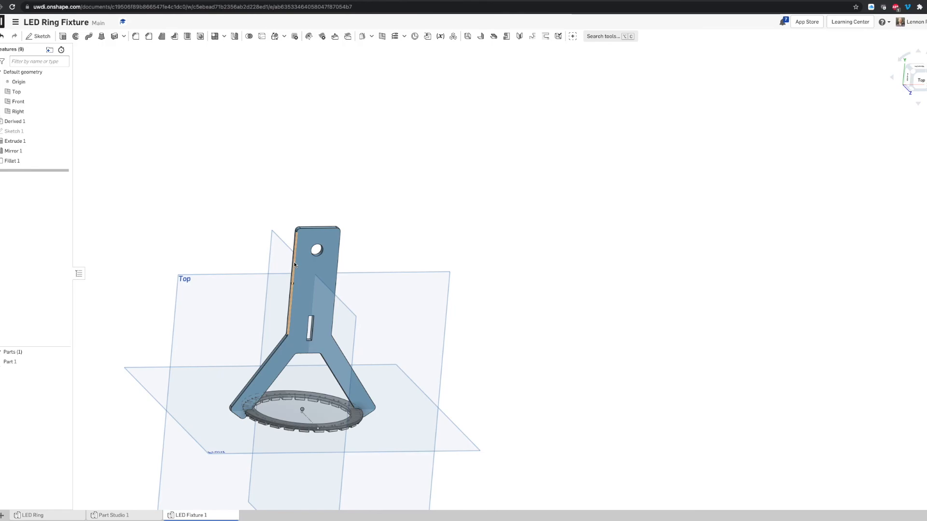
middle_drag(275, 235, 369, 178)
right_drag(382, 220, 364, 213)
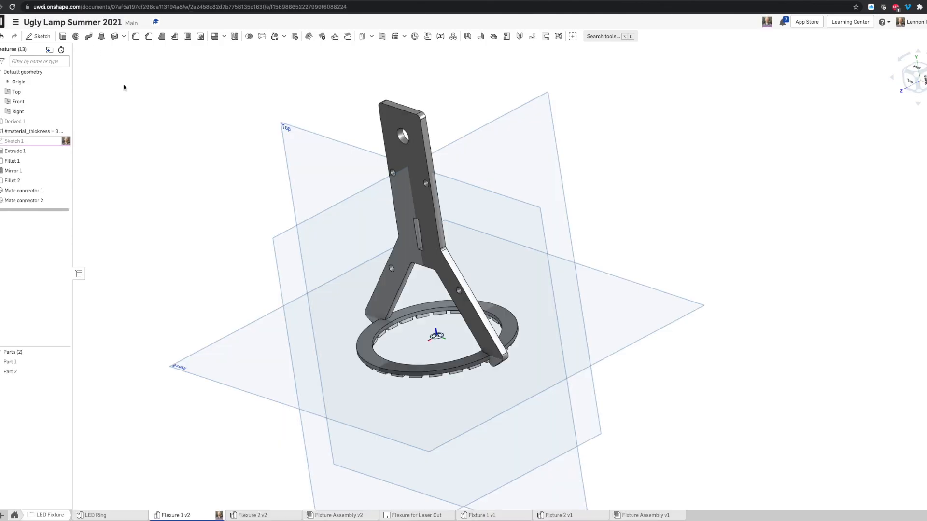
- Switch to the Ugly Lamp Summer 2021 document and open Sketch 1 of Flexure 1 v2 to examine its layout
right_drag(378, 178, 394, 176)
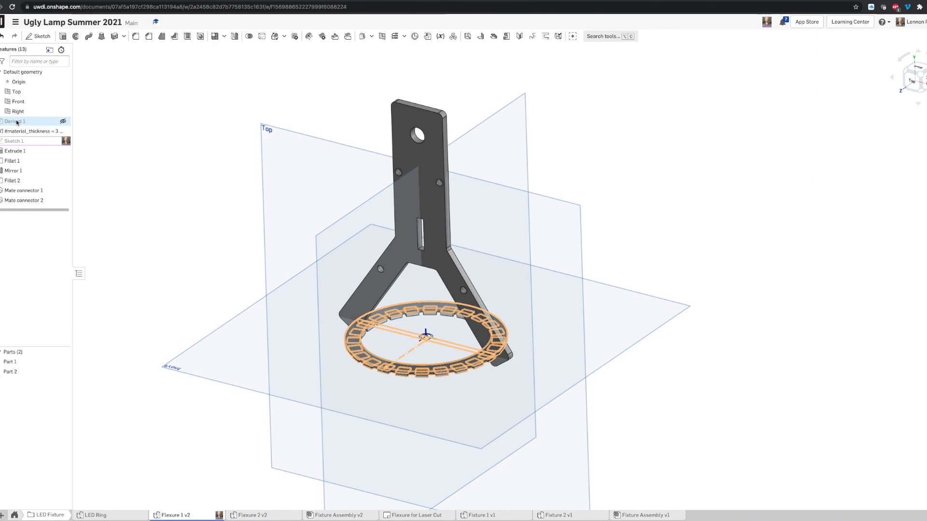
click(16, 142)
double_click(17, 141)
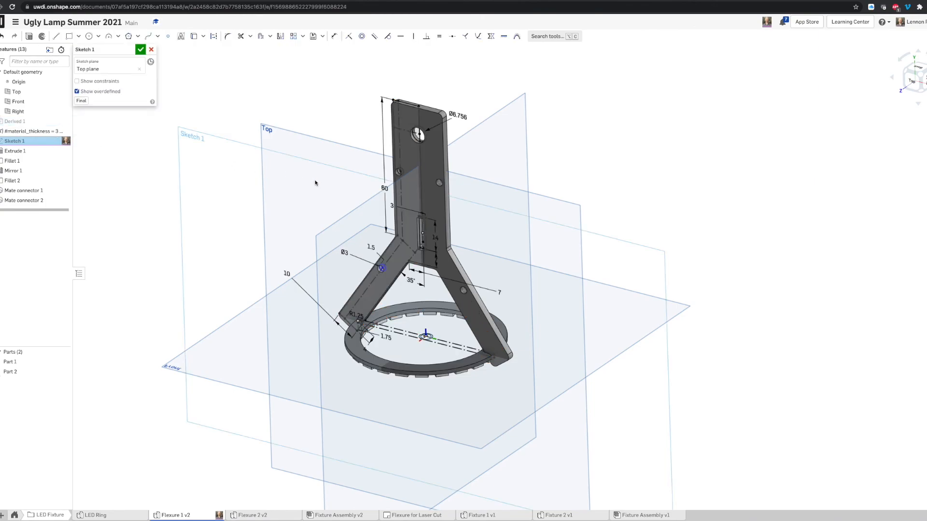
right_drag(408, 207, 418, 199)
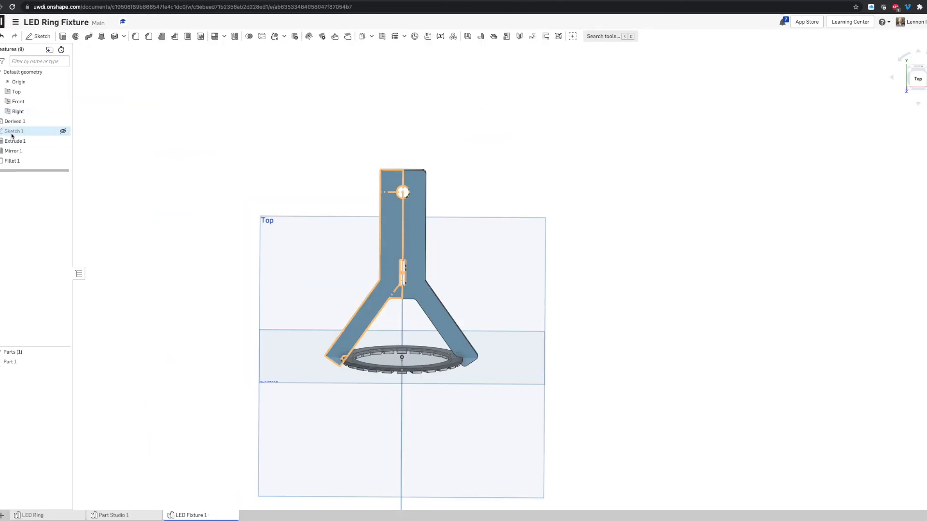
- Reopen Sketch 1 of LED Fixture 1 and draw a horizontal construction line from the outer shoulder corner to the centreline
double_click(12, 134)
click(918, 78)
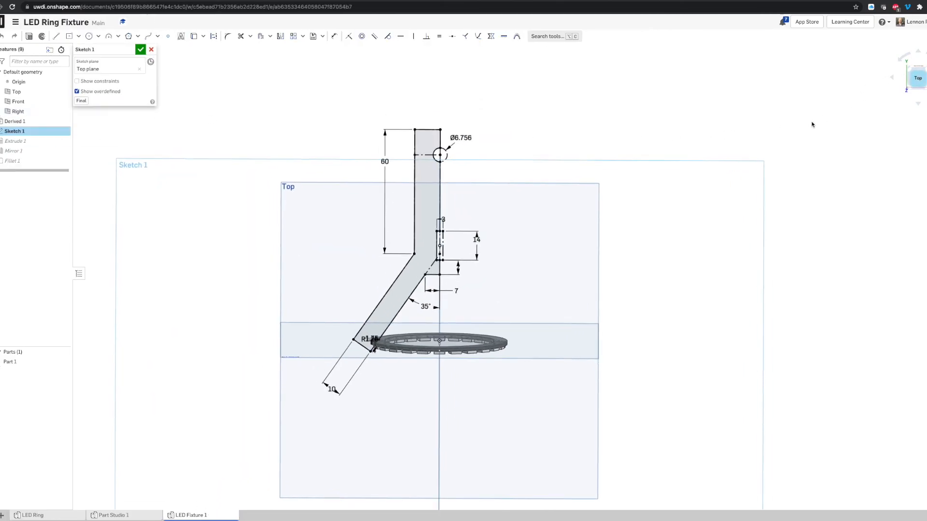
middle_drag(616, 141, 548, 184)
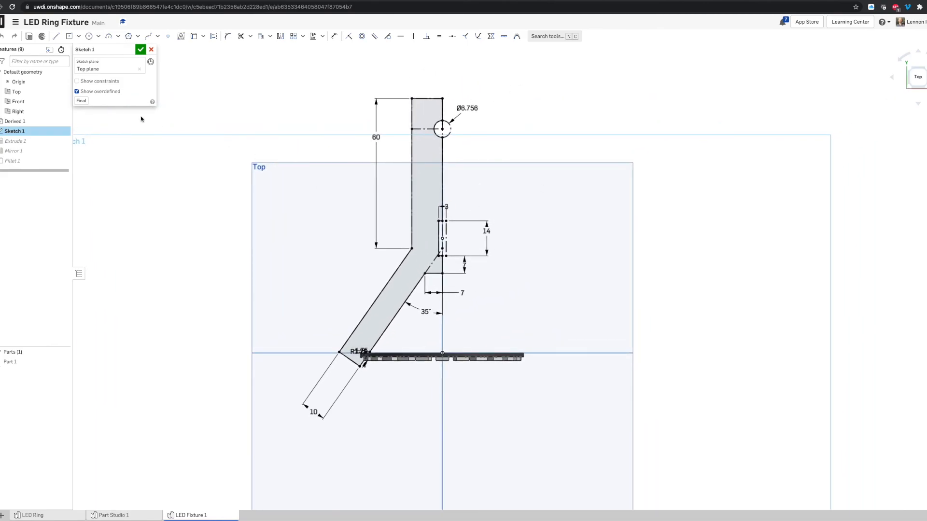
click(56, 37)
click(213, 36)
click(412, 249)
click(442, 249)
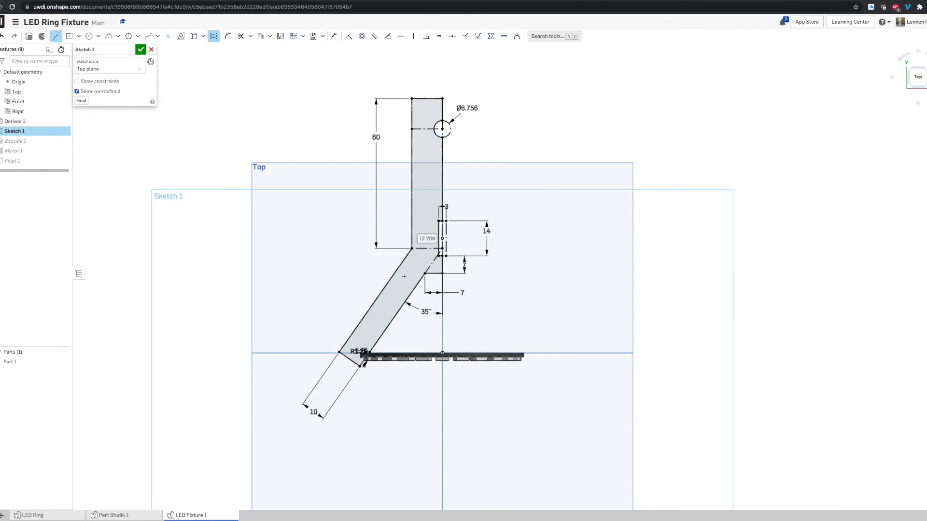
- Draw a line about 52.2 mm long inside the leg, from its end edge to the horizontal construction line, and make it construction geometry
key(q)
click(345, 355)
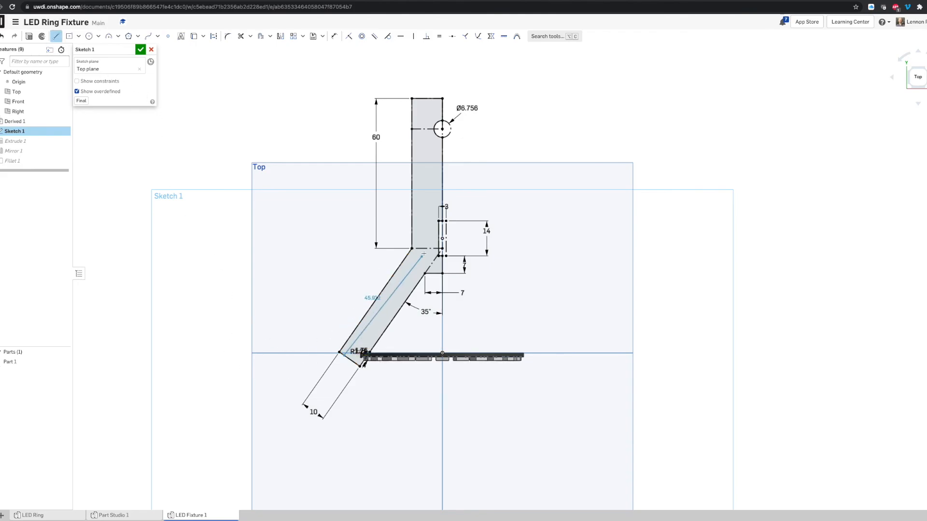
click(421, 249)
key(Escape)
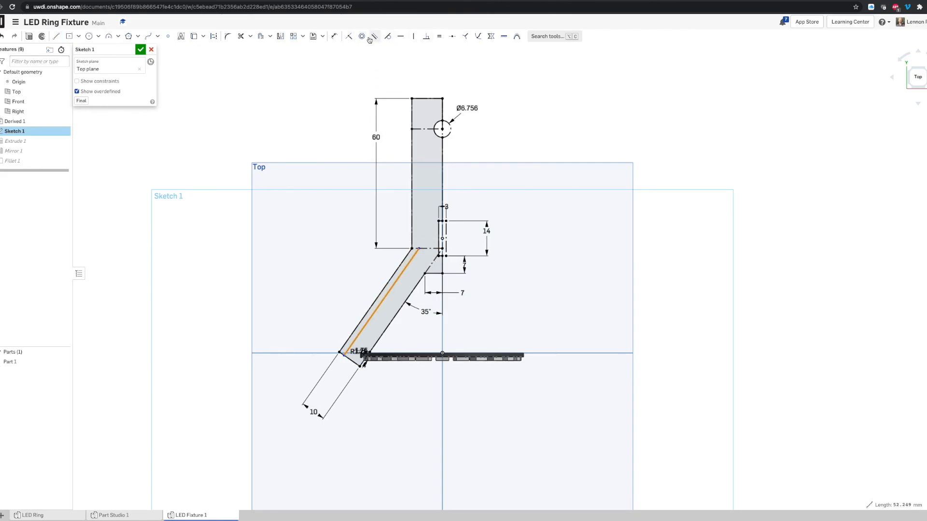
click(214, 36)
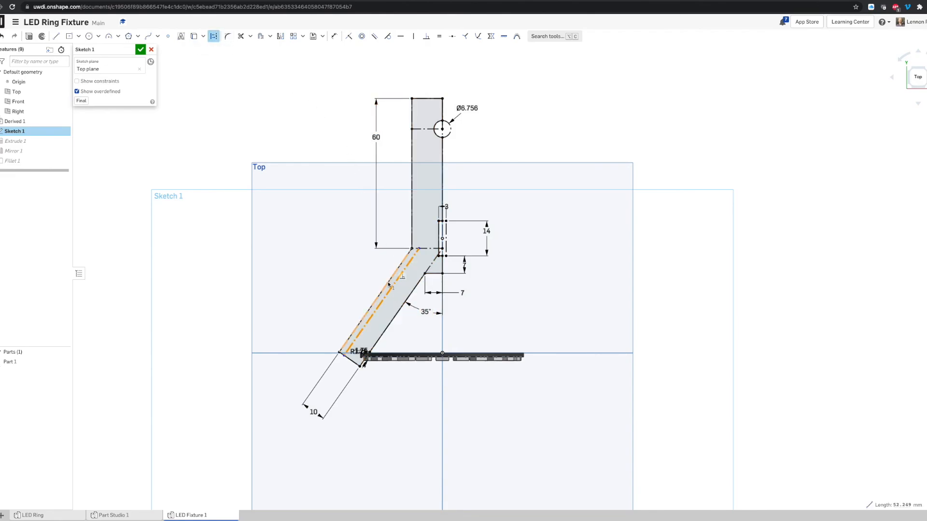
click(198, 252)
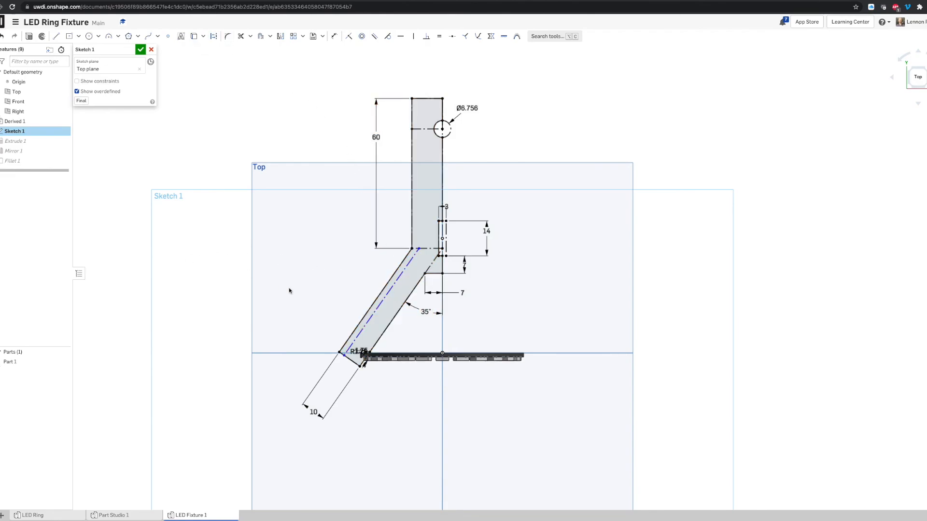
- Constrain the leg's new construction line parallel to the leg's outer edge
click(387, 295)
click(382, 291)
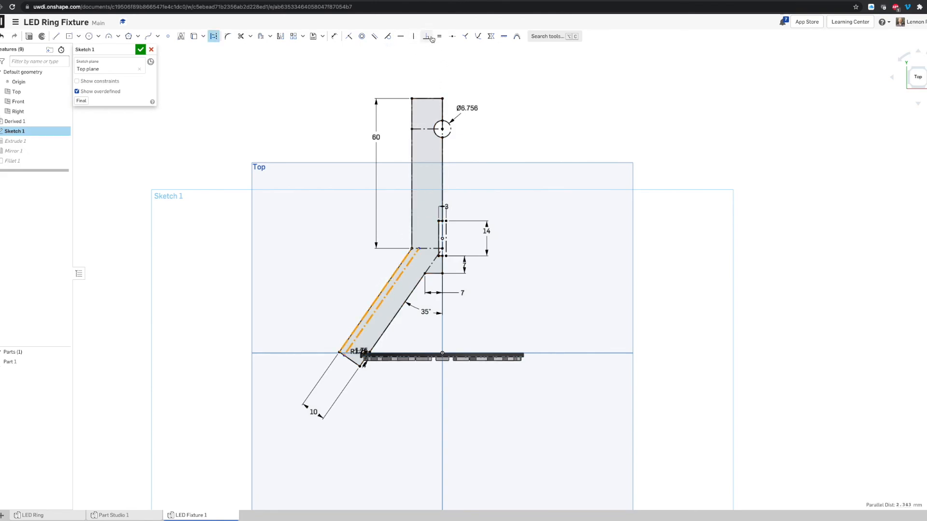
click(379, 38)
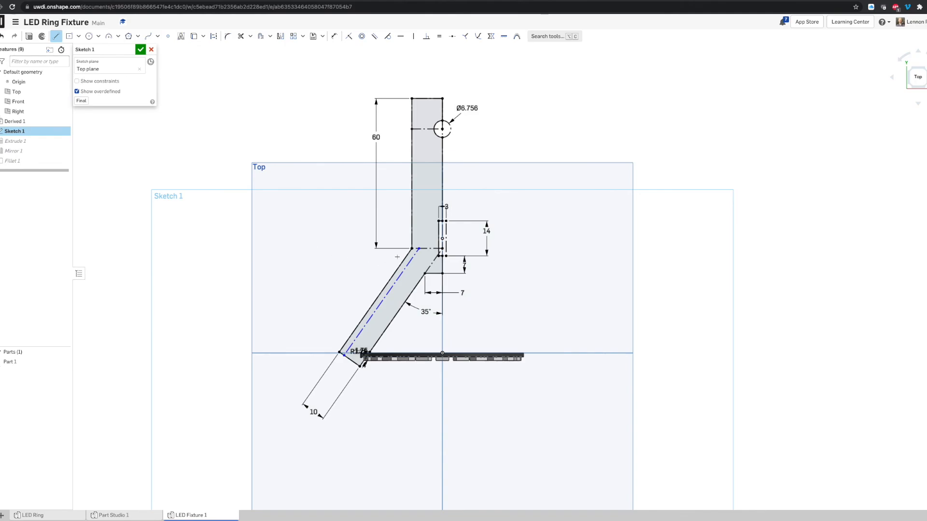
- Draw a 60 mm vertical construction line from the end of the leg's construction line to the profile's upper edge
click(418, 249)
click(418, 97)
key(Escape)
click(419, 113)
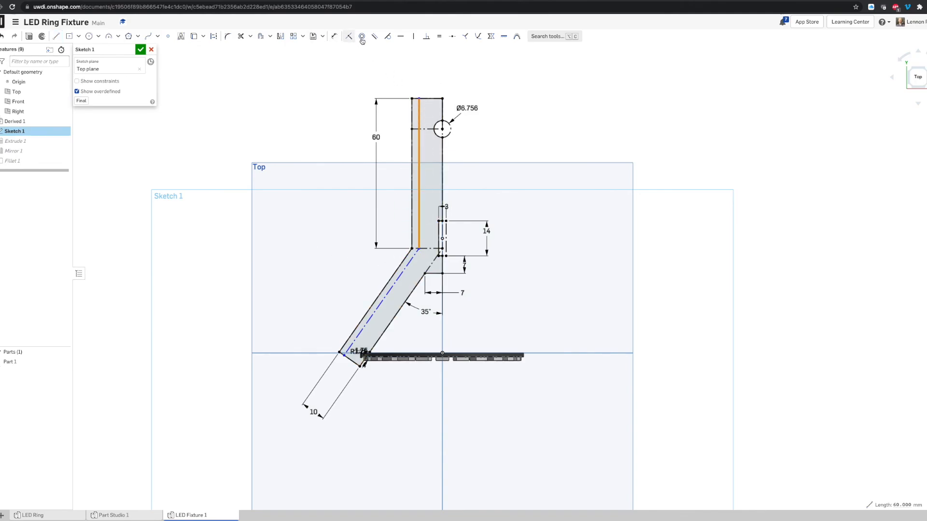
click(216, 40)
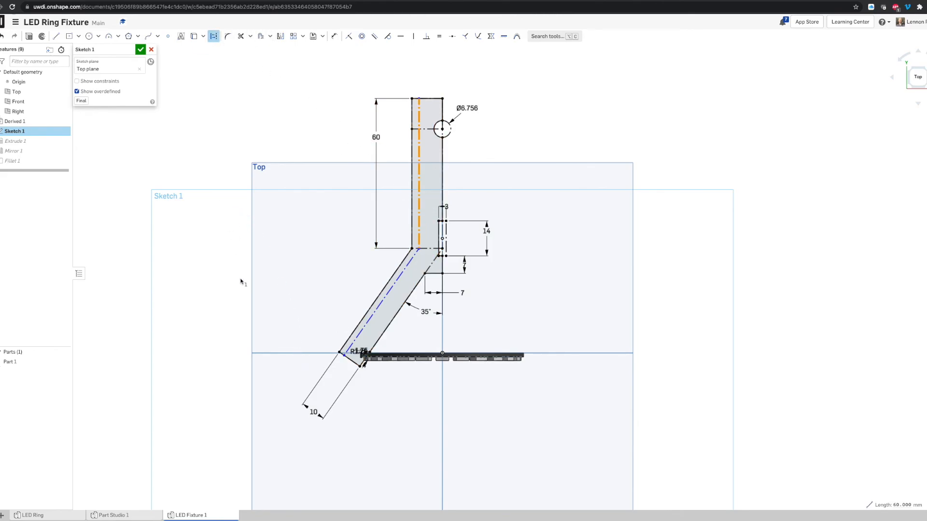
- Examine the leg hole's diameter and its offset from the outer edge in the reference document's Sketch 1
click(71, 2)
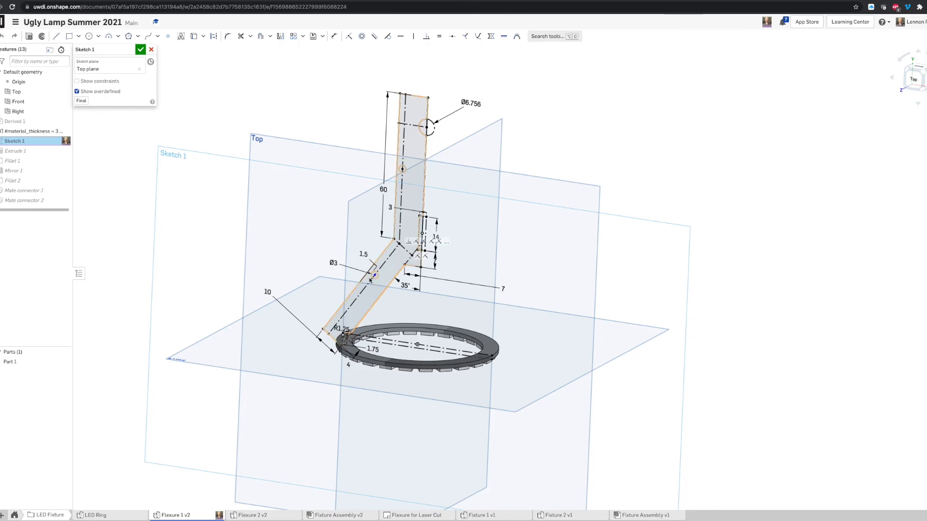
scroll(376, 277, up, 3)
scroll(376, 276, up, 4)
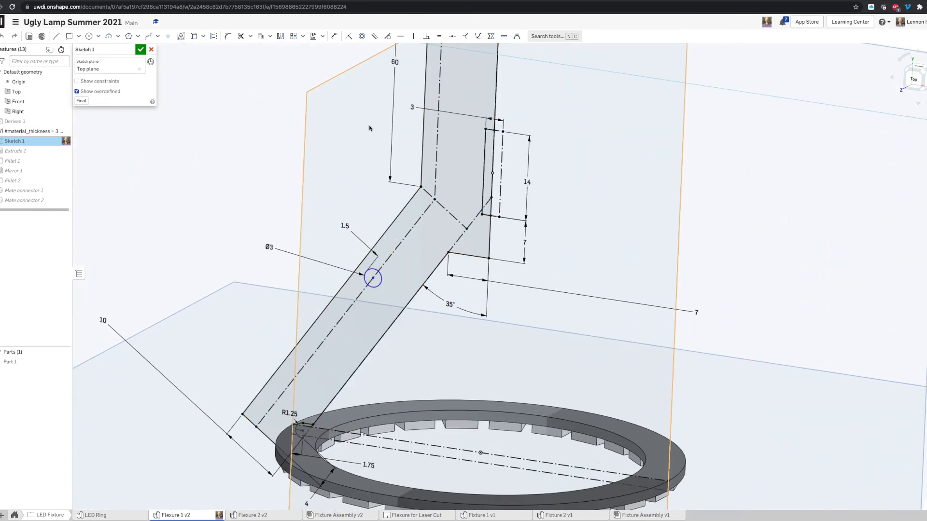
scroll(370, 121, down, 2)
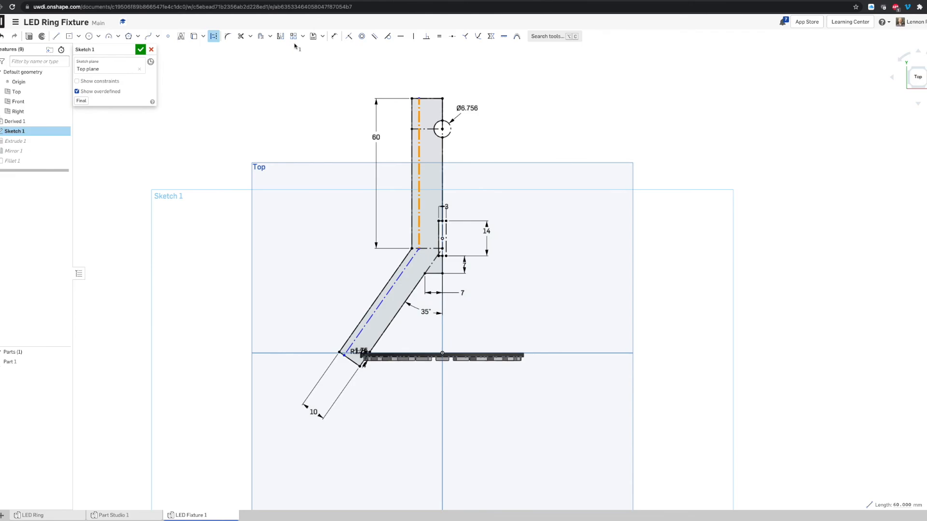
- Sketch a small circle centred on the leg's construction line, about midway along the leg in the LED Ring Fixture sketch
click(334, 37)
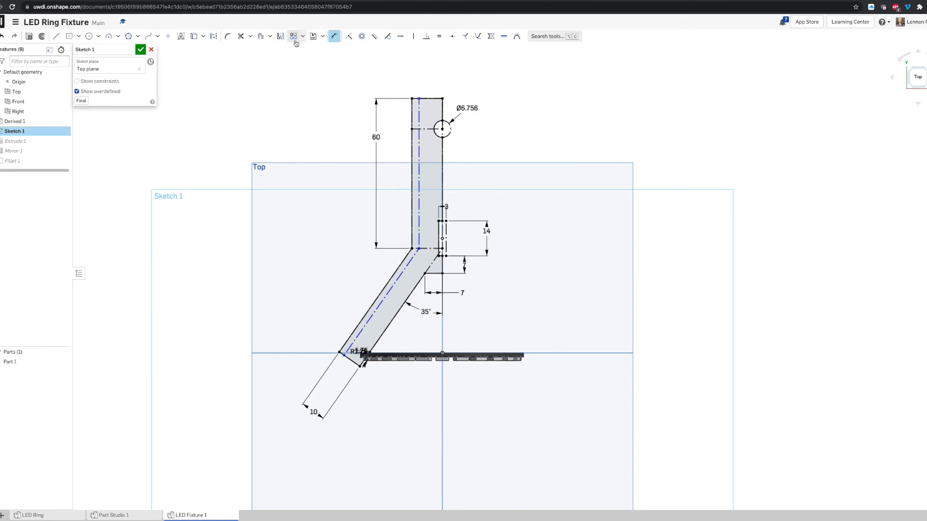
click(89, 36)
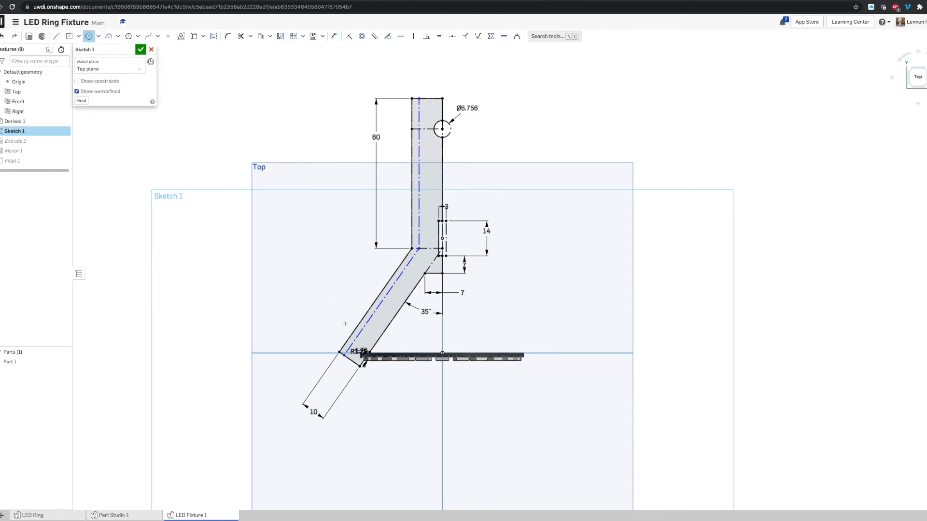
scroll(362, 318, up, 5)
click(439, 239)
click(441, 230)
key(Escape)
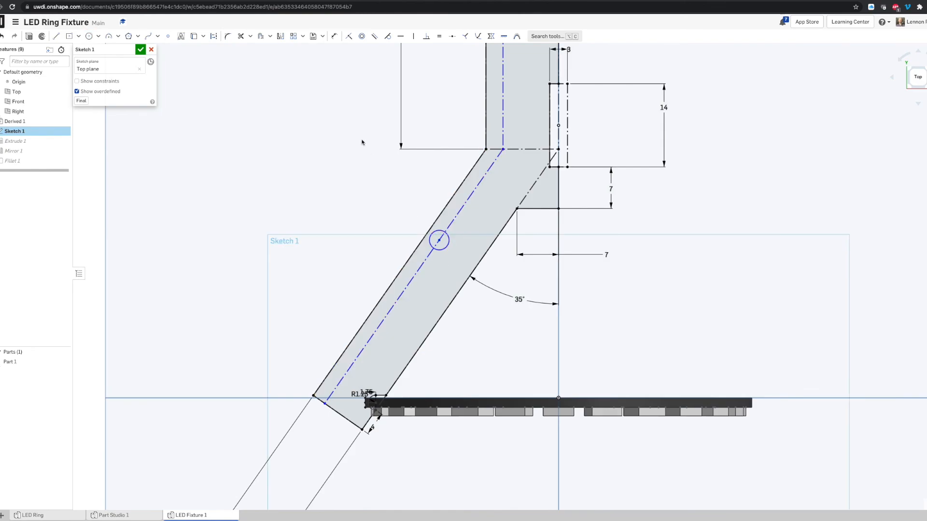
scroll(314, 75, down, 2)
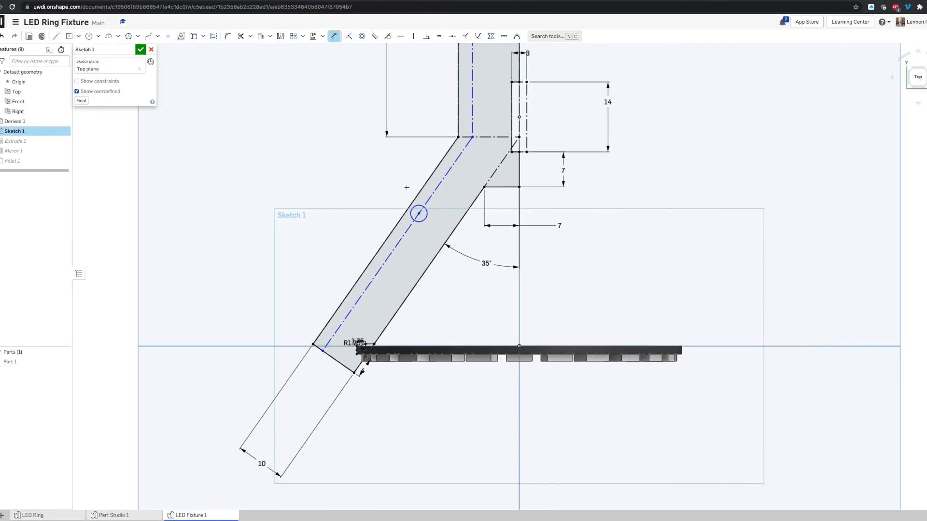
- Set the leg hole's diameter to 3 mm and its offset from the leg's outer edge to 1.5 mm
click(413, 208)
click(372, 195)
text(3)
key(Return)
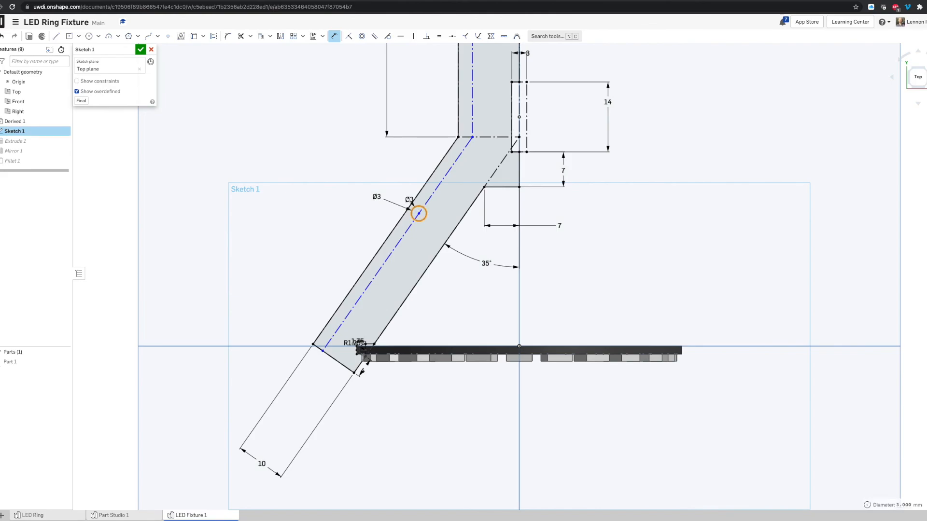
click(412, 201)
click(414, 189)
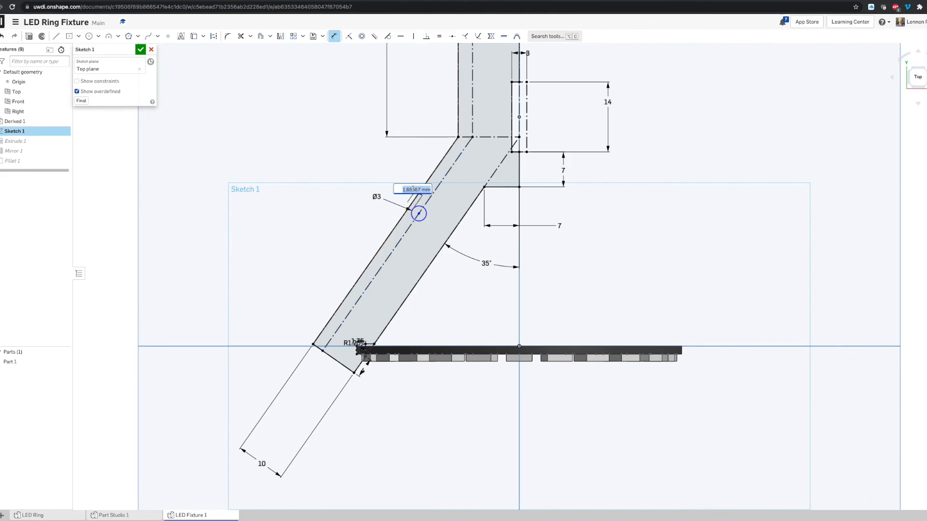
text(1.5mm)
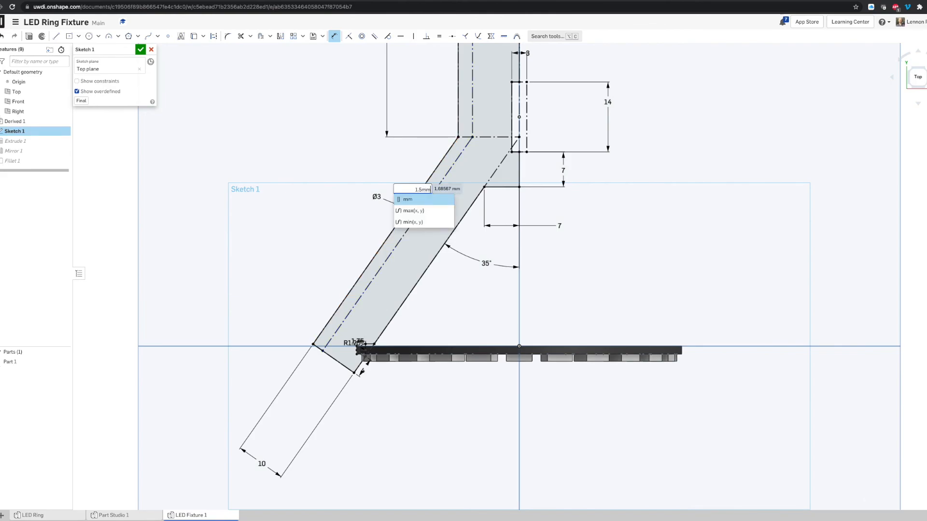
key(Return)
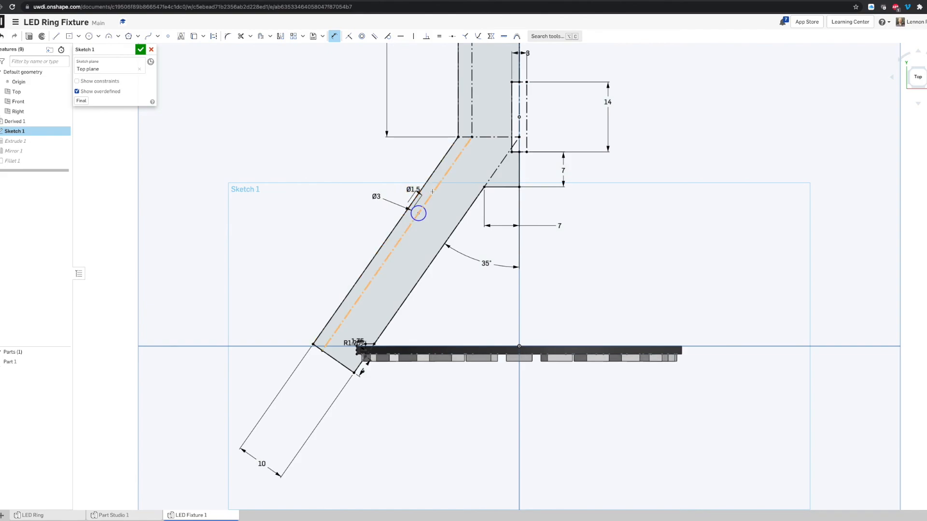
- Move the leg hole along the leg's construction line, slightly closer to the bend
key(Escape)
drag(418, 217, 409, 238)
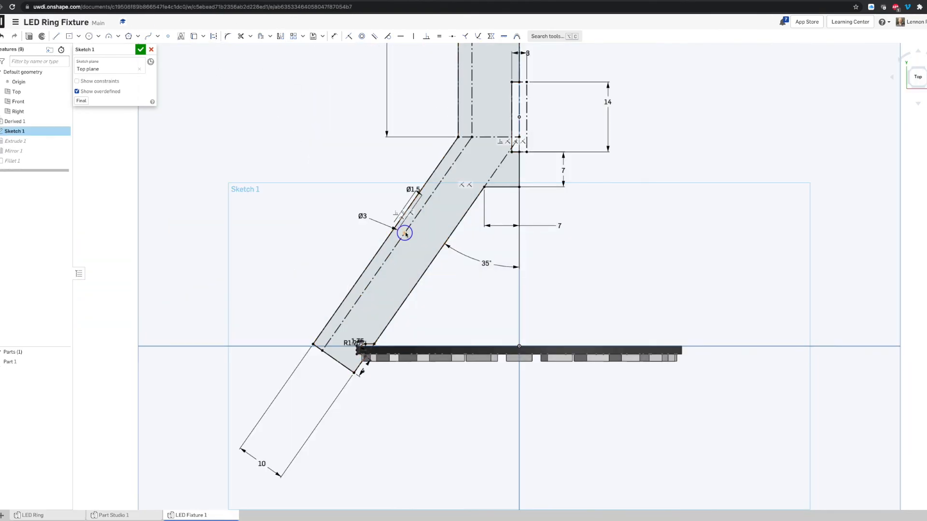
drag(405, 234, 427, 205)
- Examine the placement of the upper hole on the vertical construction line in the reference document's Sketch 1
scroll(442, 128, down, 1)
middle_drag(452, 116, 403, 288)
middle_drag(402, 253, 393, 286)
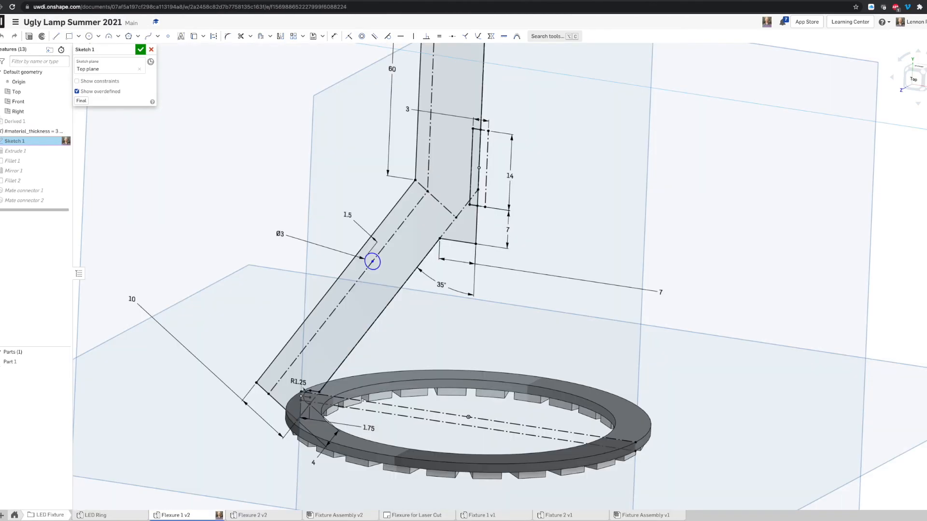
scroll(468, 136, down, 2)
scroll(468, 136, up, 3)
middle_drag(468, 135, 461, 210)
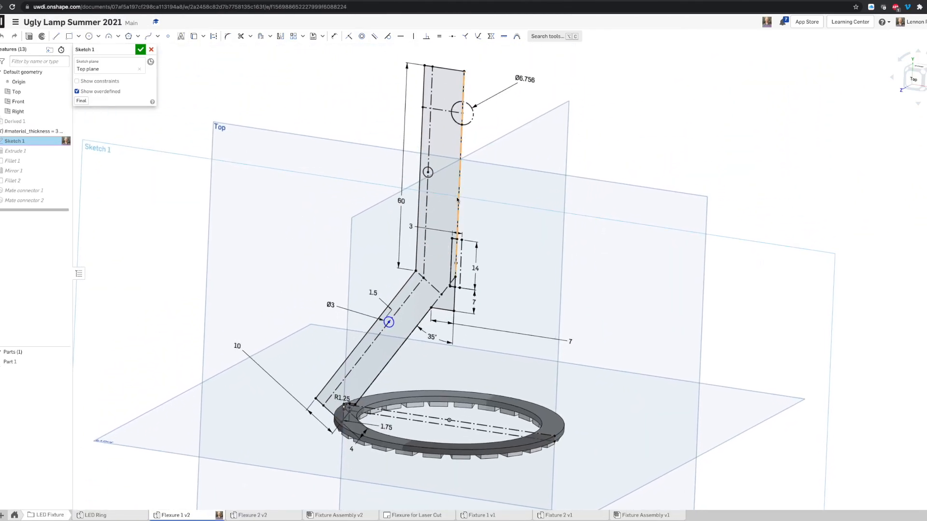
scroll(451, 190, up, 1)
mouse_move(451, 190)
right_down()
mouse_move(459, 191)
mouse_move(446, 166)
mouse_move(511, 158)
mouse_move(482, 166)
right_up()
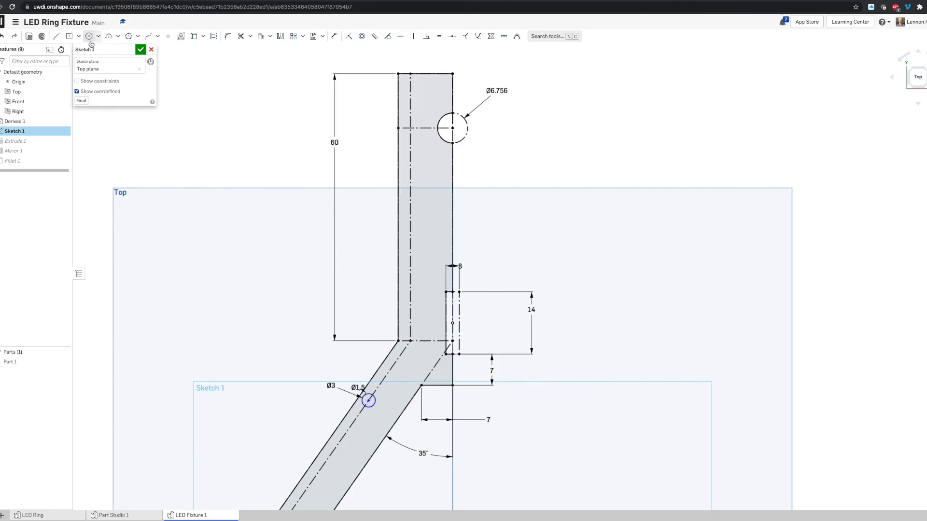
- Sketch a circle centred on the vertical construction line, constrain it equal to the leg hole, and finish the sketch
click(89, 36)
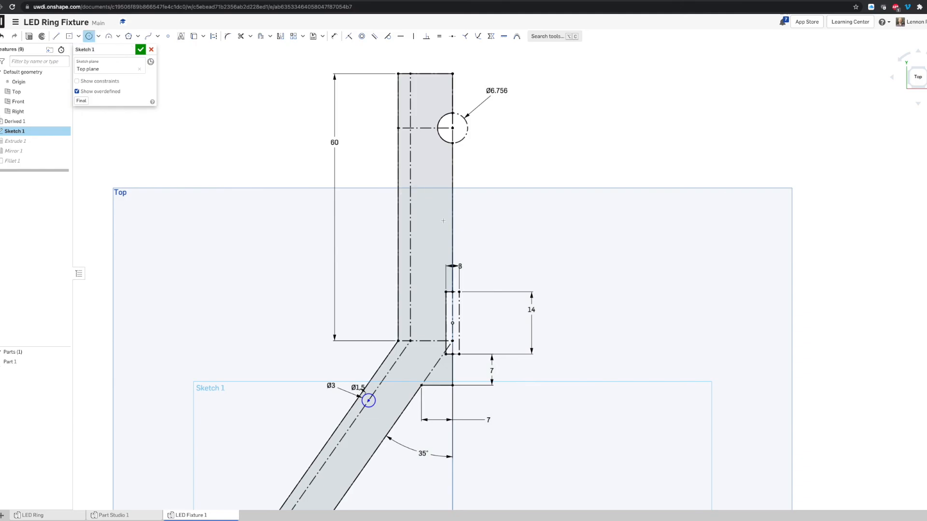
click(412, 203)
key(Escape)
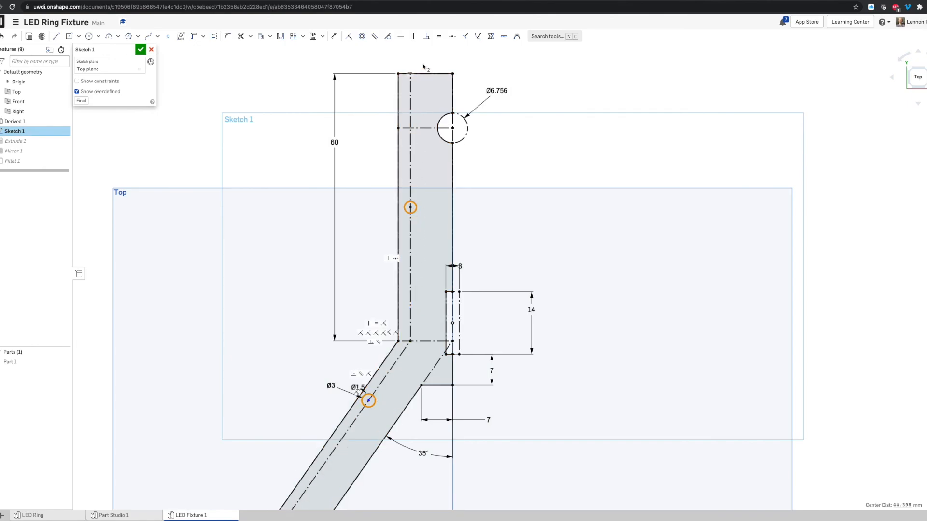
click(441, 38)
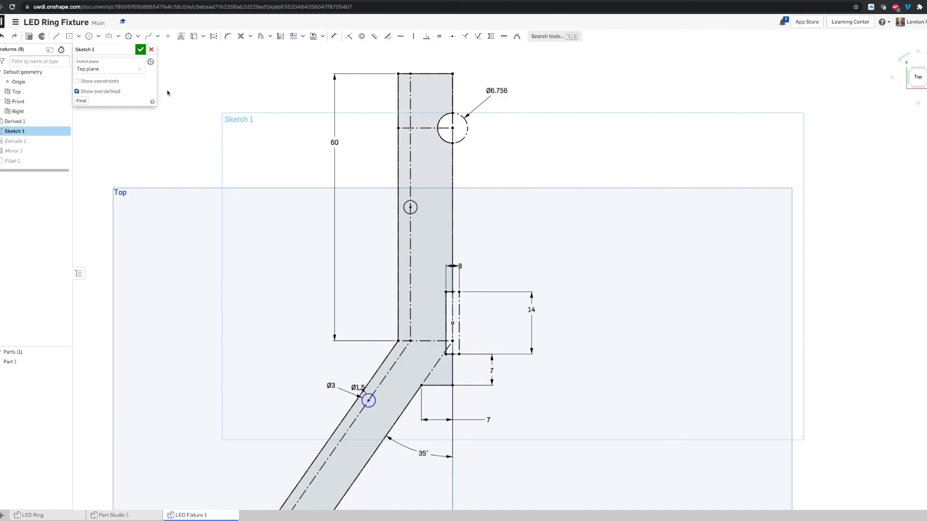
scroll(369, 261, down, 1)
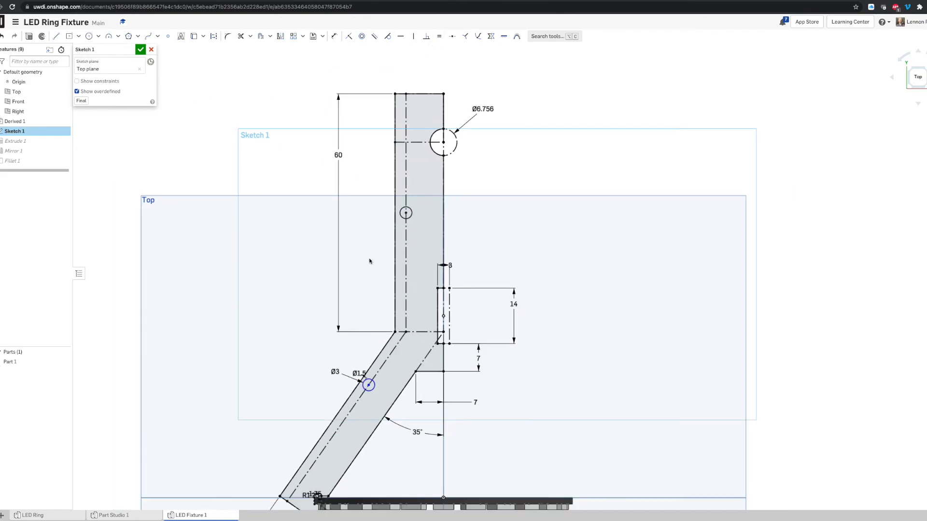
click(140, 49)
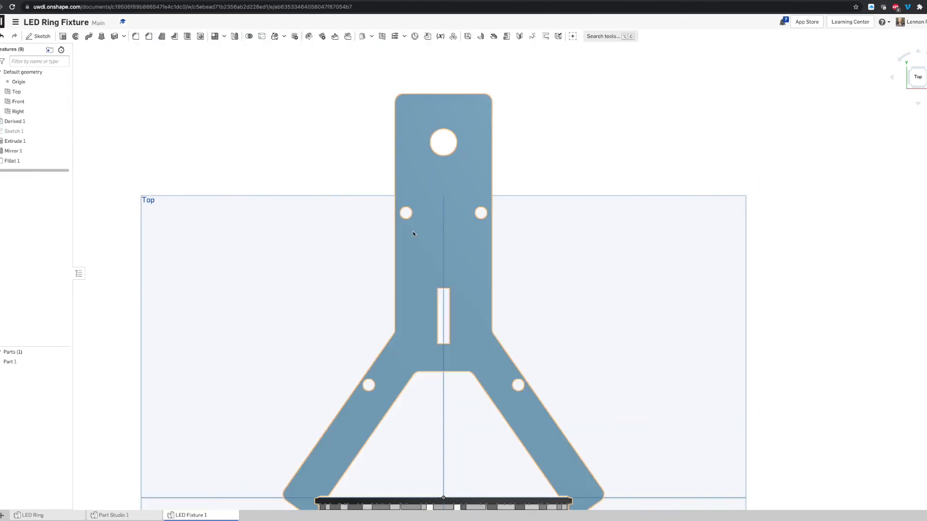
- Examine how the second fixture fits onto the first in the reference document's Fixture Assembly v2
scroll(413, 231, down, 2)
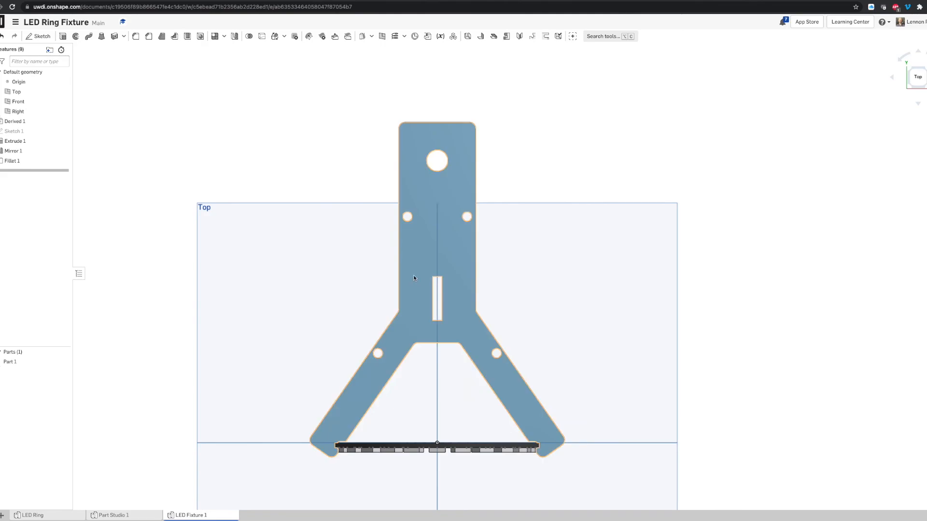
scroll(376, 333, up, 3)
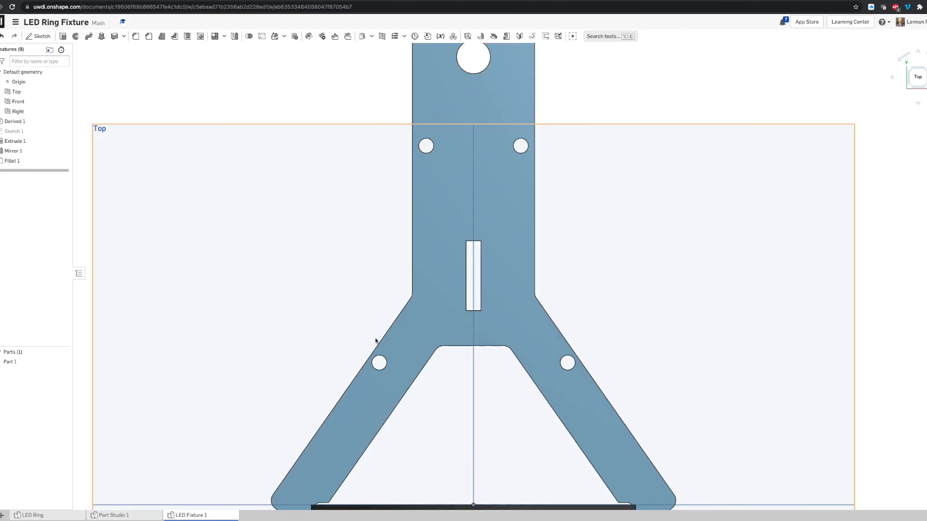
click(917, 76)
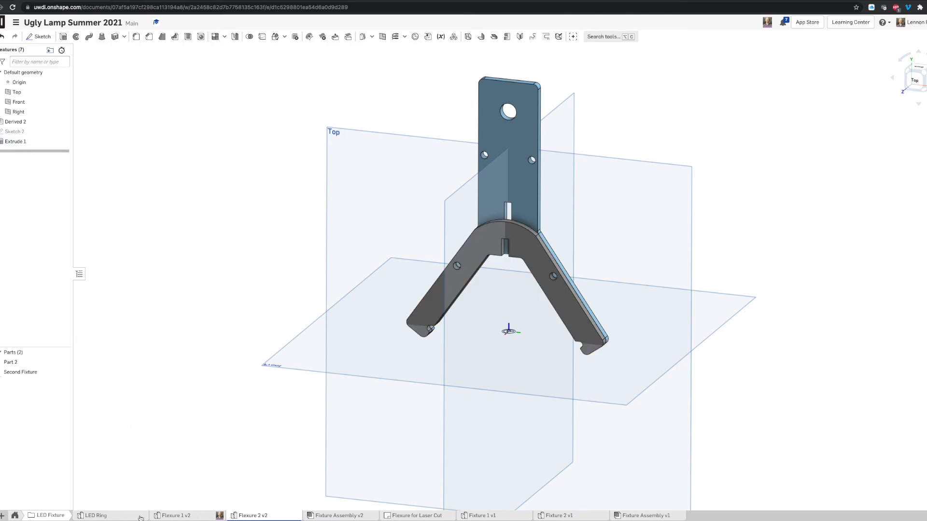
click(339, 515)
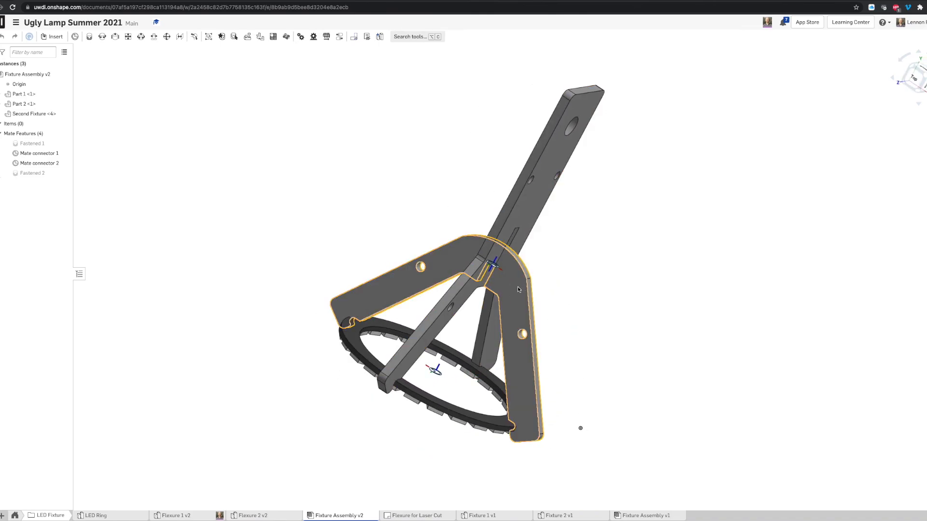
click(441, 266)
right_drag(512, 295, 536, 180)
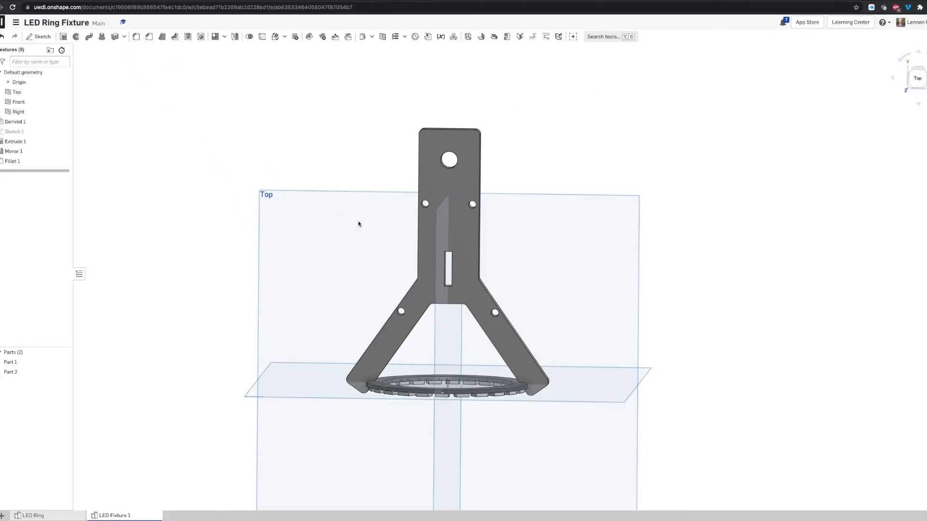
- Create a new Part Studio in the LED Ring Fixture document and name it LED Fixture 2
right_drag(359, 223, 393, 258)
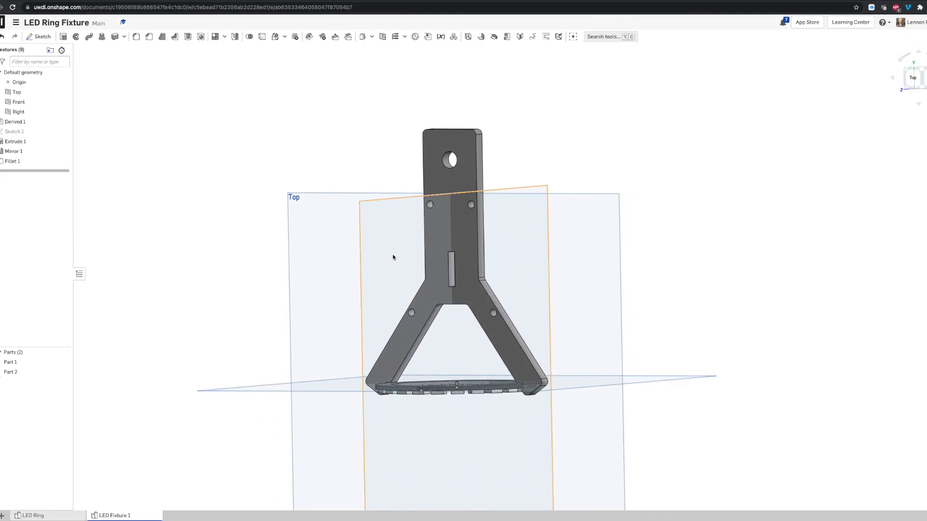
click(2, 516)
click(33, 453)
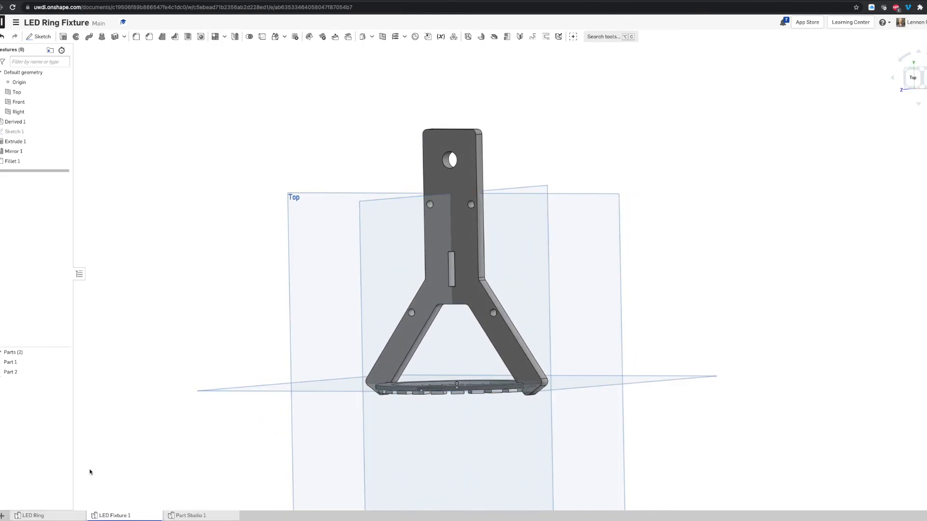
right_click(191, 515)
click(199, 454)
text(LED Fixture 2)
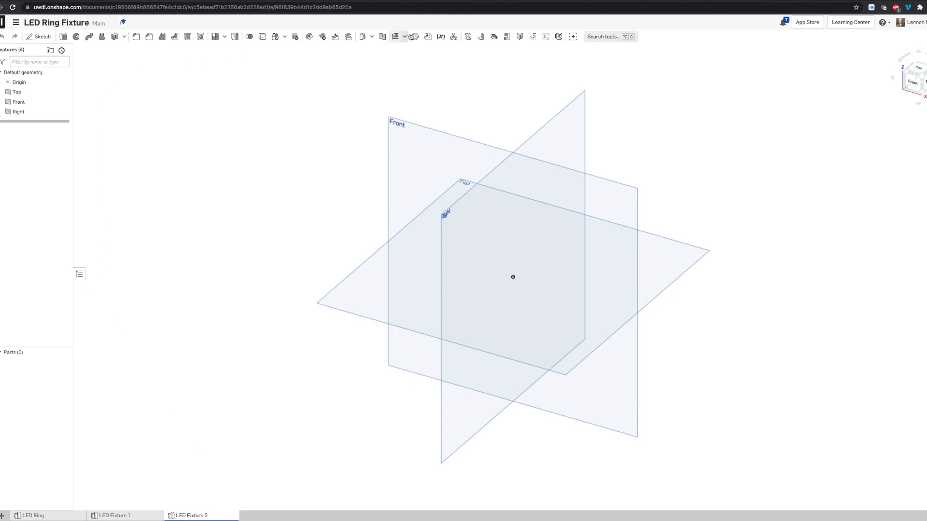
- Derive Part 2 from LED Fixture 1 into the LED Fixture 2 studio
click(429, 37)
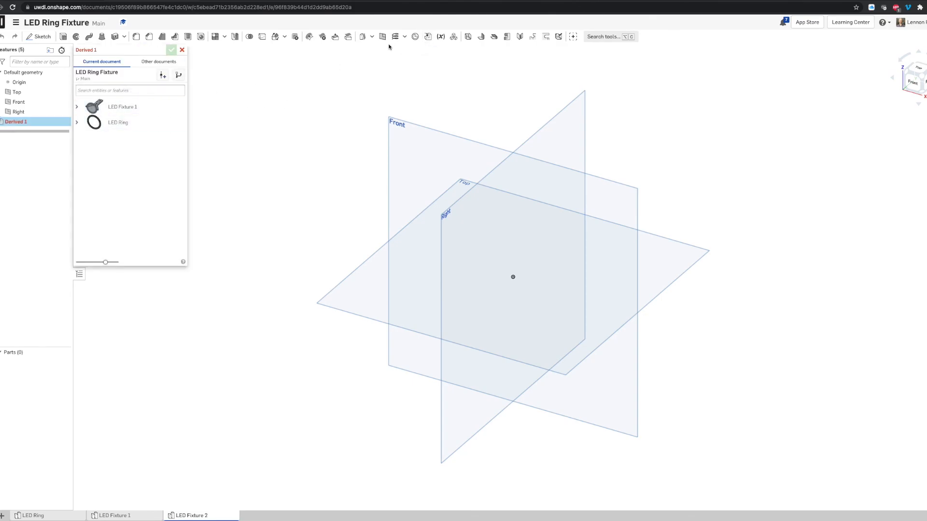
click(79, 108)
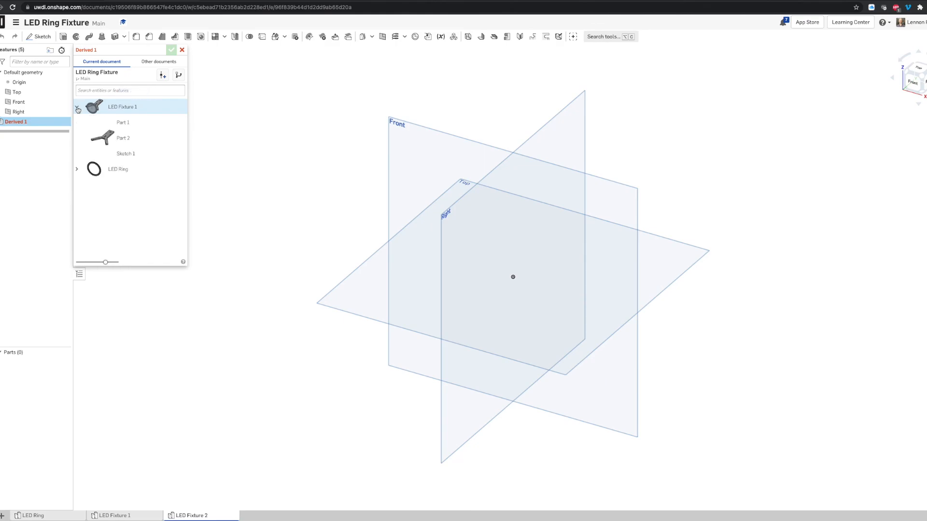
click(113, 139)
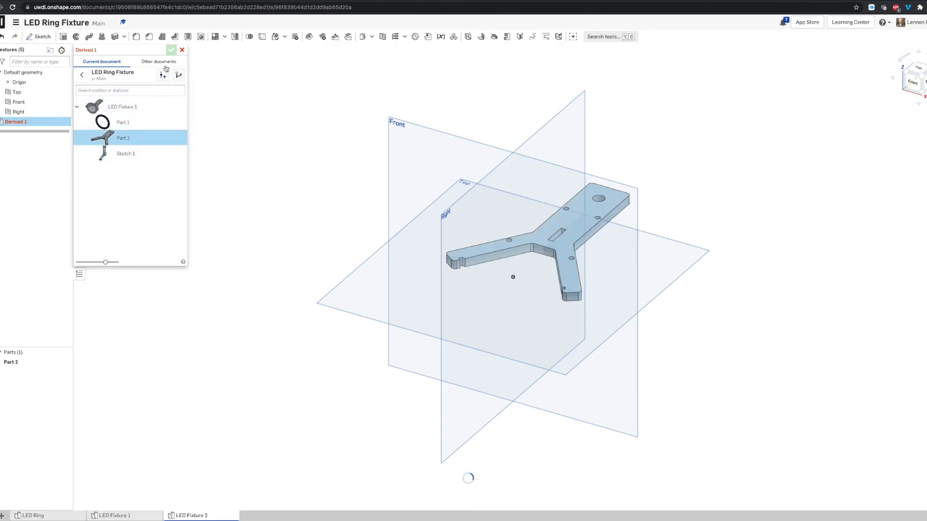
click(132, 142)
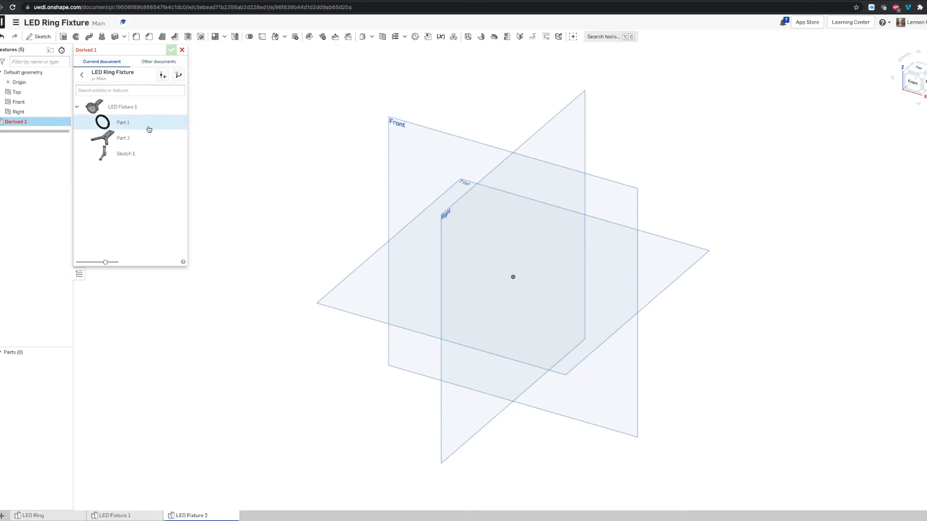
click(143, 144)
click(171, 49)
right_drag(406, 183, 384, 256)
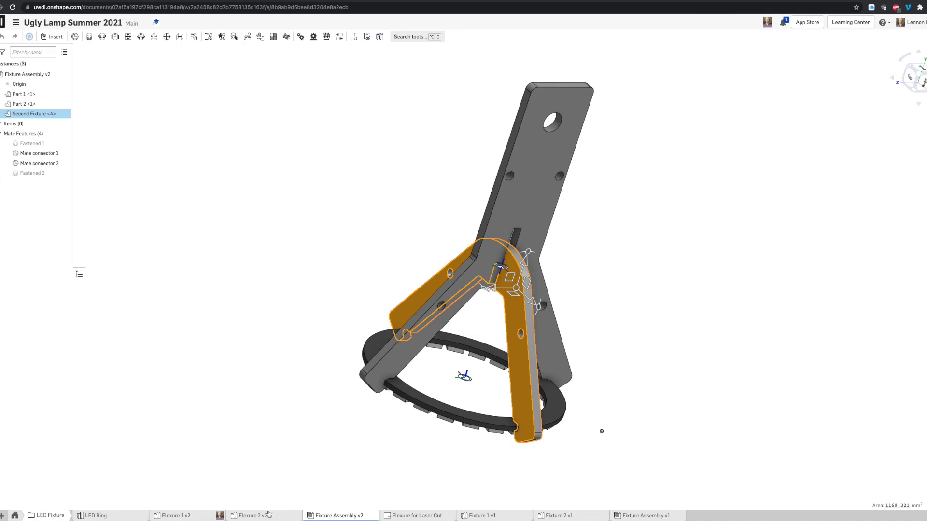
- Examine the second fixture's shape against the derived bracket in the reference document's Flexure 2 v2 studio
click(251, 515)
right_drag(457, 271, 432, 301)
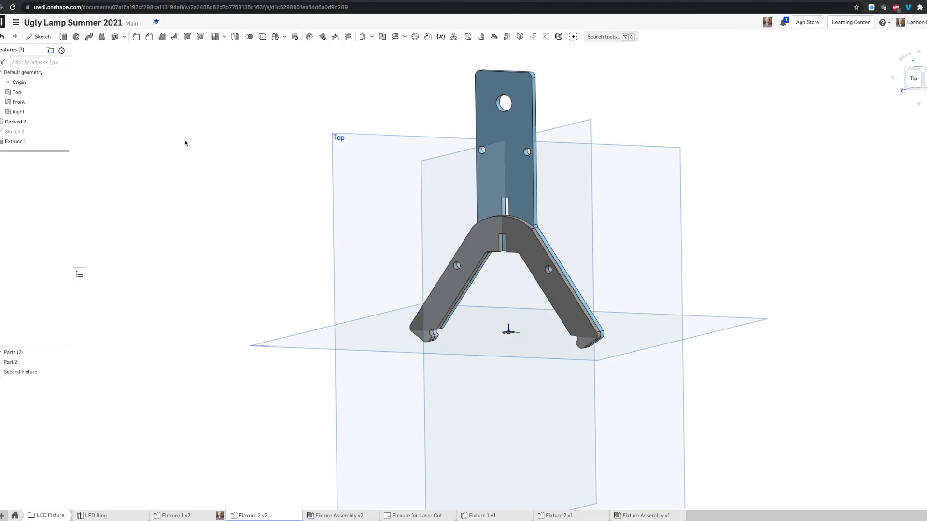
click(63, 362)
right_drag(372, 311, 354, 315)
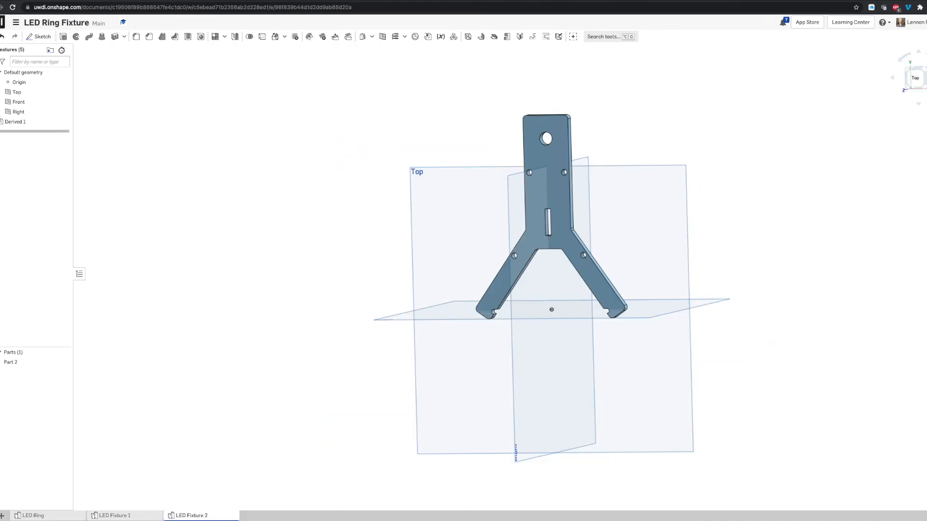
- Start a sketch on the derived bracket's flat face in LED Fixture 2 and view it from the top
right_drag(515, 184, 538, 214)
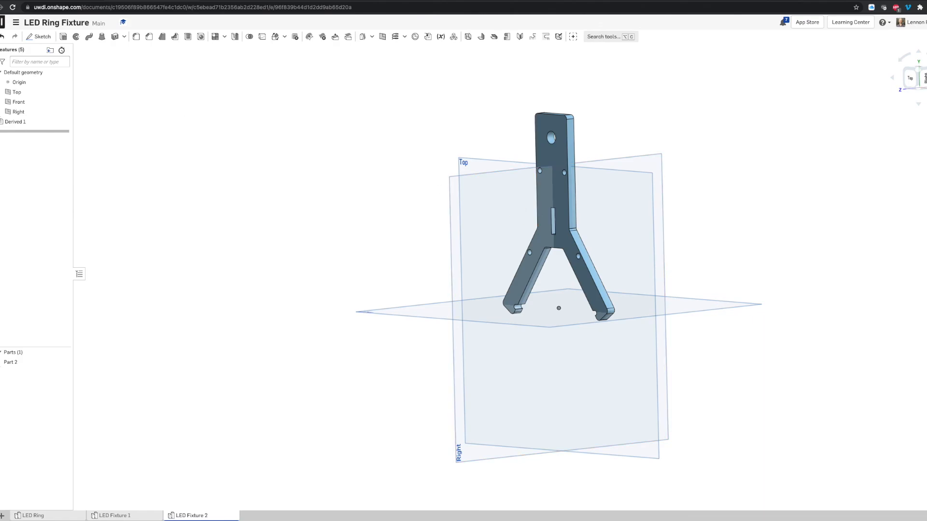
click(42, 37)
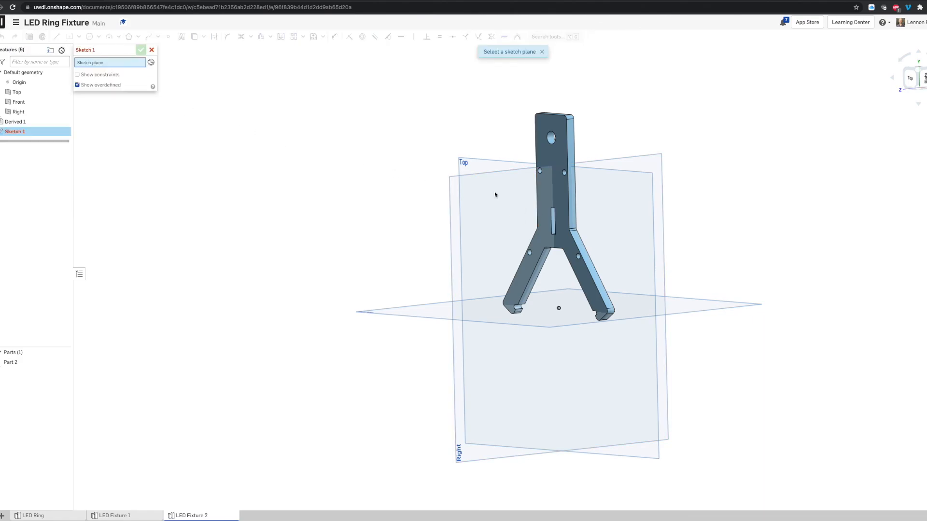
click(539, 123)
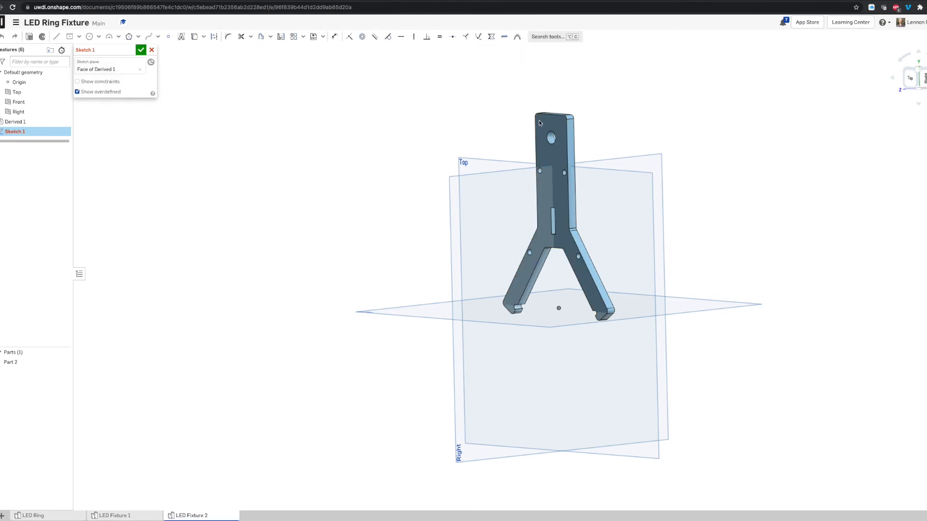
click(909, 78)
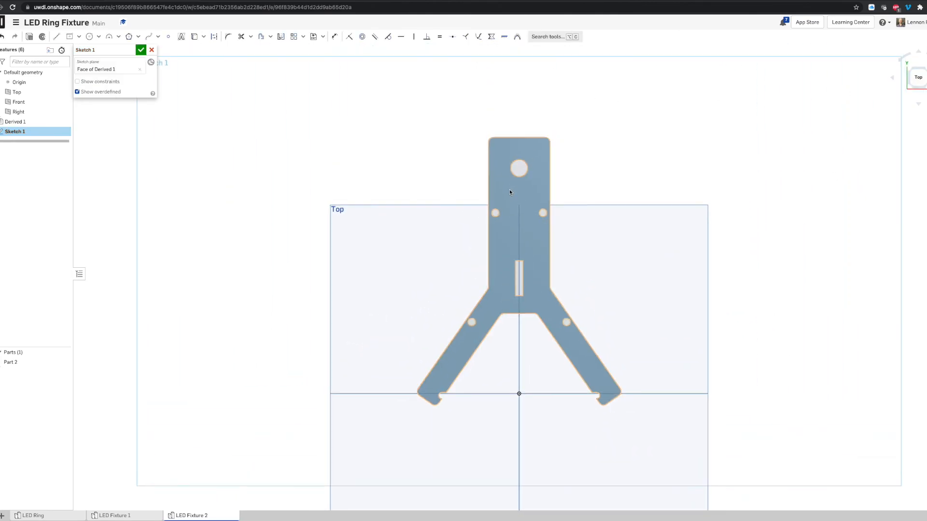
scroll(500, 206, up, 2)
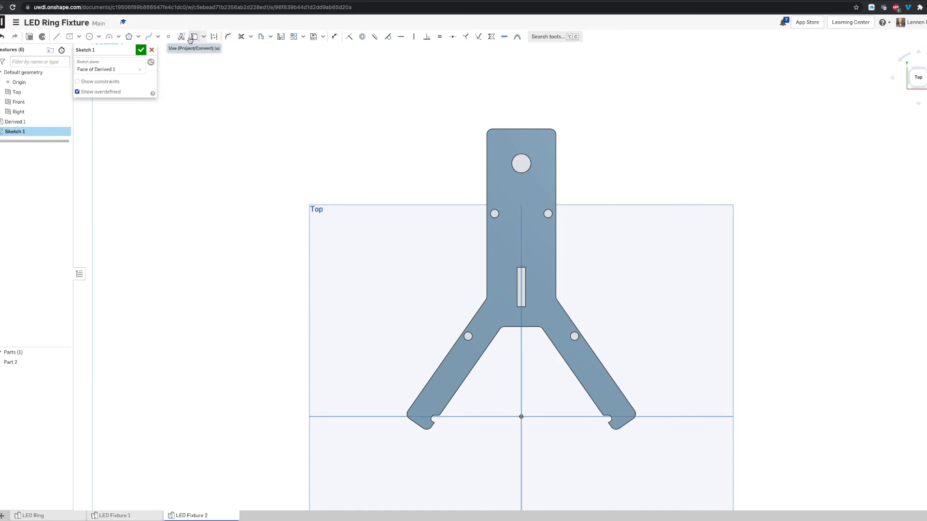
- Project the left leg's edges into the sketch with Use, including its rounded foot and hooked notch
click(192, 37)
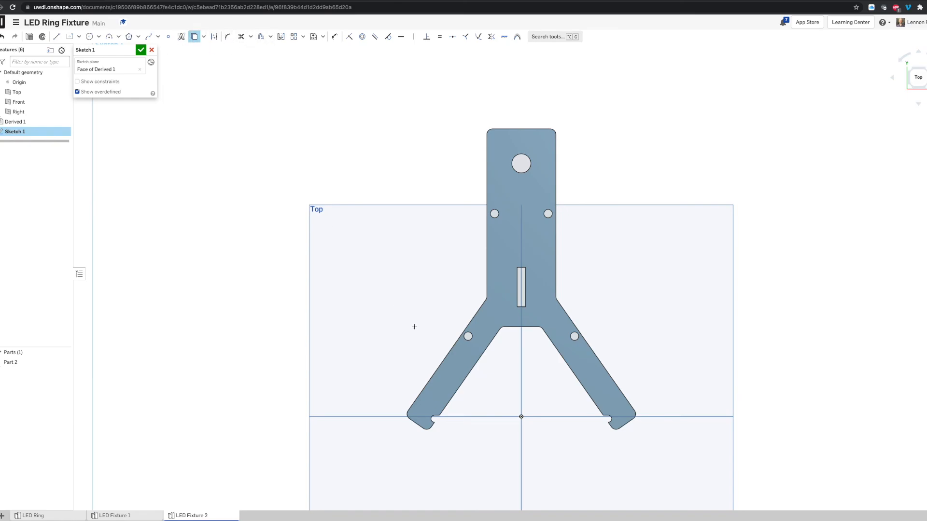
scroll(435, 423, up, 2)
click(444, 401)
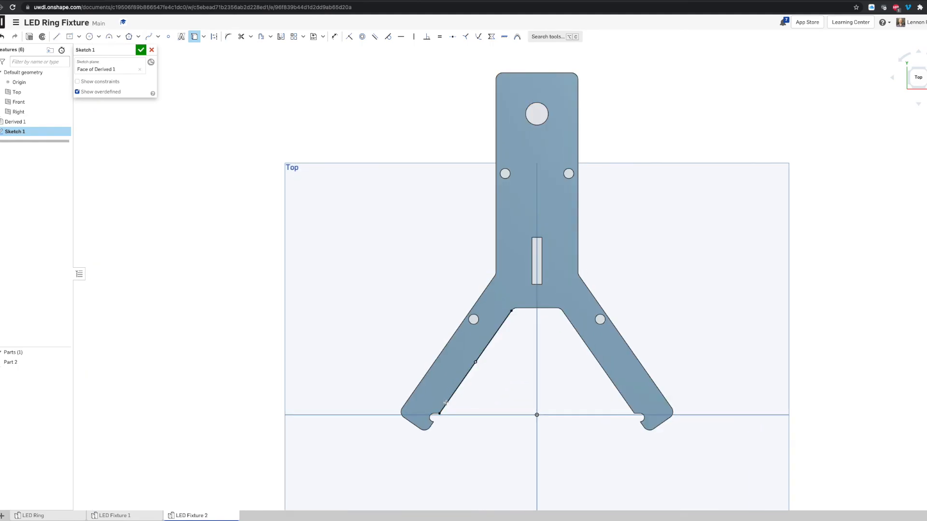
scroll(436, 408, up, 5)
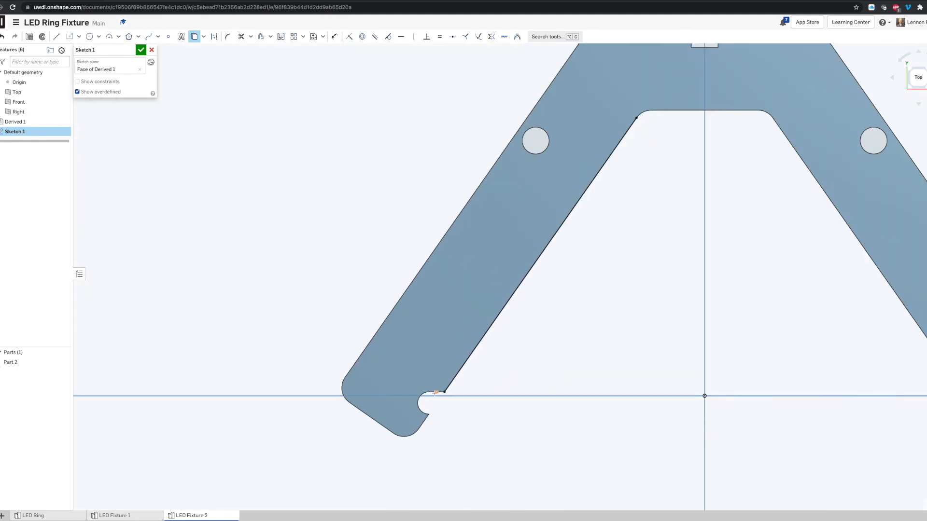
scroll(441, 393, up, 3)
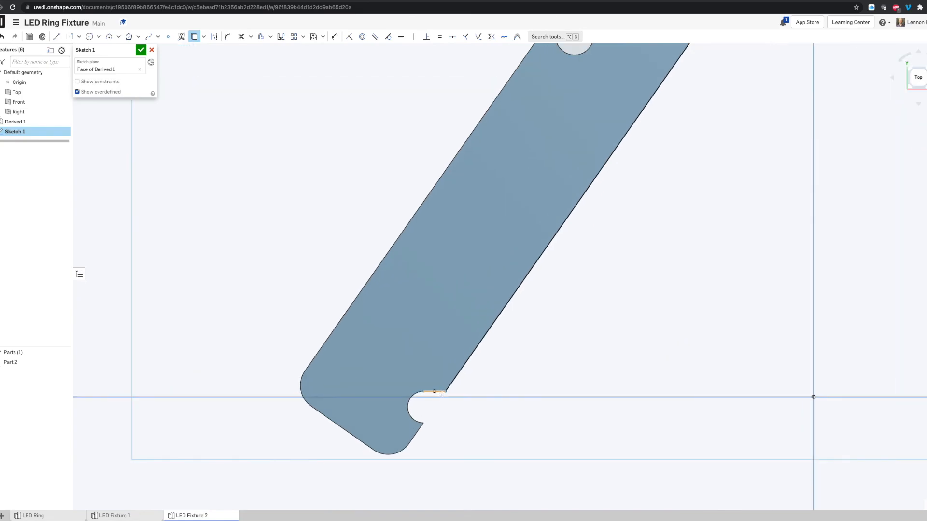
scroll(467, 392, down, 3)
drag(568, 472, 338, 278)
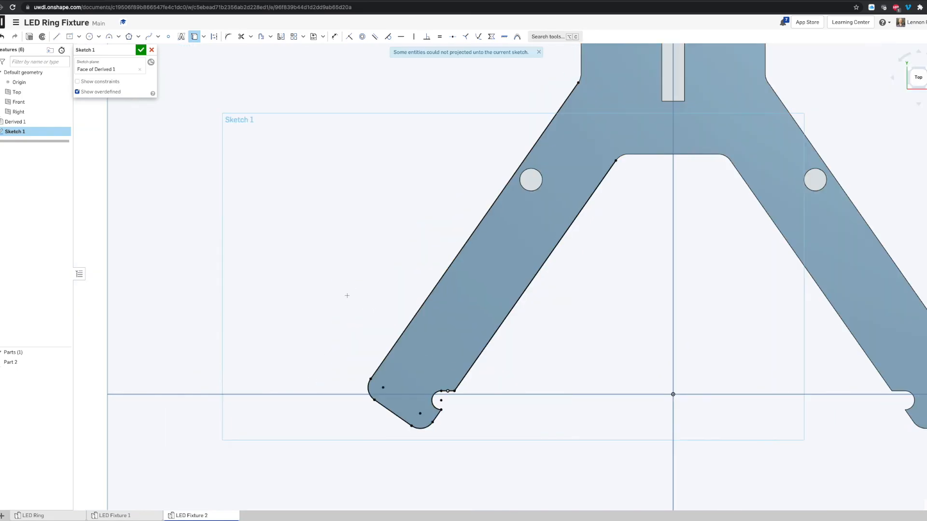
- Project the horizontal edge between the two legs and its rounded corners into the sketch
scroll(425, 271, down, 1)
scroll(488, 366, down, 1)
scroll(488, 367, up, 1)
middle_drag(550, 203, 438, 316)
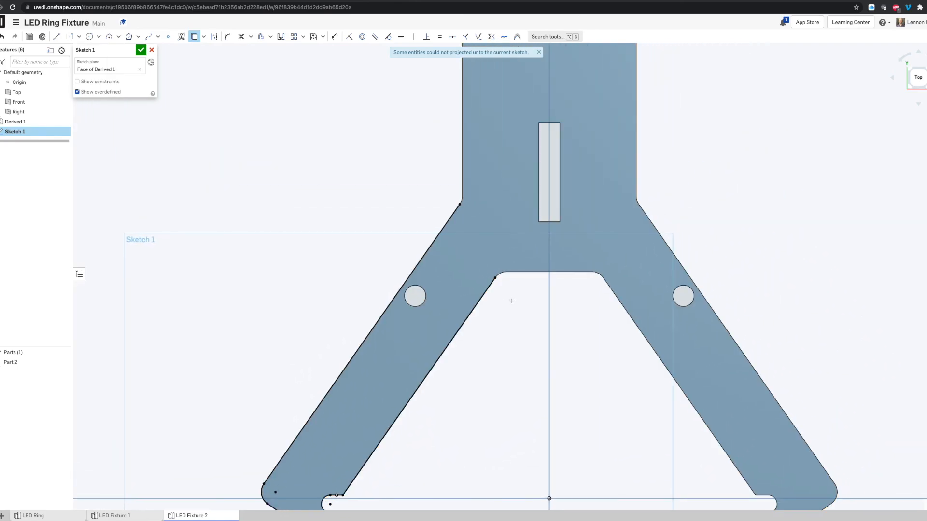
click(506, 301)
scroll(628, 353, down, 2)
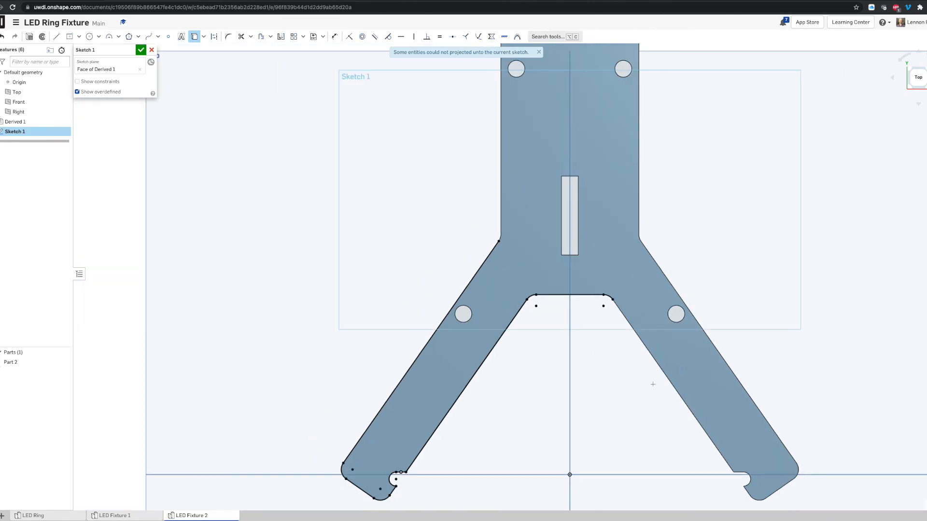
- Project the right leg's inner and outer edges, rounded foot and hooked notch into the sketch
click(640, 256)
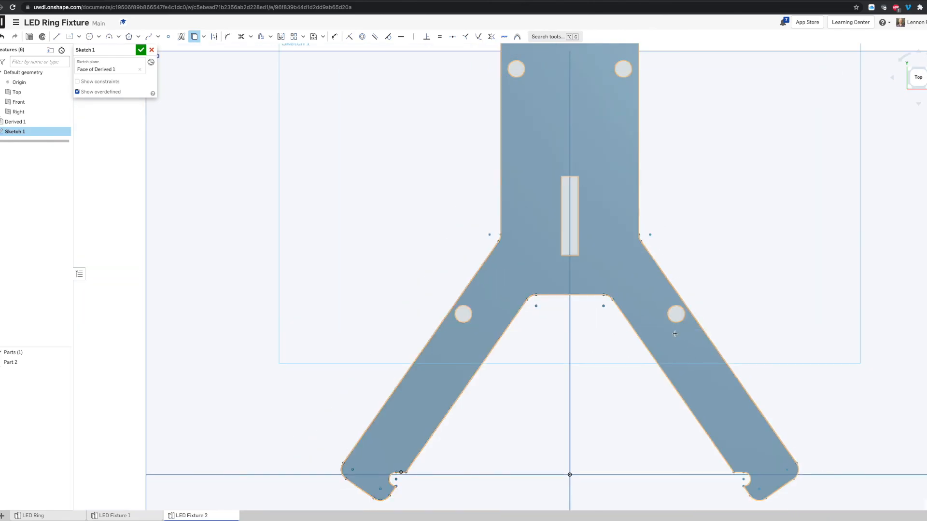
scroll(639, 255, down, 2)
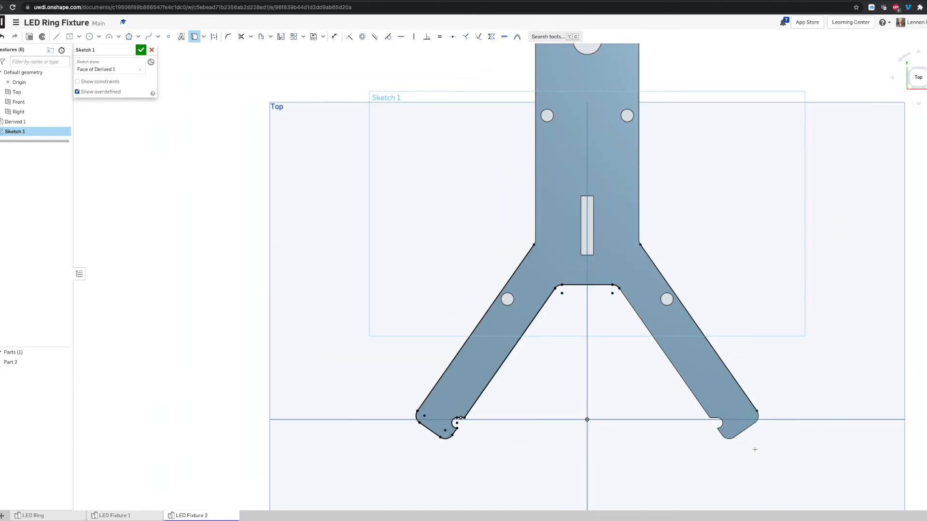
click(768, 442)
scroll(621, 294, up, 2)
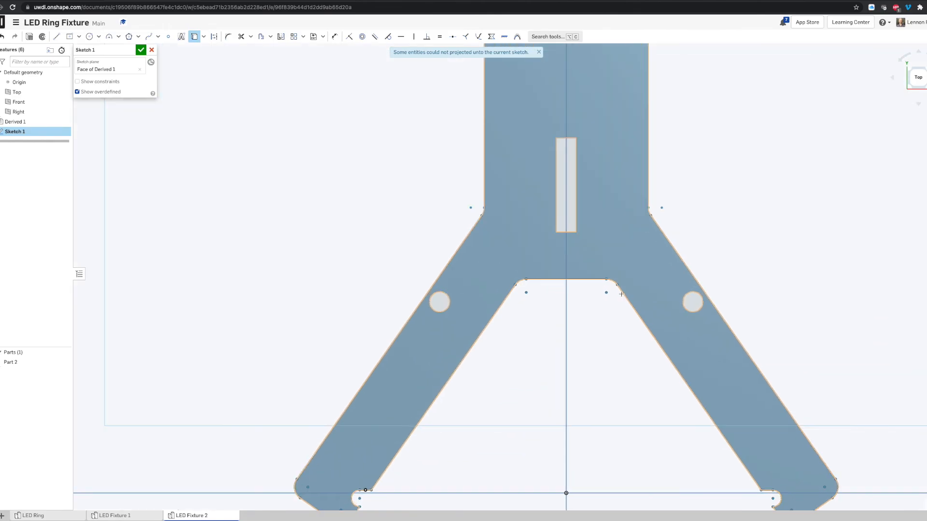
key(f)
key(Escape)
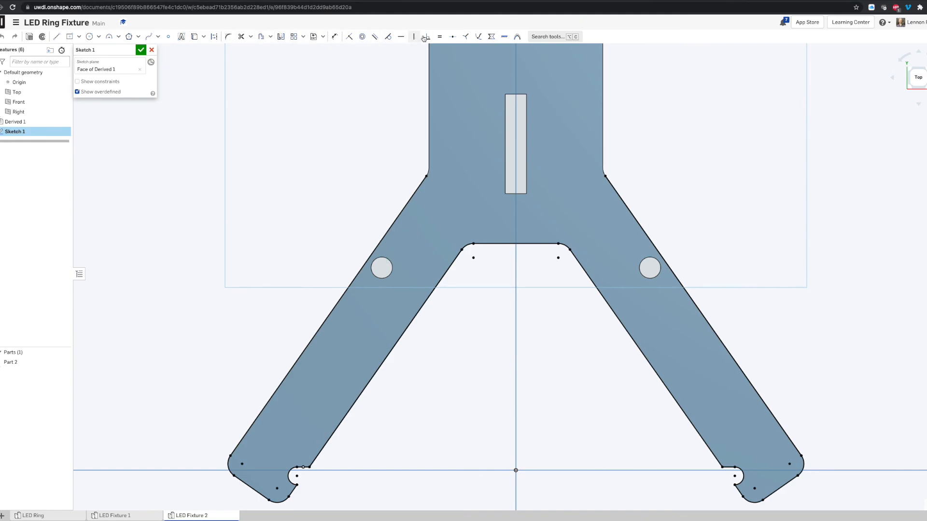
- Project the mounting holes on both legs into the sketch
click(194, 36)
click(395, 254)
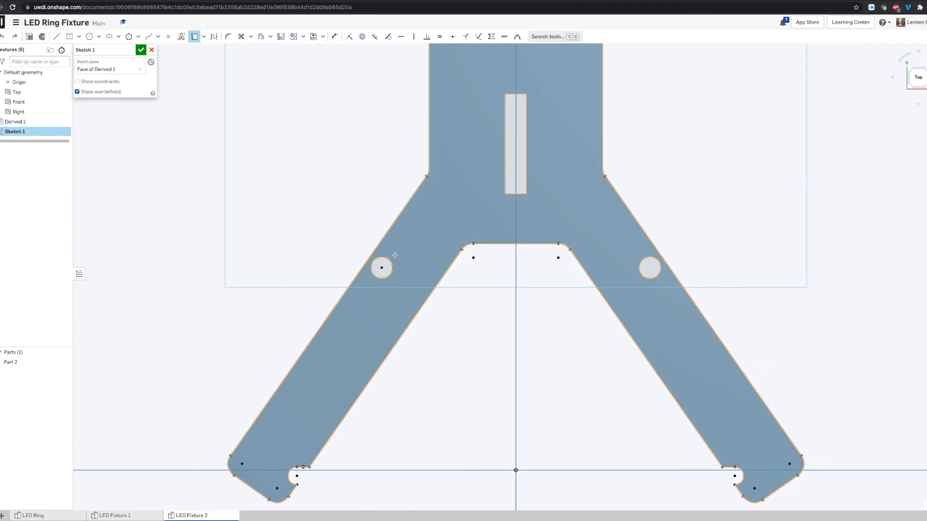
click(647, 258)
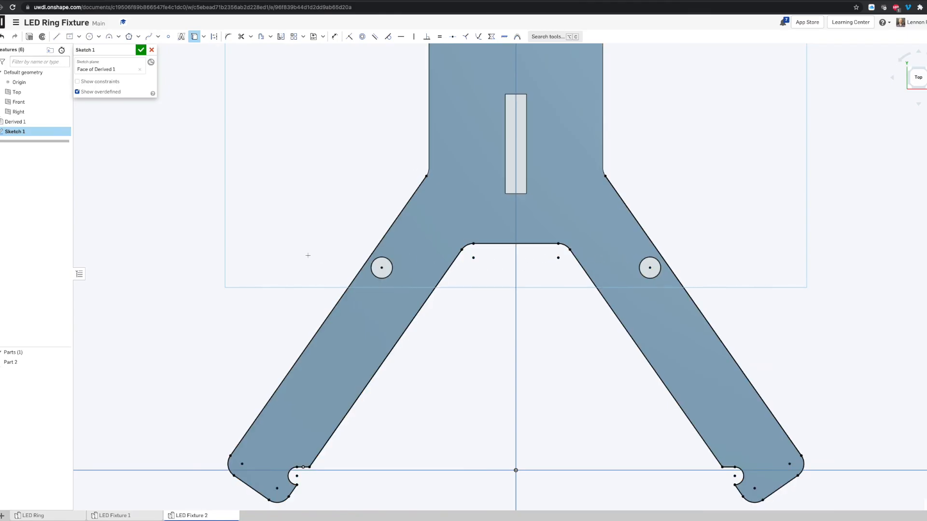
key(Escape)
- Convert the projected horizontal edge between the legs to construction geometry
click(504, 244)
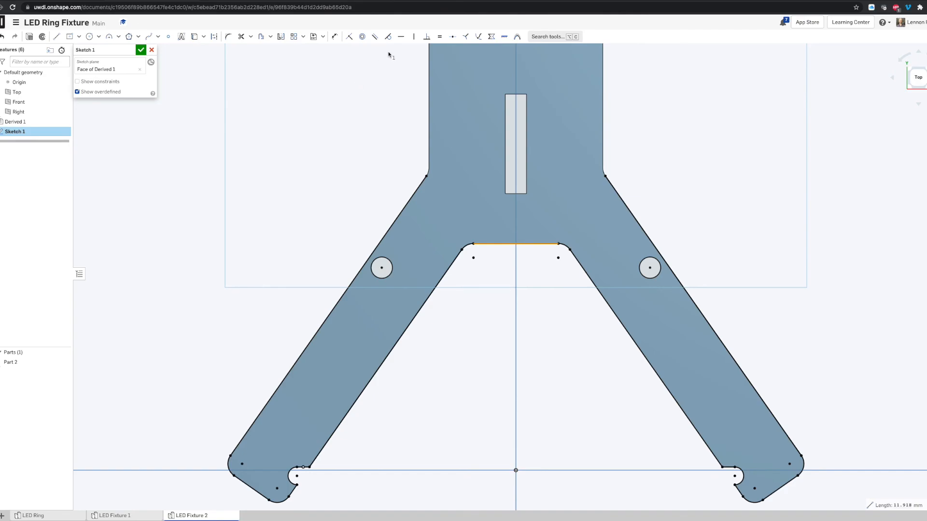
click(217, 37)
key(Escape)
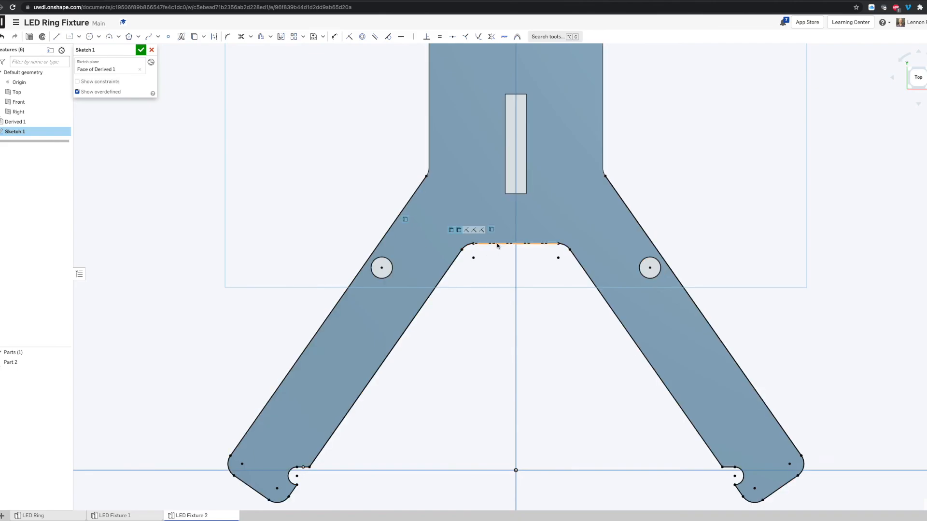
- Draw an upward-bulging three-point arc between the upper ends of the legs' outer edges, centred on the vertical axis
click(109, 36)
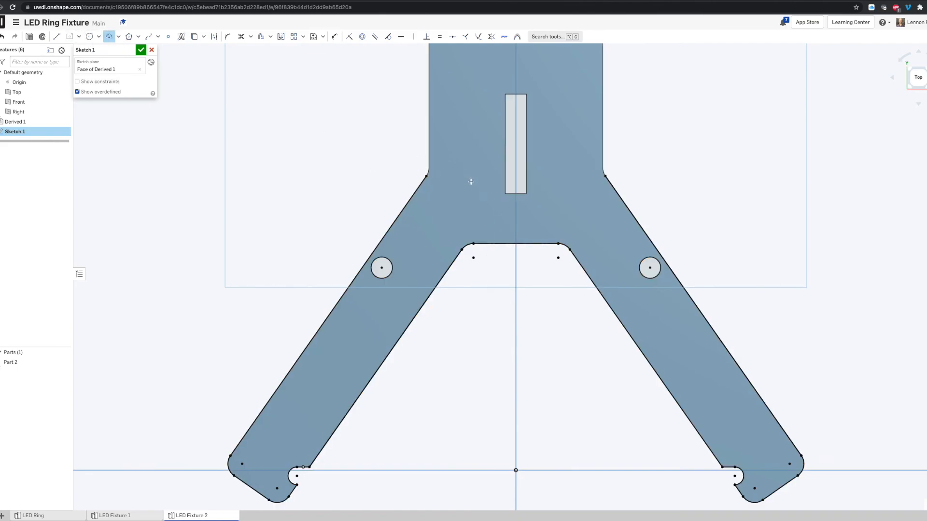
click(428, 177)
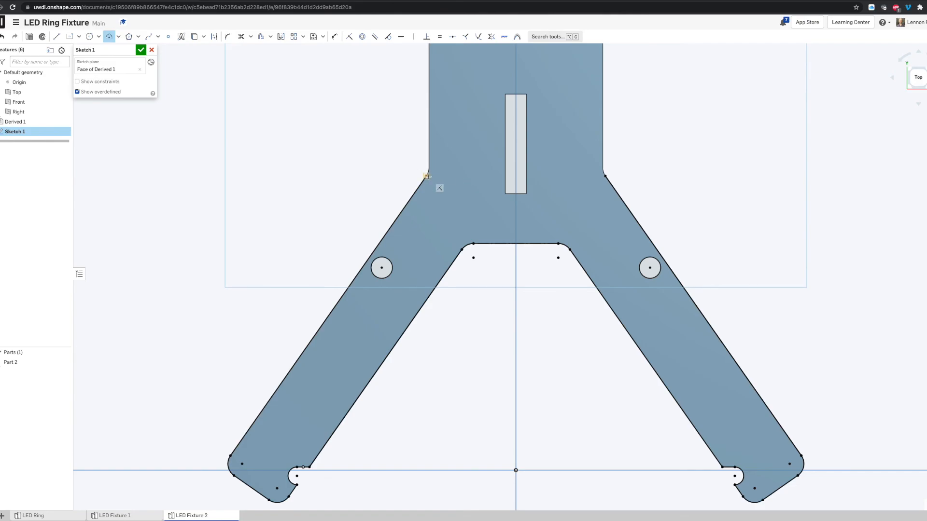
click(606, 176)
click(556, 163)
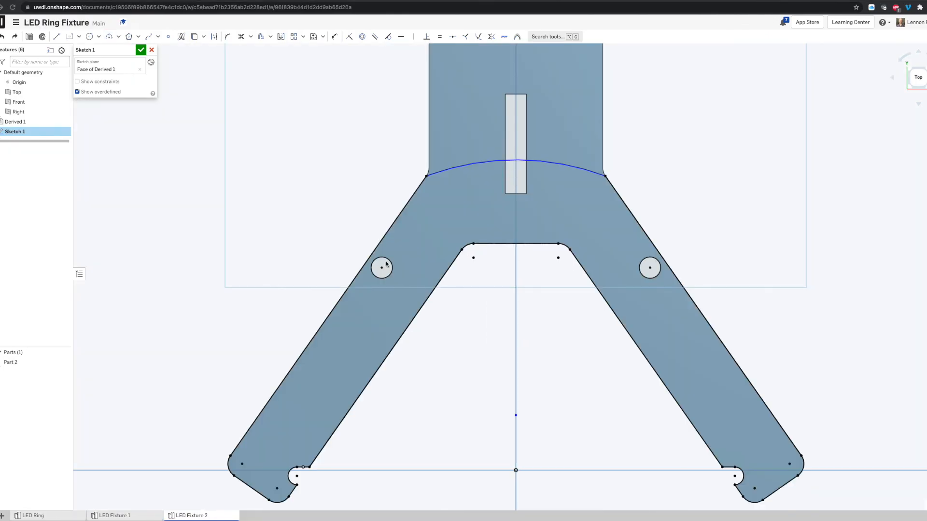
- Dimension the arc's top to the construction edge between the legs at 14 mm
click(334, 36)
click(489, 162)
click(532, 244)
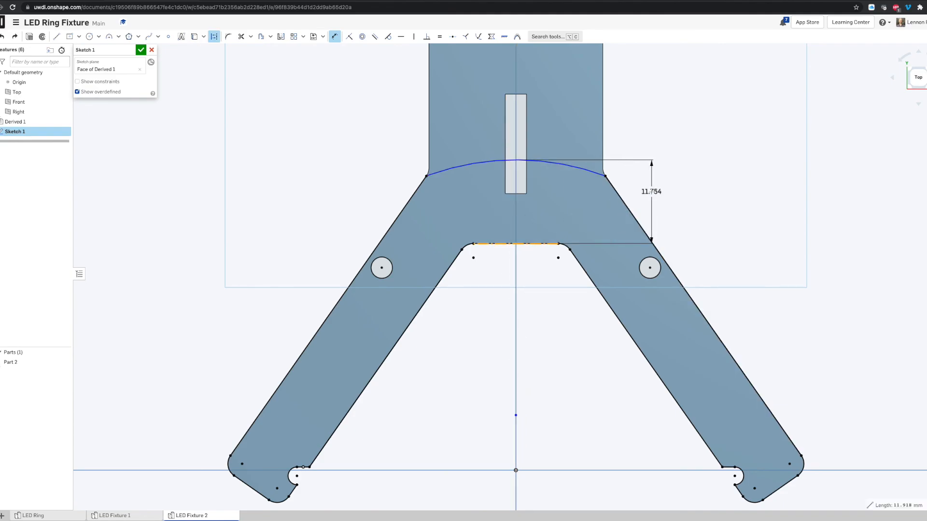
click(651, 191)
text(14mm)
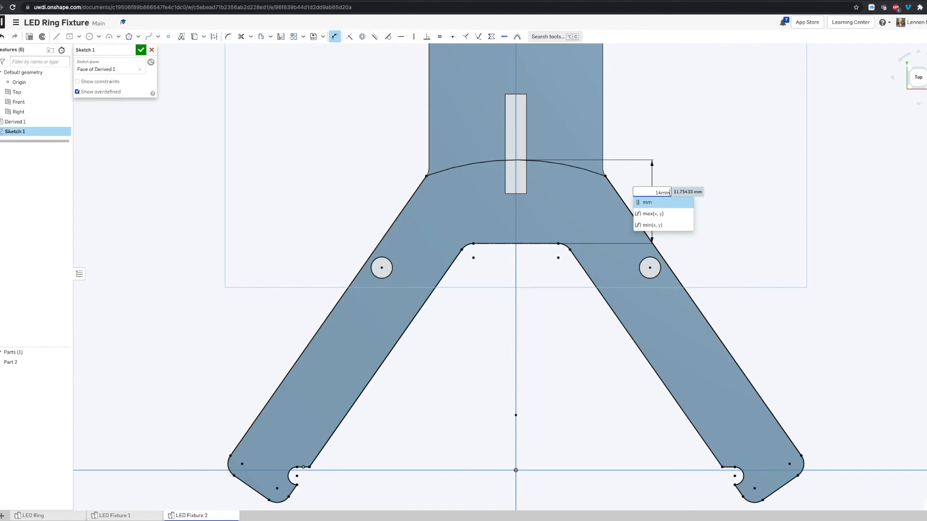
key(Return)
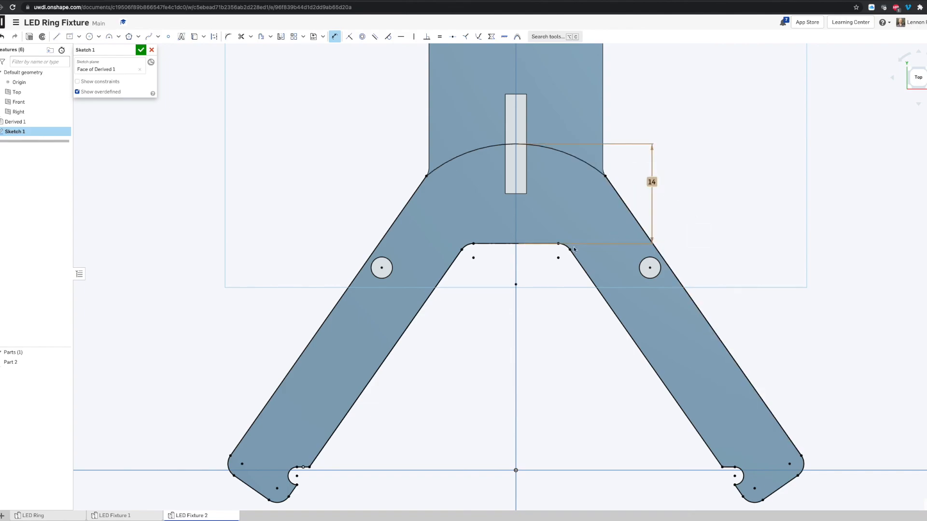
- Sketch a three-sided rectangular notch about 3.4 mm wide rising from the edge between the legs, below the slot
scroll(484, 280, up, 2)
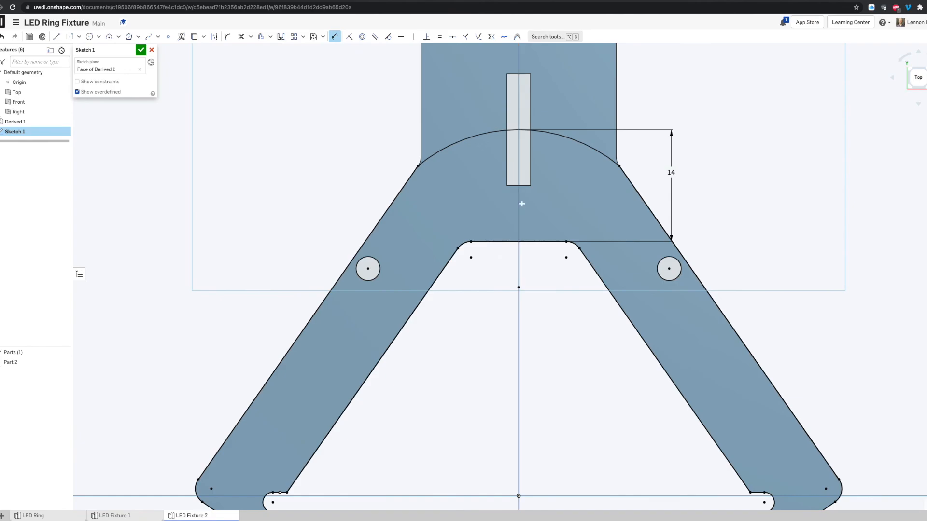
click(57, 36)
scroll(499, 245, up, 1)
click(503, 240)
click(504, 198)
click(534, 198)
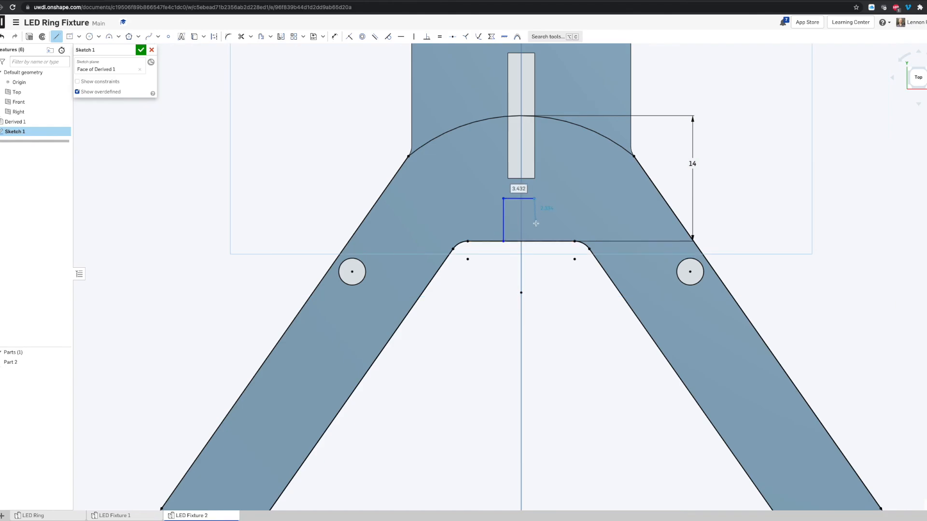
click(534, 241)
key(Escape)
scroll(519, 246, up, 2)
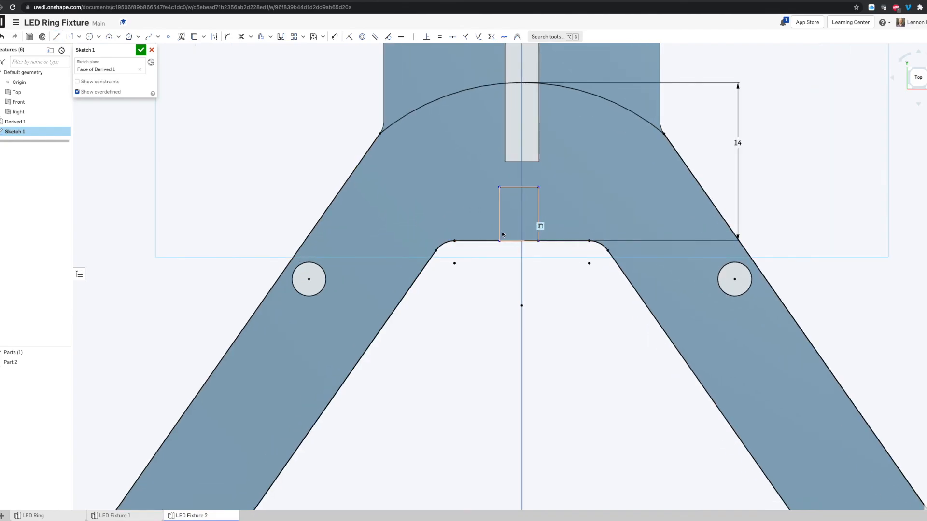
- Add lines along the construction edge beside the notch to connect the notch with the legs' outline
click(56, 37)
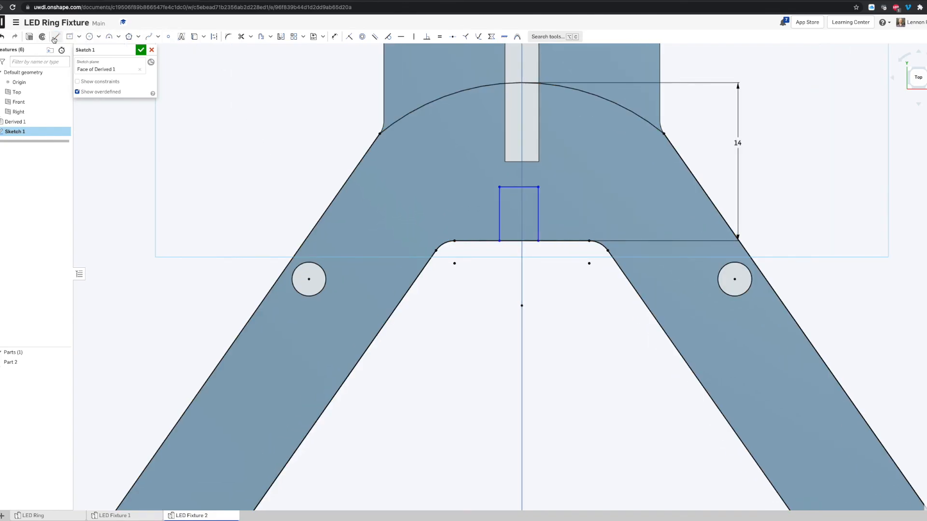
click(499, 240)
click(538, 240)
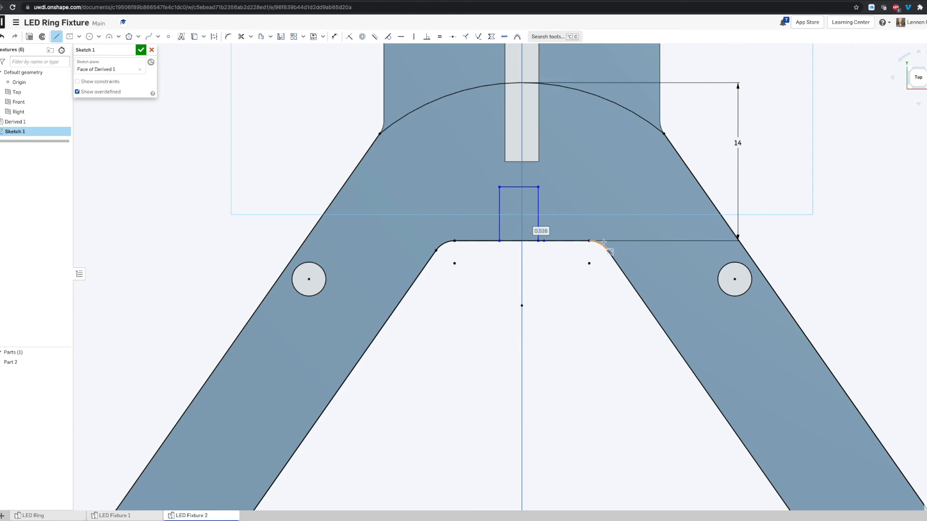
click(55, 38)
key(l)
key(Escape)
- Align the notch's two vertical sides with the matching slot edges above using coincident constraints
mouse_move(536, 188)
mouse_down()
mouse_move(586, 195)
mouse_move(574, 181)
mouse_move(543, 179)
mouse_up()
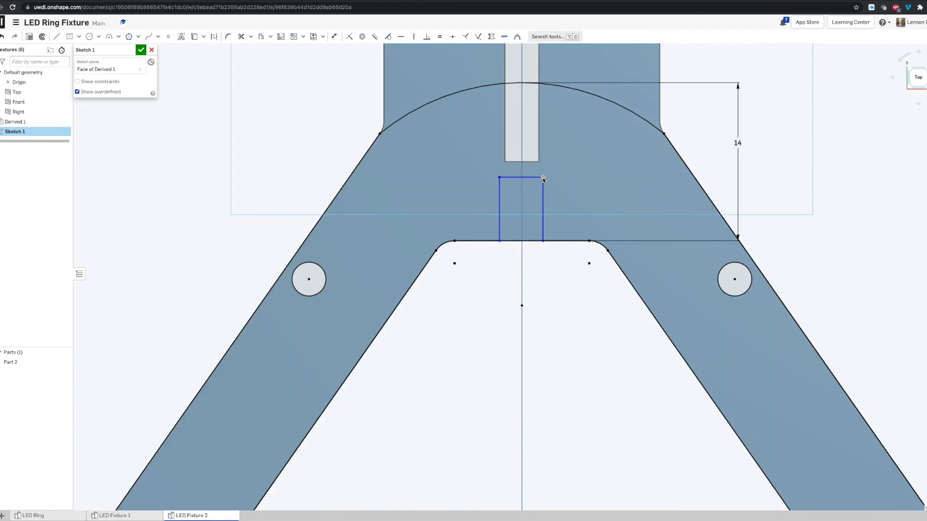
key(super+z)
click(499, 194)
click(507, 153)
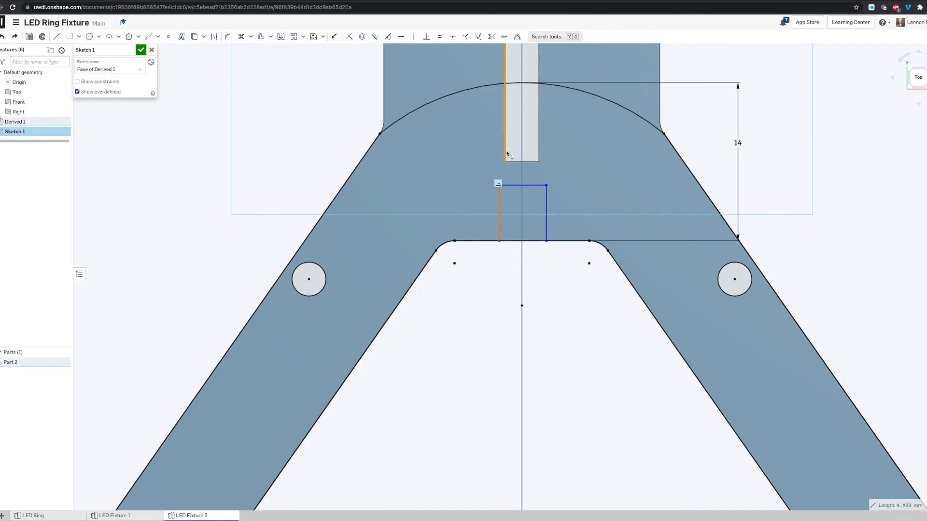
click(348, 38)
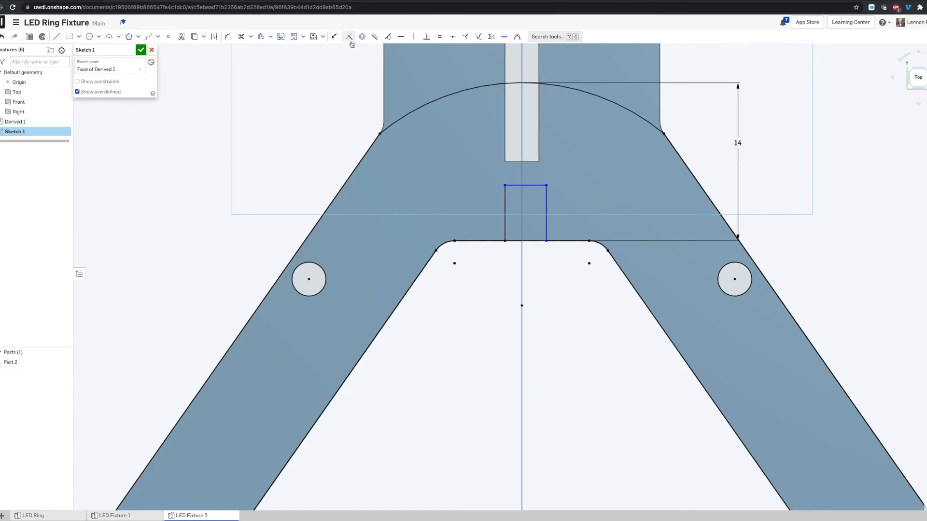
click(547, 199)
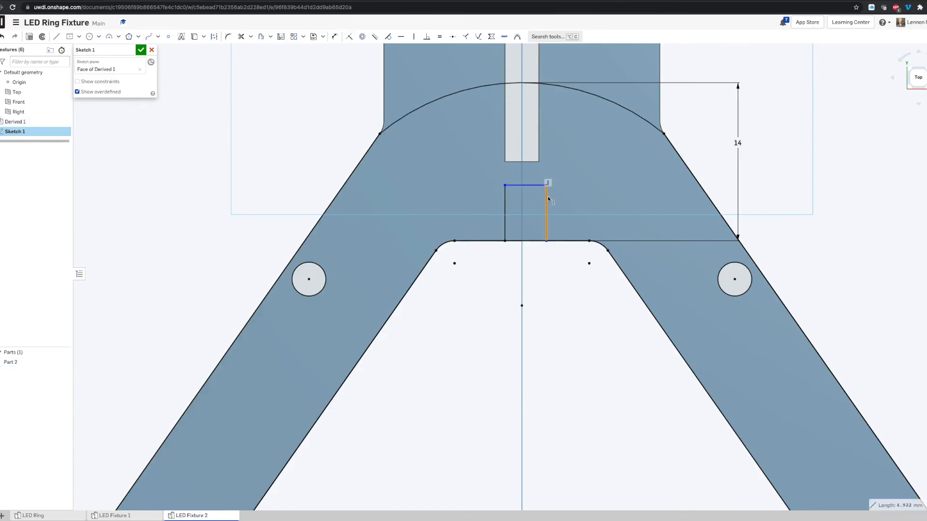
click(539, 151)
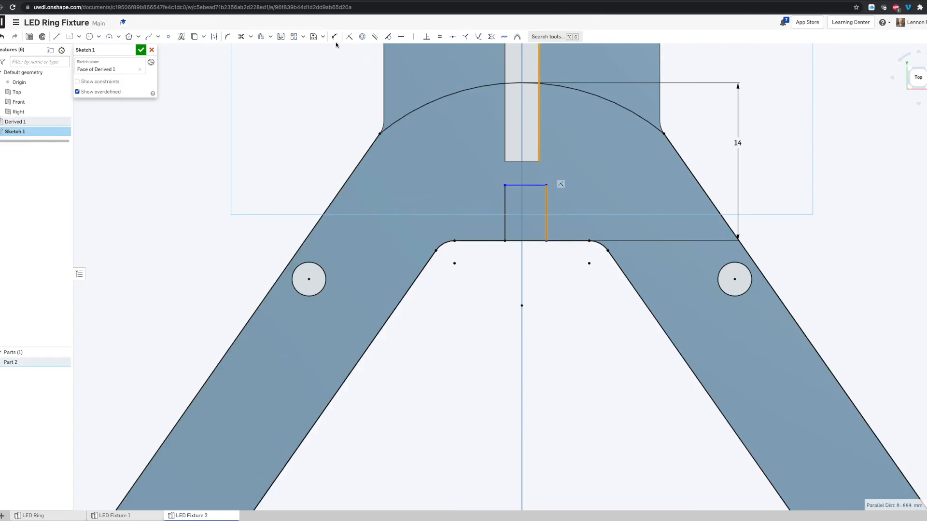
click(349, 37)
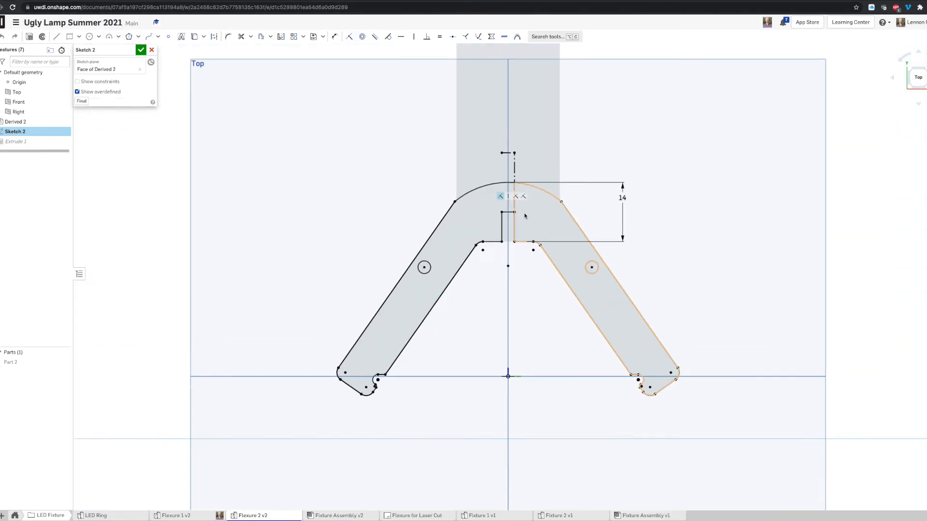
- Make the notch's top edge coincident with the slot's lower edge and finish the sketch
scroll(525, 212, up, 5)
scroll(533, 219, down, 5)
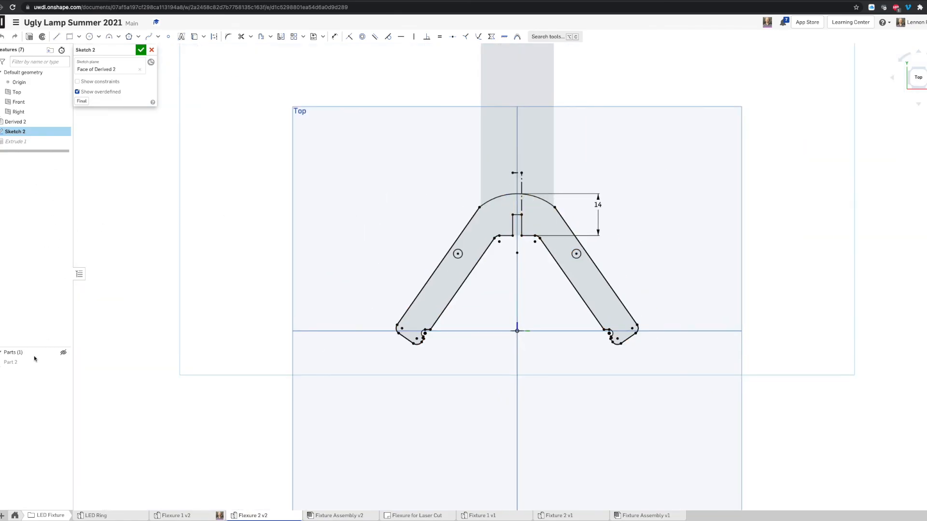
click(63, 362)
scroll(520, 229, up, 2)
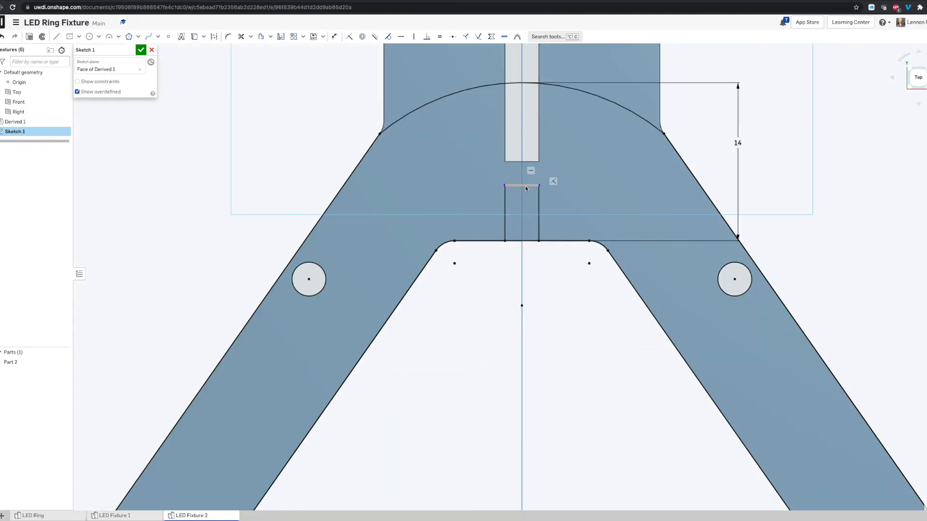
mouse_move(527, 174)
mouse_down()
mouse_move(528, 160)
mouse_move(530, 181)
mouse_up()
click(530, 179)
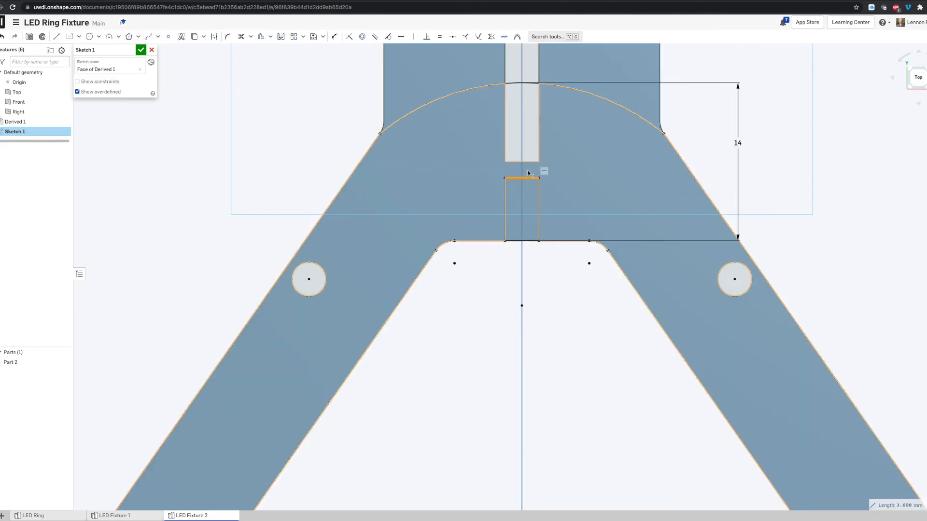
click(527, 163)
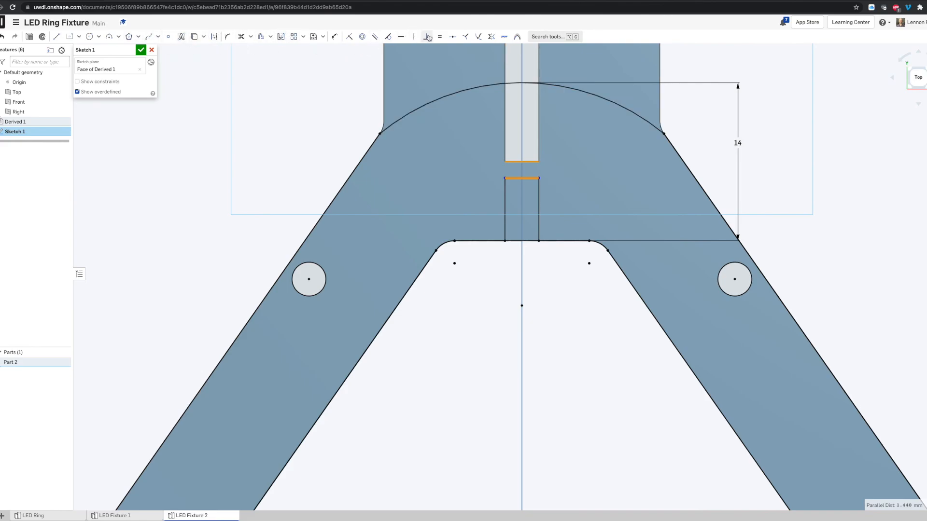
click(347, 38)
scroll(571, 232, down, 5)
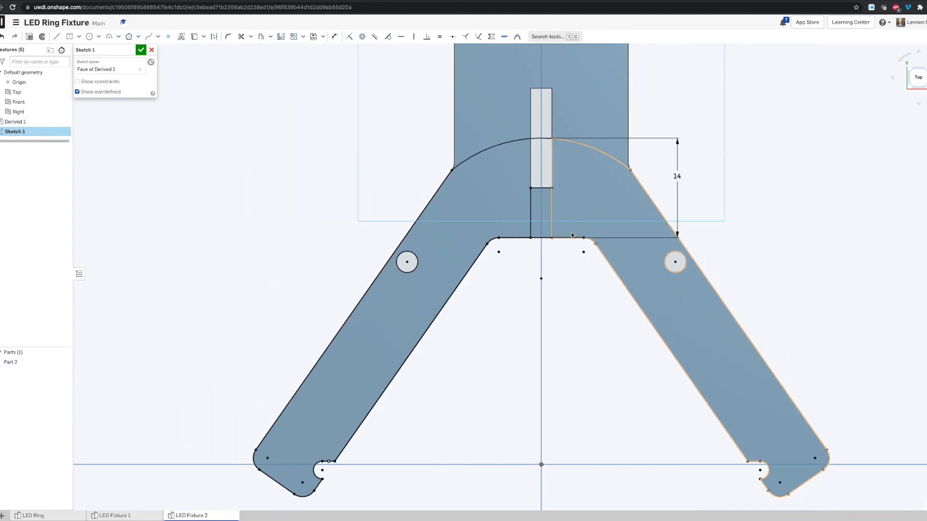
scroll(570, 238, down, 3)
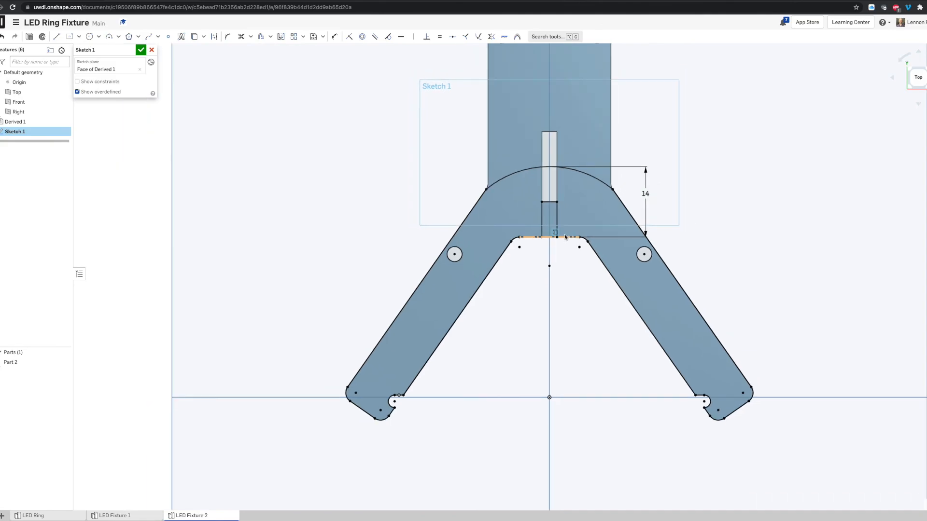
click(140, 49)
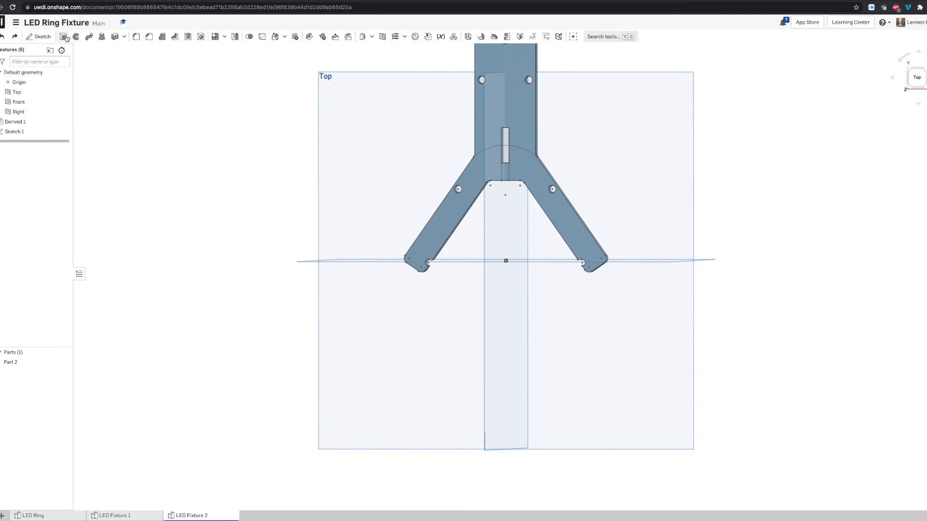
- Extrude all regions of Sketch 1 to a depth of 5 mm as a new part
click(64, 37)
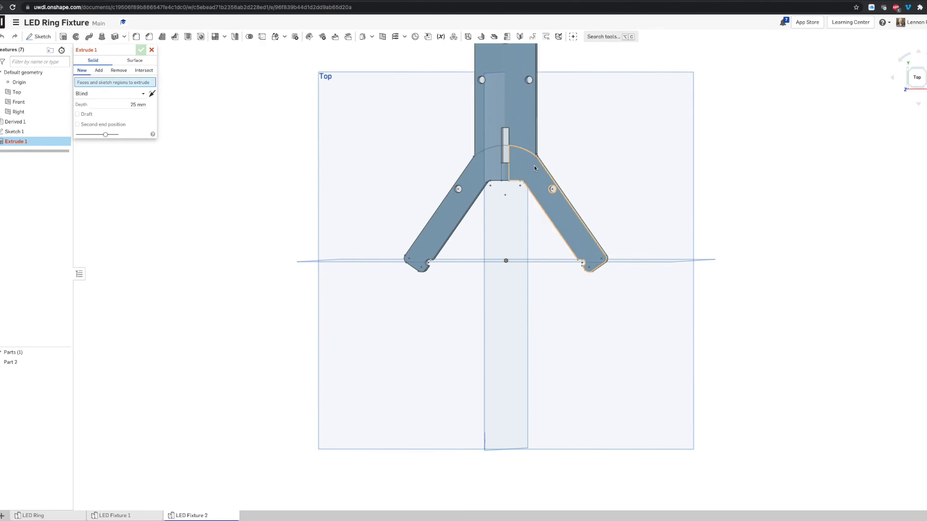
click(23, 133)
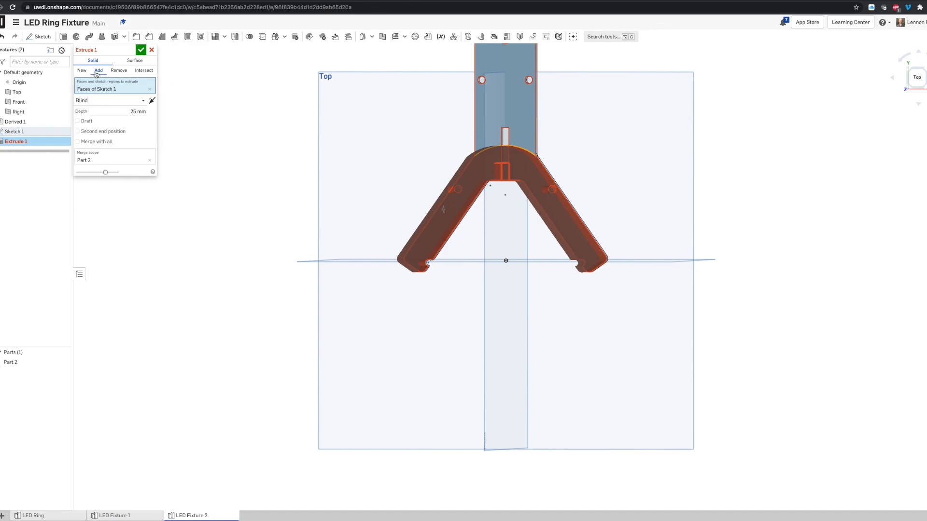
click(82, 70)
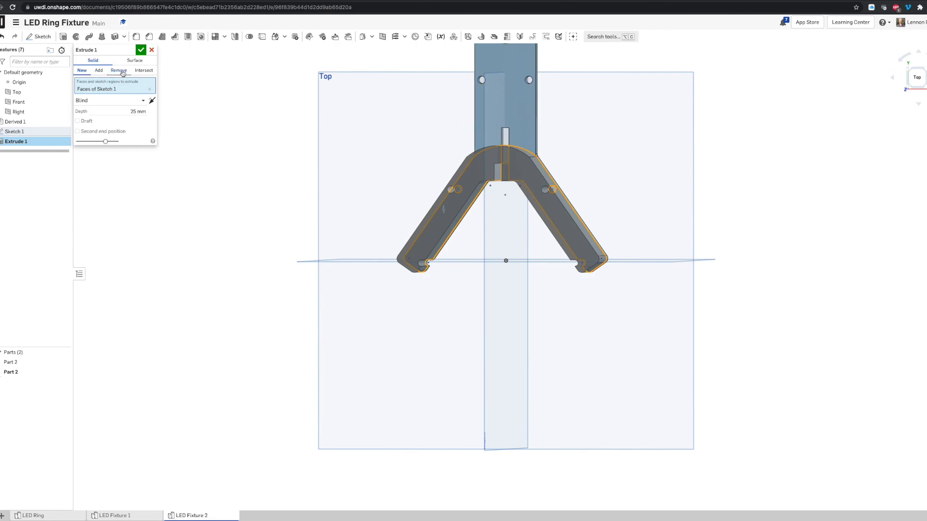
click(129, 111)
right_drag(398, 117, 327, 127)
text(5)
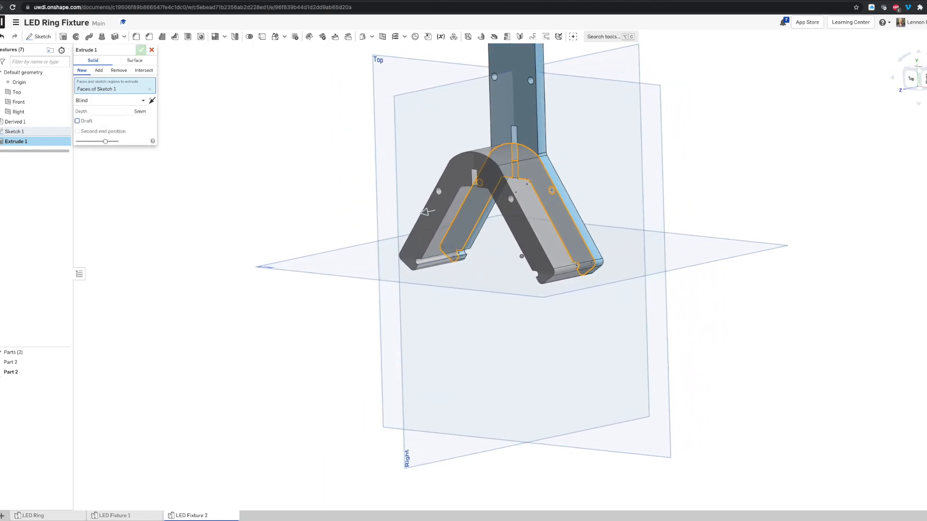
key(Tab)
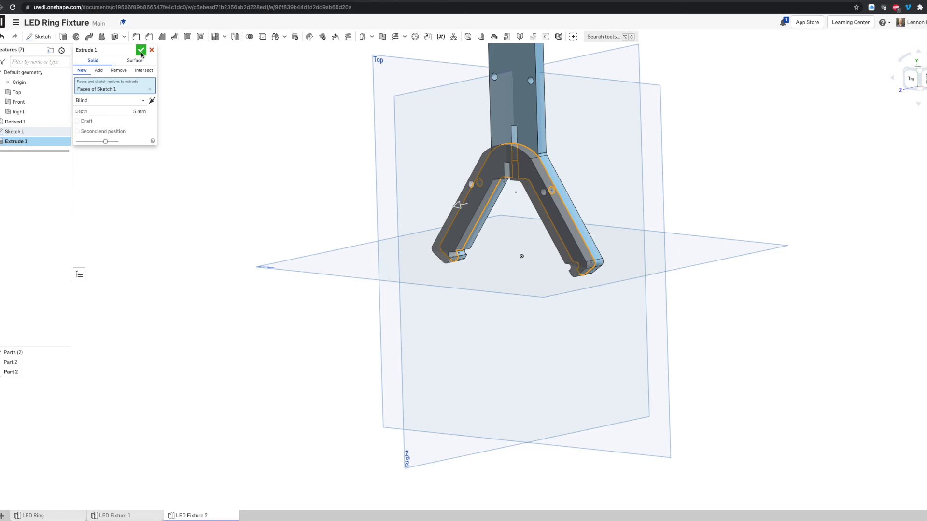
click(141, 50)
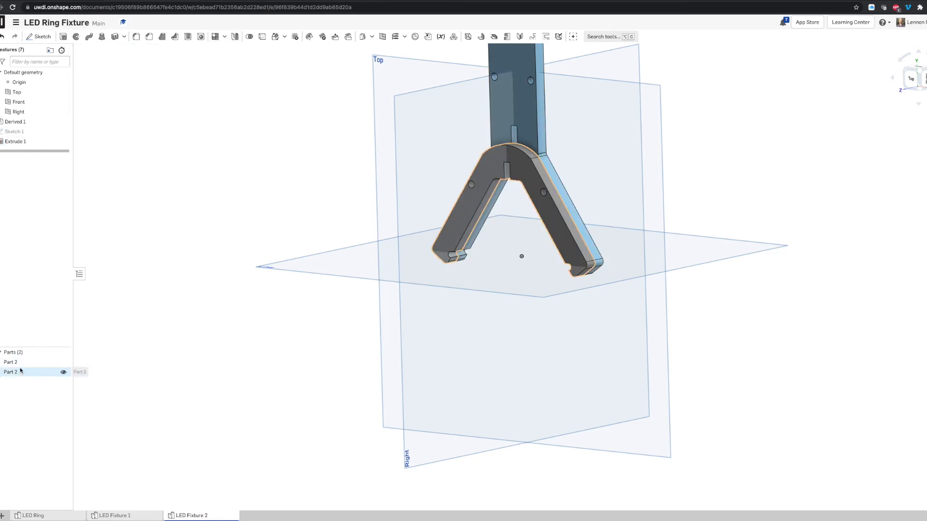
- Rename the newly extruded part as Fixture 2 and hide the derived Part 2
click(64, 363)
click(64, 364)
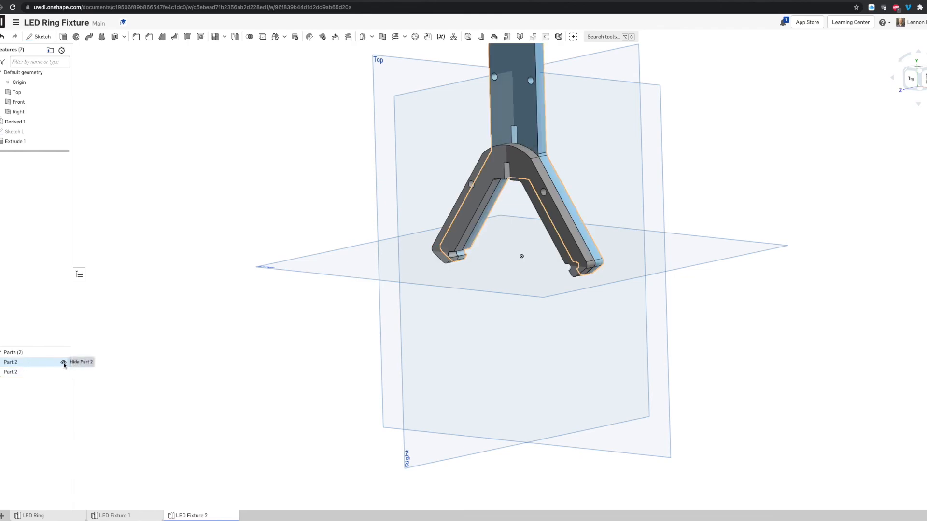
click(63, 372)
click(63, 372)
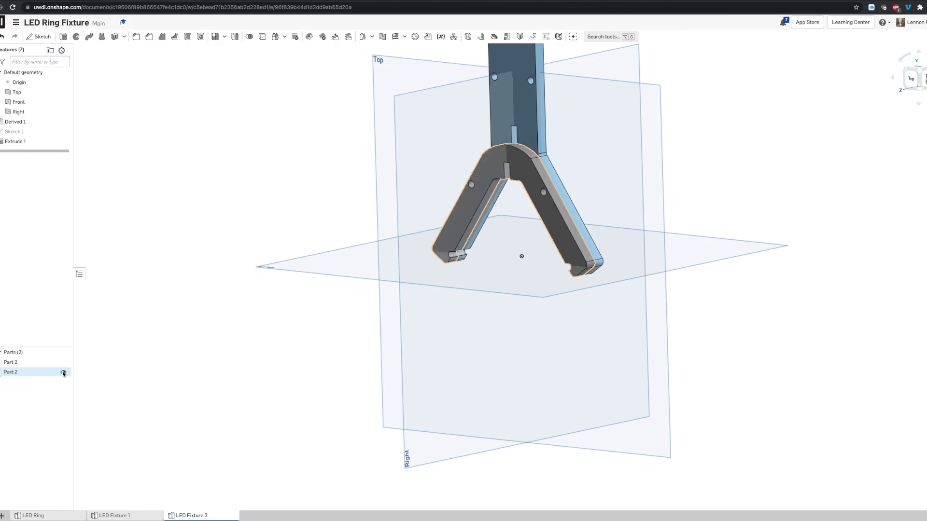
right_click(24, 373)
click(32, 381)
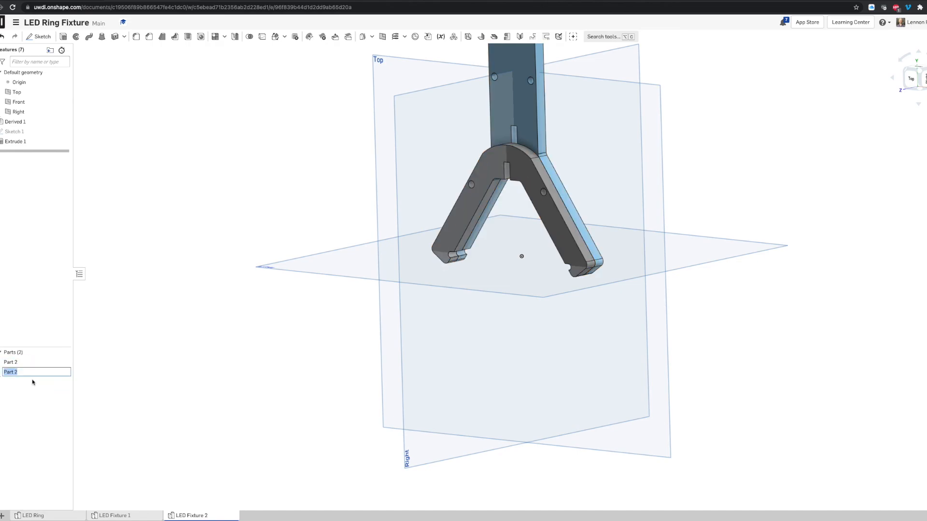
text(Fixtu)
key(Return)
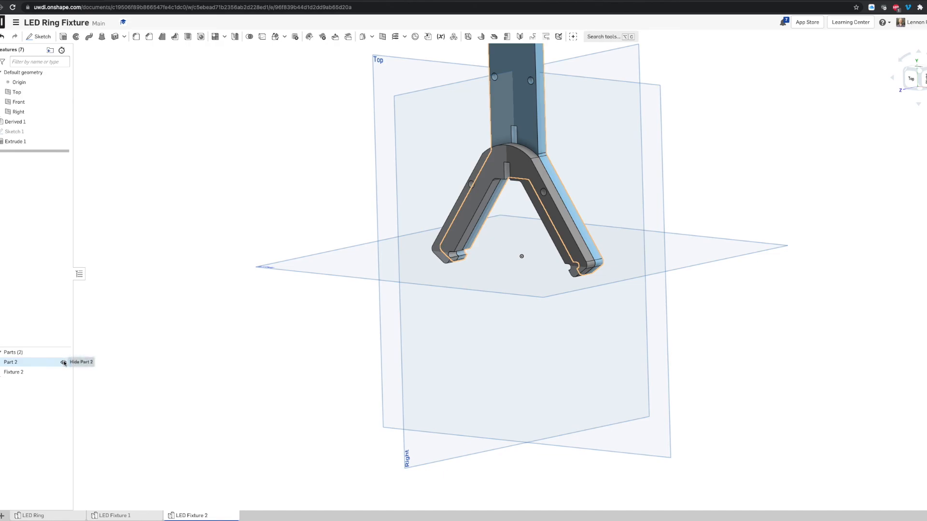
click(63, 362)
mouse_move(511, 202)
right_down()
mouse_move(500, 203)
mouse_move(507, 198)
right_up()
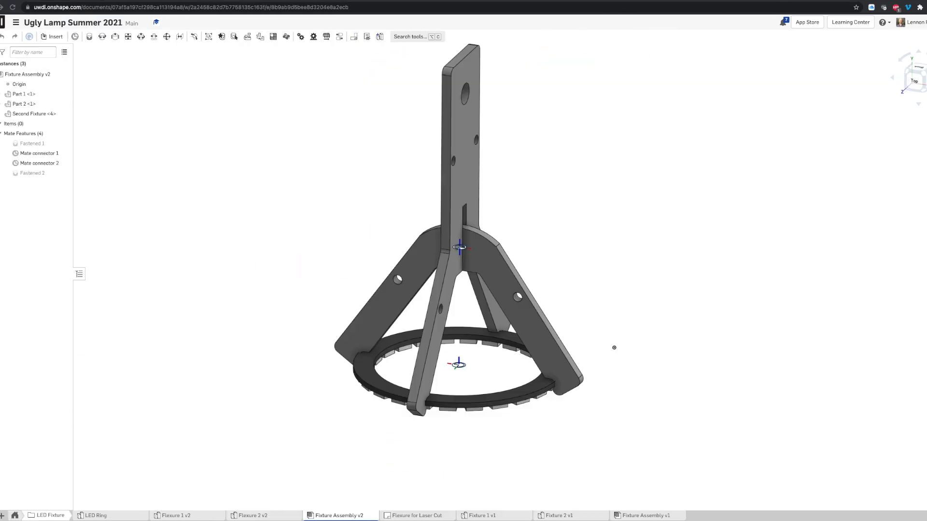
- In LED Fixture 1, add a mate connector at the centre of the LED ring's inner edge, with Part 1 as owner
right_drag(348, 225, 319, 219)
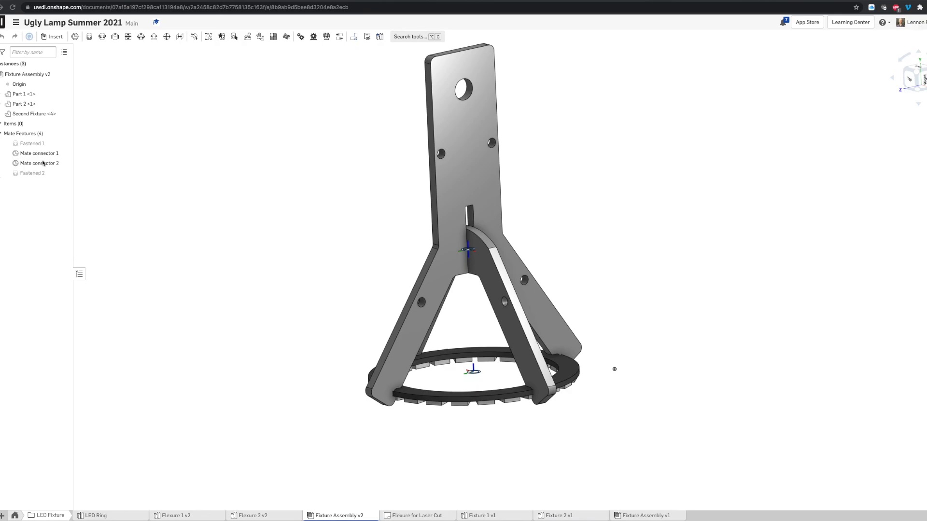
right_drag(567, 219, 531, 229)
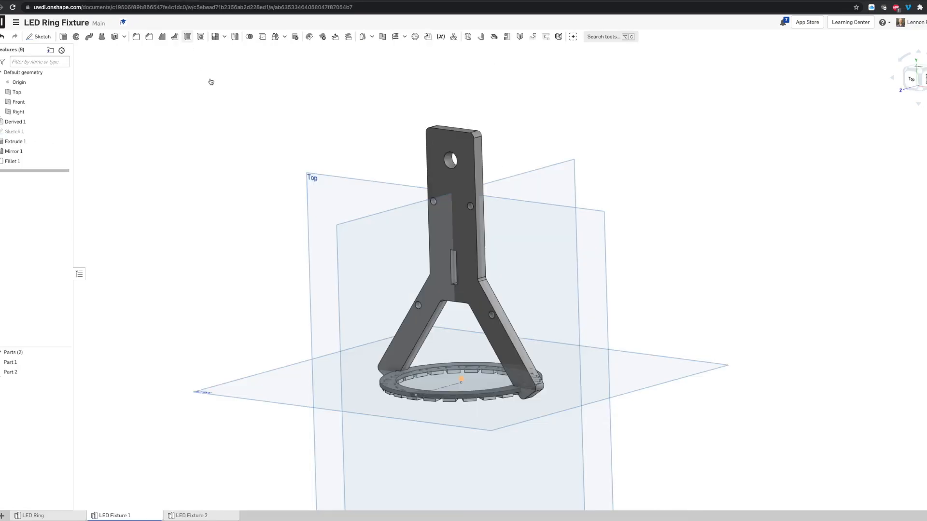
right_drag(321, 275, 313, 256)
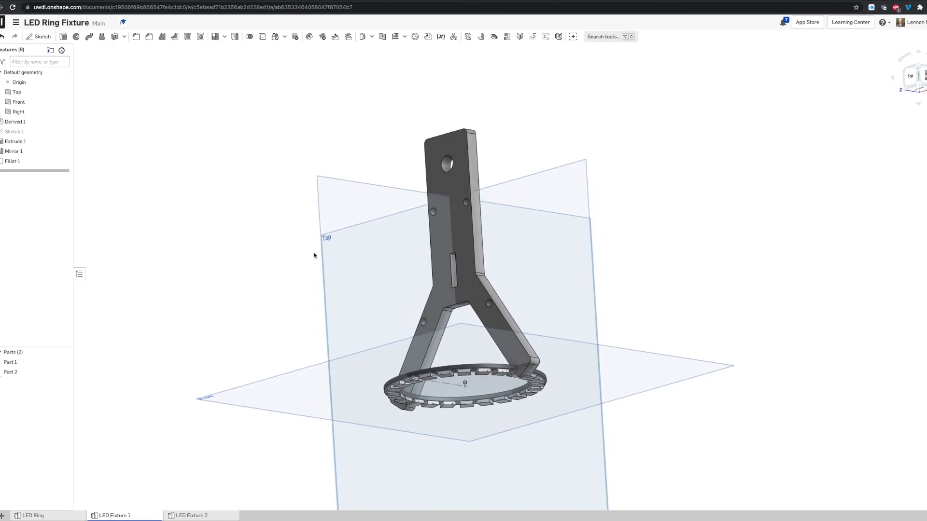
right_drag(314, 244, 310, 271)
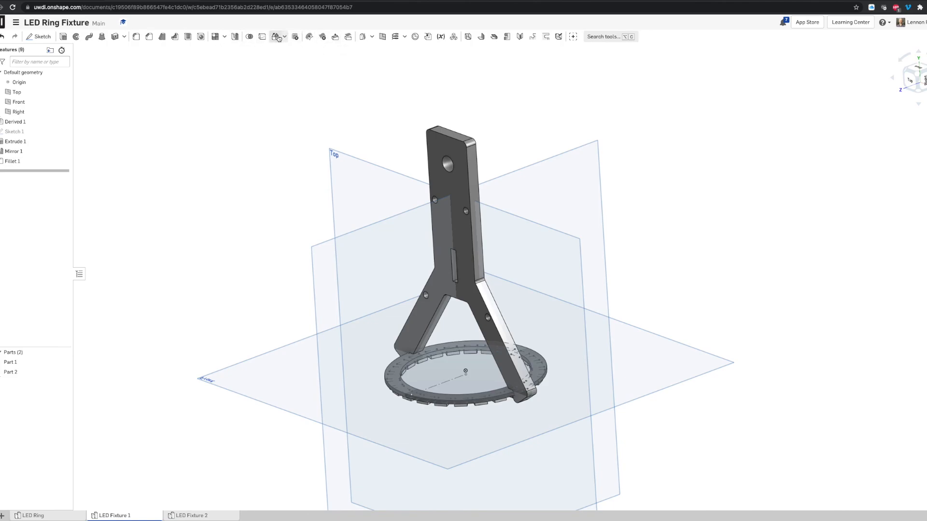
click(413, 37)
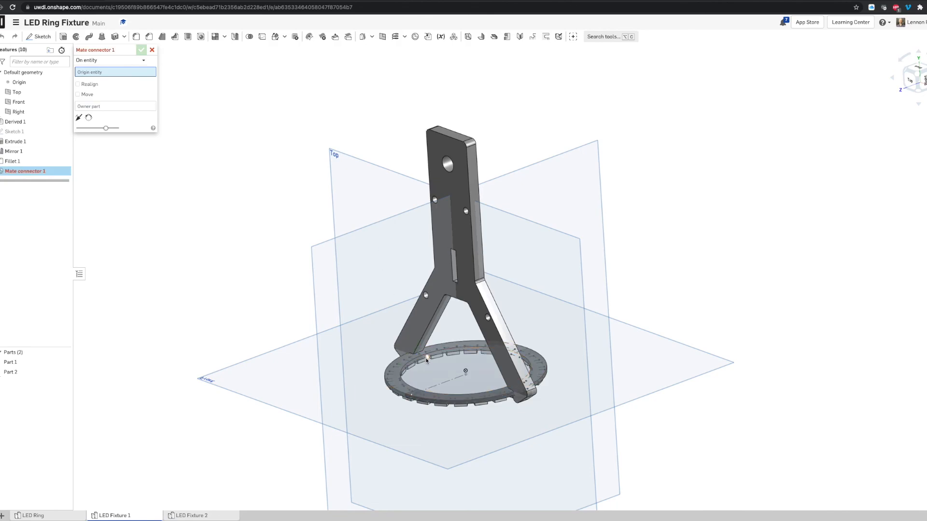
scroll(443, 357, up, 5)
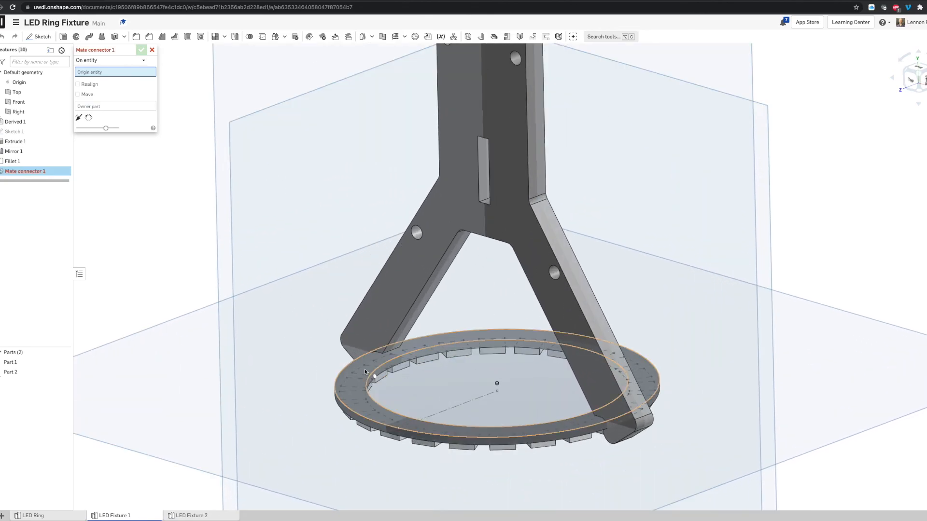
click(381, 365)
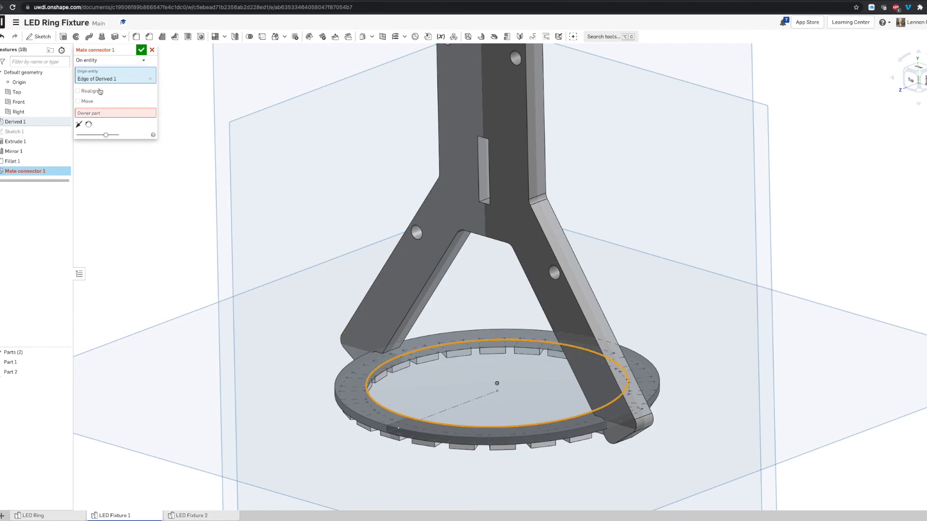
click(22, 363)
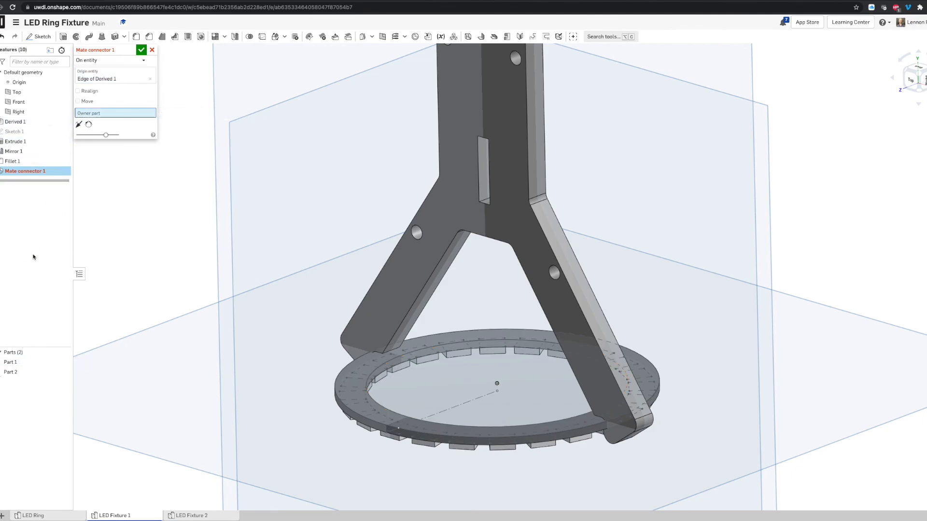
click(140, 51)
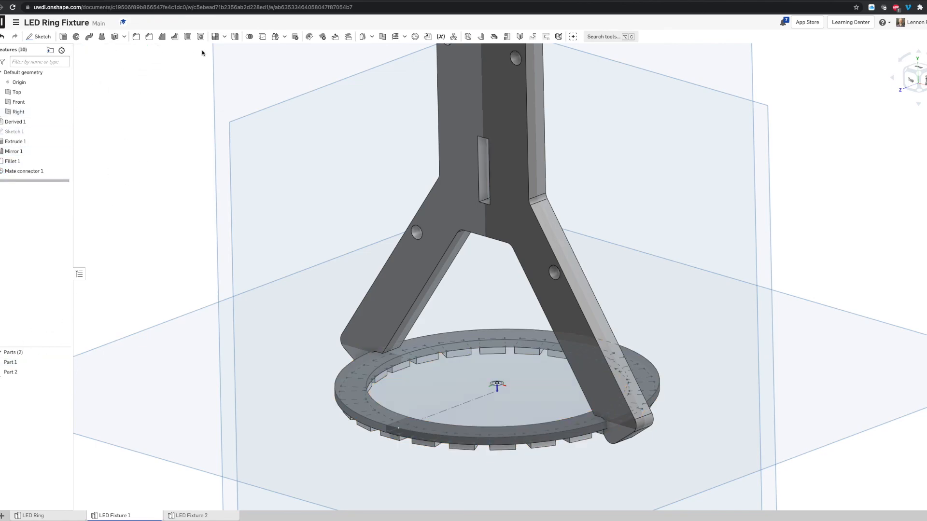
- Add a second mate connector at the centre of the ring's inner circle, with bracket Part 2 as owner
click(414, 36)
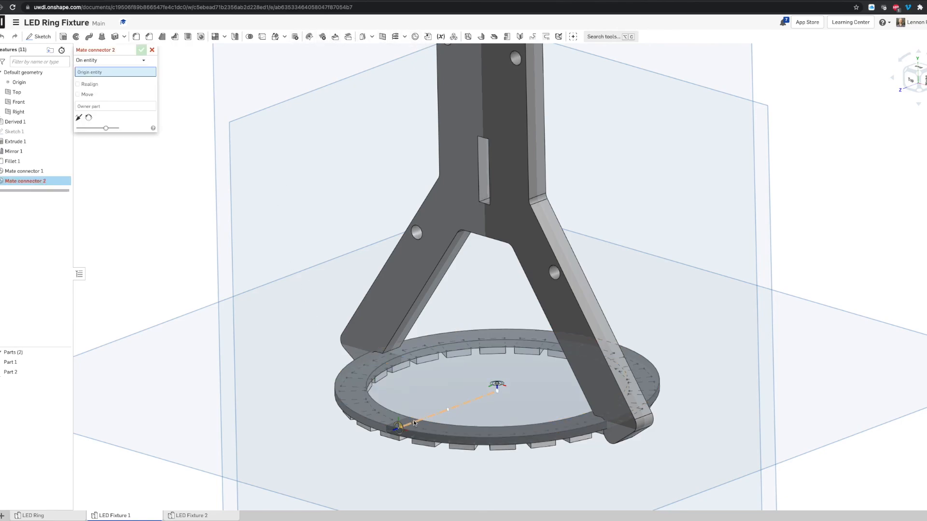
click(382, 405)
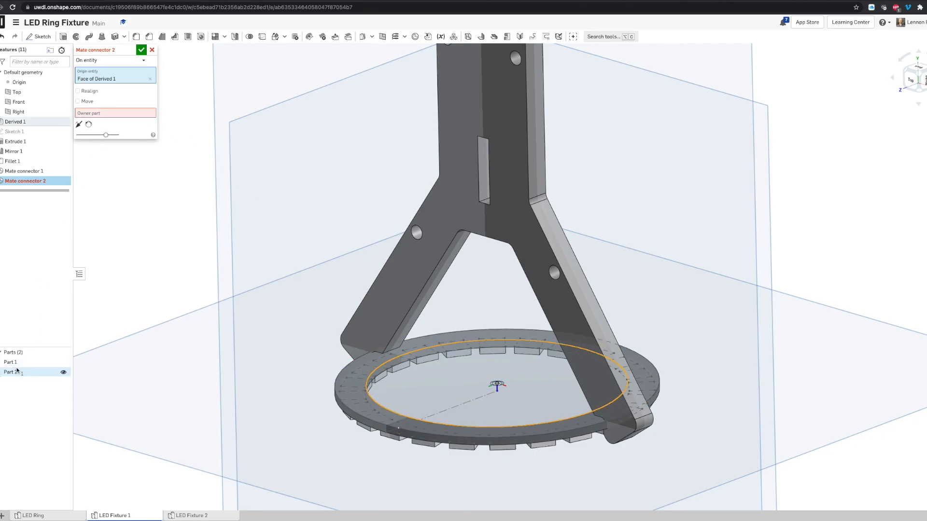
click(113, 114)
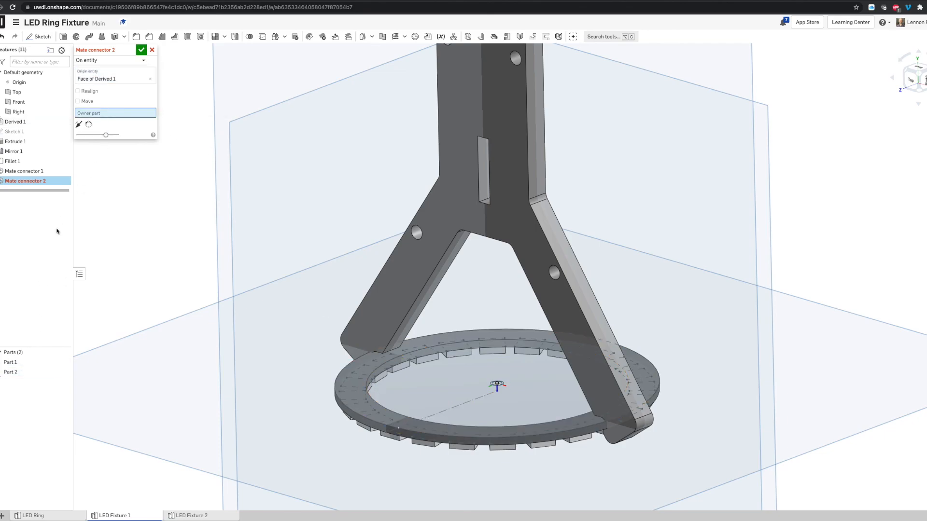
click(12, 372)
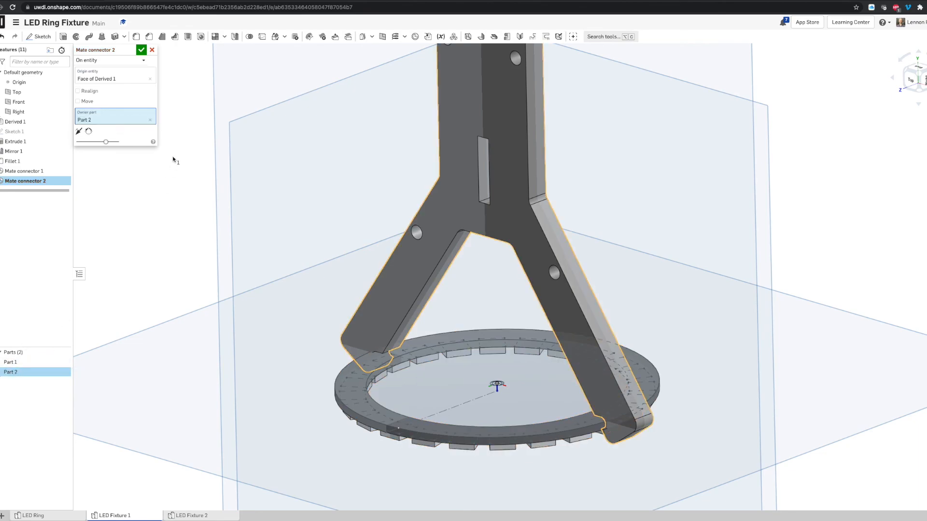
click(141, 51)
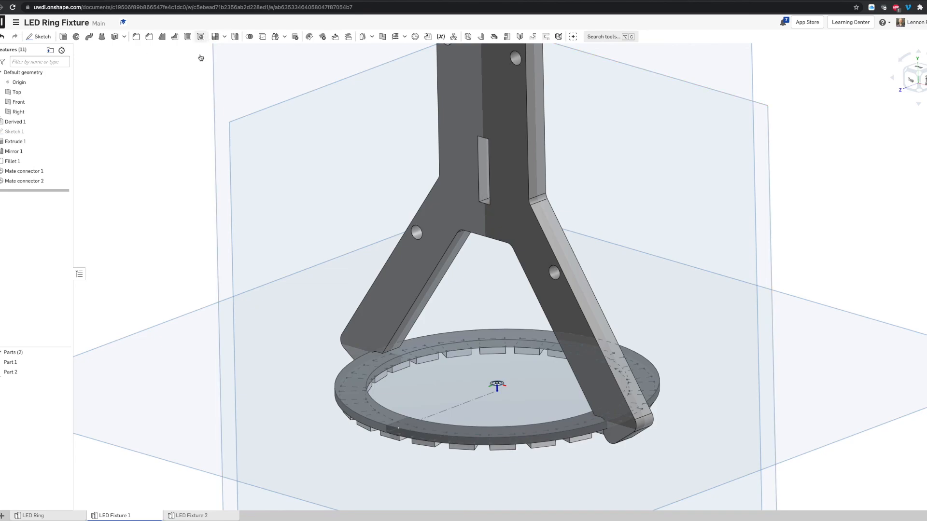
- Create a new assembly and insert the LED Fixture 1 part studio, with its Part 1 ring and Part 2 bracket
click(2, 516)
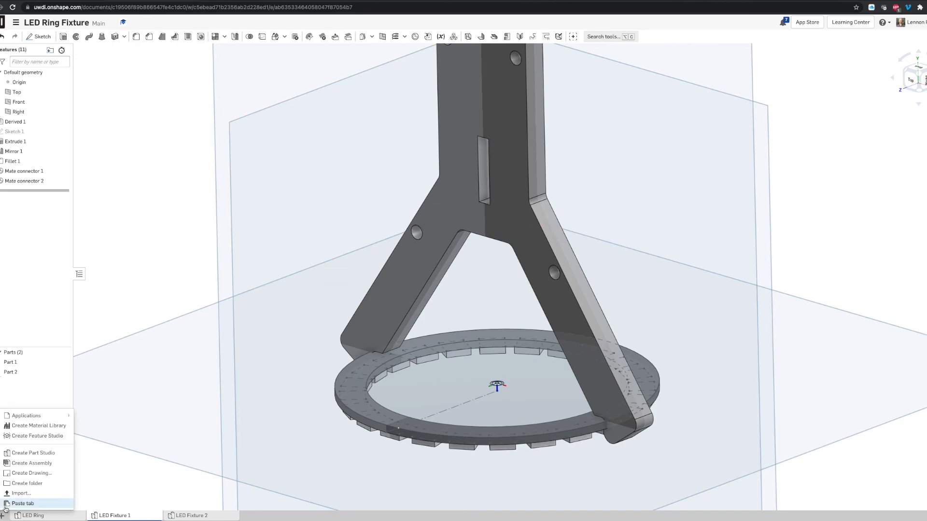
click(28, 463)
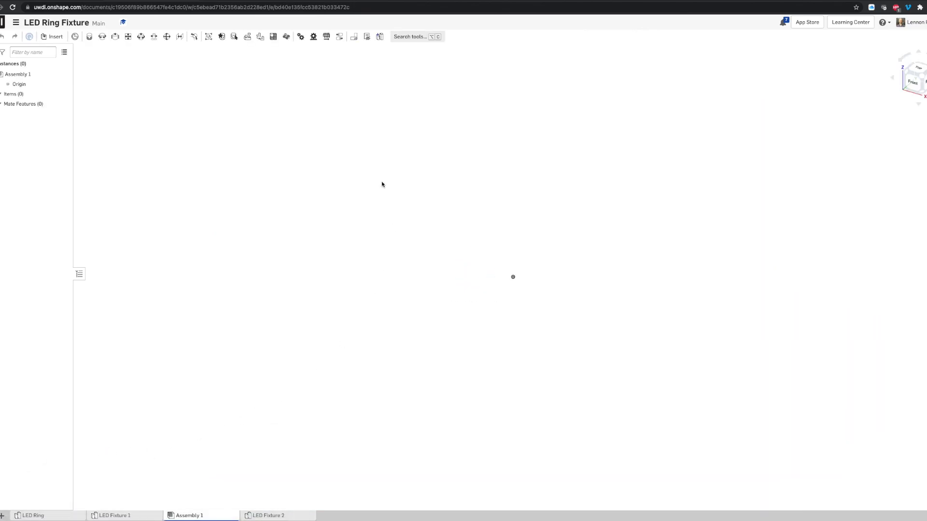
click(52, 37)
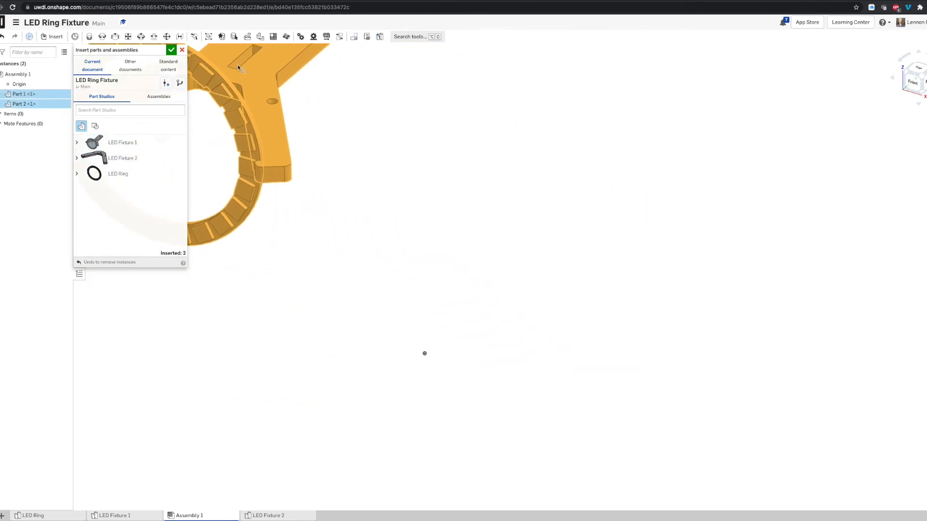
click(424, 353)
key(Escape)
right_drag(500, 245, 467, 300)
scroll(471, 279, down, 3)
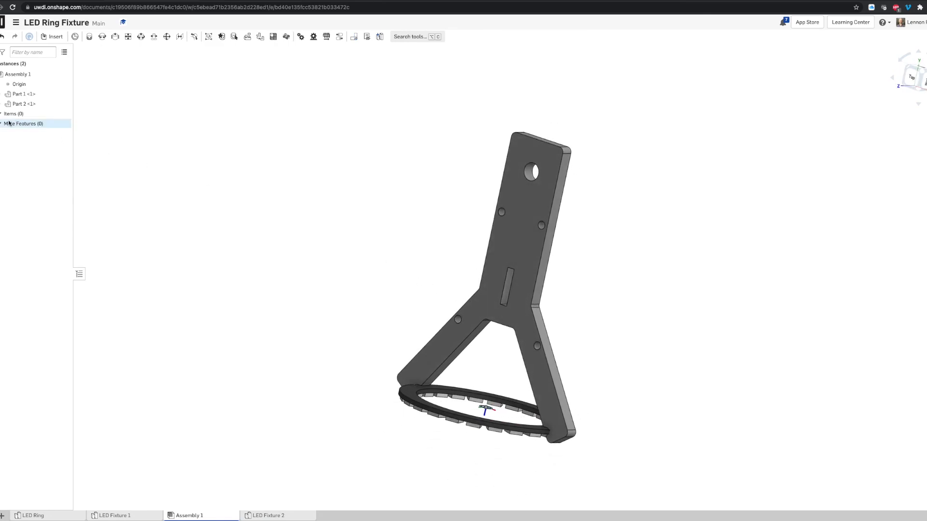
- Add a Fastened mate between Mate connector 1 of Part 1 and Mate connector 2 of Part 2
click(1, 104)
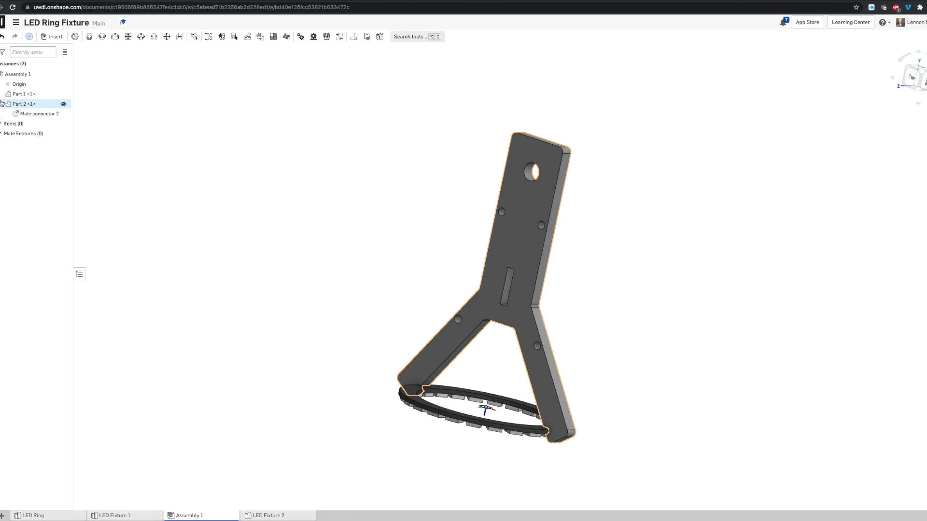
click(1, 94)
click(13, 95)
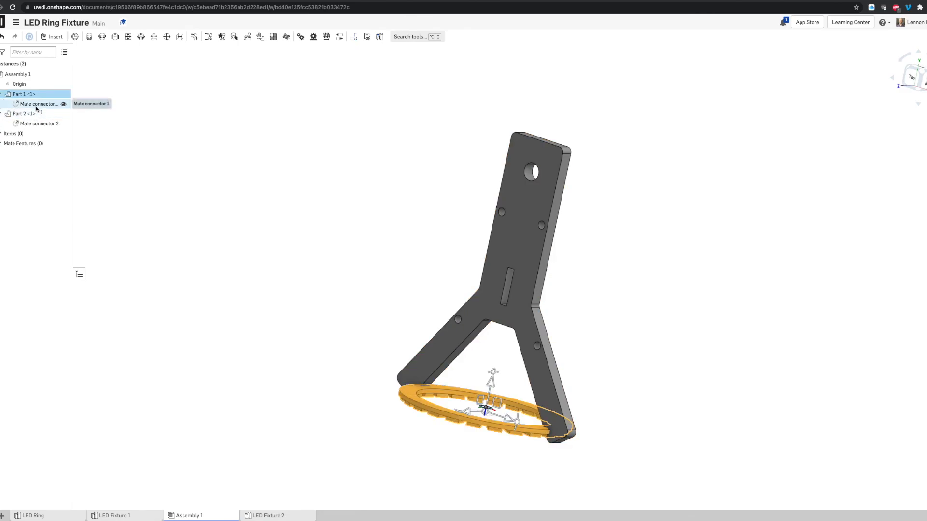
click(38, 104)
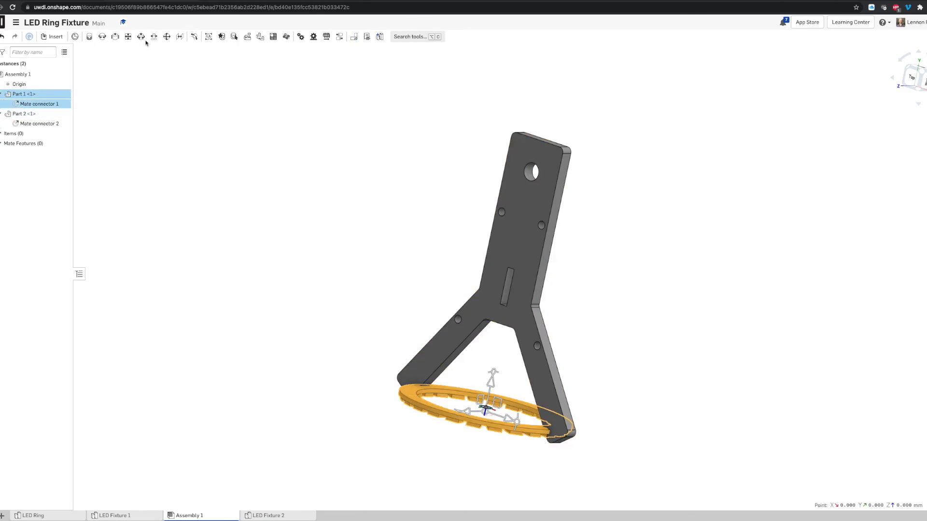
click(90, 37)
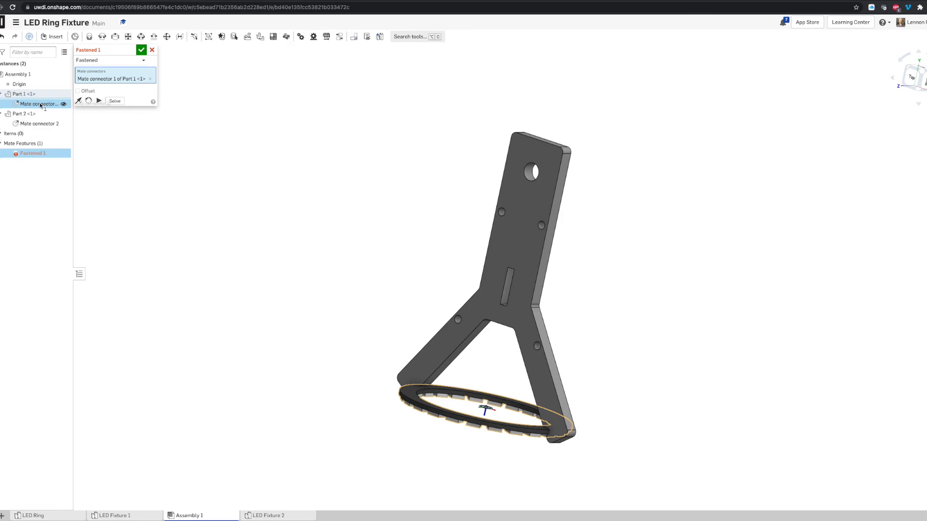
click(40, 104)
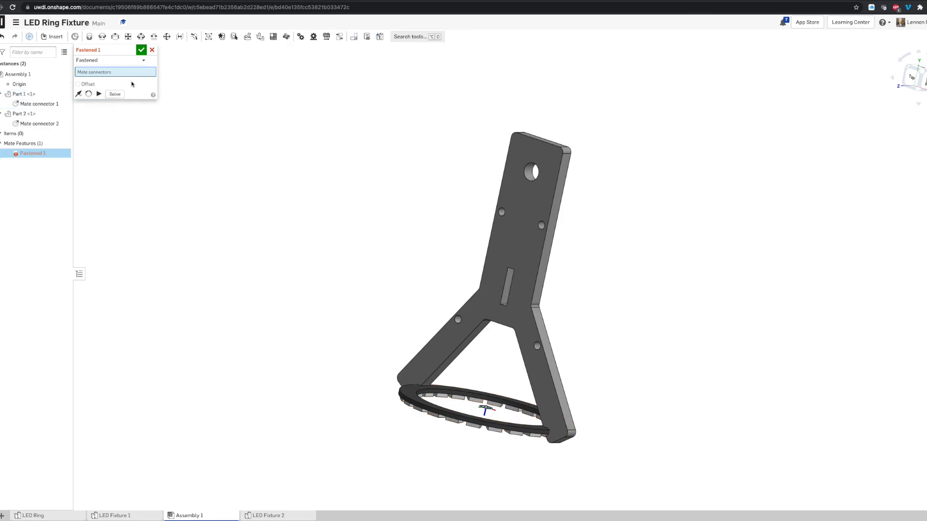
click(24, 104)
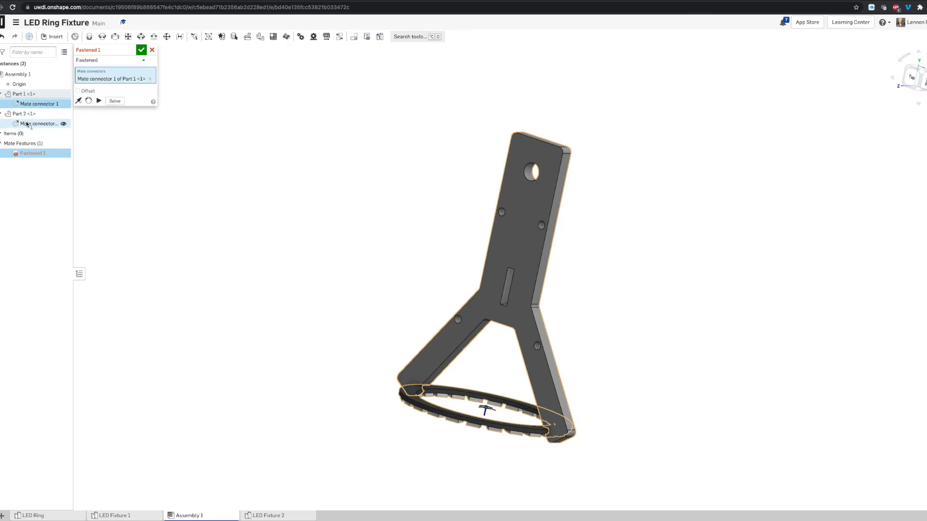
click(27, 124)
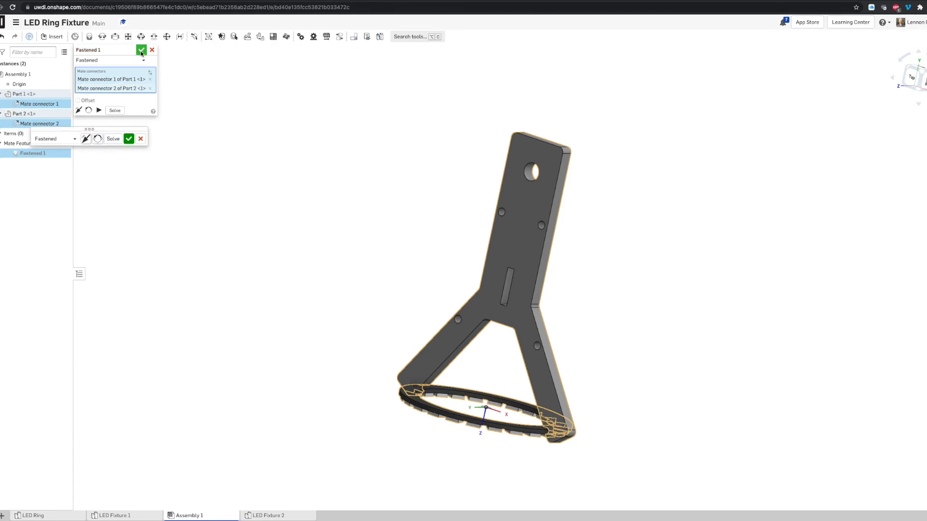
click(130, 140)
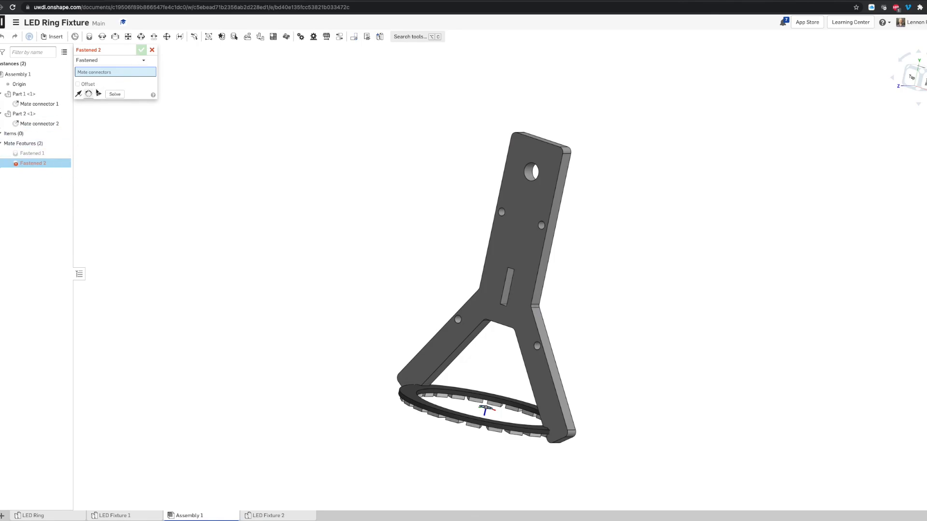
click(152, 50)
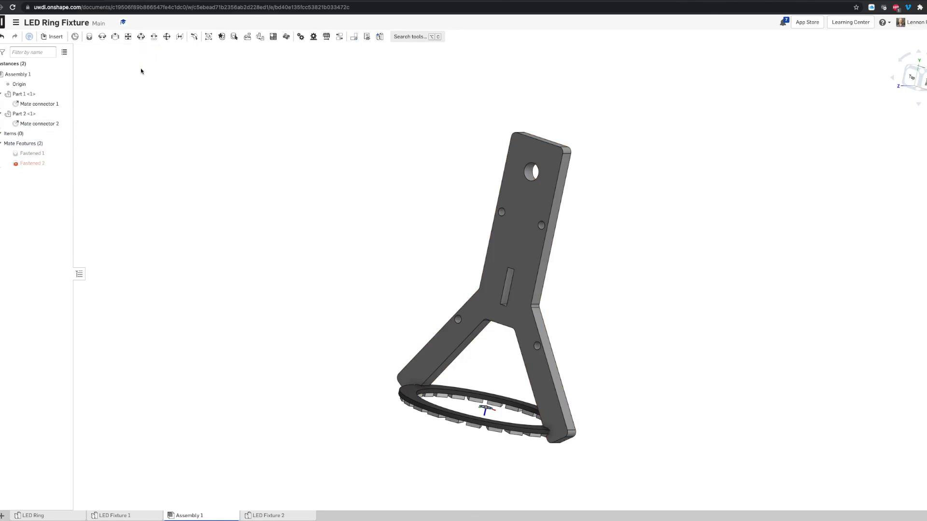
- Insert the whole LED Fixture 2 part studio into the assembly, plus a separate instance of its Fixture 2 part
click(53, 36)
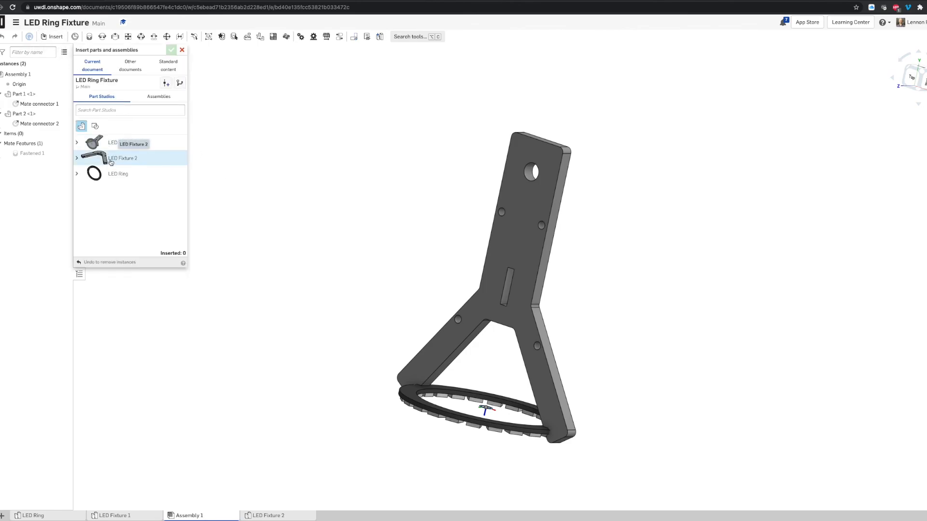
click(375, 290)
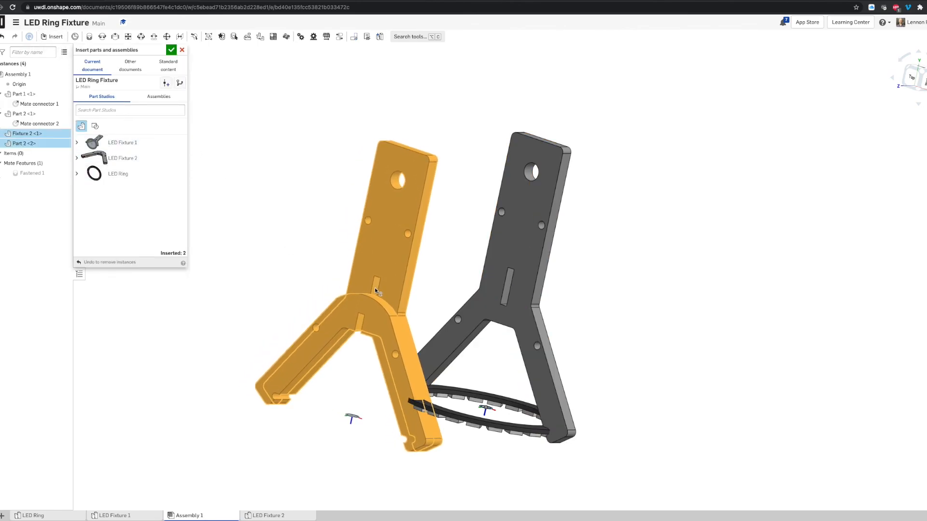
click(77, 158)
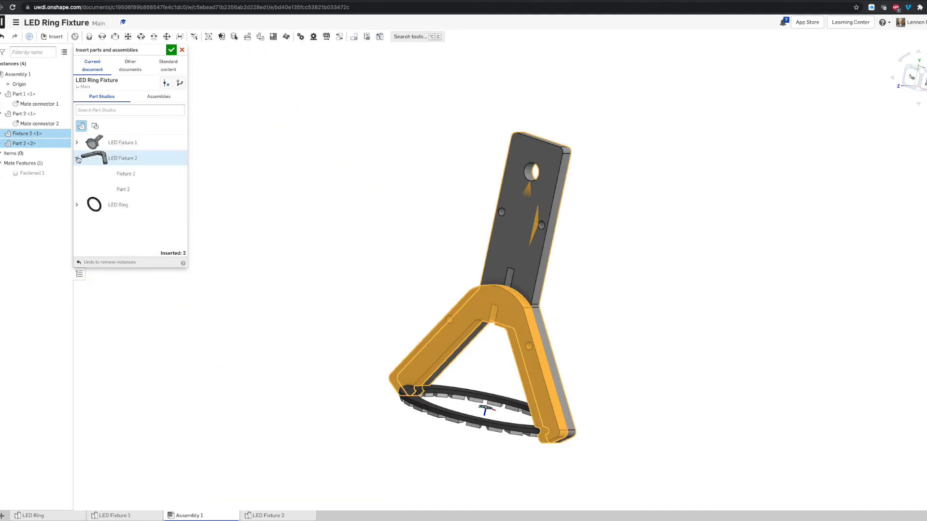
click(116, 173)
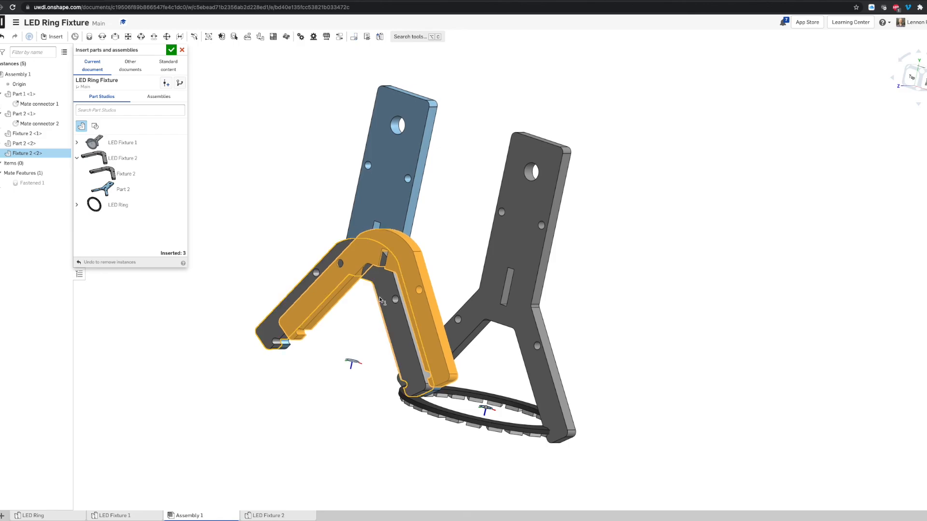
click(380, 300)
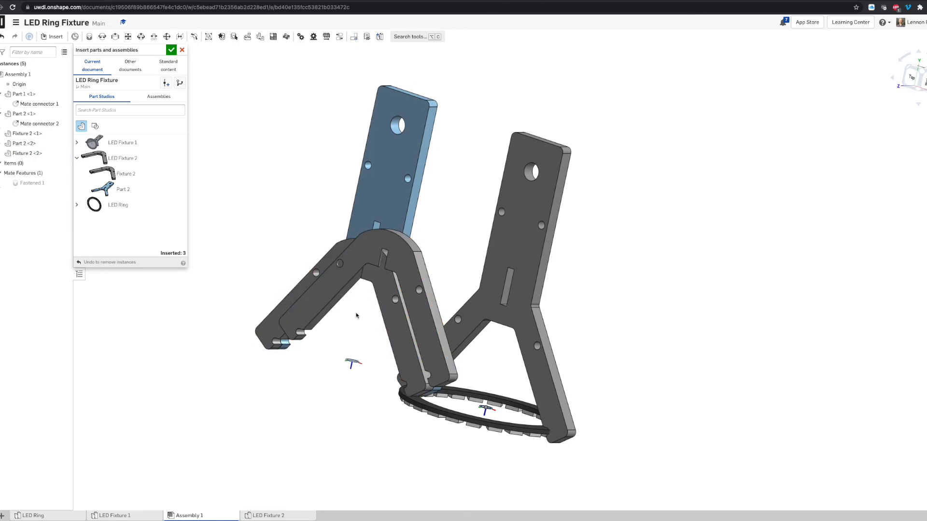
- Delete the surplus Part 2 <2> and Fixture 2 <1> instances from the assembly
right_click(29, 146)
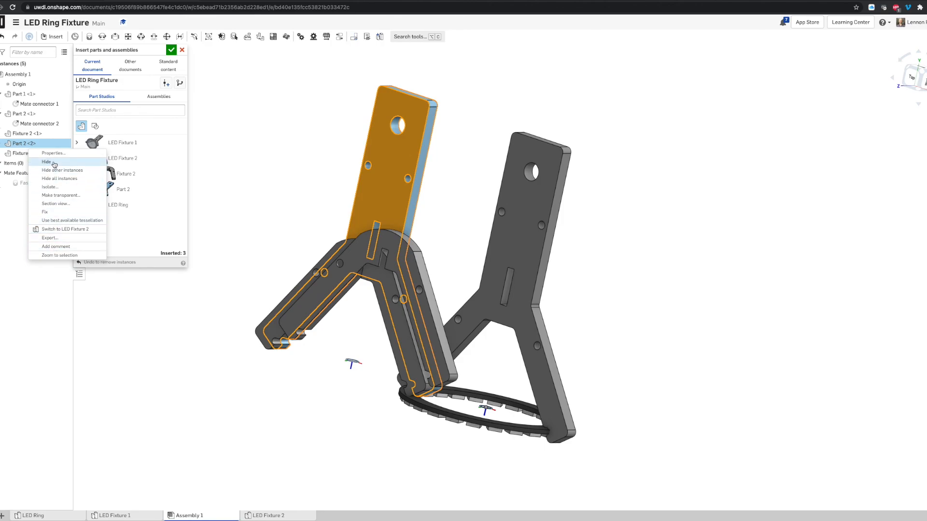
click(218, 153)
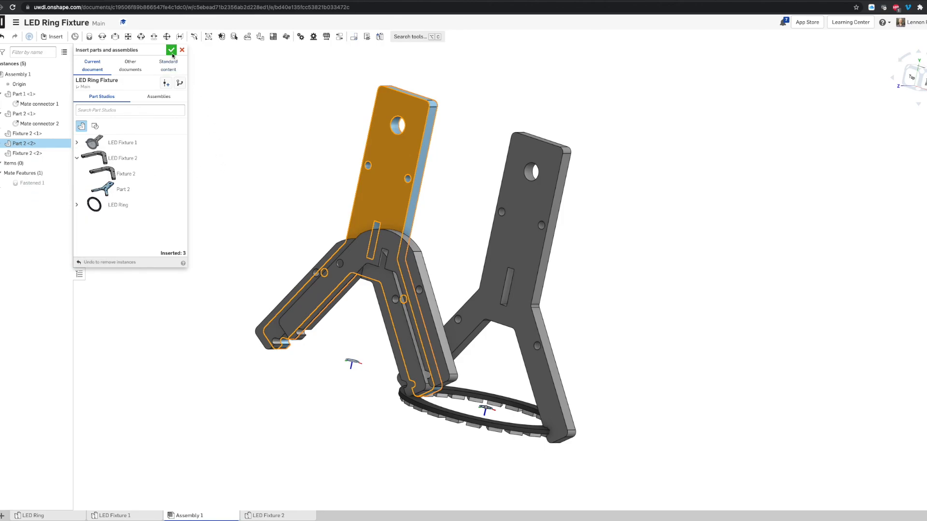
click(172, 49)
drag(407, 196, 268, 180)
click(249, 174)
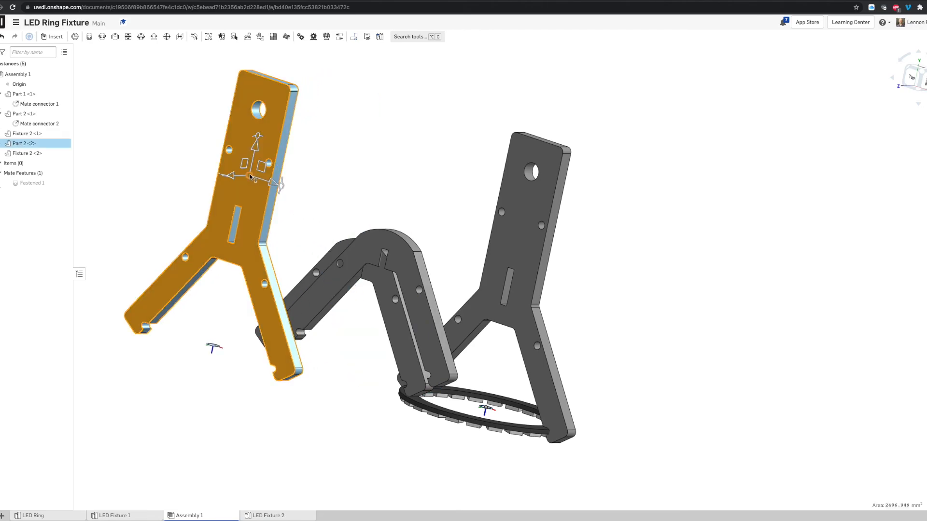
right_click(249, 175)
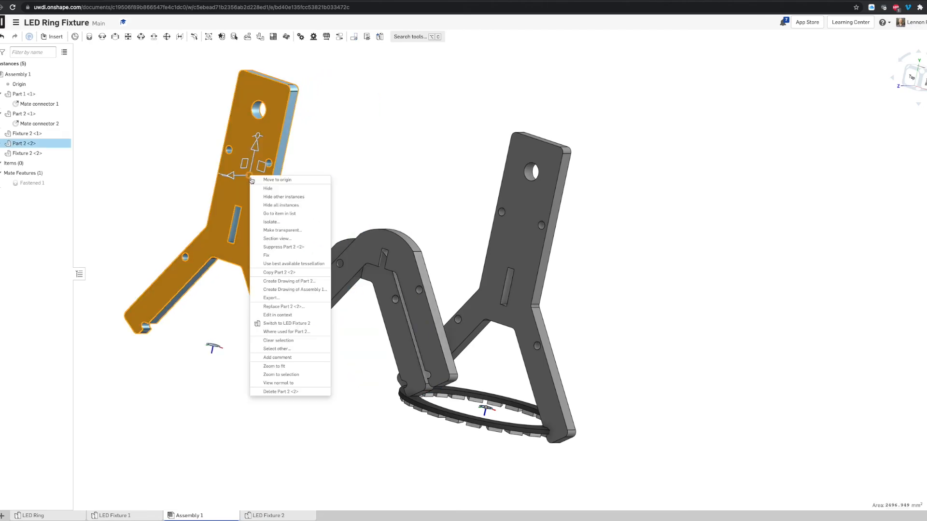
click(289, 392)
right_click(333, 251)
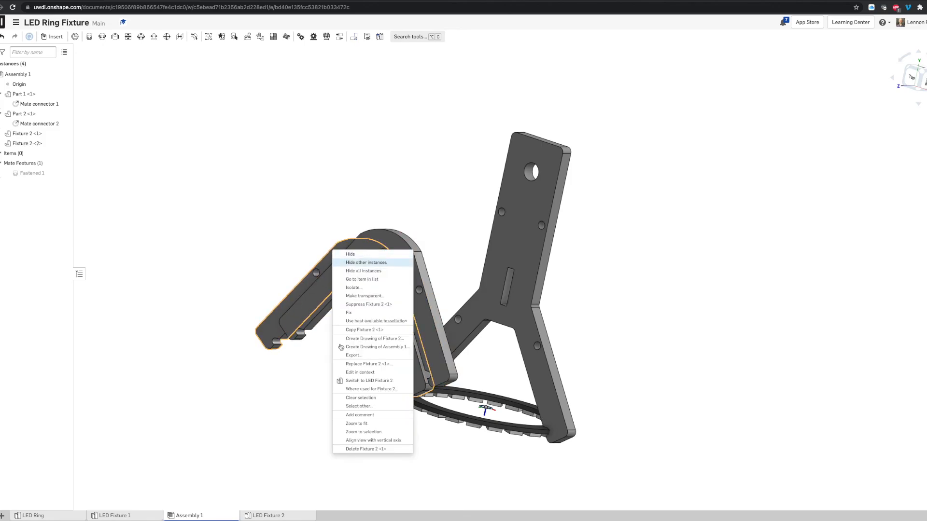
click(356, 447)
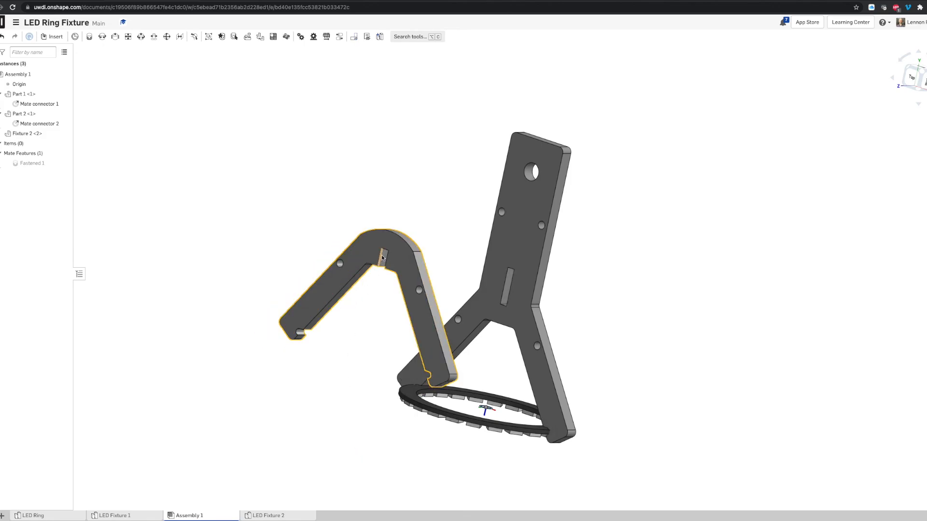
- Add a mate connector at the centre of the closed end face of the slot in Fixture 2
right_drag(401, 282, 446, 258)
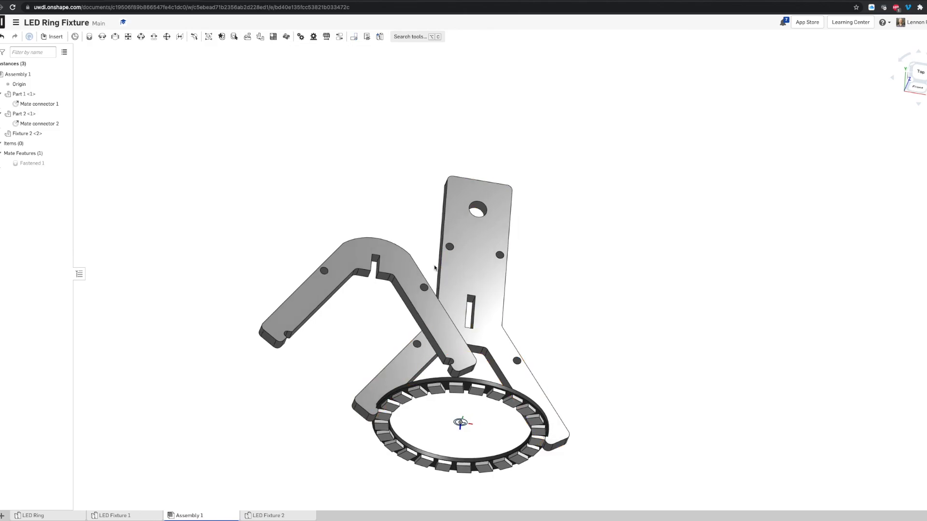
scroll(446, 258, up, 3)
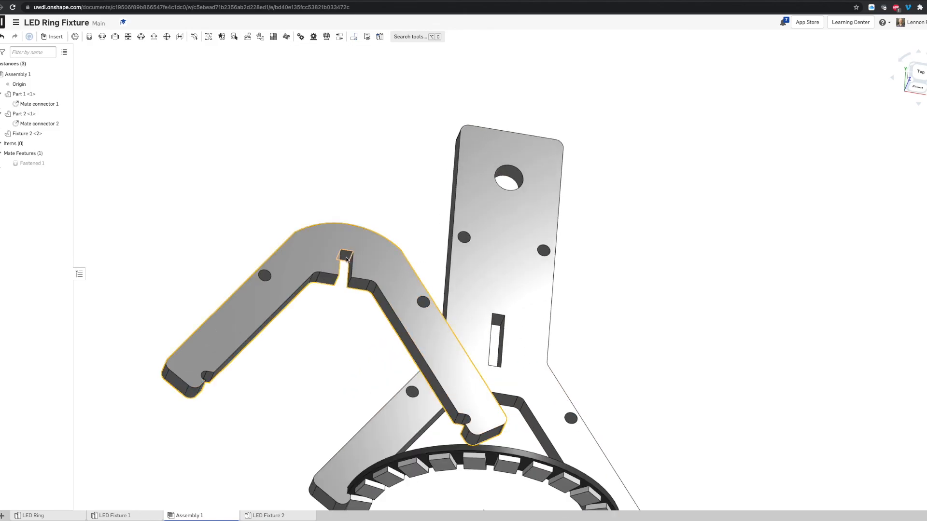
click(75, 36)
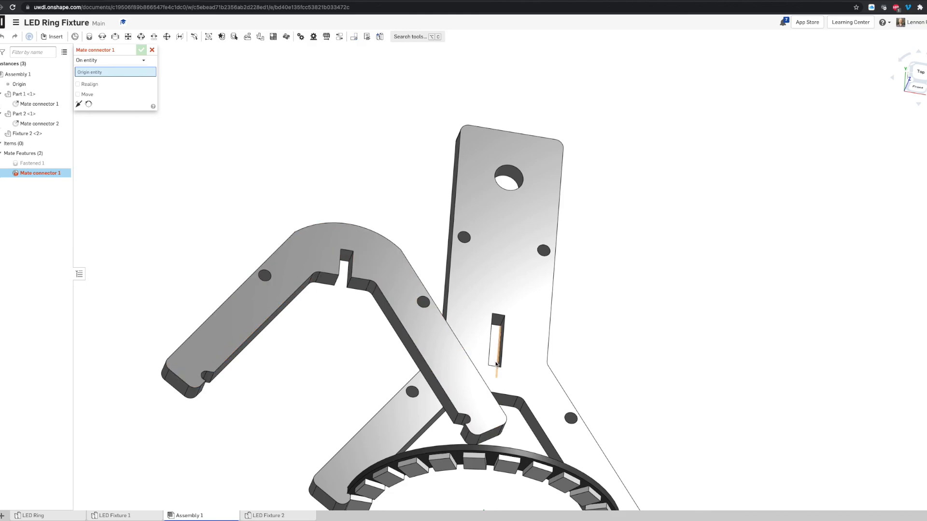
scroll(346, 262, up, 3)
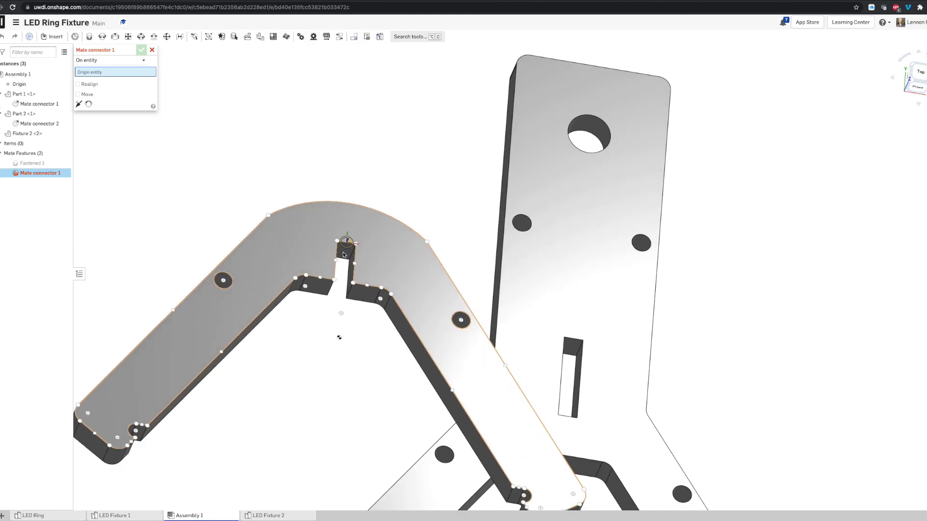
scroll(343, 251, up, 5)
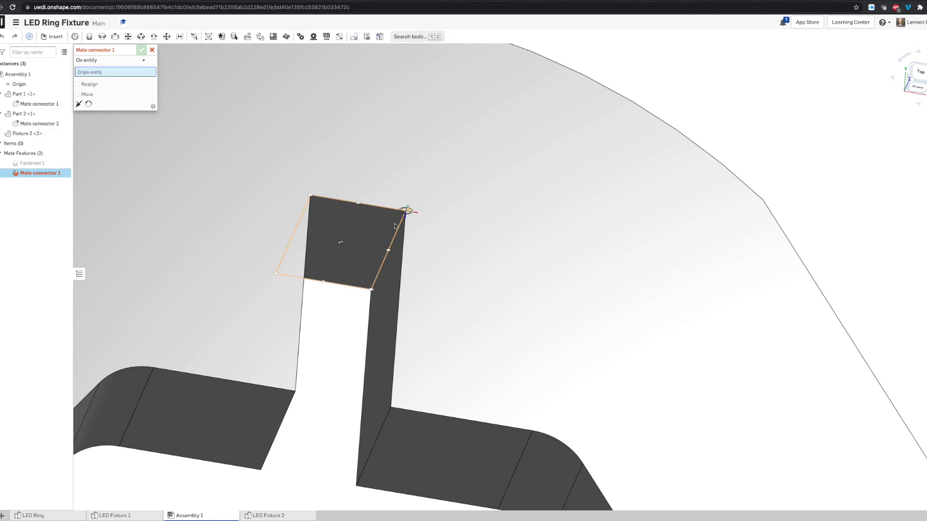
scroll(395, 225, down, 3)
right_drag(396, 226, 394, 246)
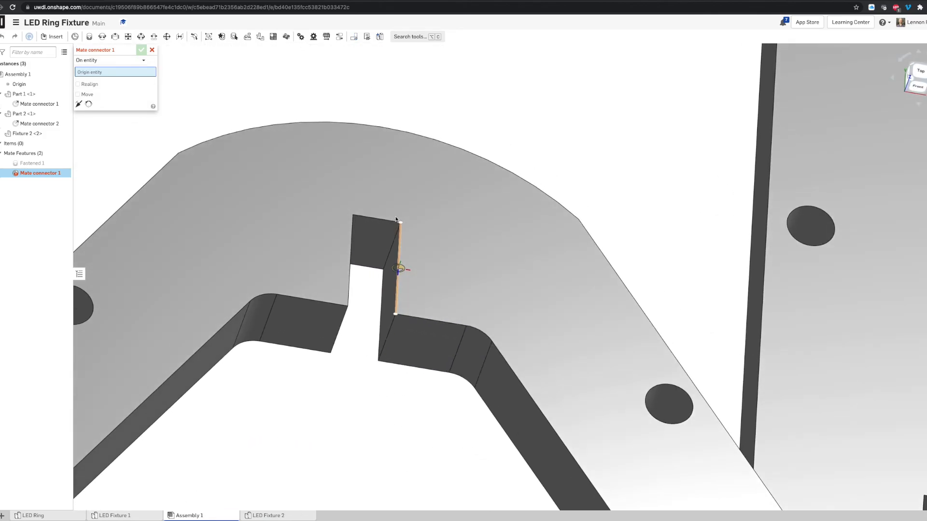
click(374, 245)
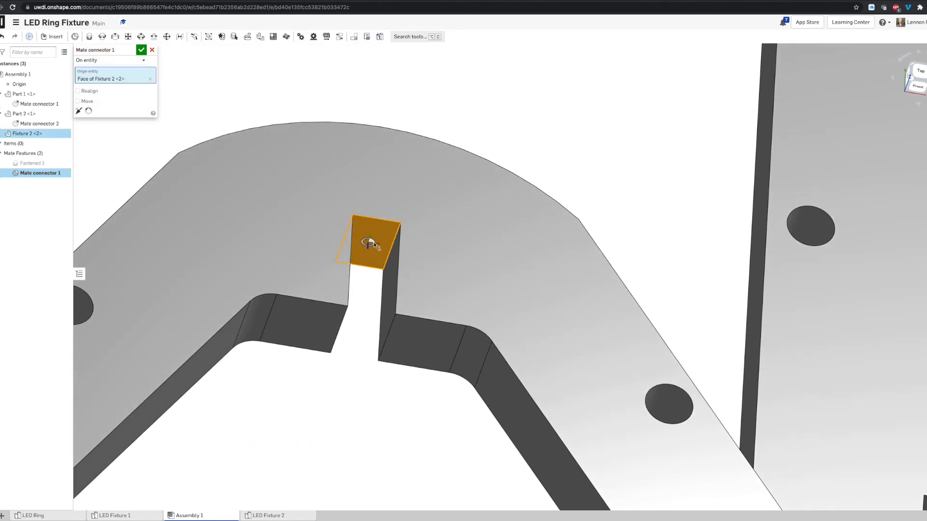
click(142, 50)
- Add a mate connector at the centre of the lower end face of the slot in Part 2
scroll(518, 209, down, 5)
right_drag(518, 209, 573, 256)
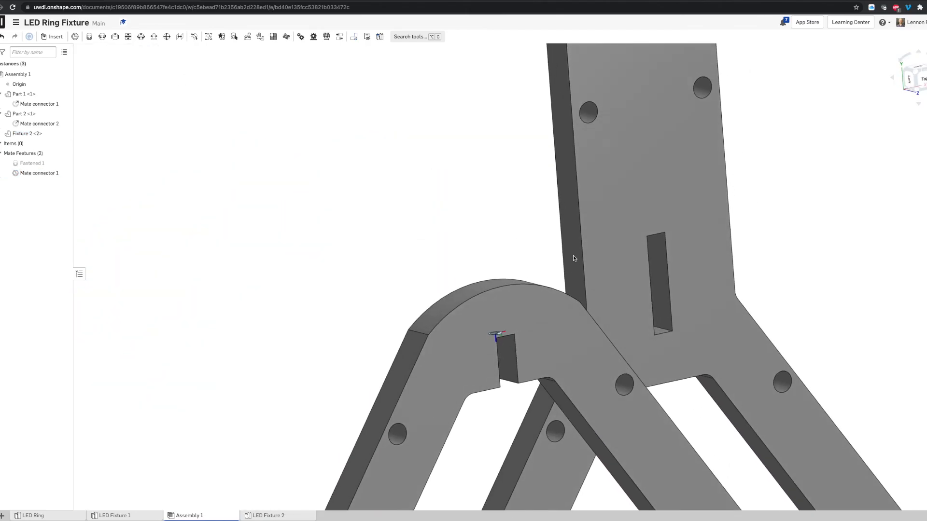
scroll(657, 342, up, 4)
right_drag(658, 342, 648, 344)
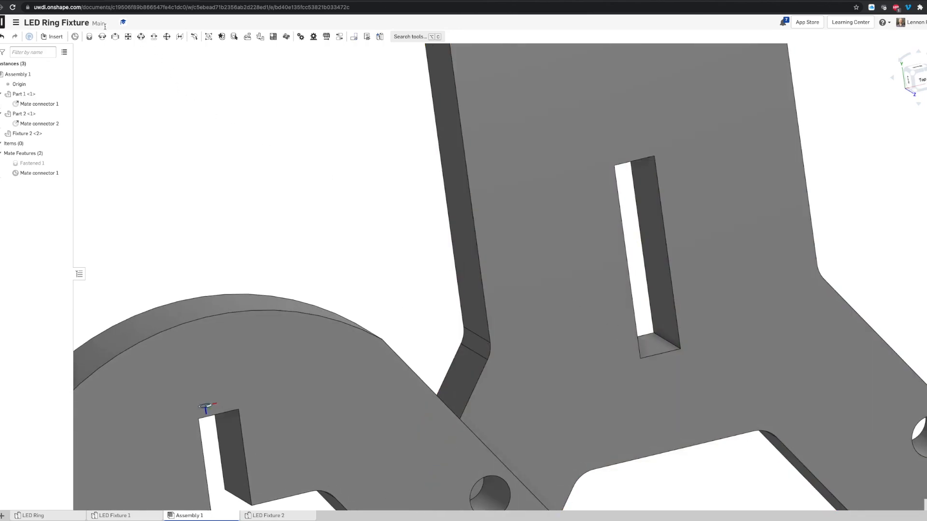
click(76, 37)
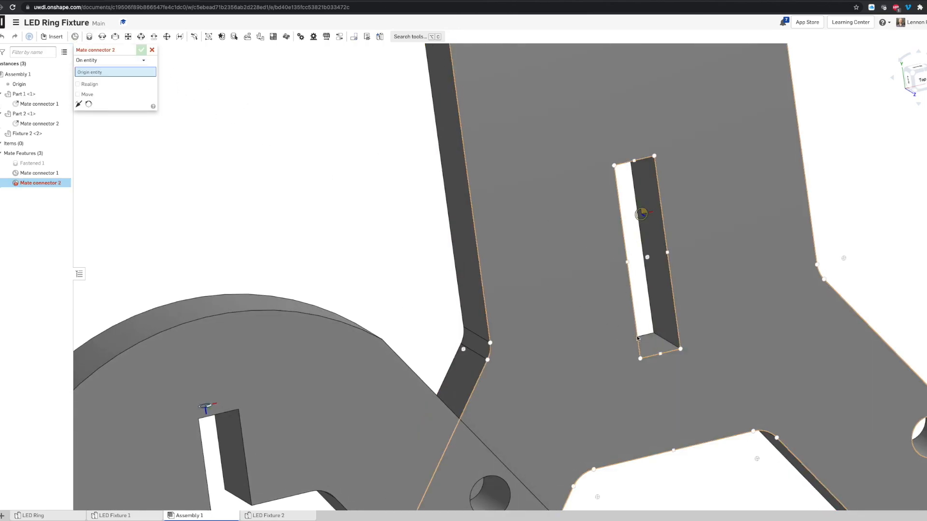
click(649, 344)
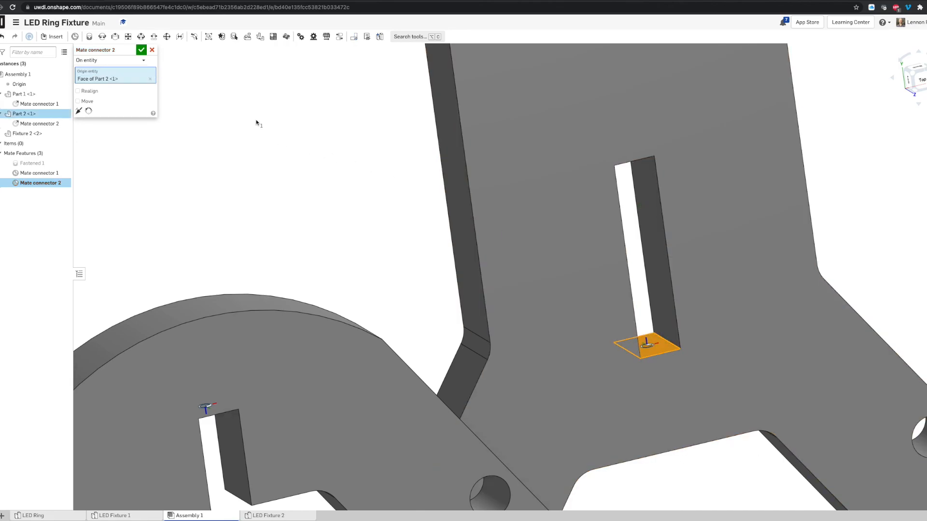
click(140, 52)
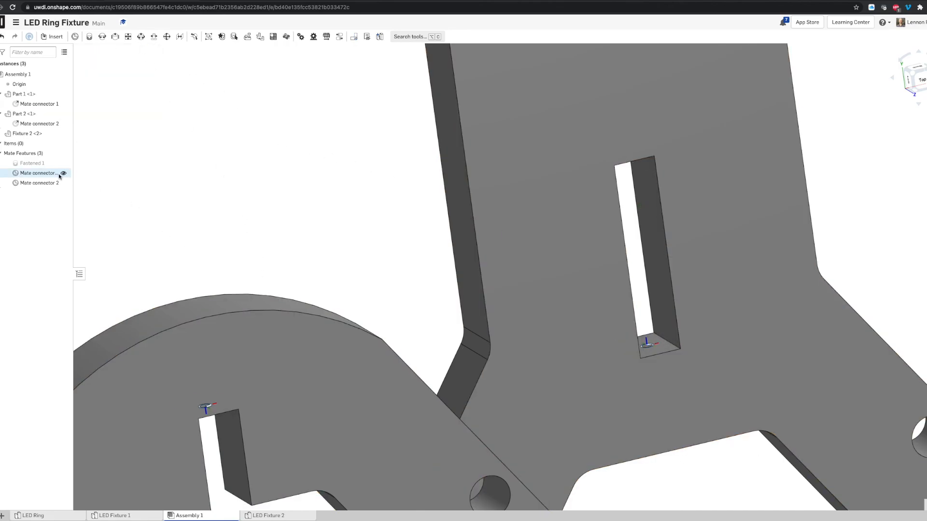
- Add a Fastened mate between the slot mate connectors of Fixture 2 and Part 2, rotating the secondary axis so the fixtures cross perpendicularly
click(89, 38)
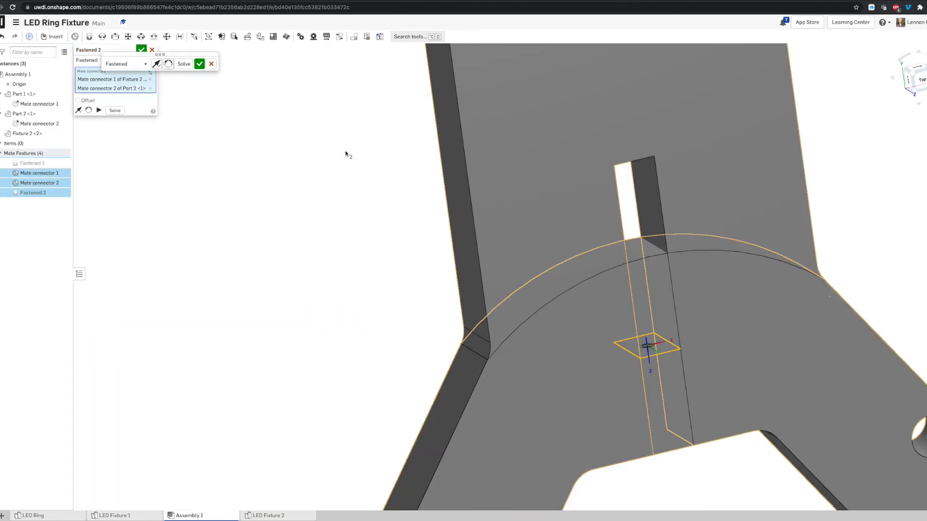
click(168, 64)
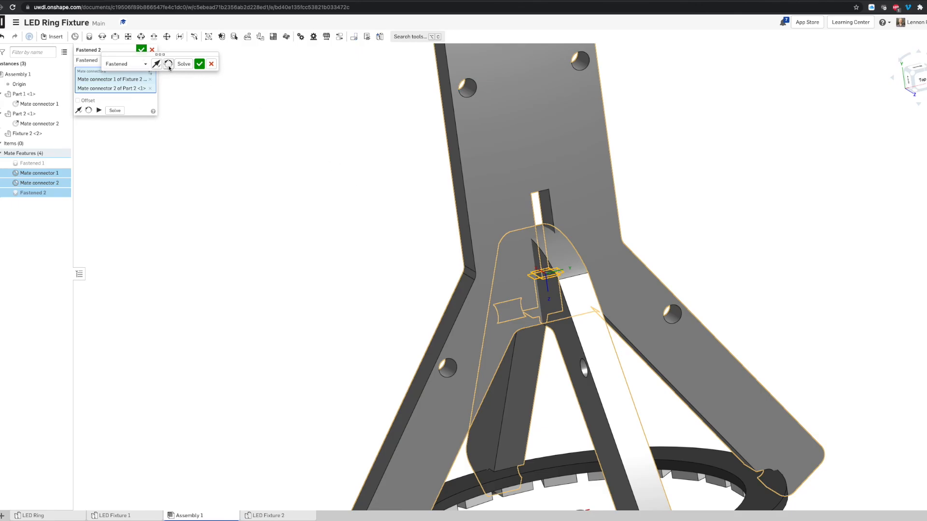
click(168, 64)
scroll(399, 211, up, 5)
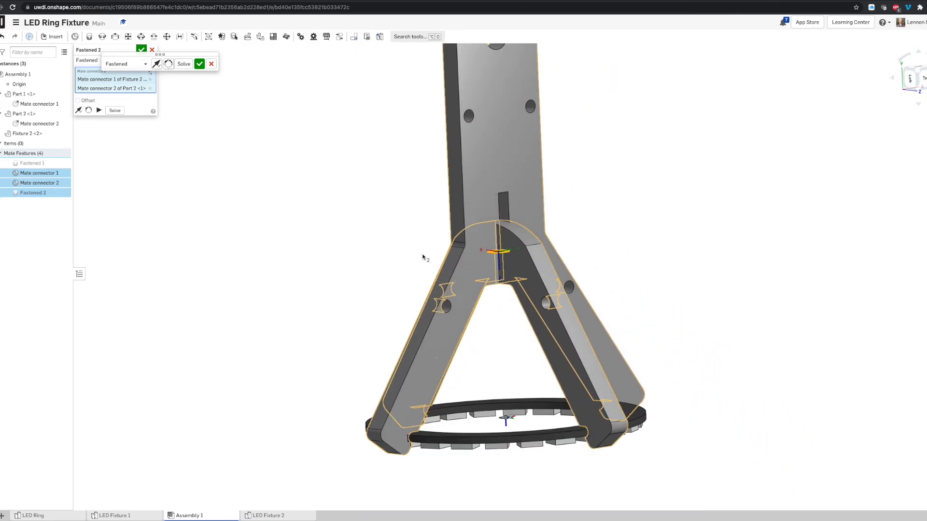
key(Return)
right_drag(335, 149, 358, 220)
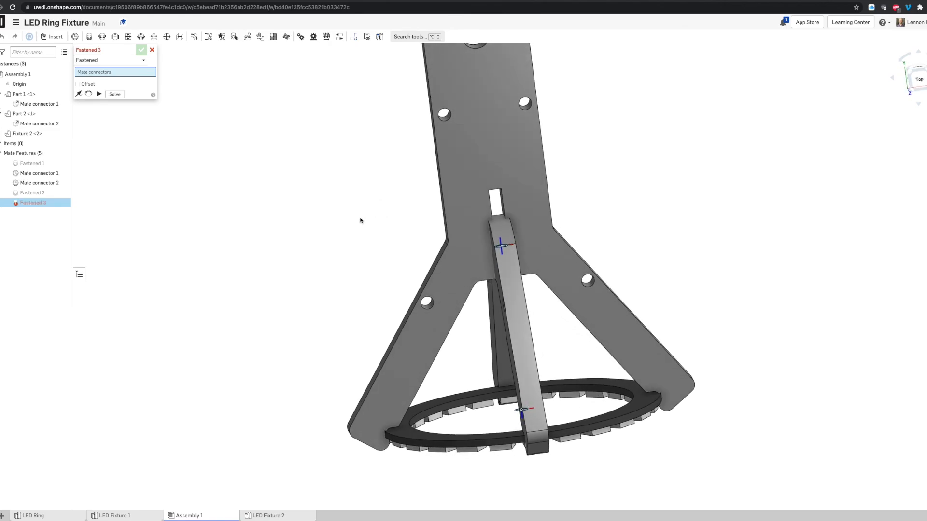
mouse_move(493, 226)
right_down()
mouse_move(496, 239)
mouse_move(493, 220)
right_up()
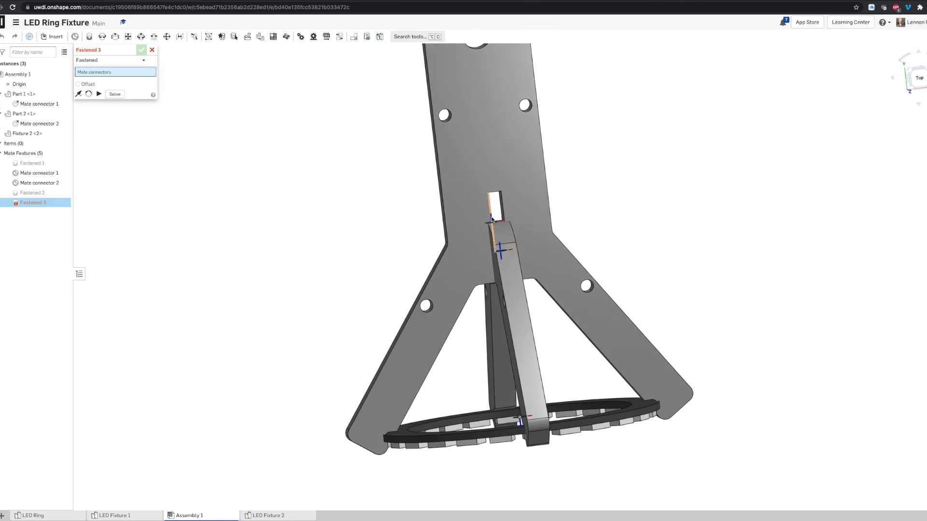
right_drag(477, 271, 522, 278)
- In LED Fixture 1, edit Extrude 1 and set the depths of both end positions to 1.5 mm
right_drag(241, 128, 285, 146)
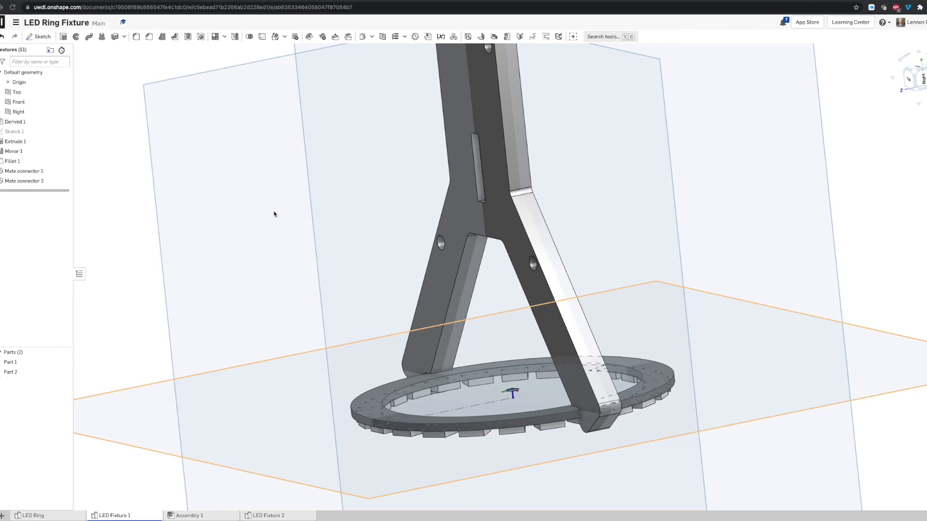
right_drag(274, 214, 251, 261)
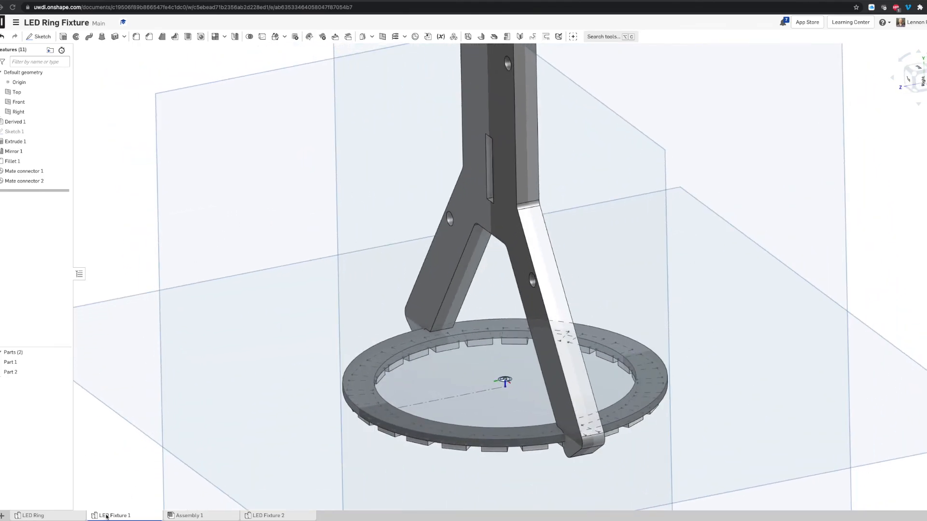
double_click(14, 142)
click(130, 109)
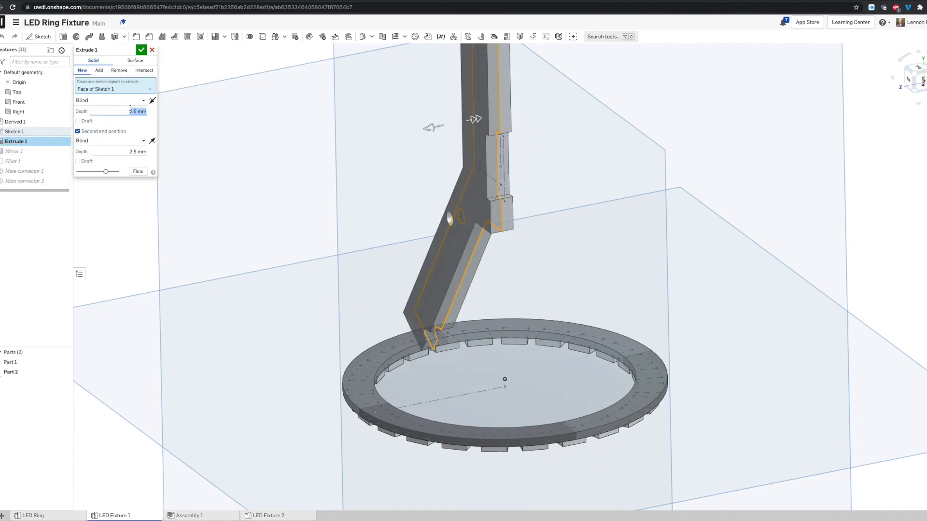
text(1.5)
key(Tab)
key(Tab)
key(Tab)
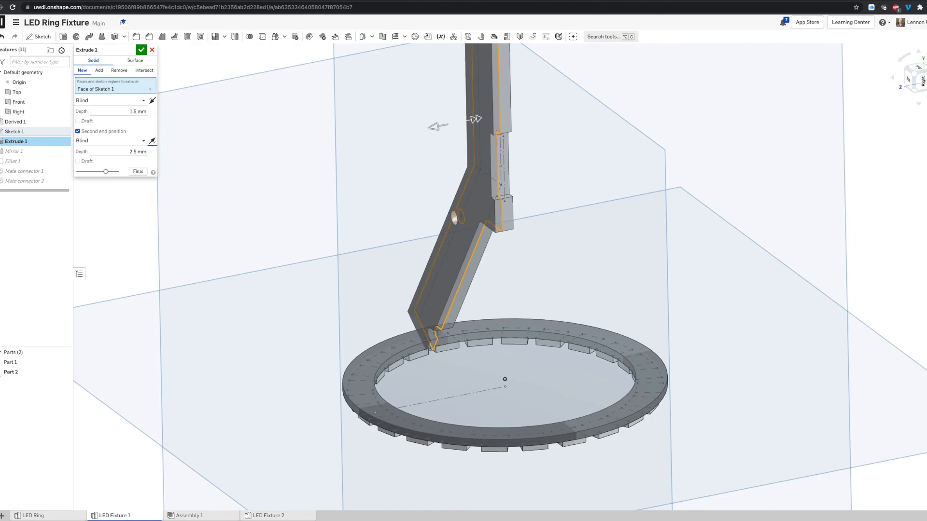
text(1.5)
key(Tab)
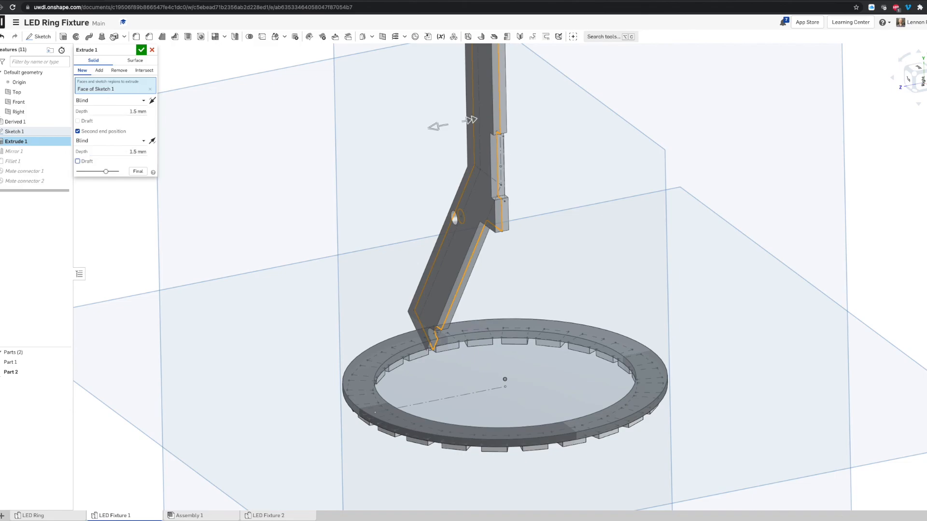
click(138, 49)
right_drag(309, 168, 403, 246)
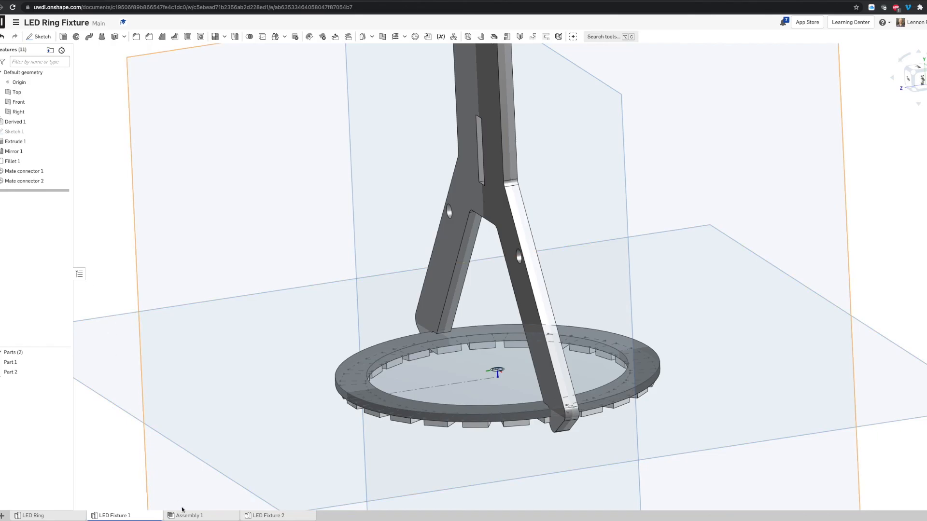
- Reorder the document so LED Fixture 2 comes before Assembly 1, and open LED Fixture 2
click(194, 515)
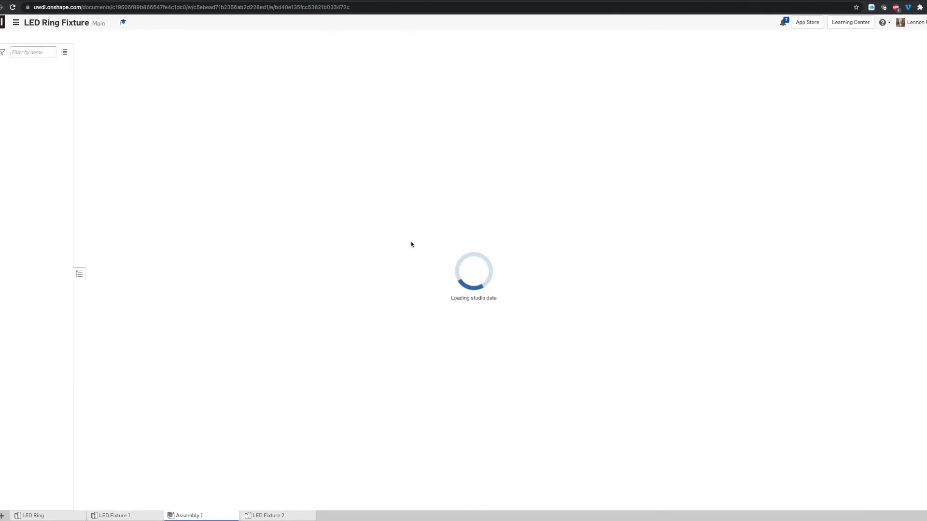
right_drag(433, 243, 395, 248)
click(136, 515)
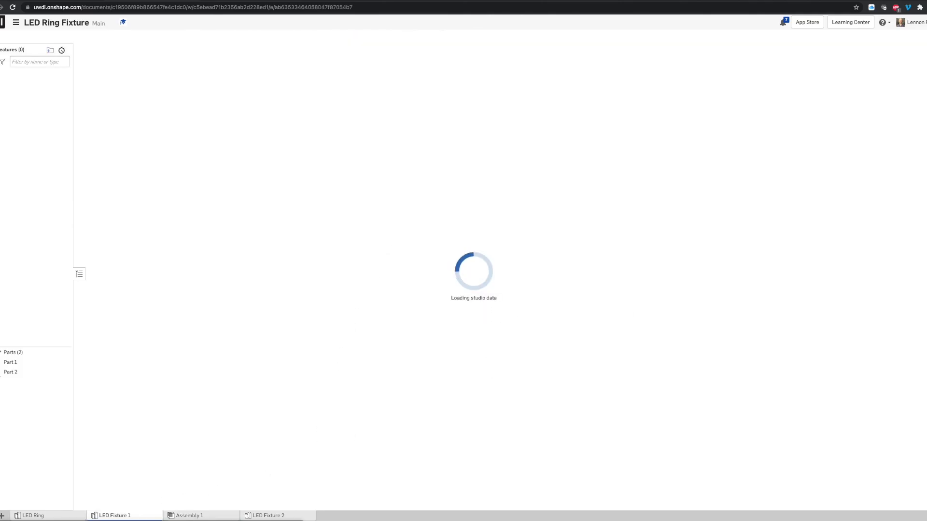
drag(269, 519, 196, 520)
click(199, 516)
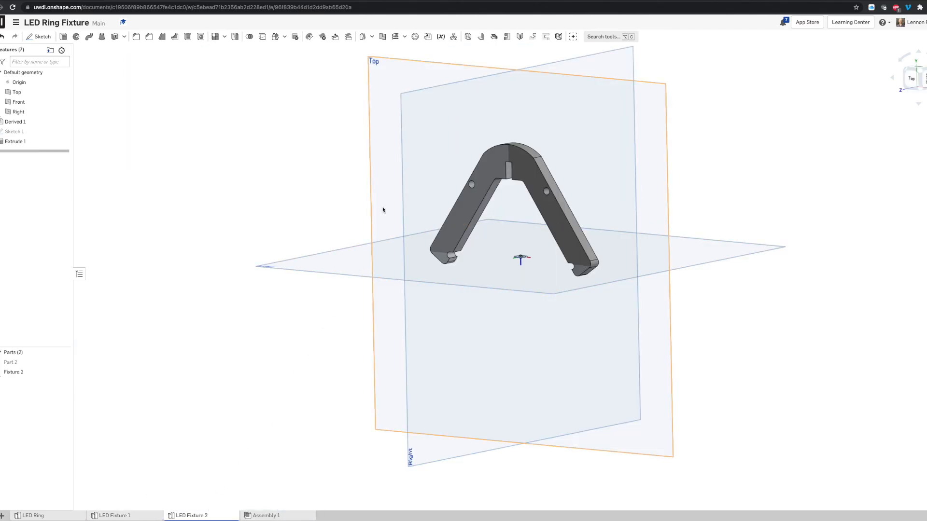
- Edit Extrude 1 of LED Fixture 2 and set its depth to 3 mm
right_drag(388, 202, 352, 207)
double_click(12, 141)
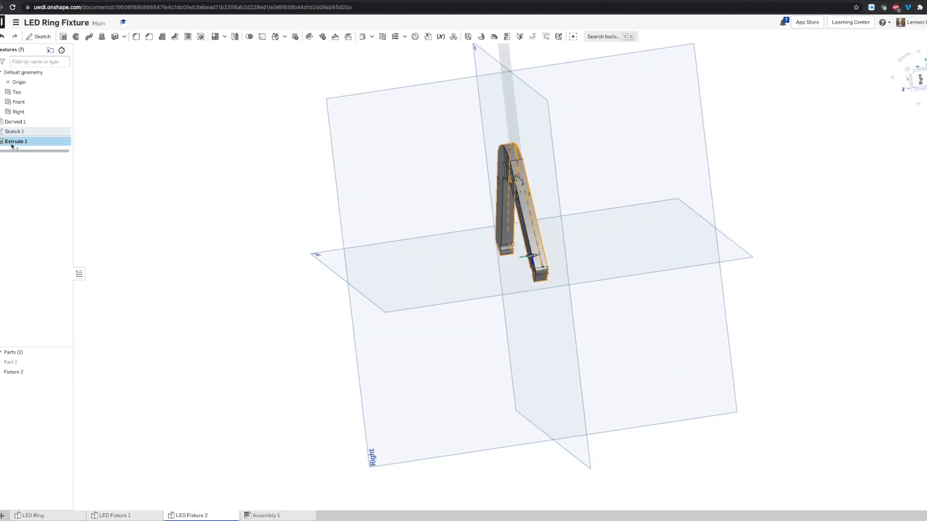
click(133, 112)
text(3)
key(Return)
key(Return)
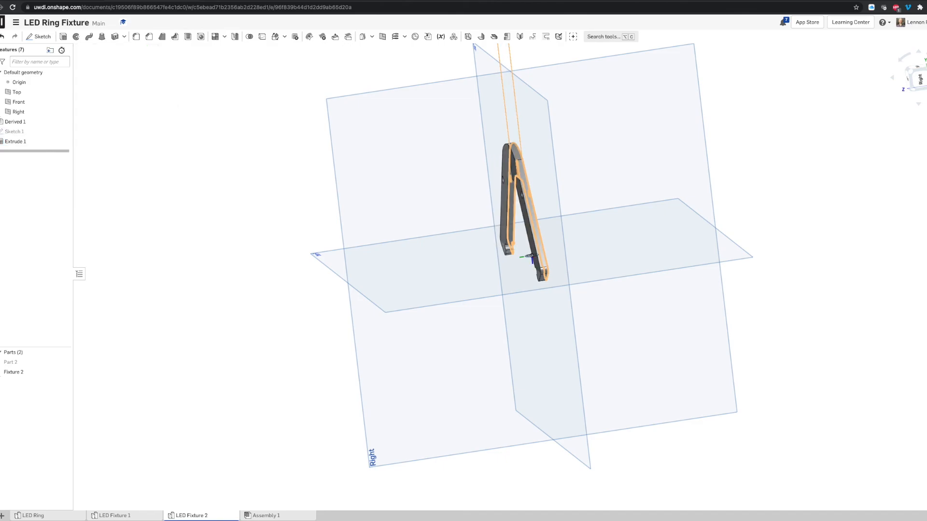
right_drag(302, 196, 291, 204)
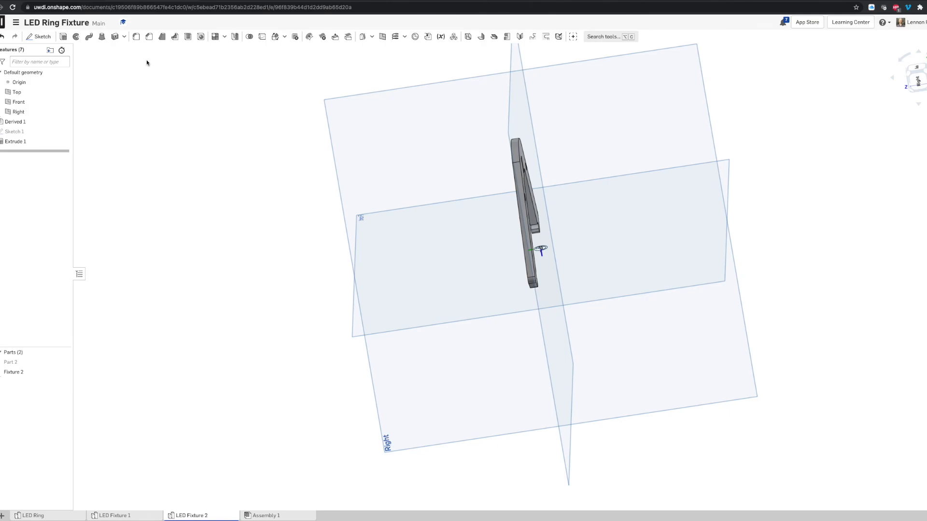
- Return to Assembly 1 and examine how the thinner fixtures fit into each other and onto the LED ring
click(259, 515)
right_drag(205, 246, 296, 253)
right_drag(437, 226, 464, 284)
click(477, 237)
click(697, 242)
right_drag(669, 248, 654, 354)
scroll(654, 354, up, 8)
mouse_move(559, 373)
right_down()
mouse_move(548, 361)
mouse_move(544, 368)
mouse_move(563, 379)
right_up()
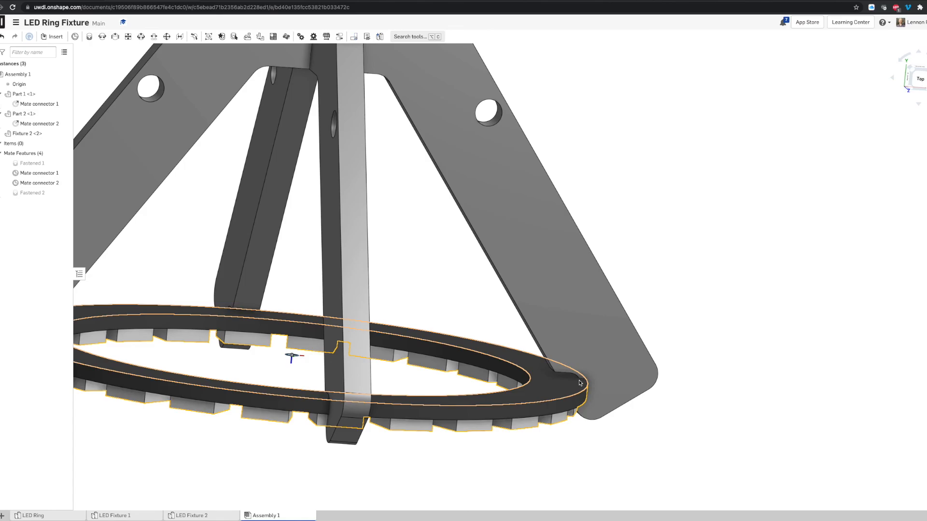
key(f)
- Rename Assembly 1 as LED Fixture Assembly
right_click(266, 515)
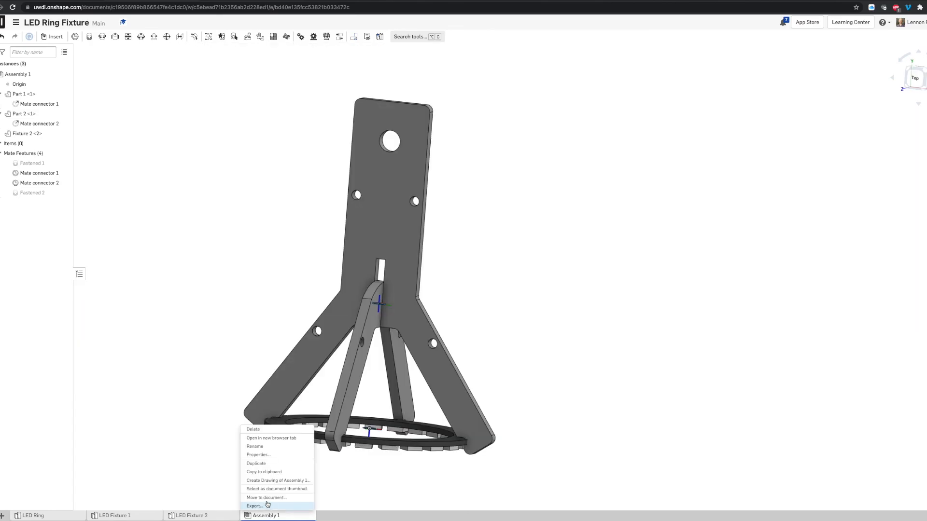
click(255, 446)
text(LED Fixture Assembly)
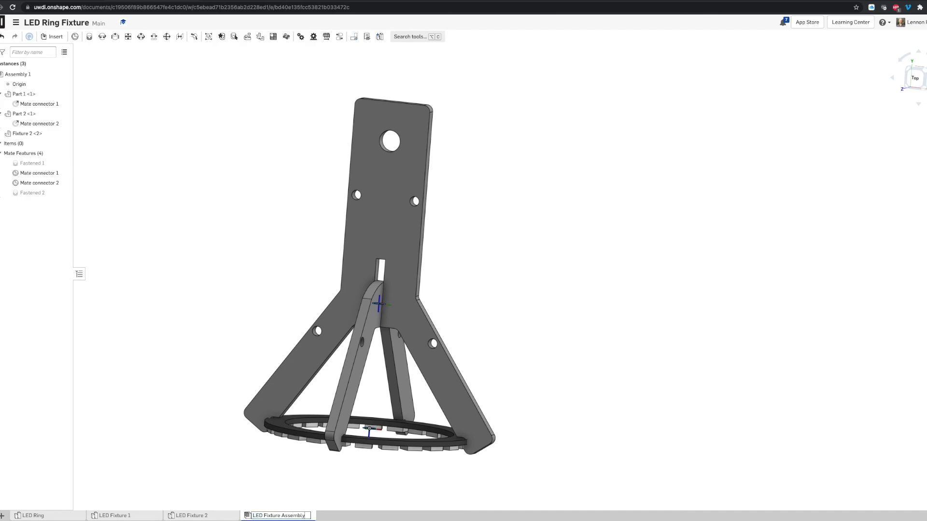
key(Return)
right_drag(492, 276, 470, 278)
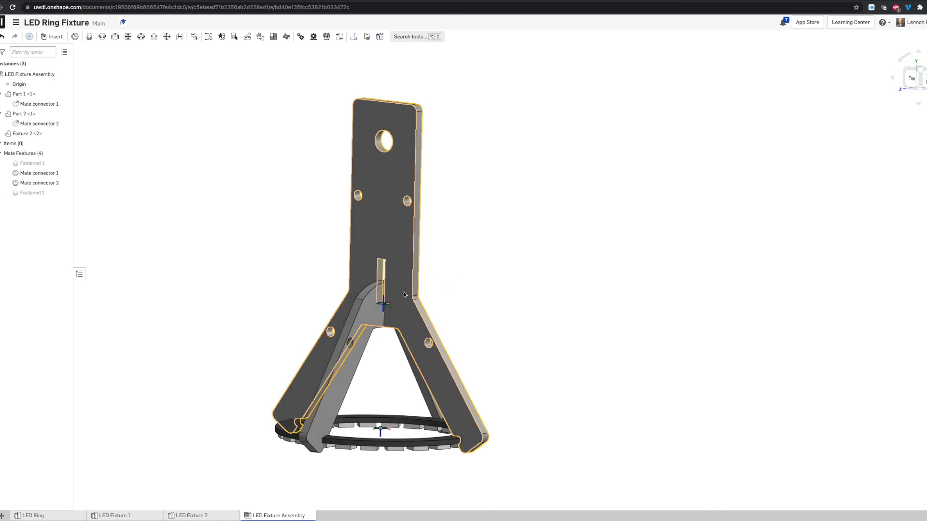
- Create a new drawing from the ANSI_A_MM.dwt template with no views
click(3, 516)
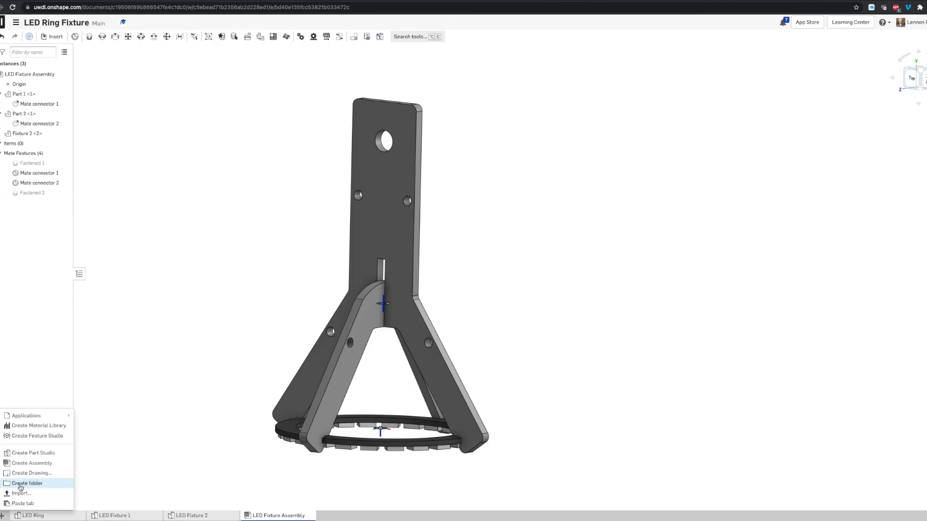
click(29, 473)
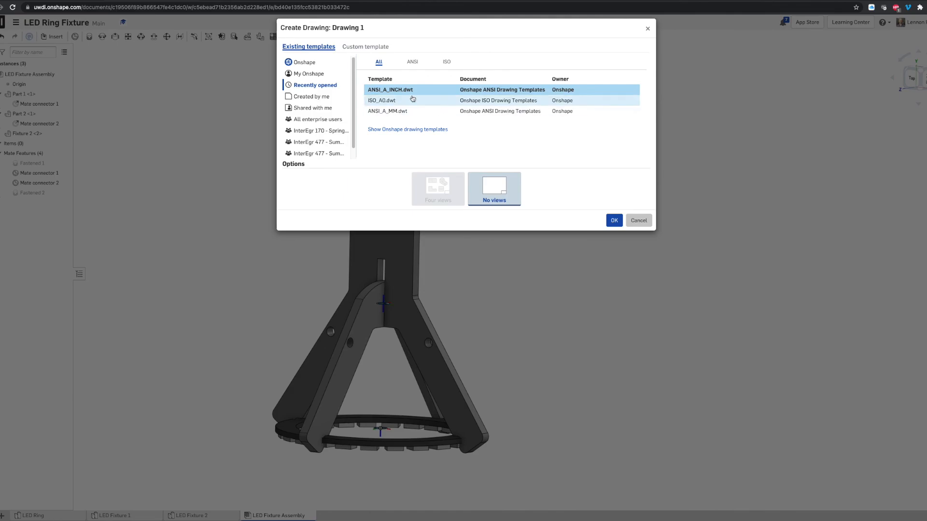
click(413, 62)
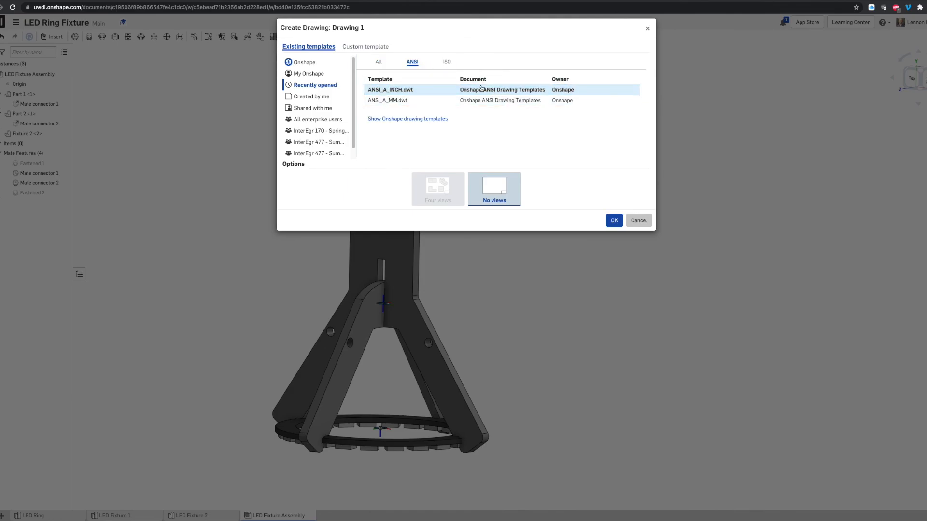
click(454, 100)
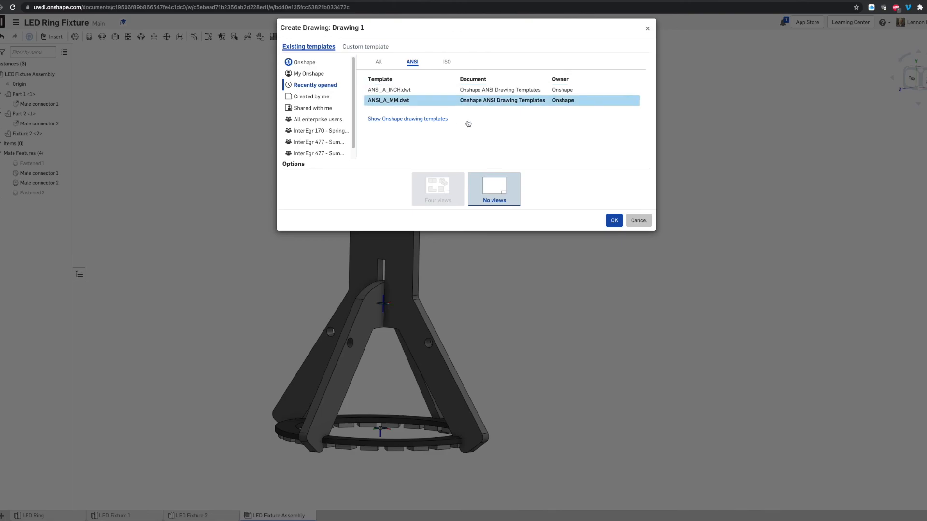
click(613, 221)
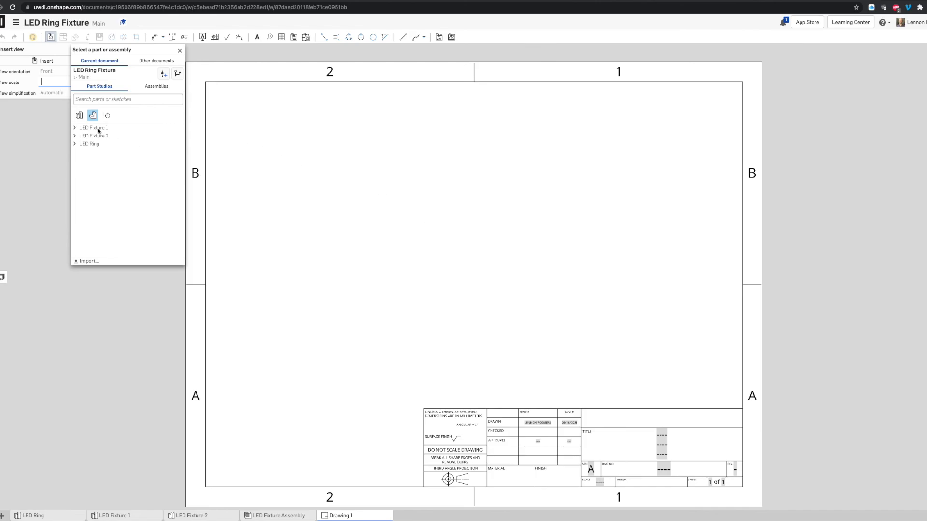
- Dismiss the view insertion without placing a part, and delete the entire border and title block from the drawing sheet
click(75, 128)
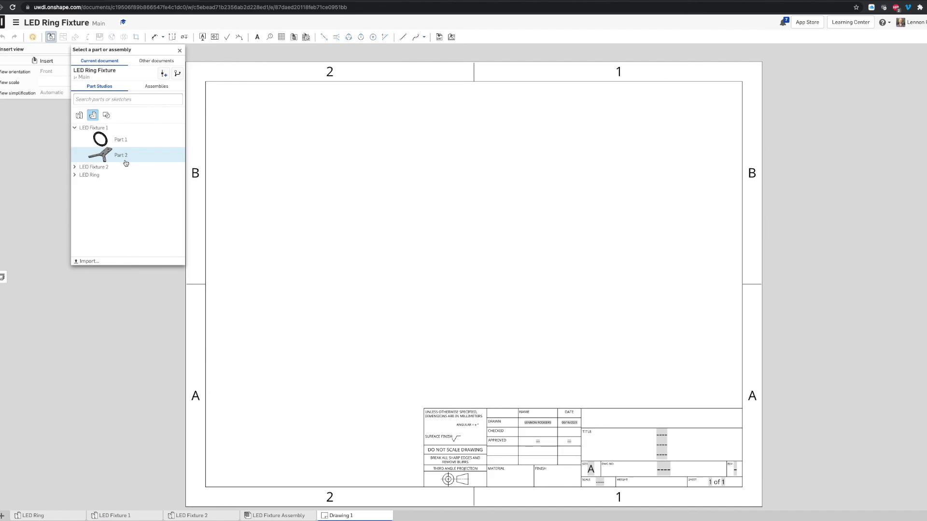
click(180, 52)
scroll(364, 182, down, 2)
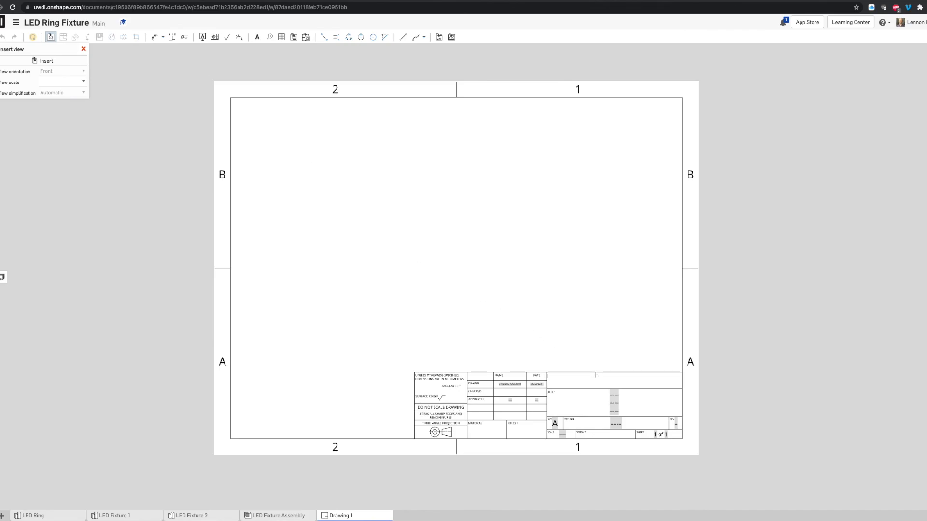
click(84, 49)
drag(201, 68, 785, 496)
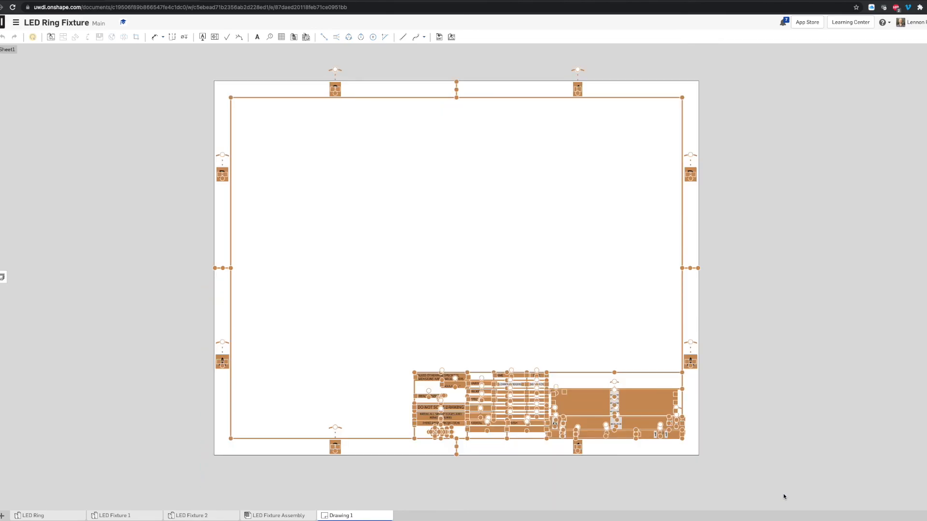
key(Delete)
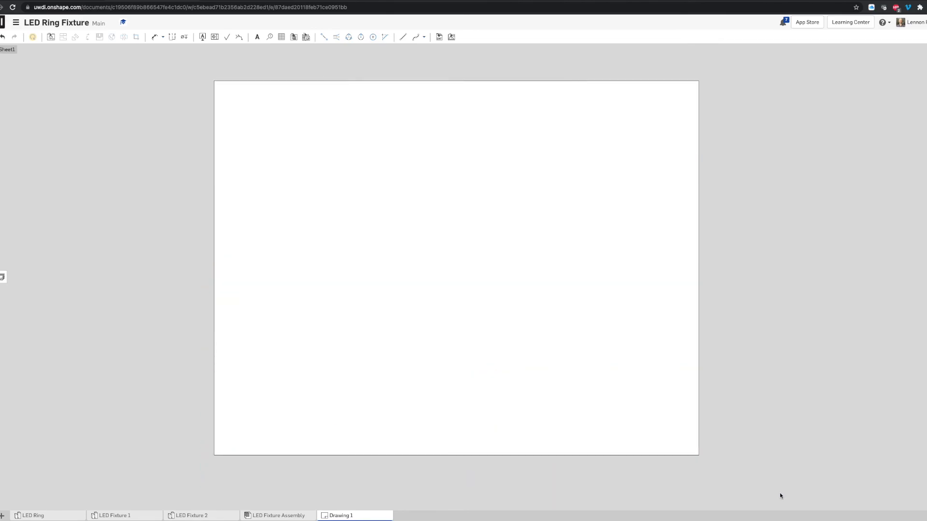
- Insert a 1:1 top view of the LED Fixture 1 part near the sheet's upper-left corner, without any projected views
click(51, 37)
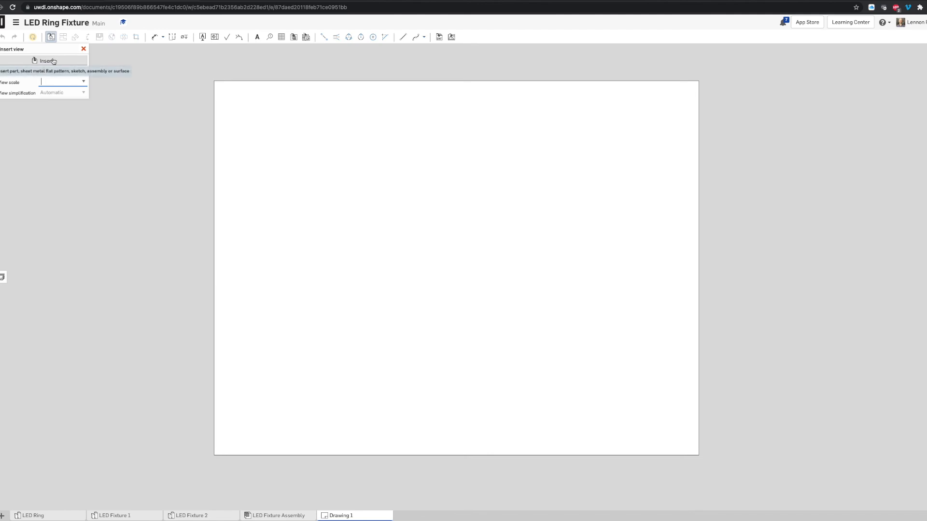
click(53, 62)
click(75, 128)
click(102, 154)
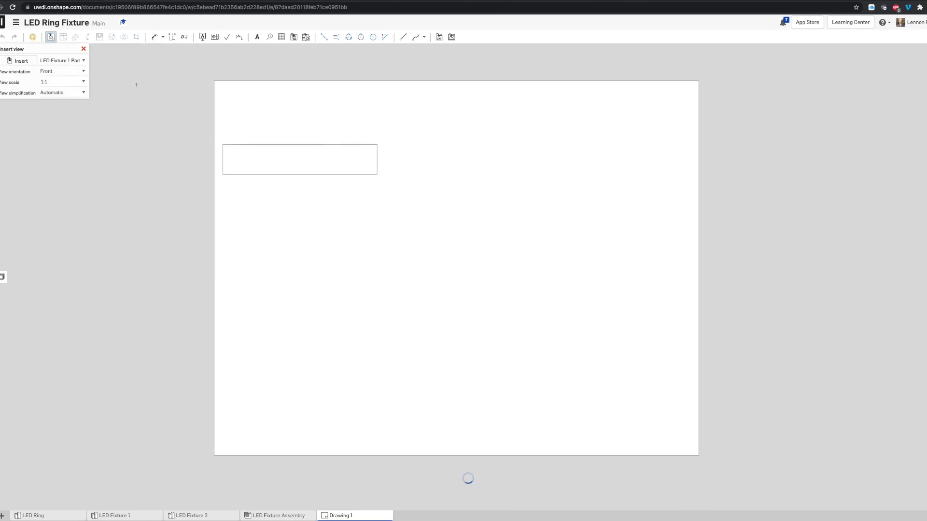
click(55, 80)
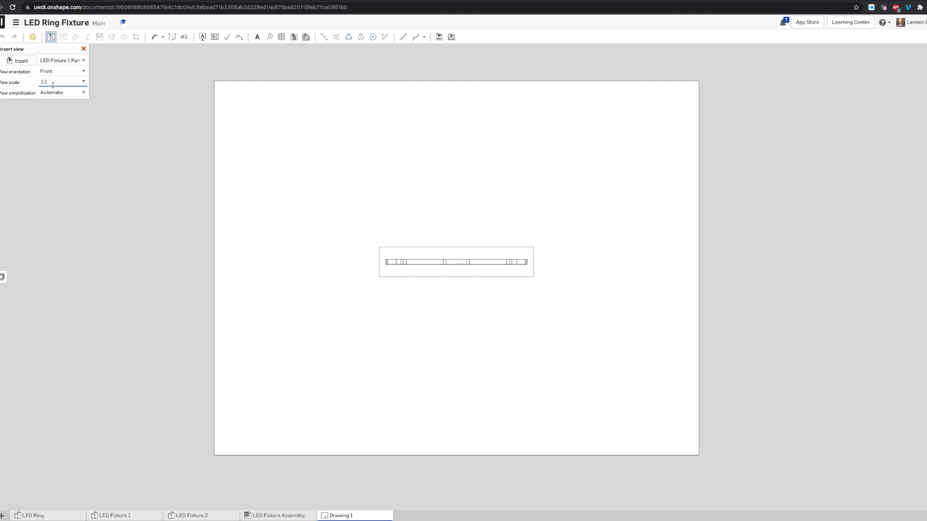
click(53, 74)
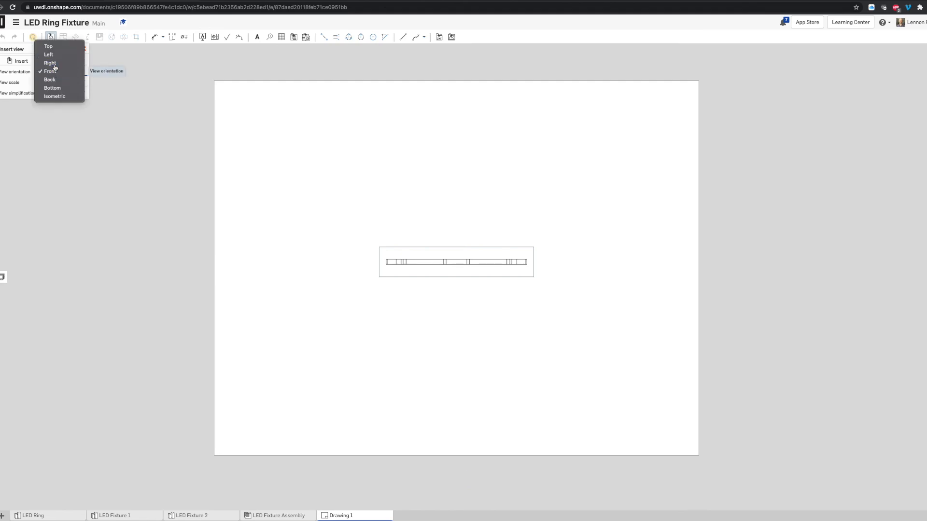
click(53, 63)
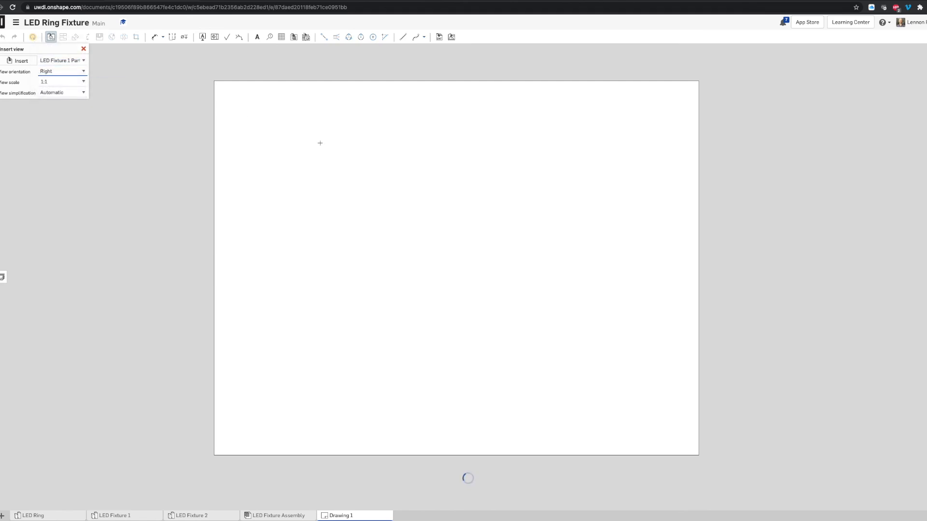
click(59, 72)
click(57, 63)
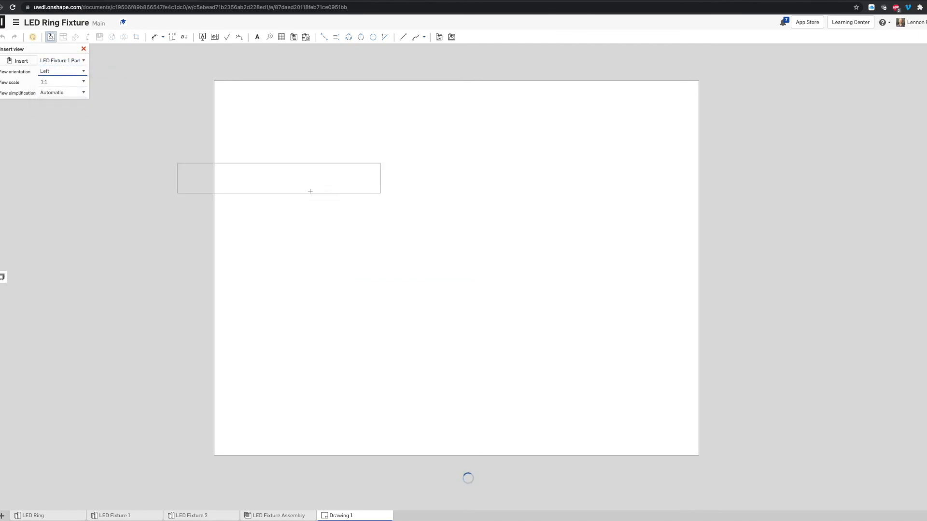
click(59, 70)
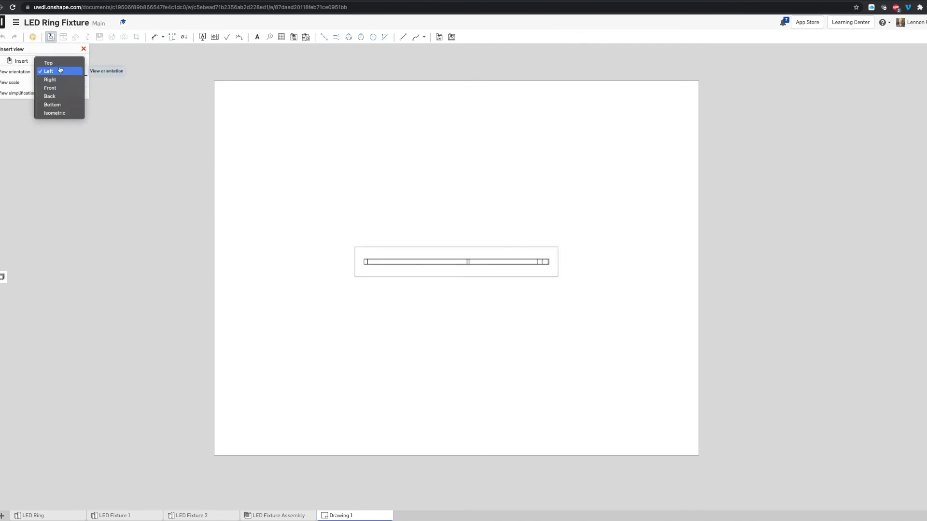
click(58, 63)
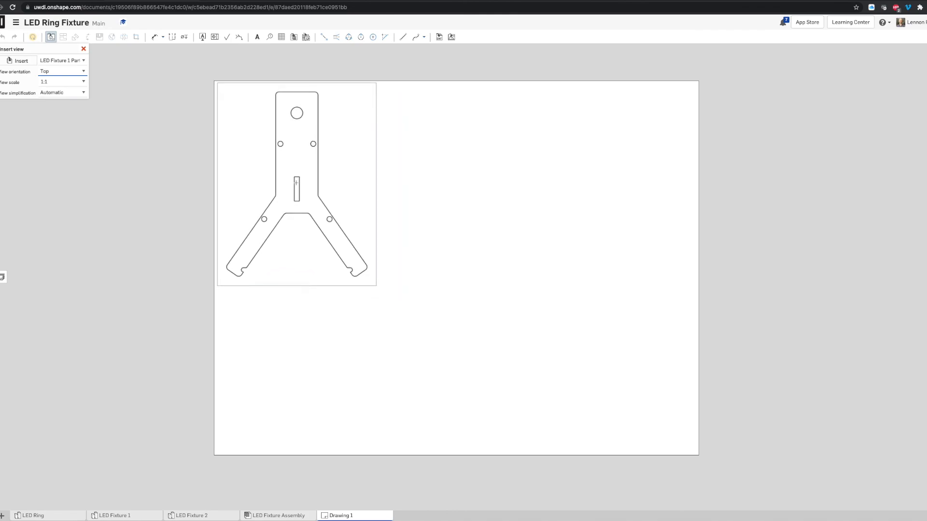
click(296, 183)
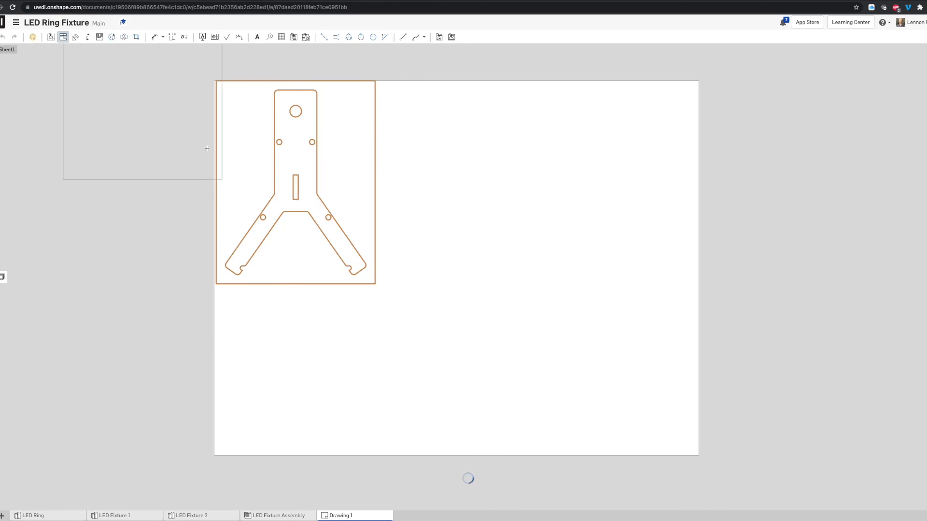
key(Escape)
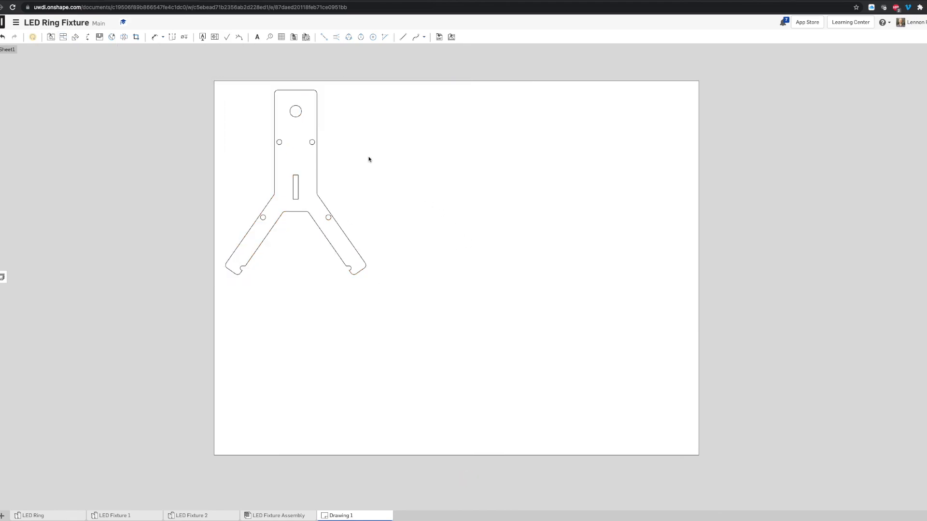
- Insert a 1:1 top view of Fixture 2, nested directly beneath the legs of the first fixture view
click(51, 38)
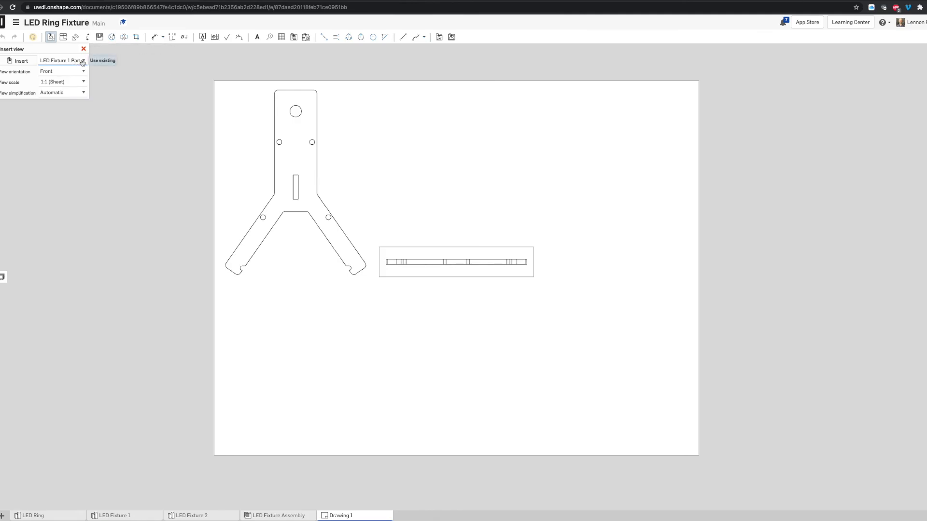
click(81, 61)
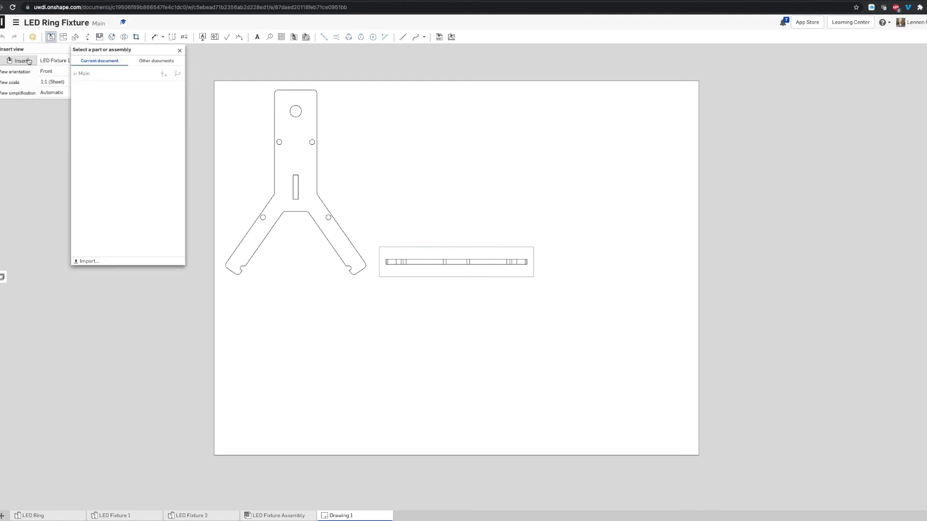
click(74, 136)
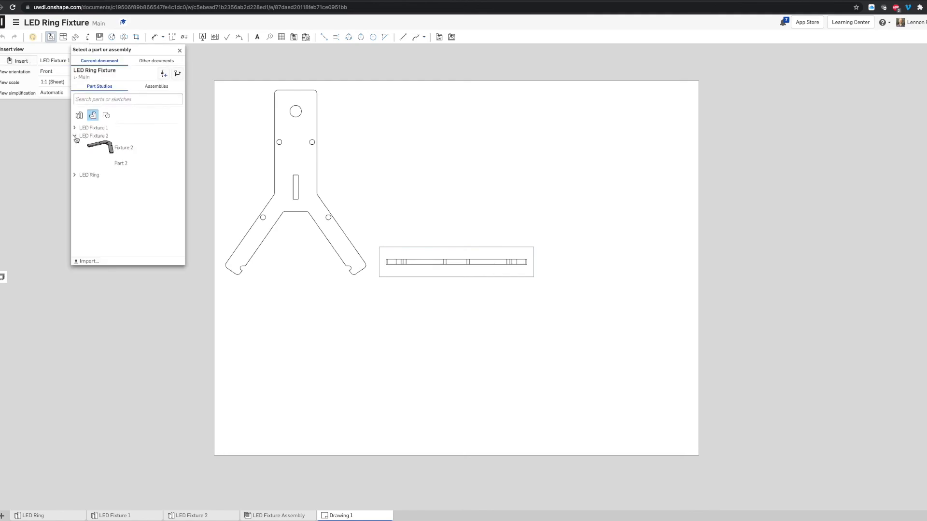
click(111, 152)
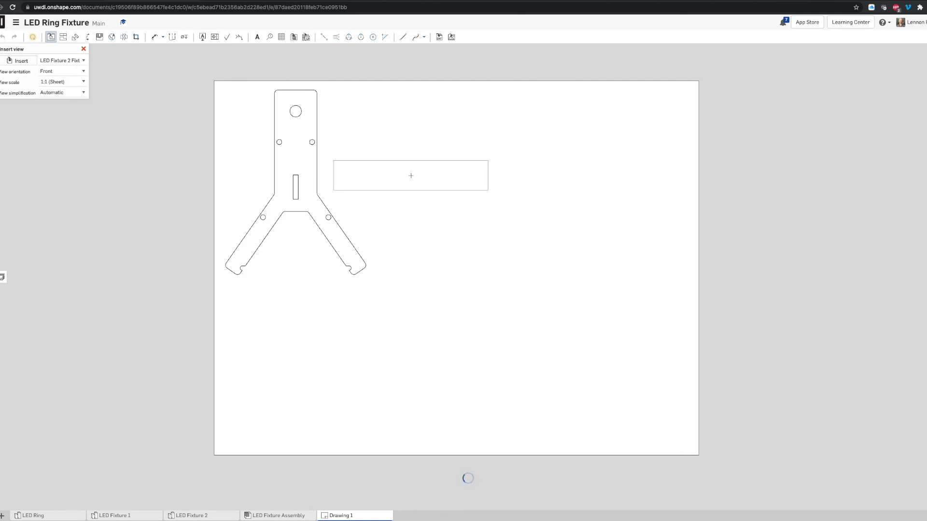
click(58, 71)
click(60, 47)
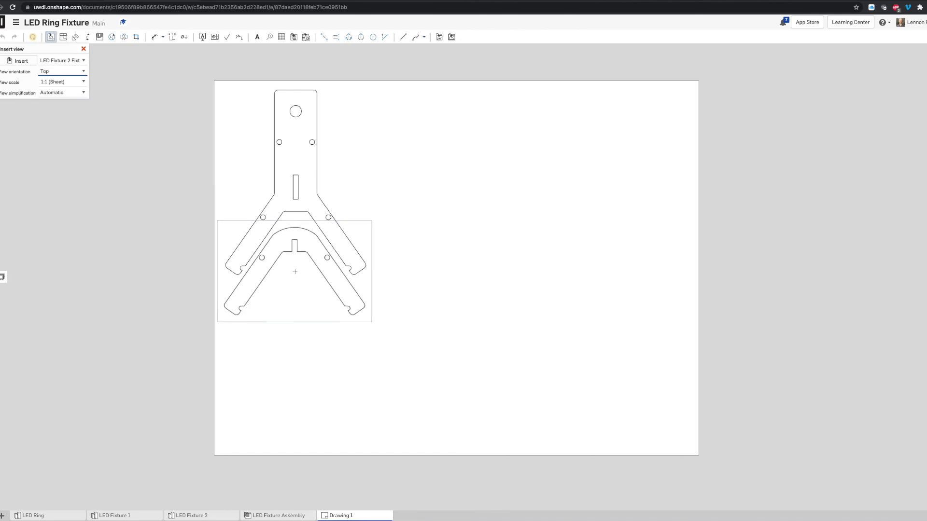
click(296, 273)
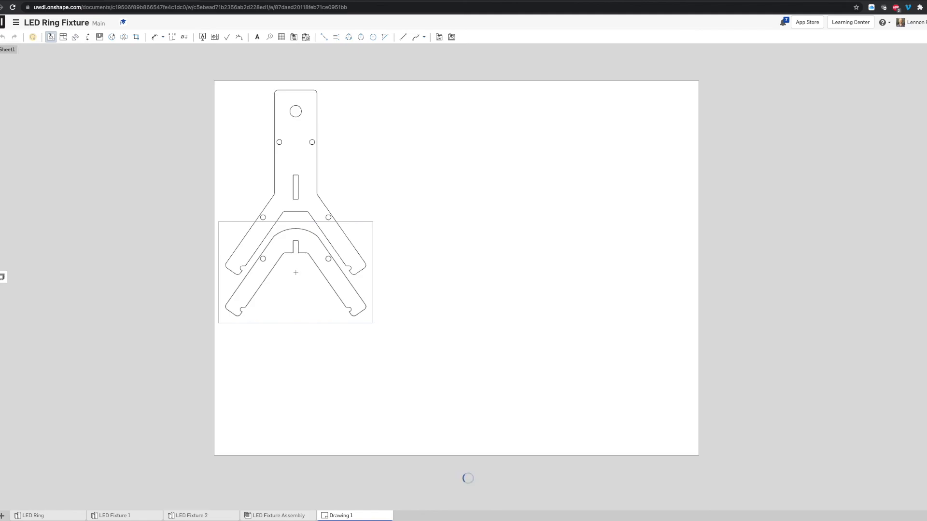
key(Escape)
- Rename Drawing 1 as LED Fixture Drawing
right_click(361, 515)
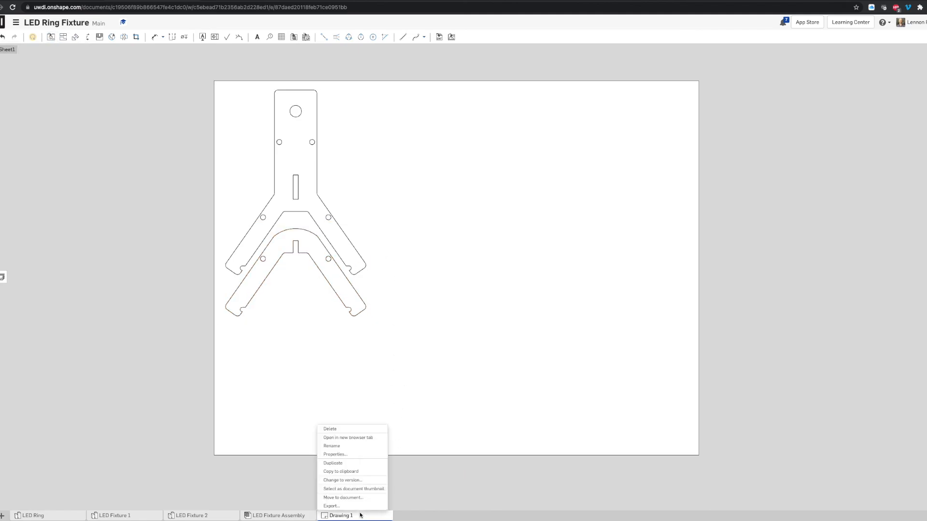
click(341, 447)
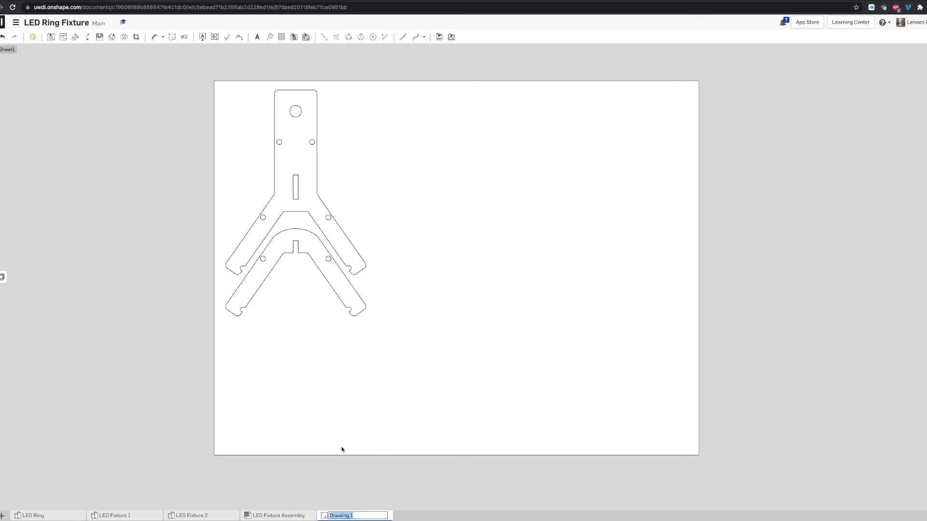
text(LED Fixture Drawing)
key(Return)
- Export LED Fixture Drawing as a PDF in color with normal text and the Download option
right_click(366, 516)
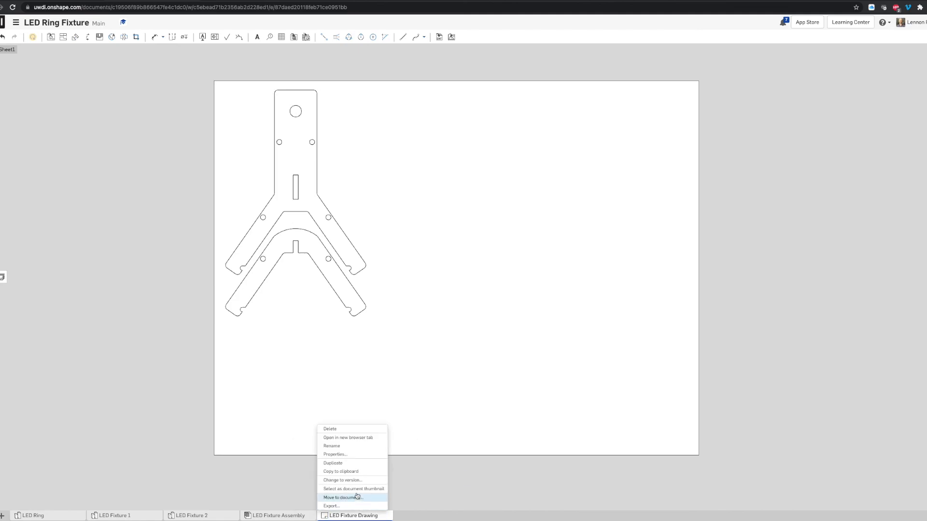
click(350, 506)
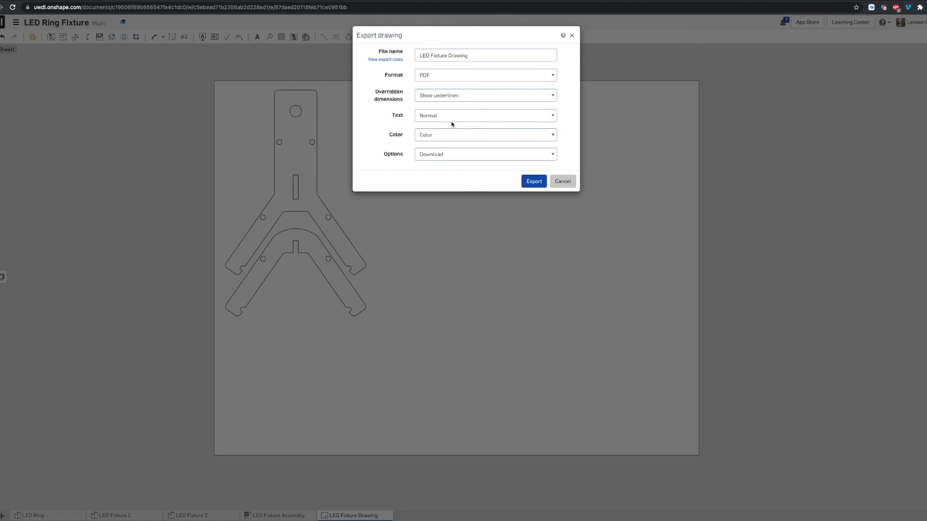
click(439, 157)
click(439, 156)
click(531, 186)
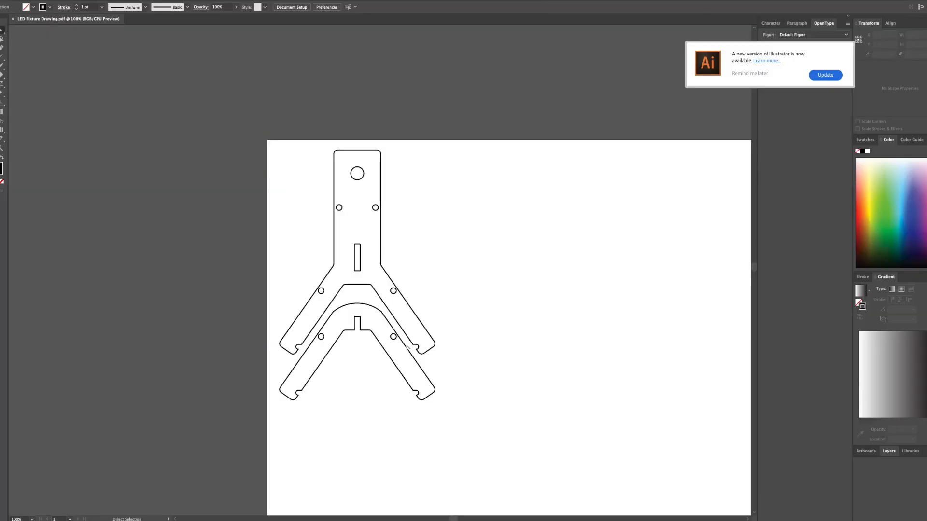
- In Adobe Illustrator, select both fixture outlines in LED Fixture Drawing.pdf and set their stroke weight to 0.001 pt
mouse_move(478, 425)
mouse_down()
mouse_move(296, 150)
mouse_move(276, 151)
mouse_up()
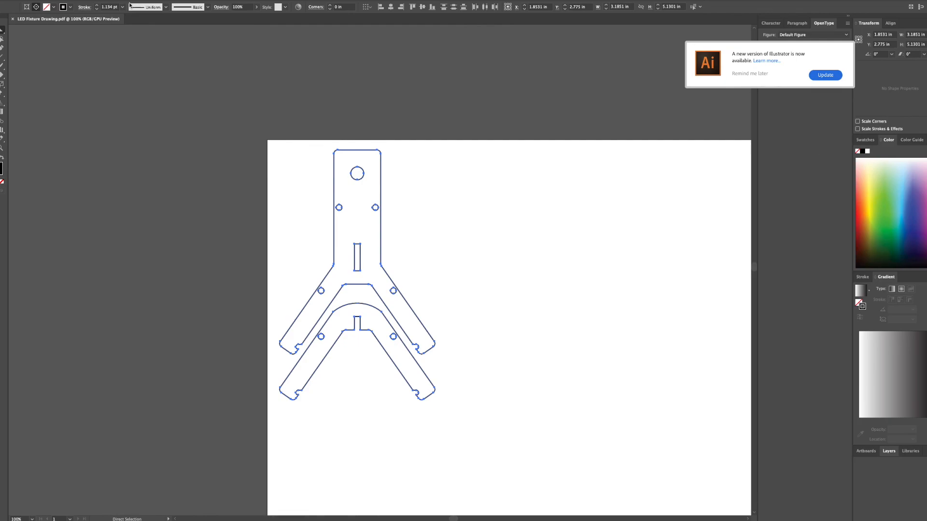
click(112, 7)
text(0.001)
key(Return)
- Change the stroke color of the selected fixture outlines to red, hex FF0000
click(70, 7)
click(64, 8)
click(63, 7)
click(0, 22)
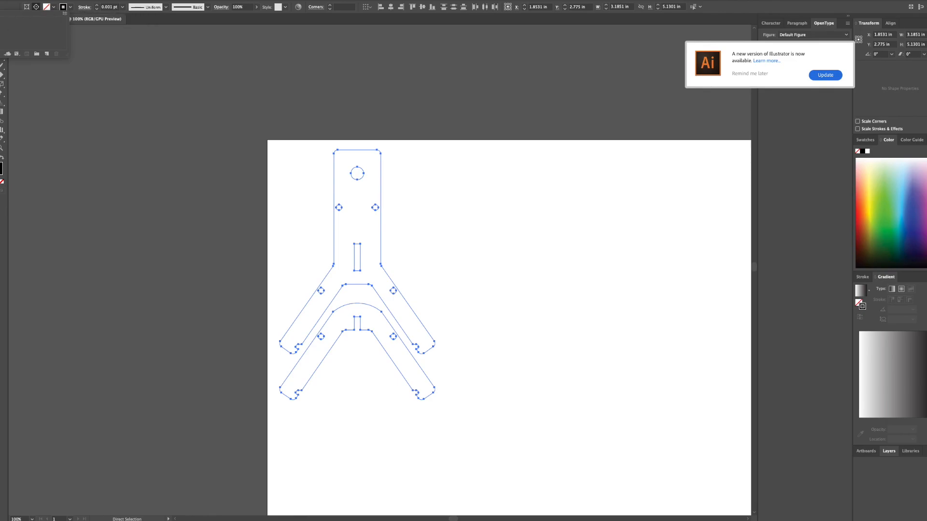
double_click(1, 165)
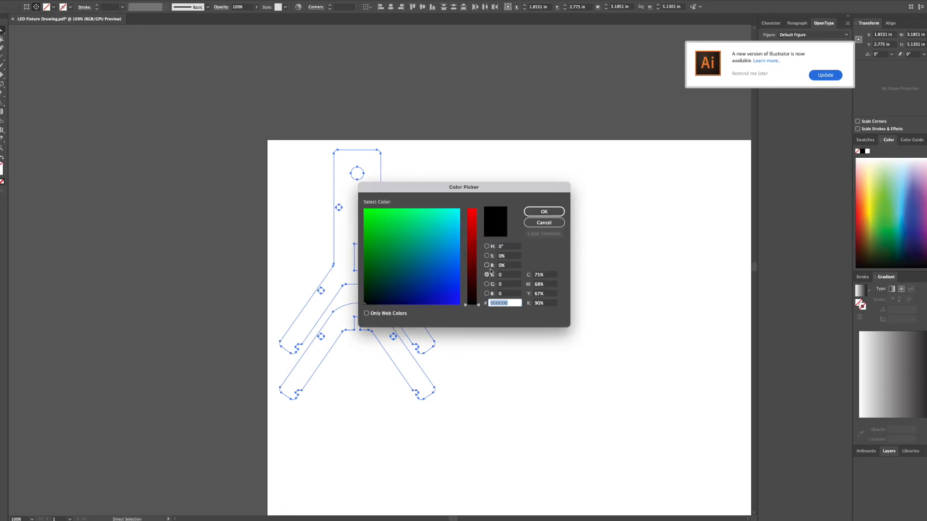
text(FF0000)
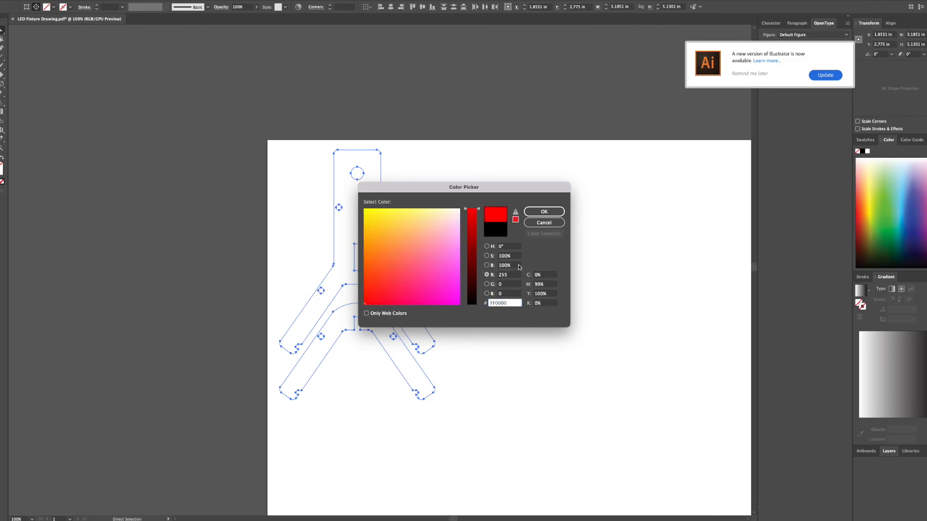
click(552, 211)
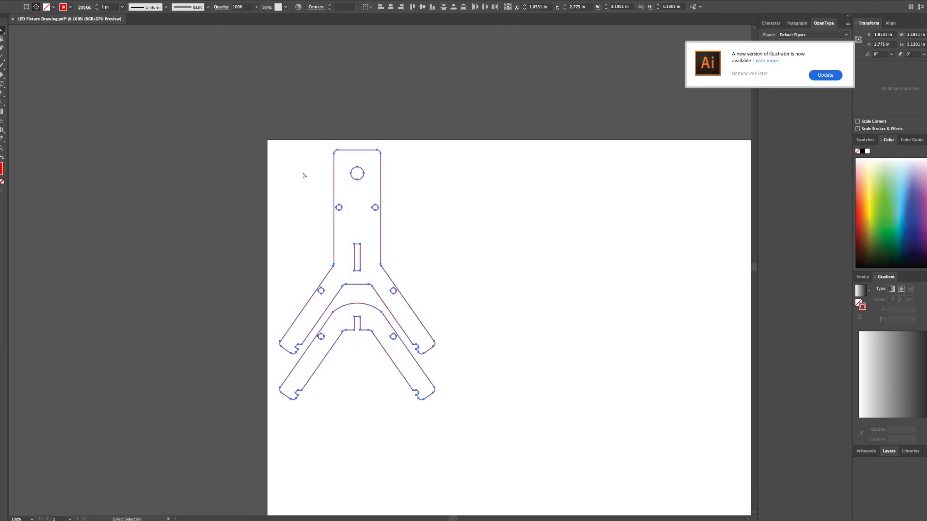
- Set the red fixture outlines' stroke weight to 0.001 pt again, deselect them, and save LED Fixture Drawing.pdf
click(110, 7)
text(.001)
key(Return)
click(480, 217)
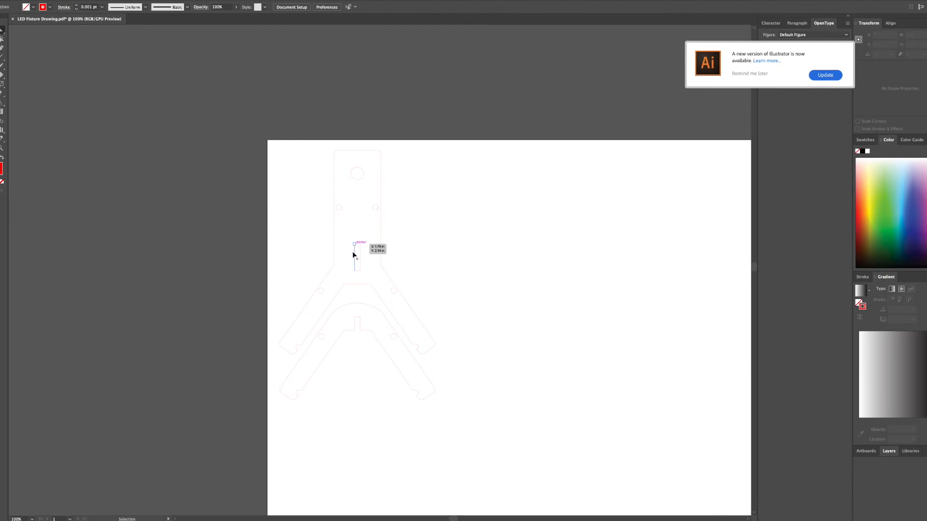
click(45, 0)
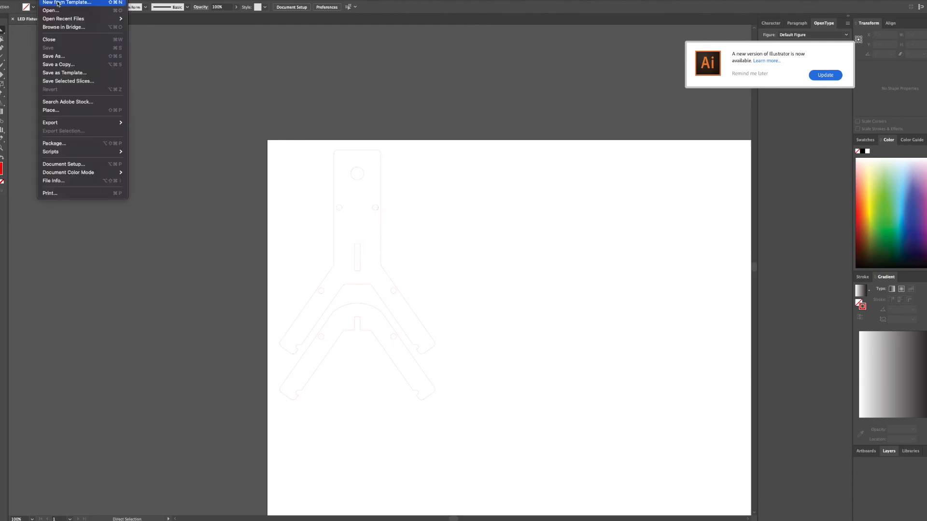
click(262, 85)
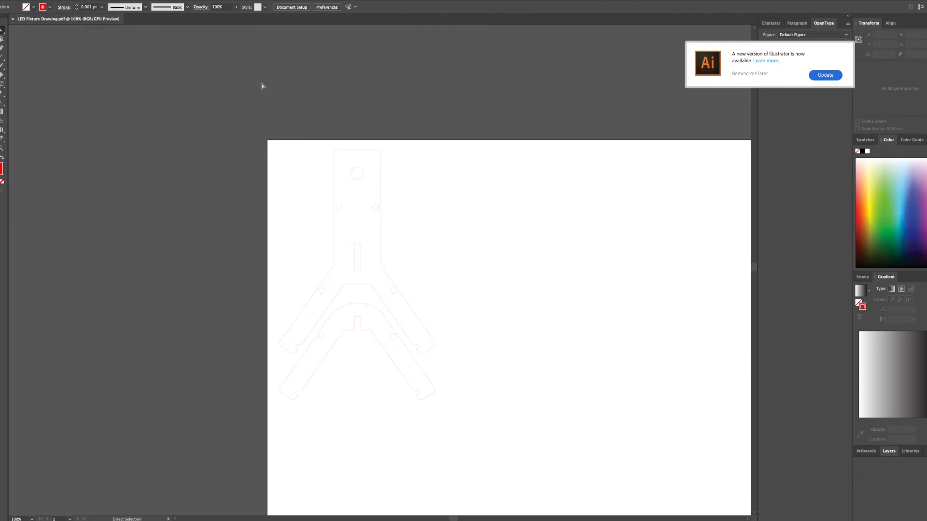